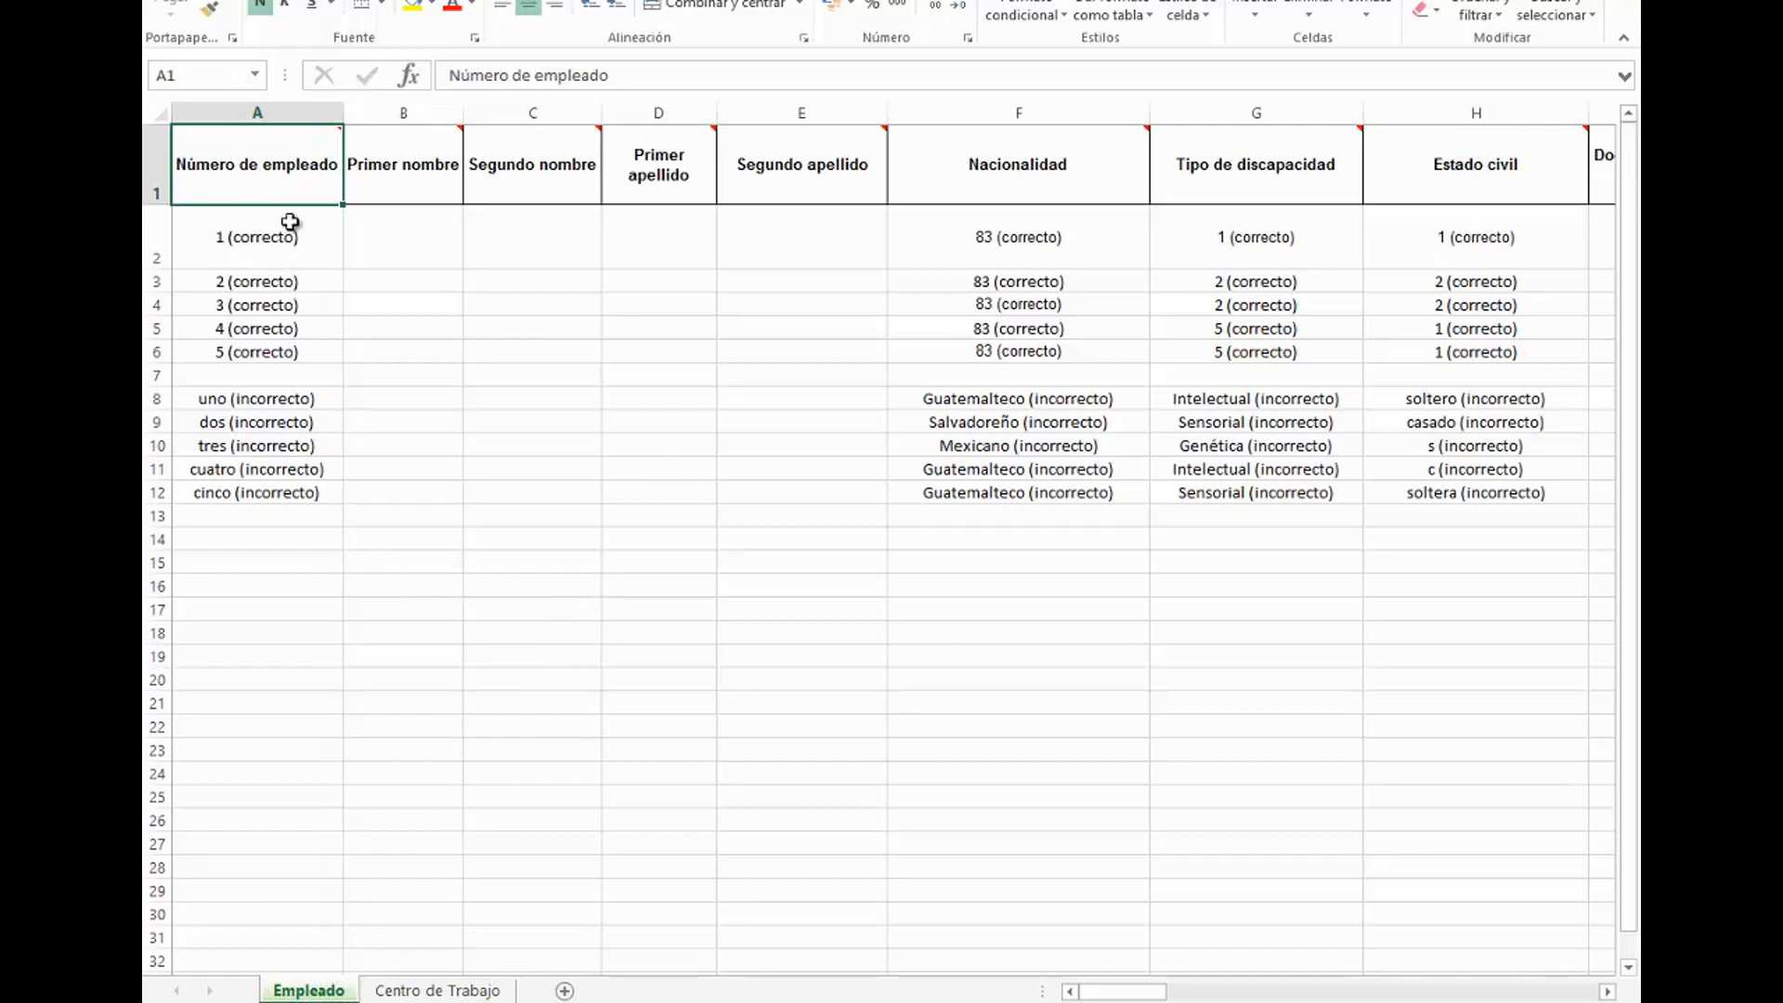
Step: Review the Número de empleado column: its header note, the correct examples in A2:A6 and the incorrect ones in A8:A12
{"action": "mouse_move", "coordinate": [289, 186]}
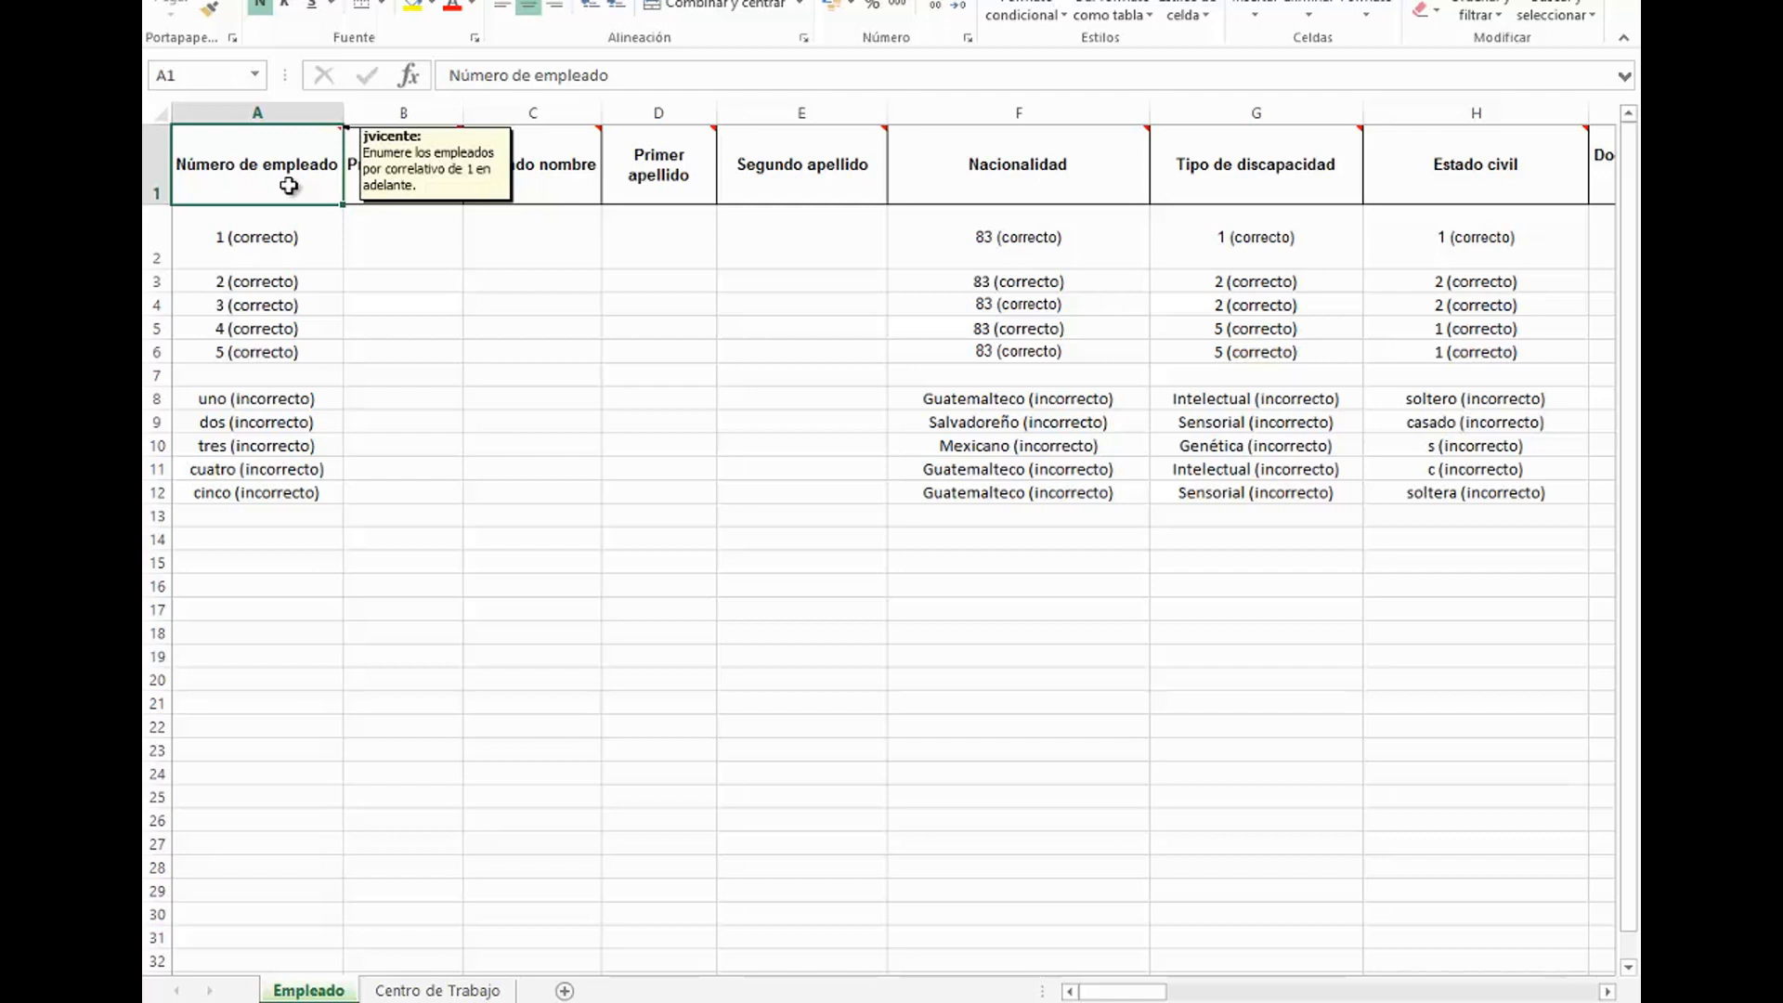
{"action": "left_click_drag", "start_coordinate": [263, 239], "coordinate": [260, 351]}
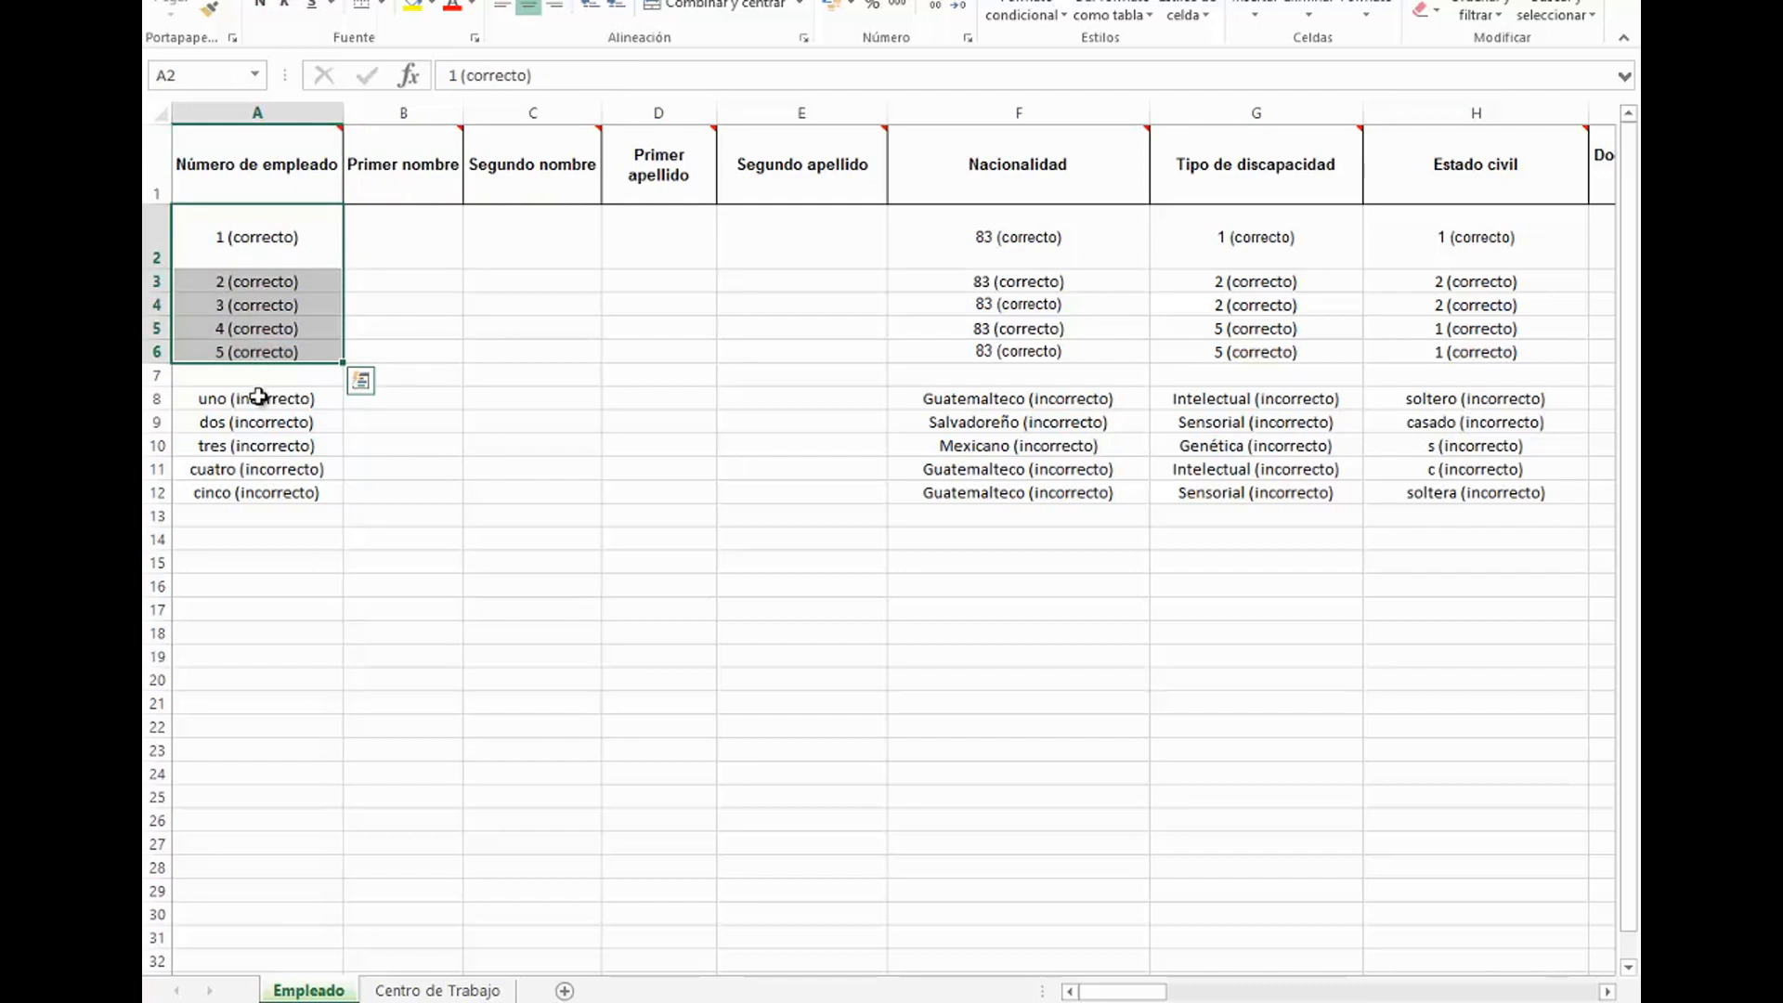
{"action": "left_click_drag", "start_coordinate": [258, 397], "coordinate": [261, 489]}
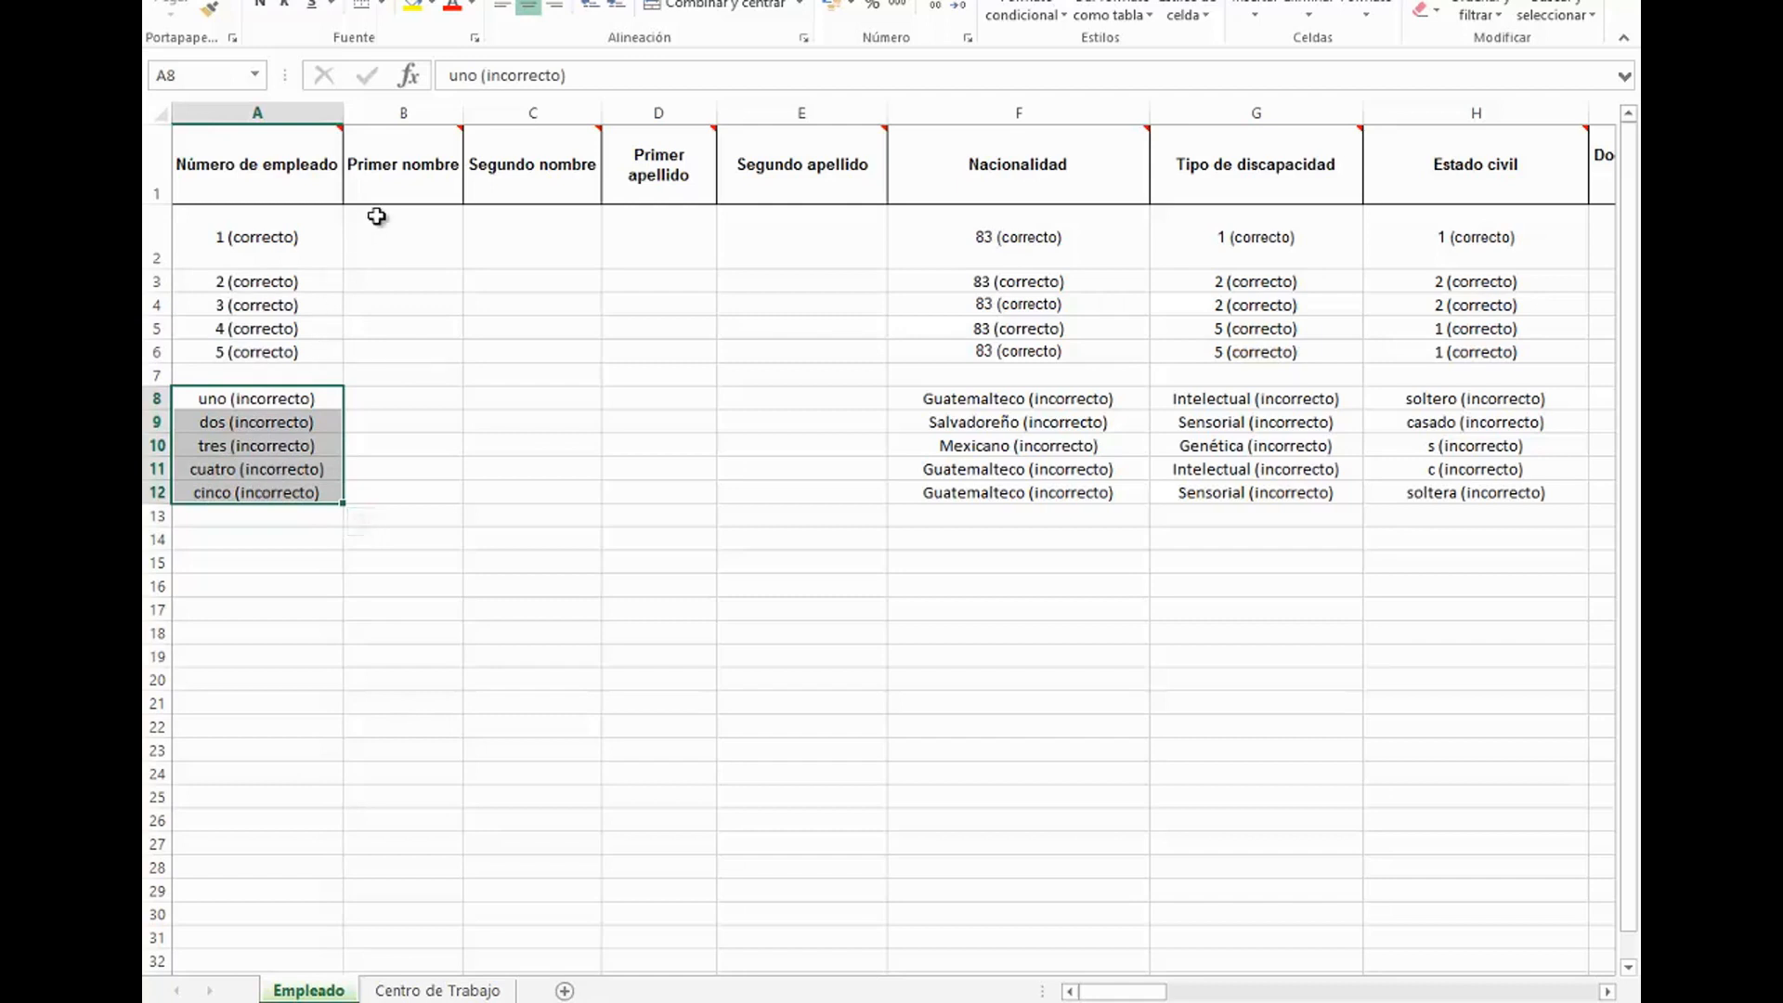
Step: Read the header notes of the Primer nombre, Segundo nombre, Primer apellido and Segundo apellido columns, checking the first entry cell under each
{"action": "left_click", "coordinate": [388, 179]}
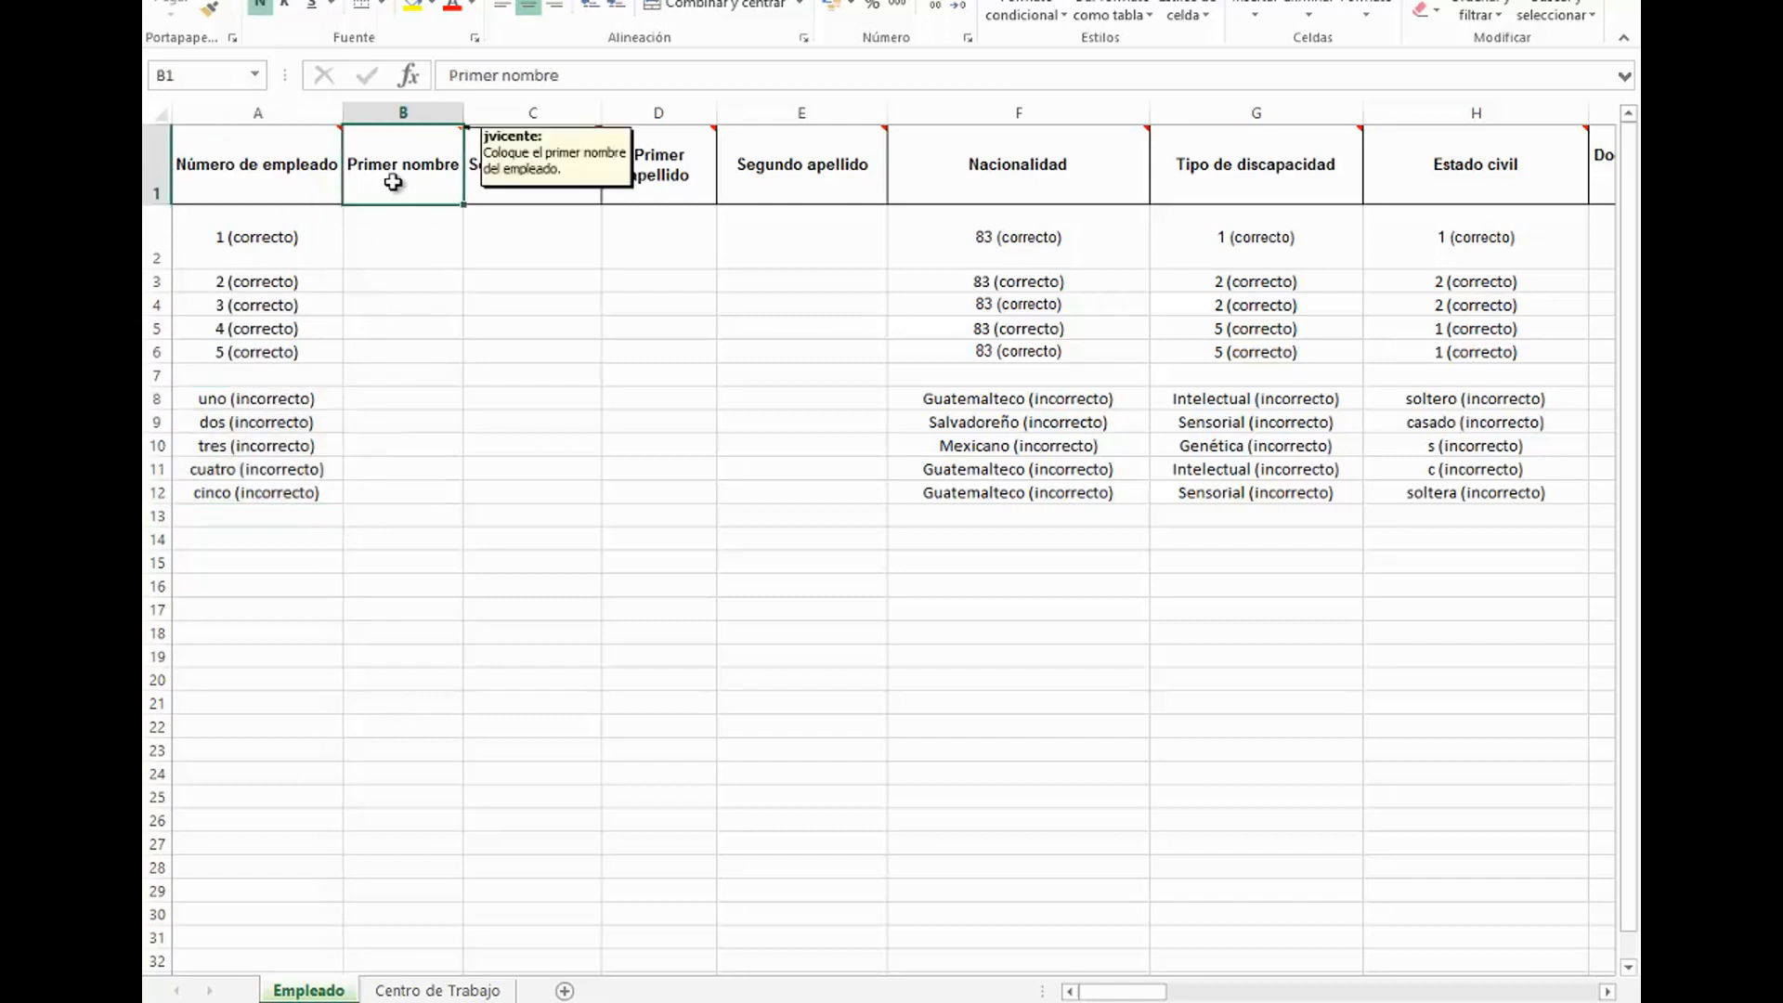
{"action": "left_click", "coordinate": [393, 223]}
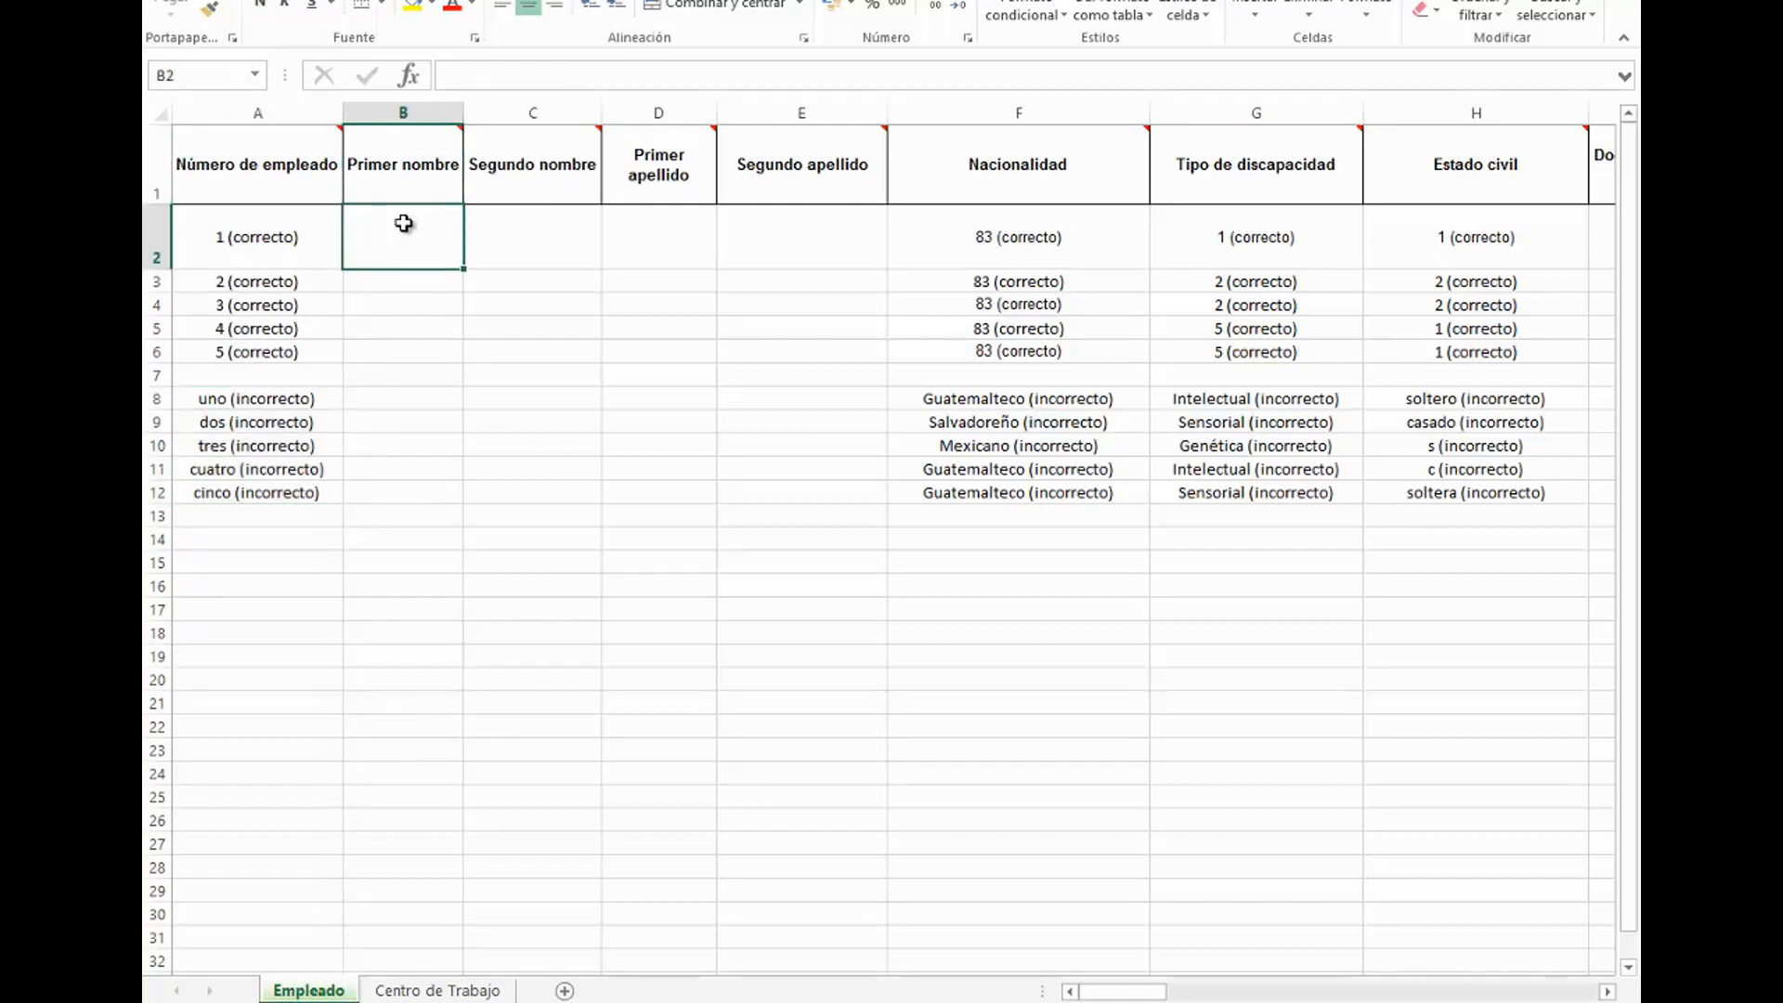
{"action": "left_click", "coordinate": [511, 183]}
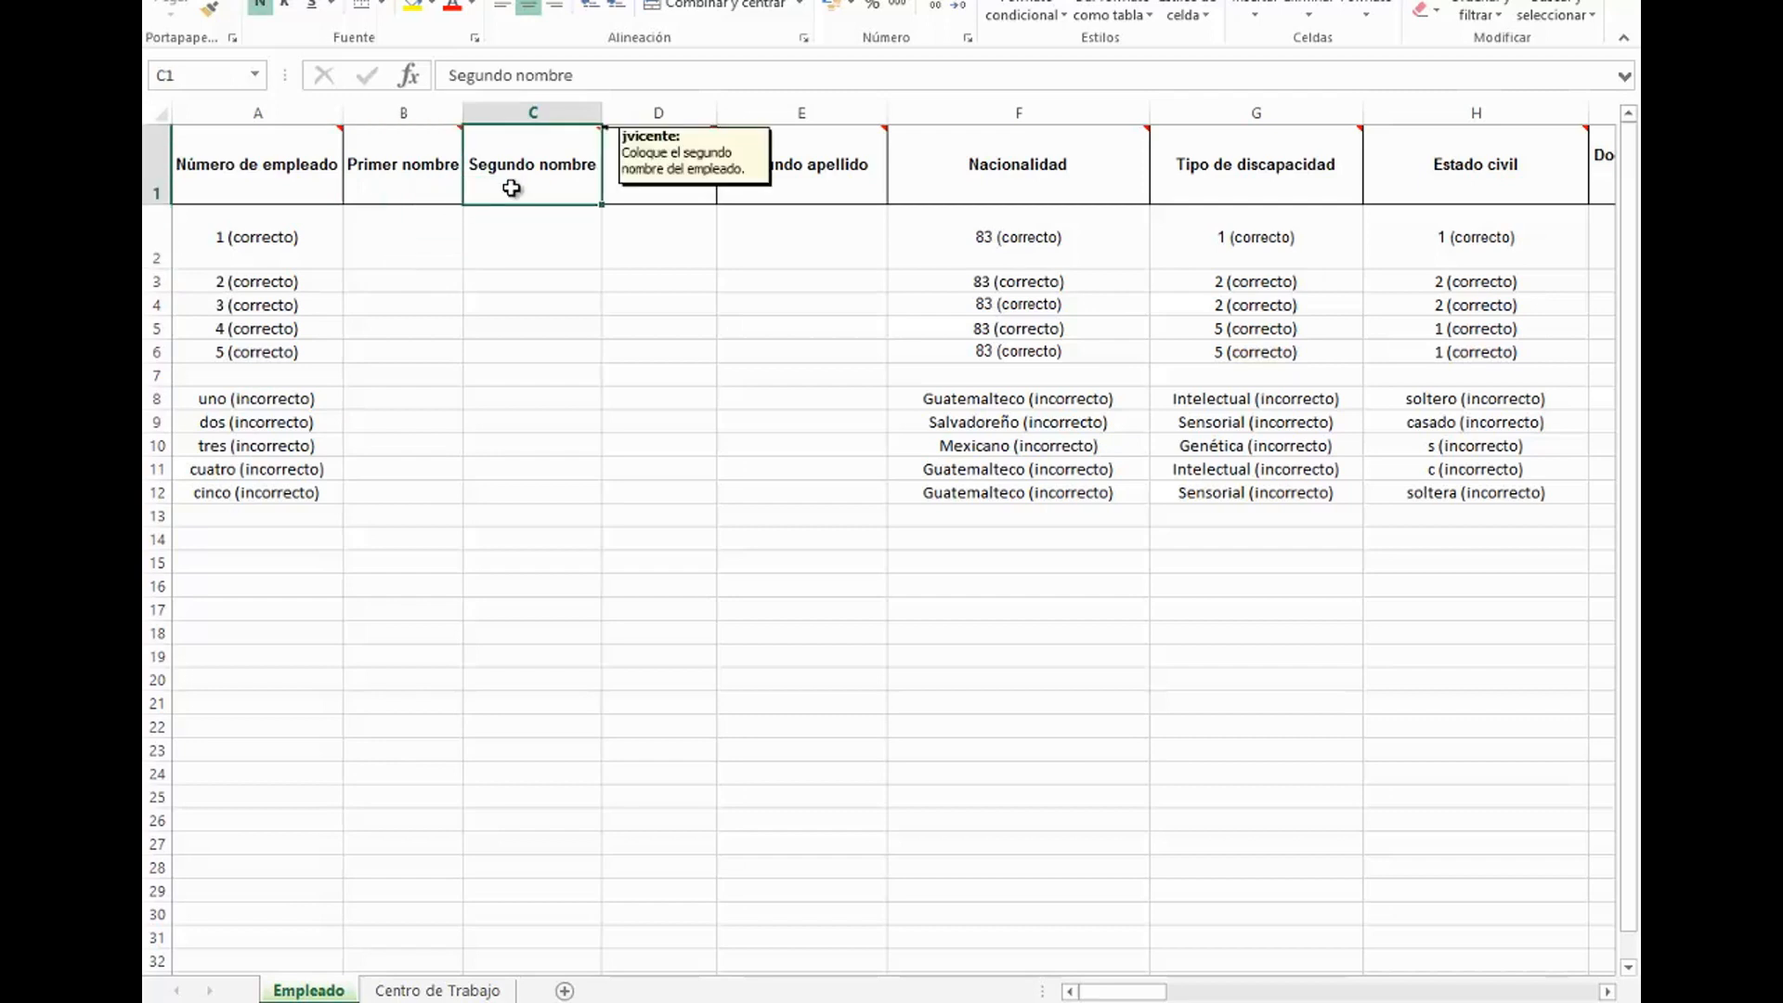
{"action": "left_click", "coordinate": [523, 241]}
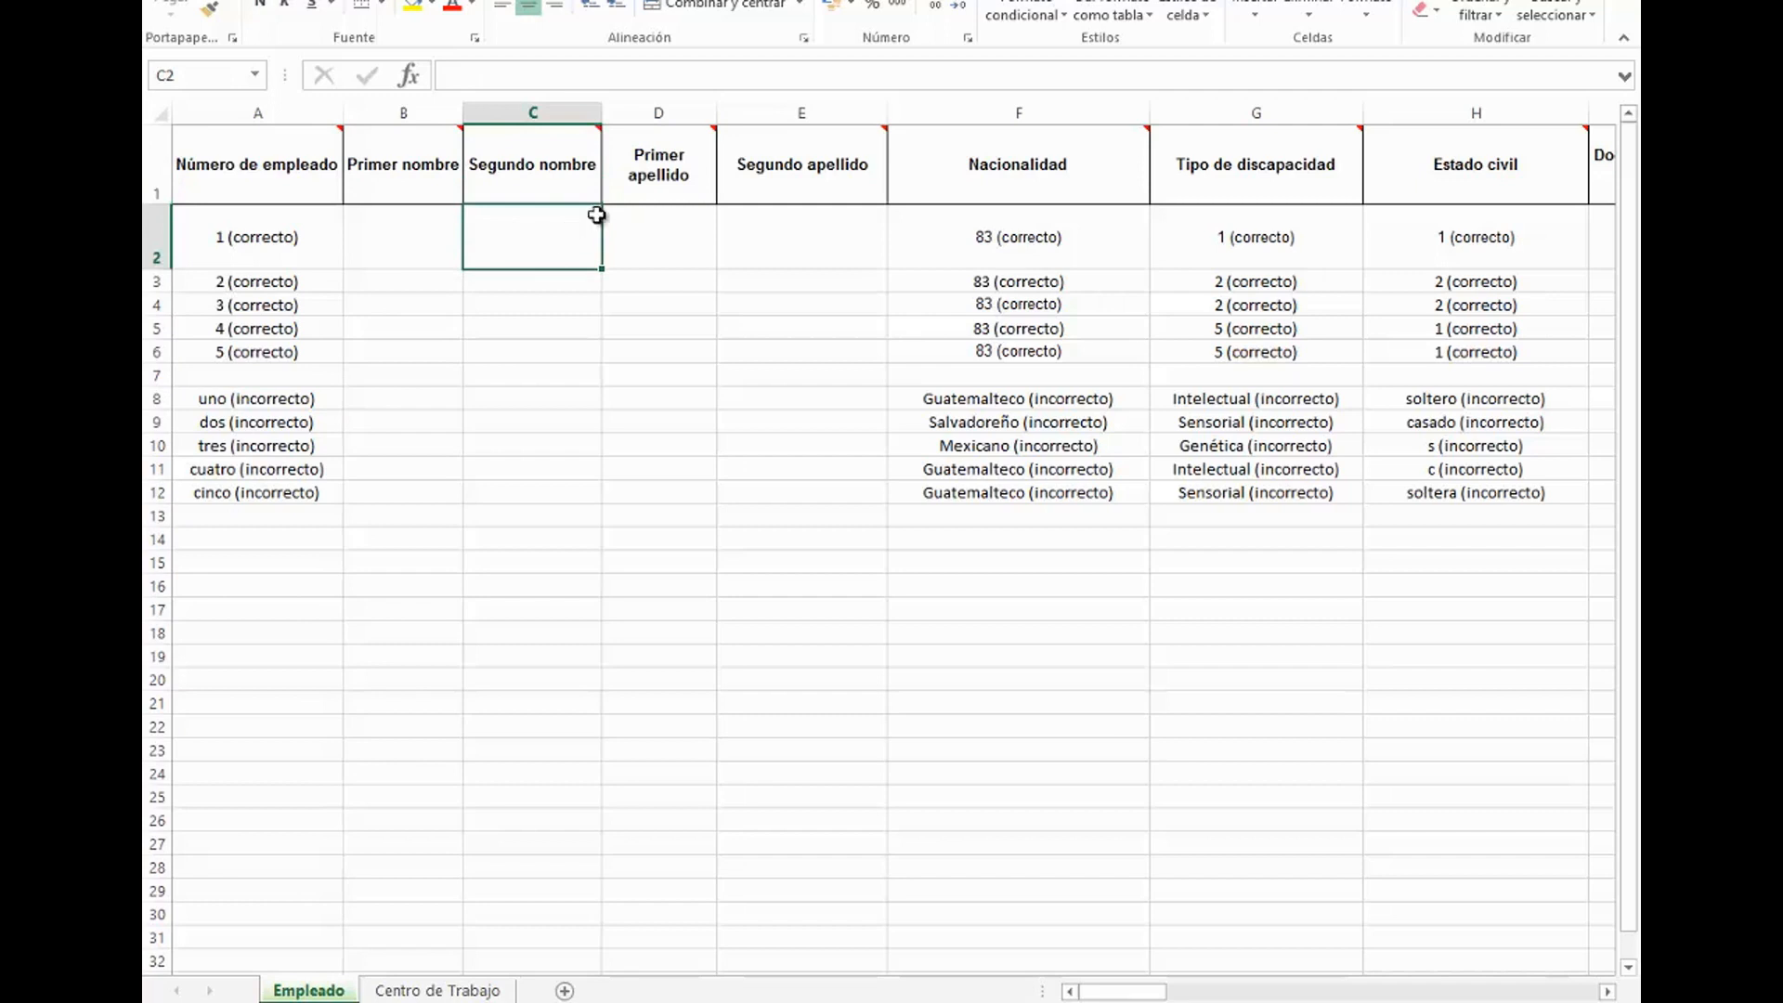
{"action": "left_click", "coordinate": [635, 186]}
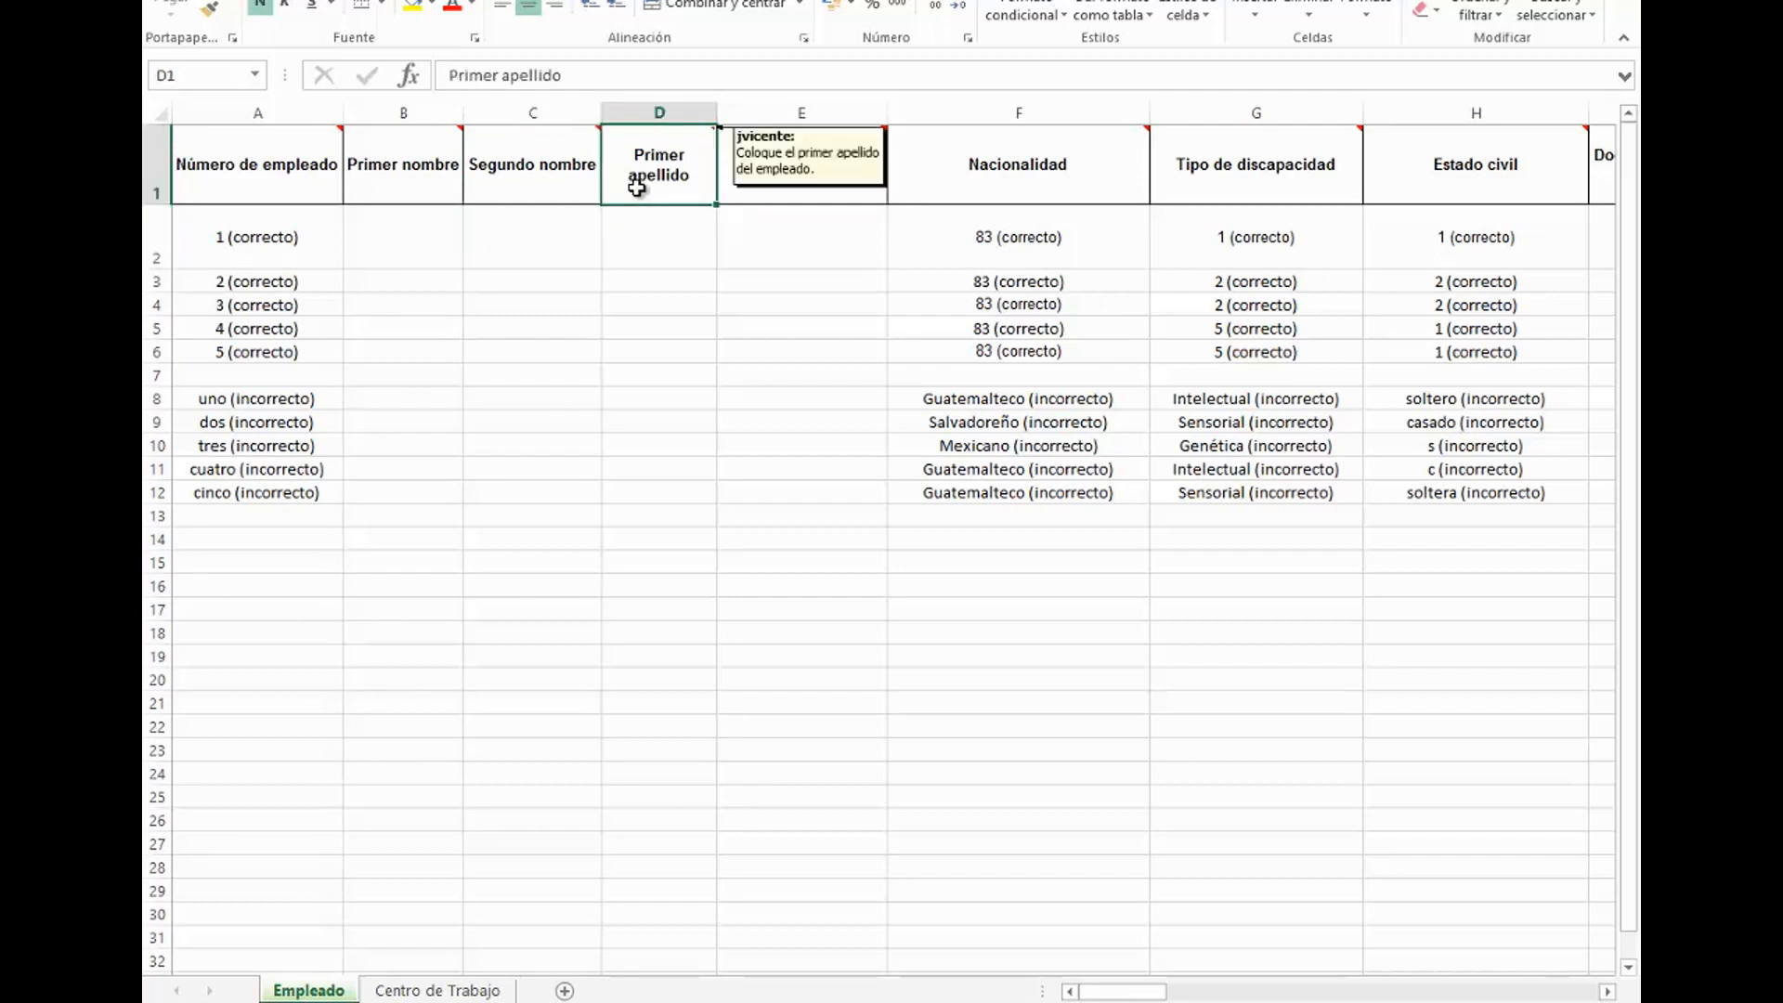
{"action": "left_click", "coordinate": [646, 236]}
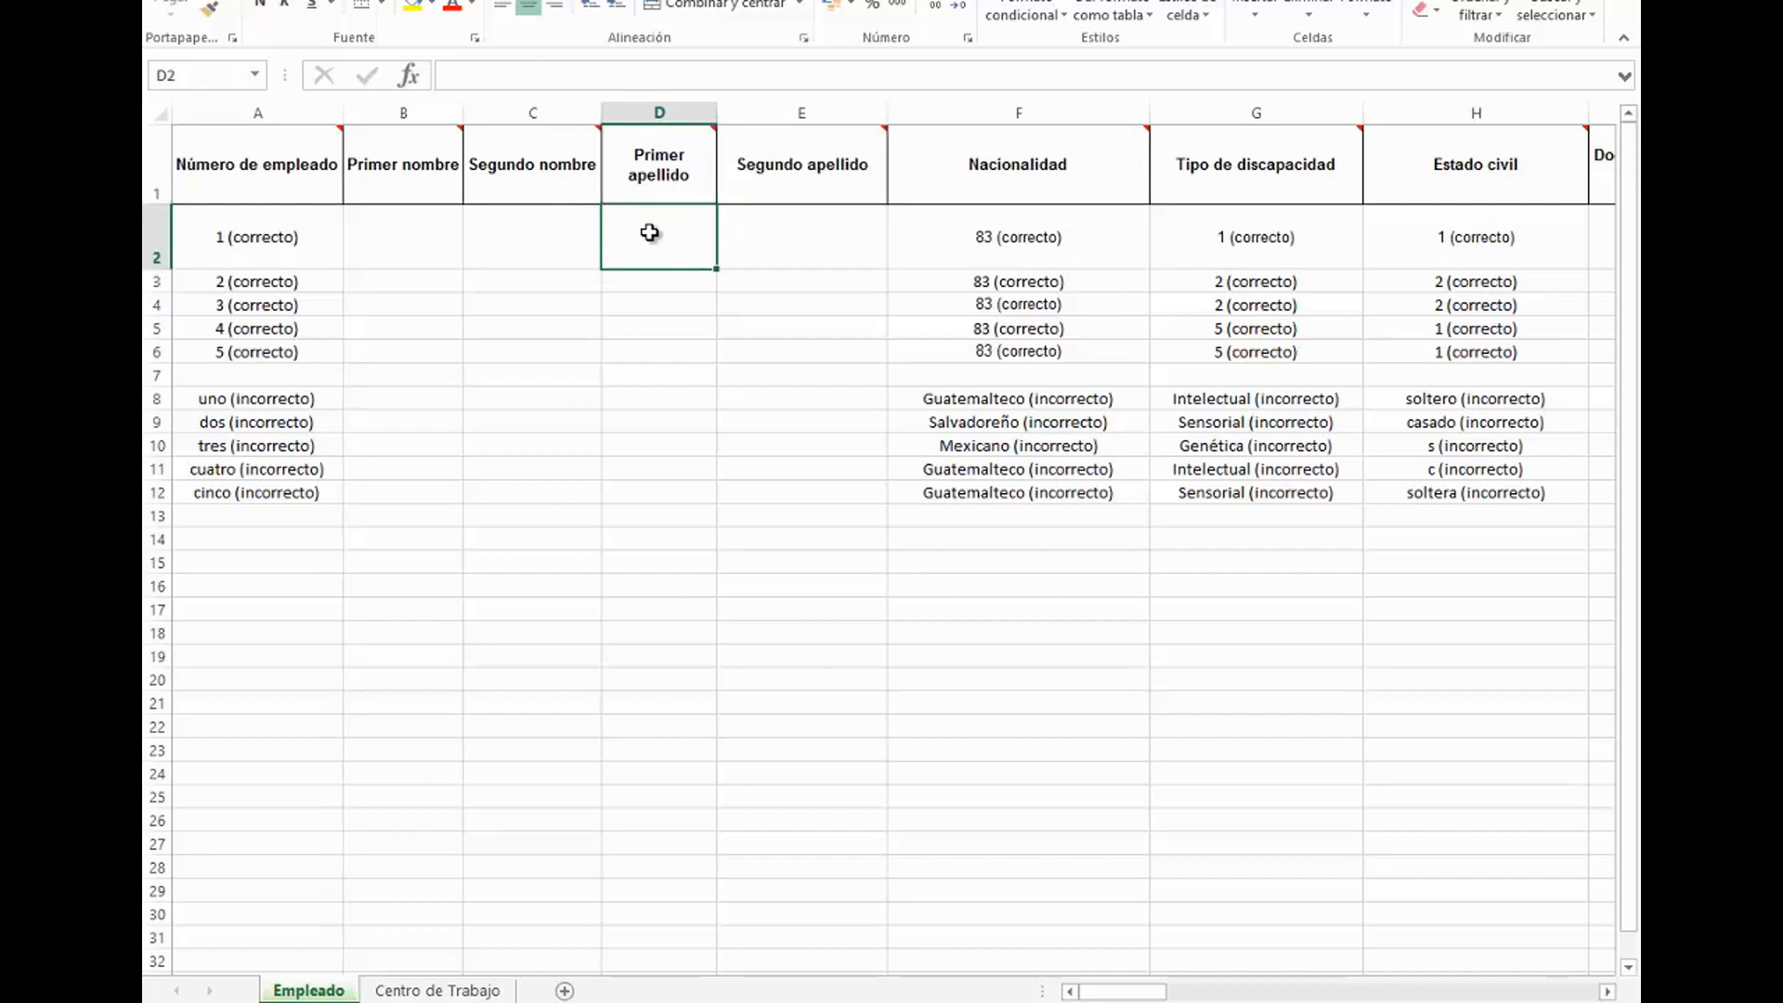
{"action": "left_click", "coordinate": [765, 170]}
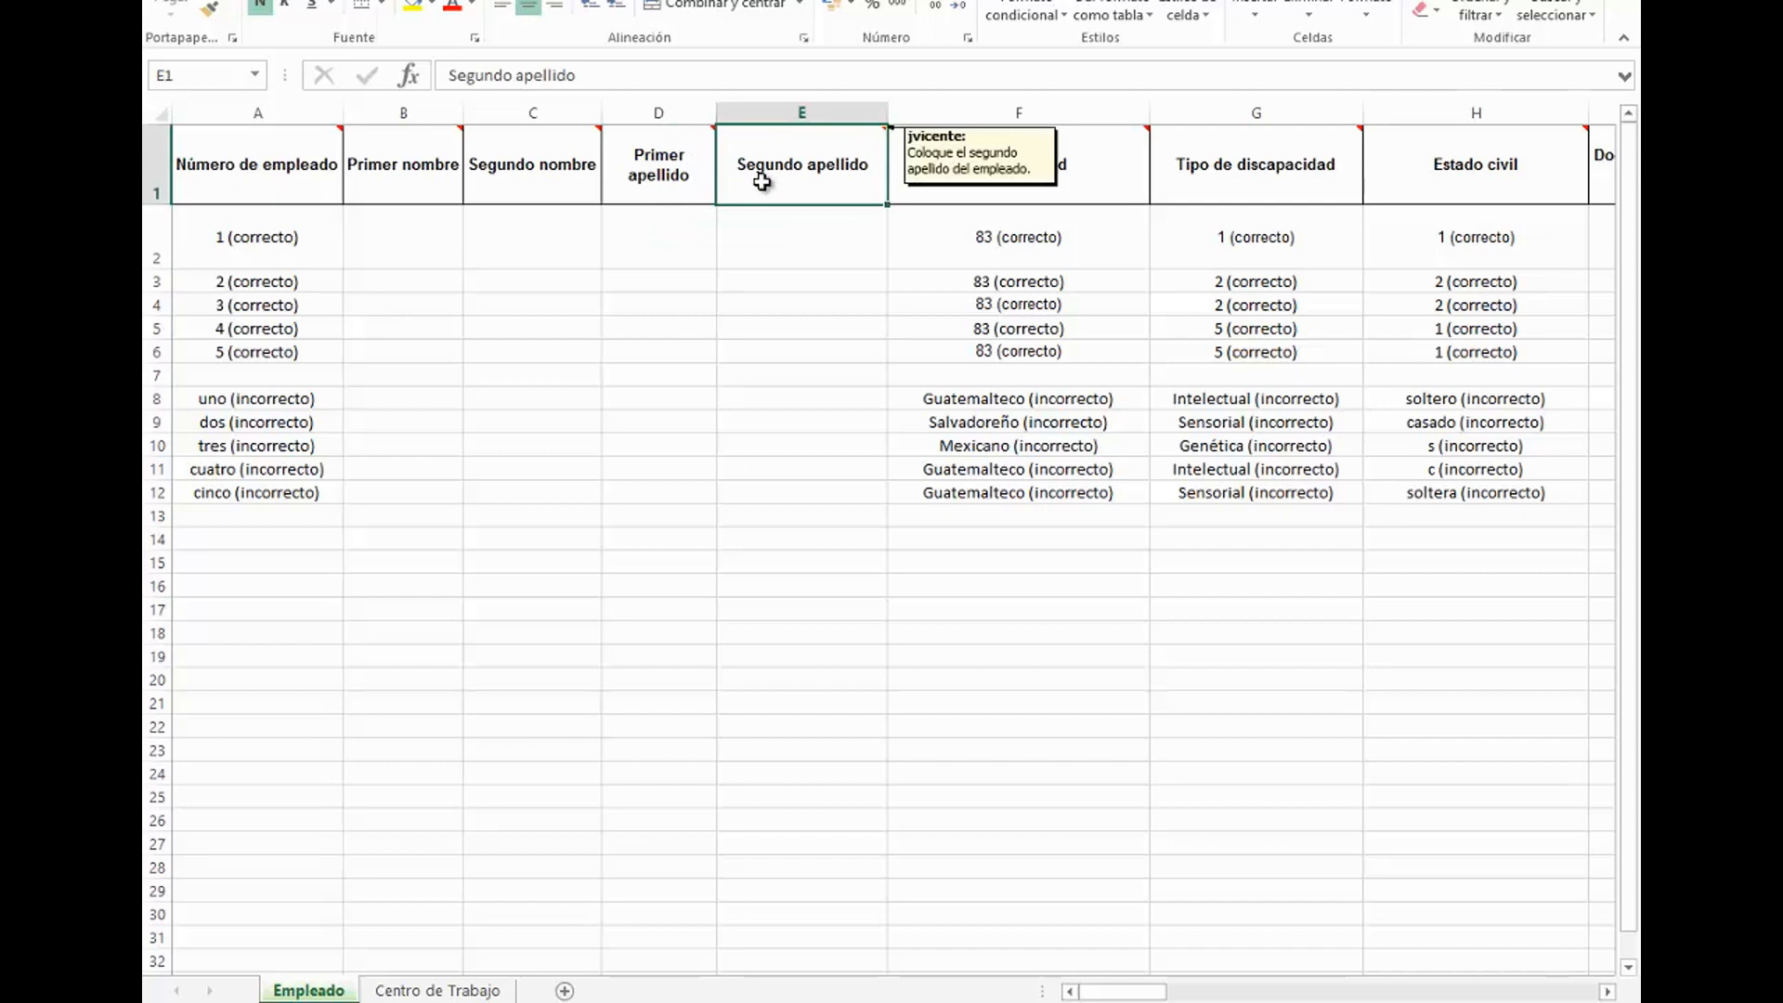
{"action": "left_click", "coordinate": [766, 247]}
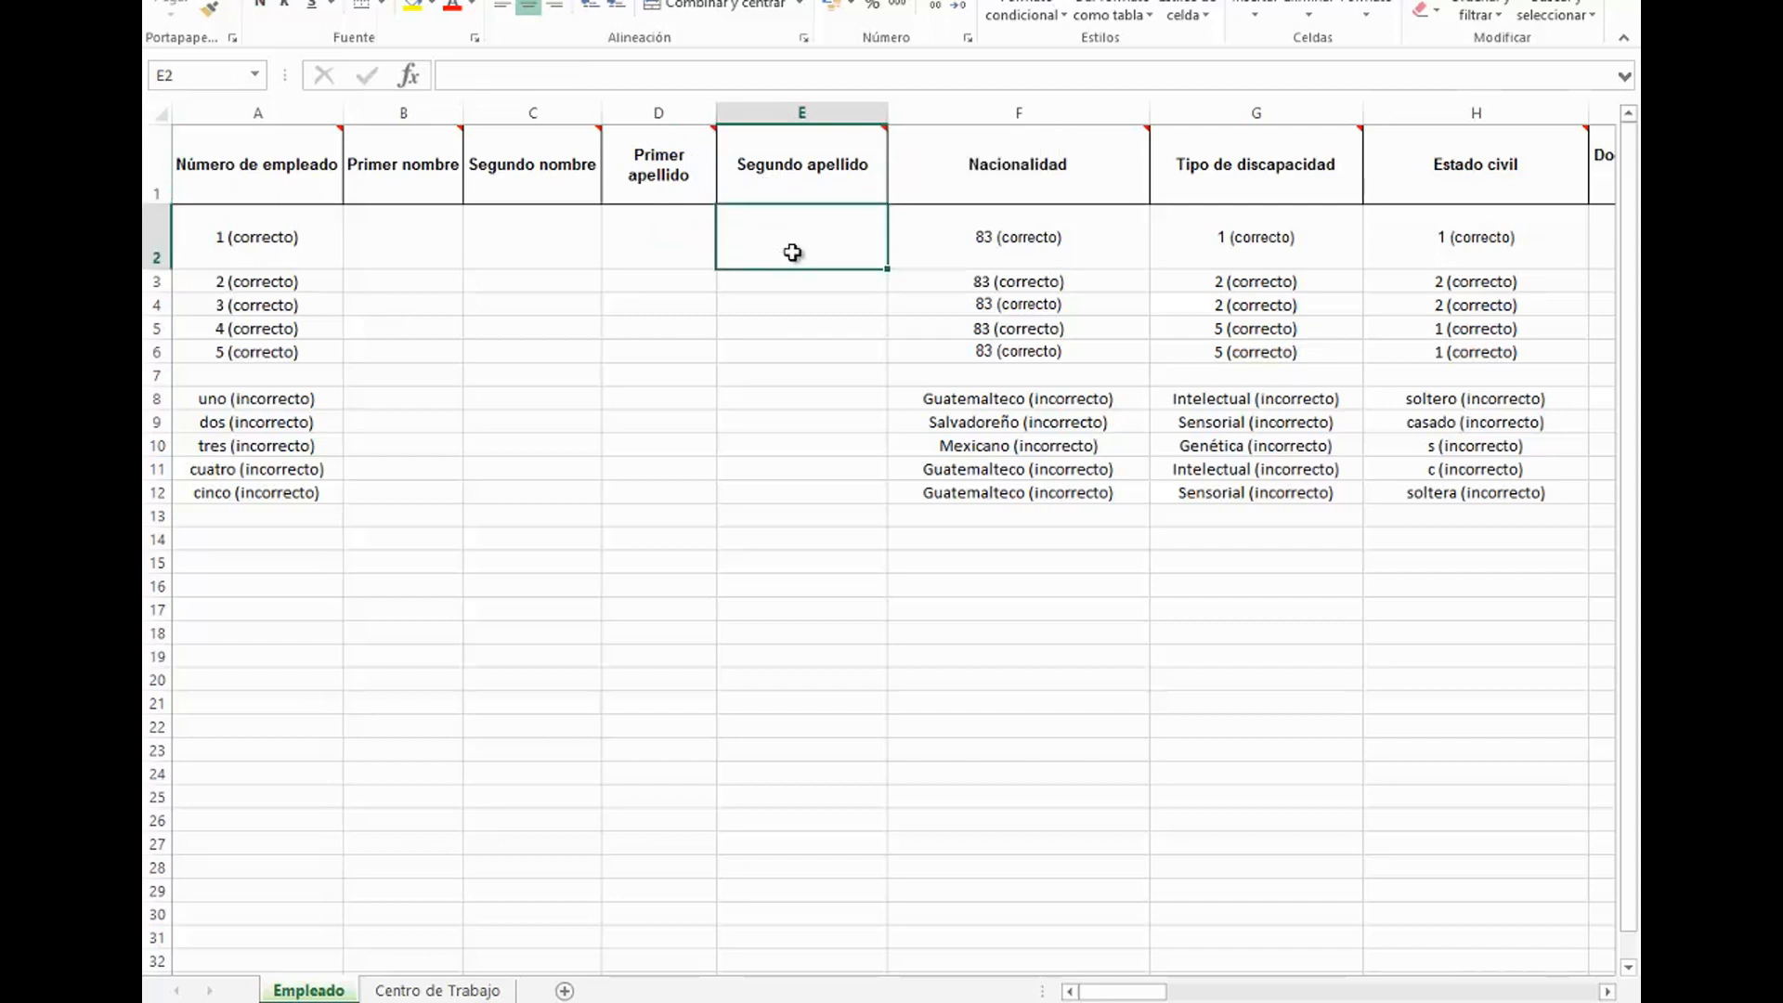
Step: Review the Nacionalidad column: read its header note, and examine the correct code examples and the incorrect text examples
{"action": "left_click", "coordinate": [926, 168]}
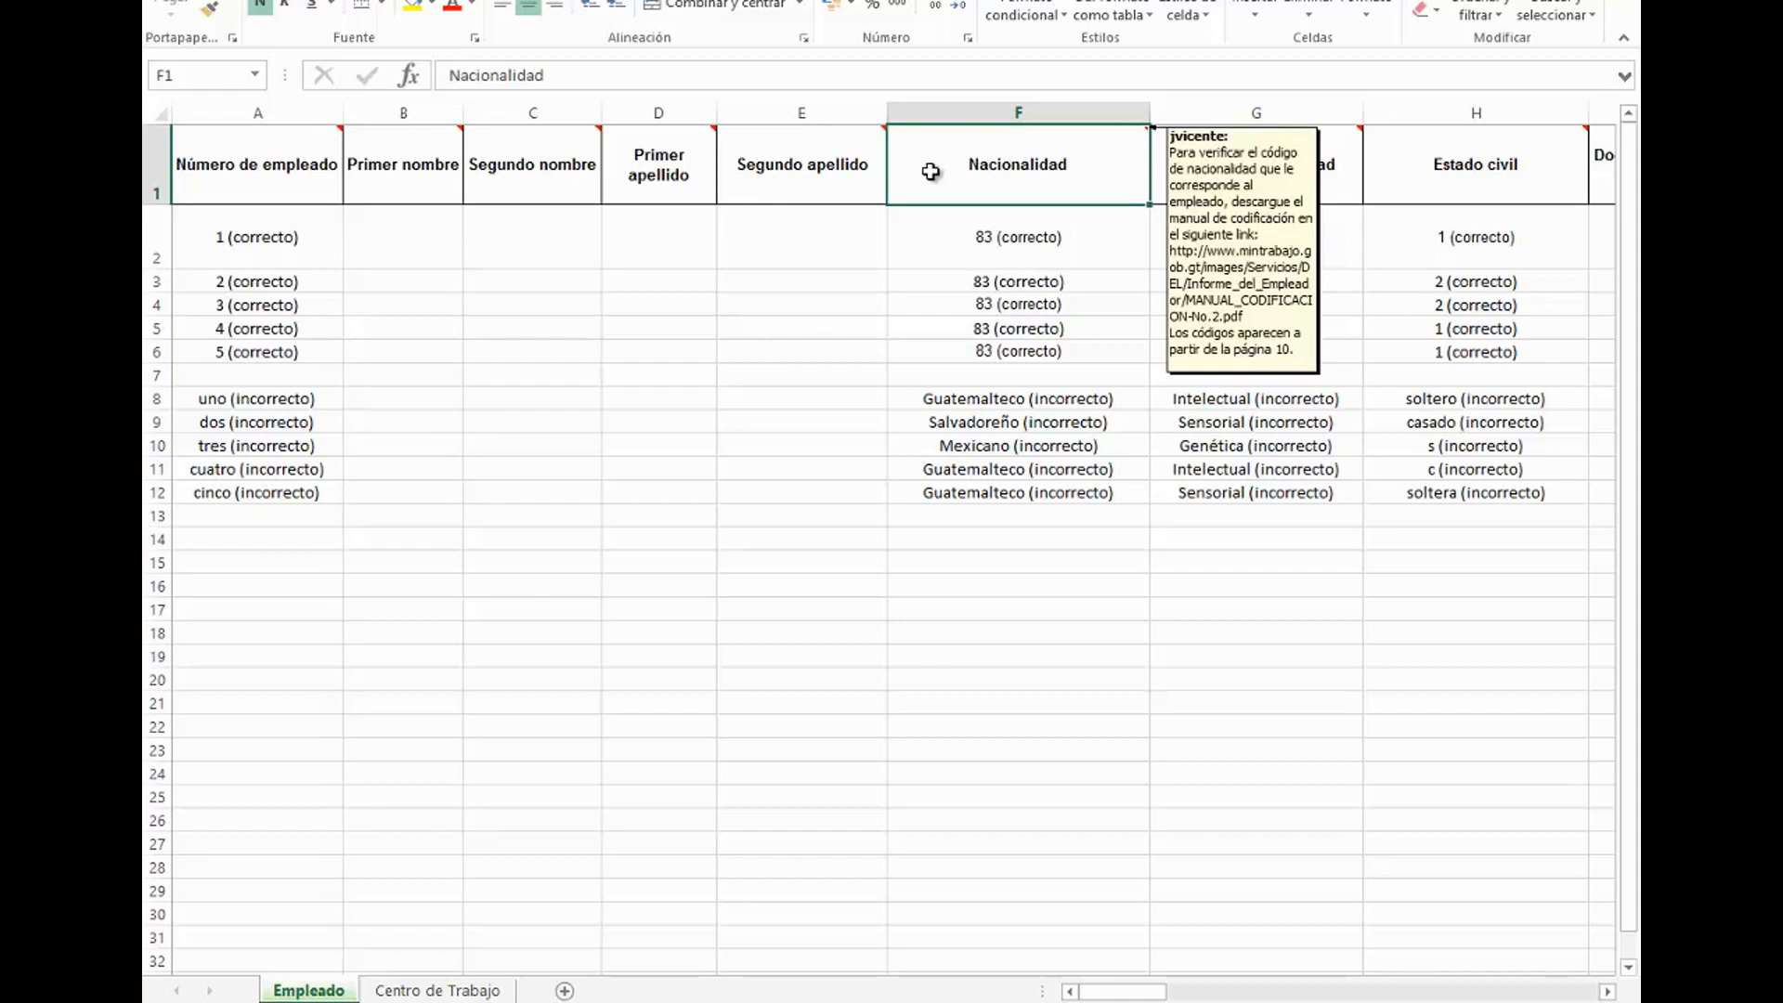
{"action": "left_click", "coordinate": [1002, 259]}
{"action": "left_click_drag", "start_coordinate": [1003, 259], "coordinate": [1005, 329]}
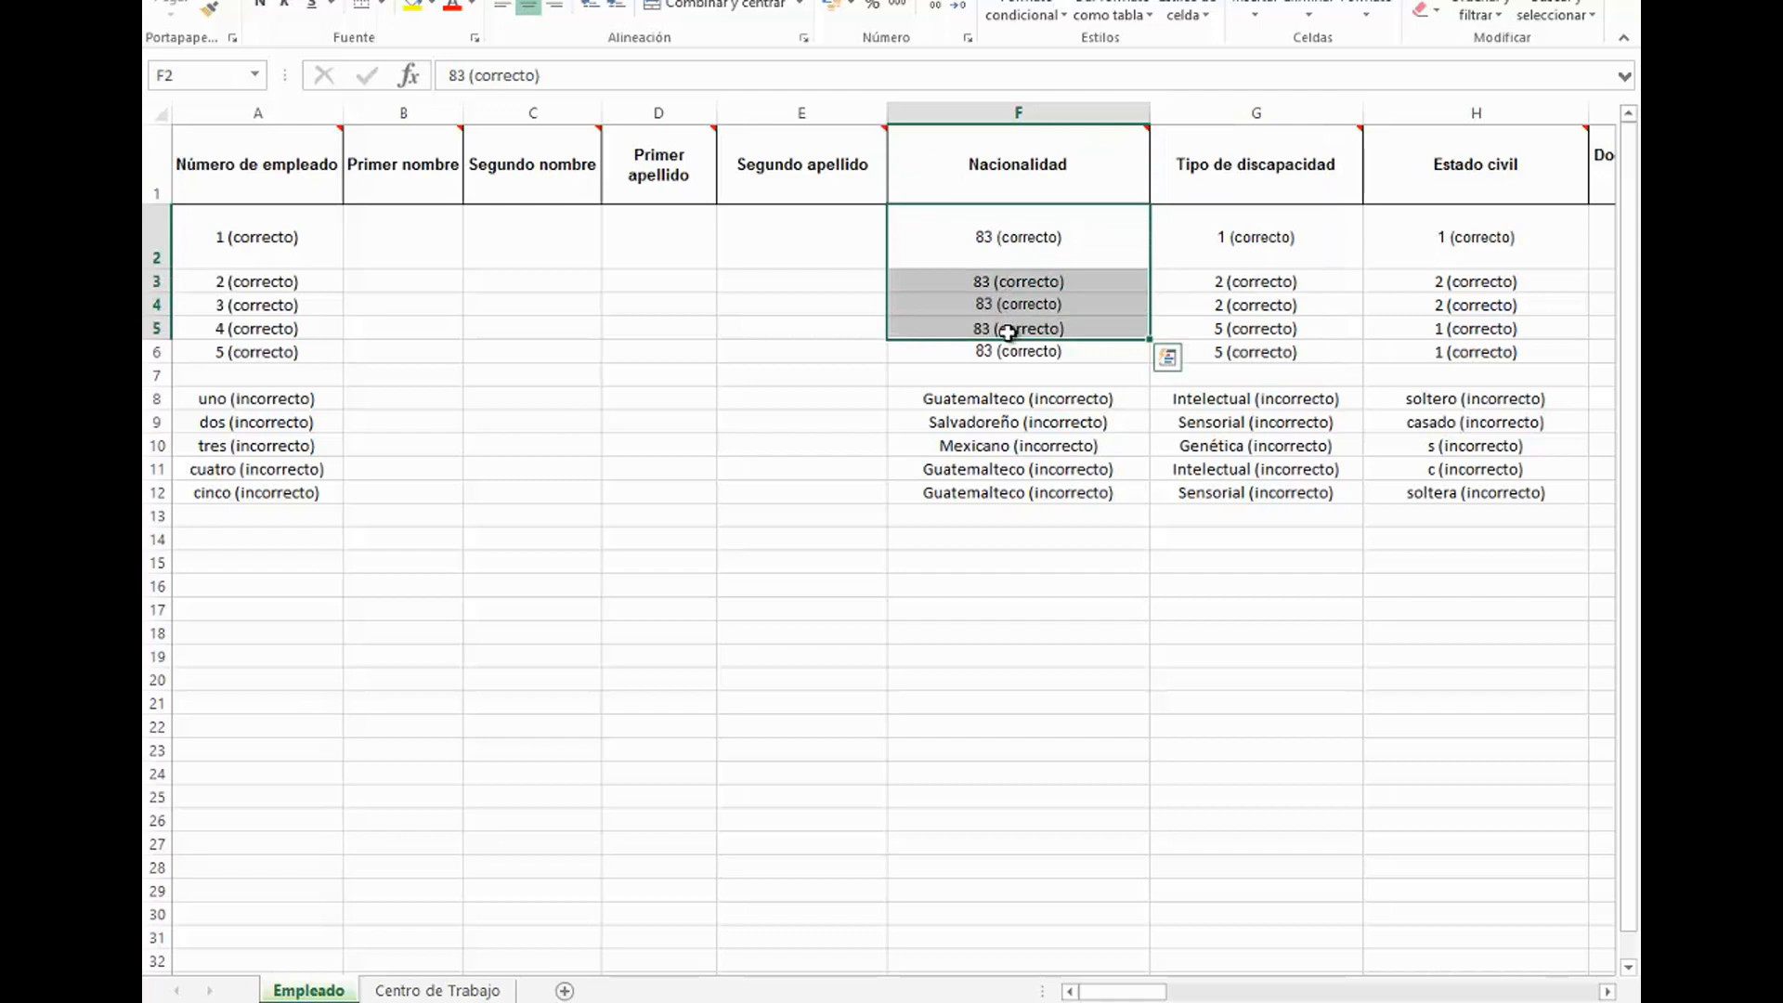
{"action": "left_click_drag", "start_coordinate": [1035, 403], "coordinate": [1053, 469]}
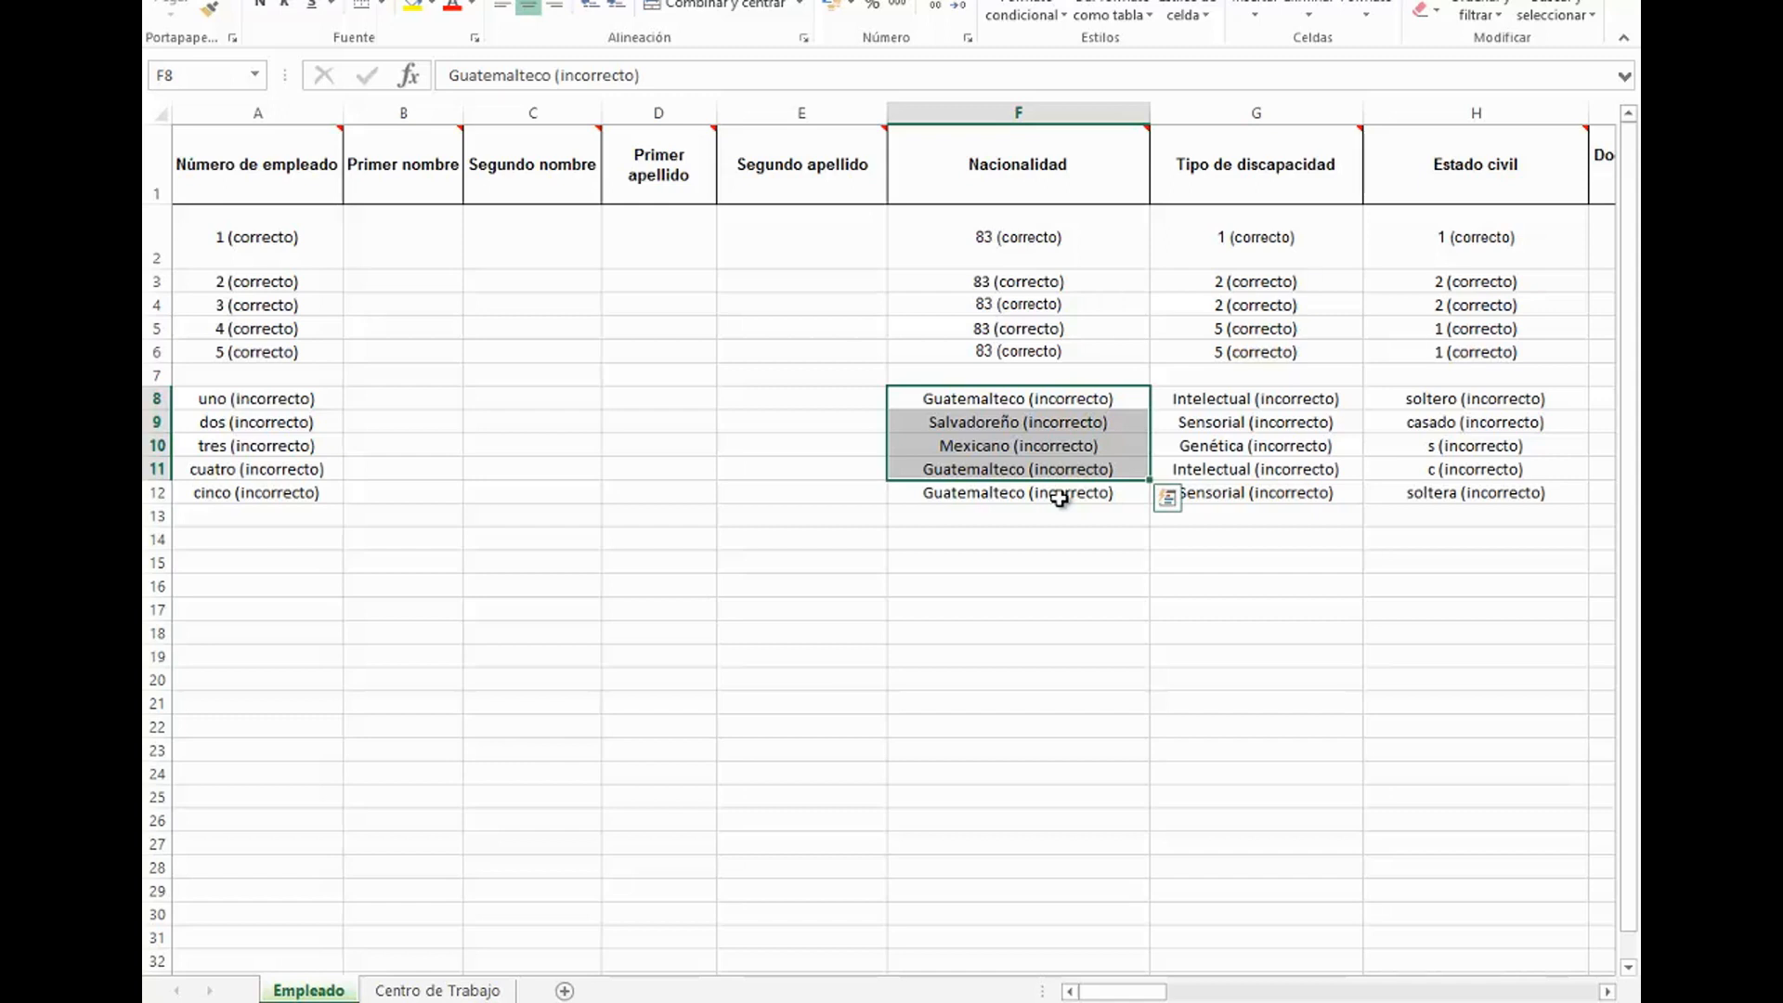
Step: Review the Tipo de discapacidad column: read its header note, and examine the correct examples in G2:G6 and incorrect ones in G8:G12
{"action": "left_click", "coordinate": [1190, 189]}
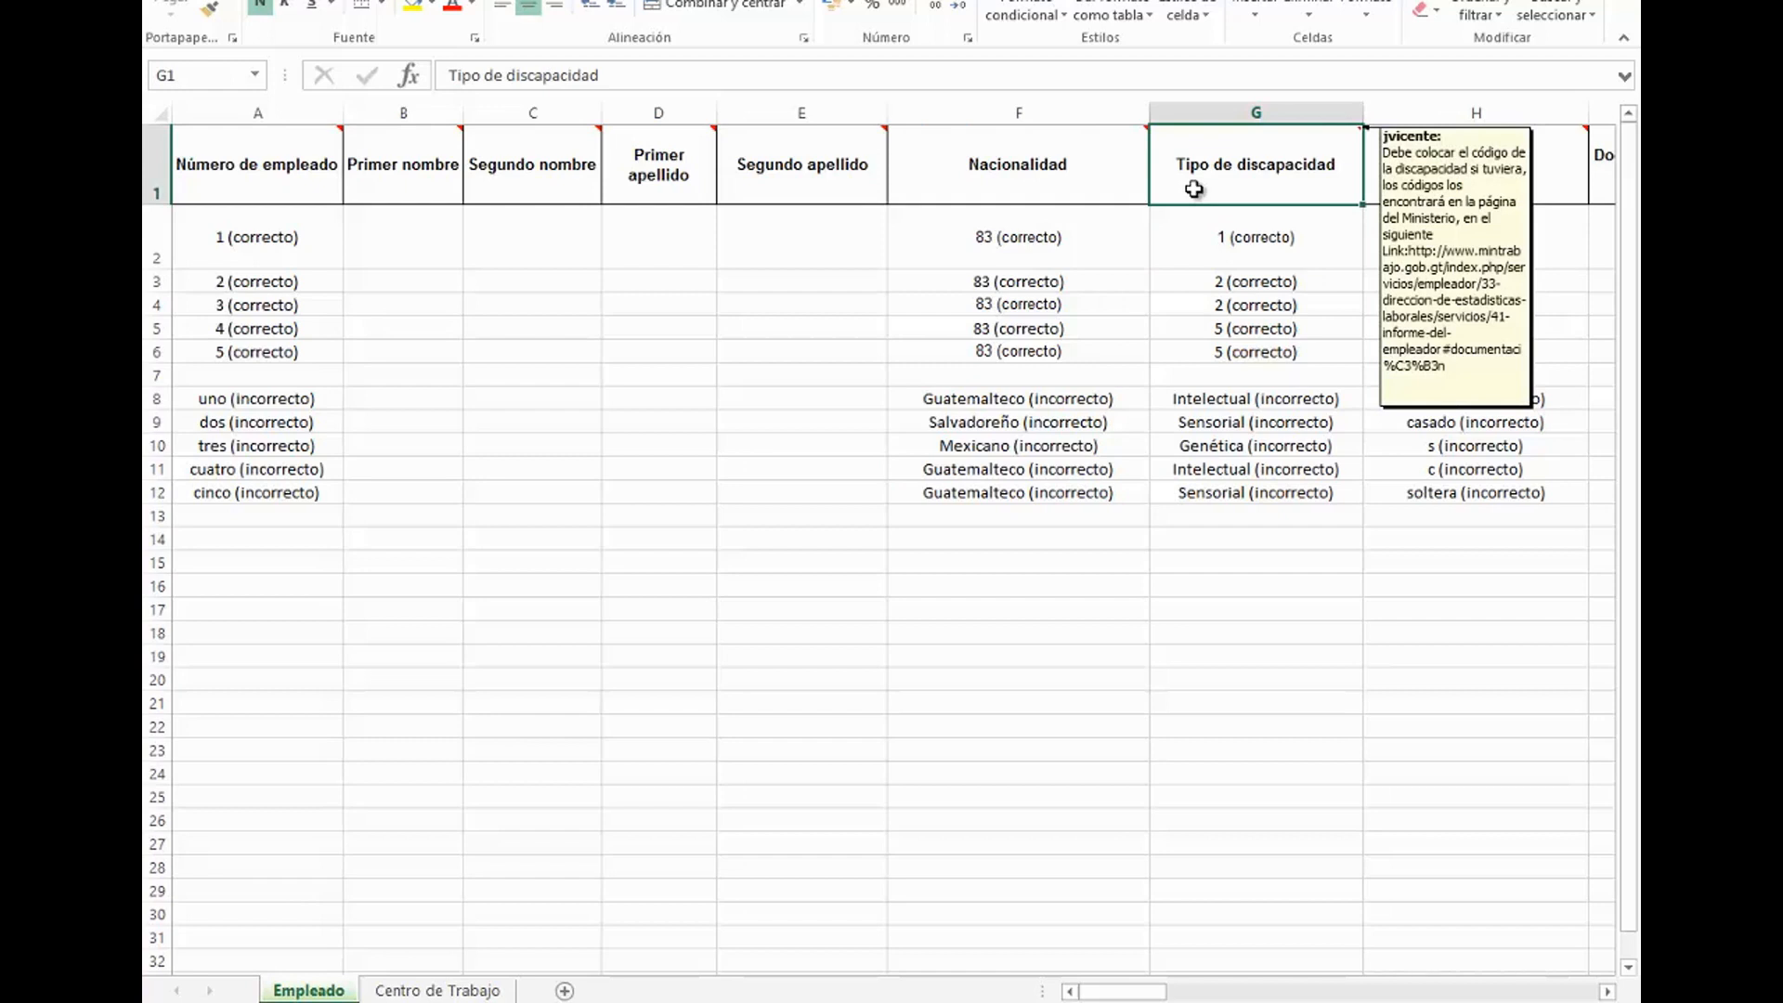
{"action": "left_click_drag", "start_coordinate": [1196, 243], "coordinate": [1182, 345]}
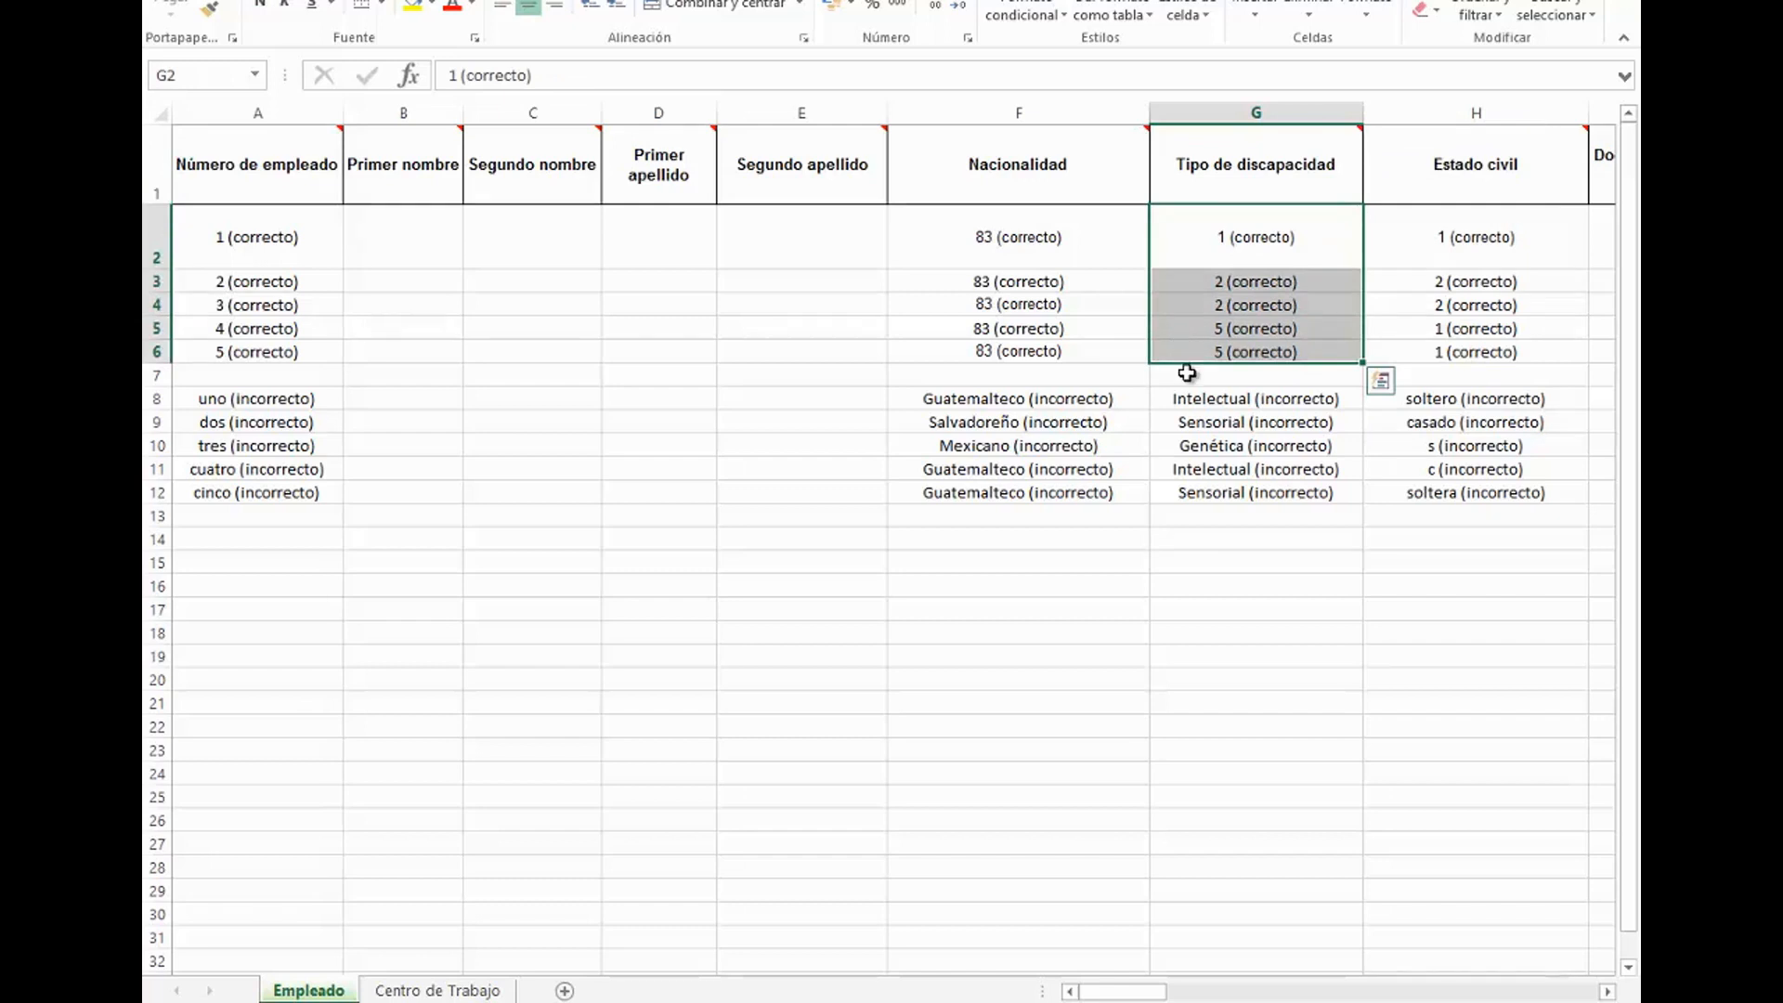
{"action": "left_click_drag", "start_coordinate": [1190, 402], "coordinate": [1225, 488]}
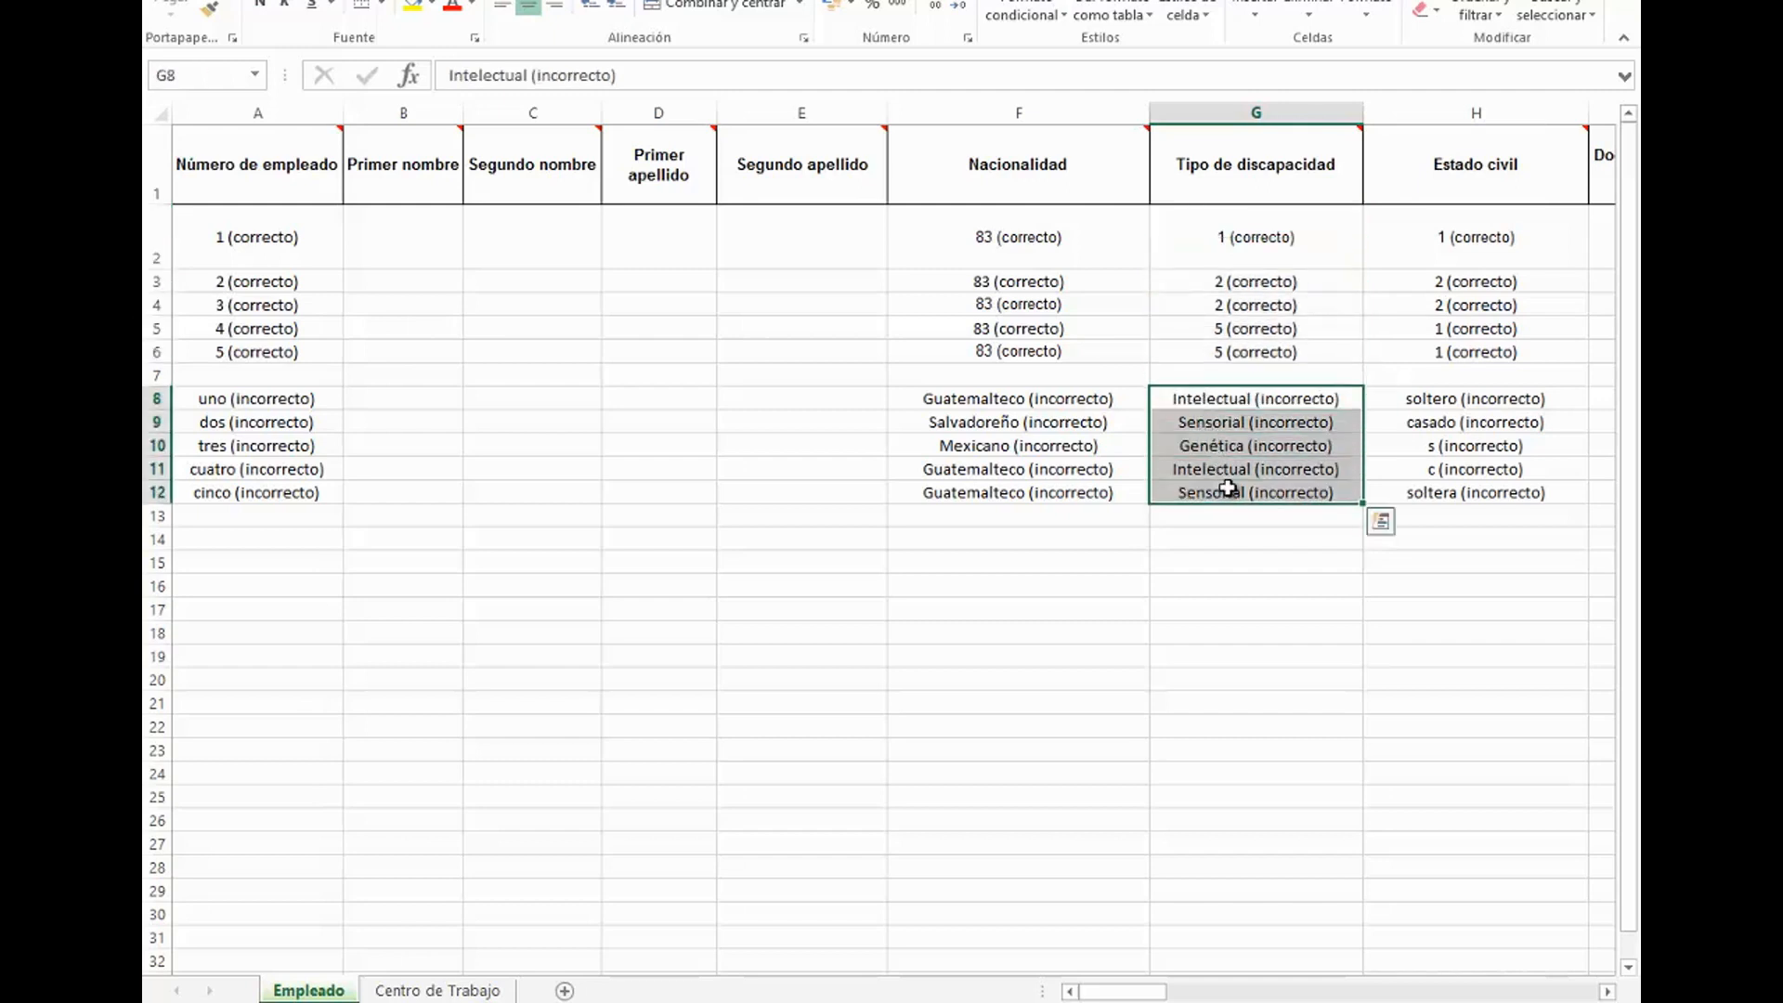
{"action": "left_click", "coordinate": [1335, 499]}
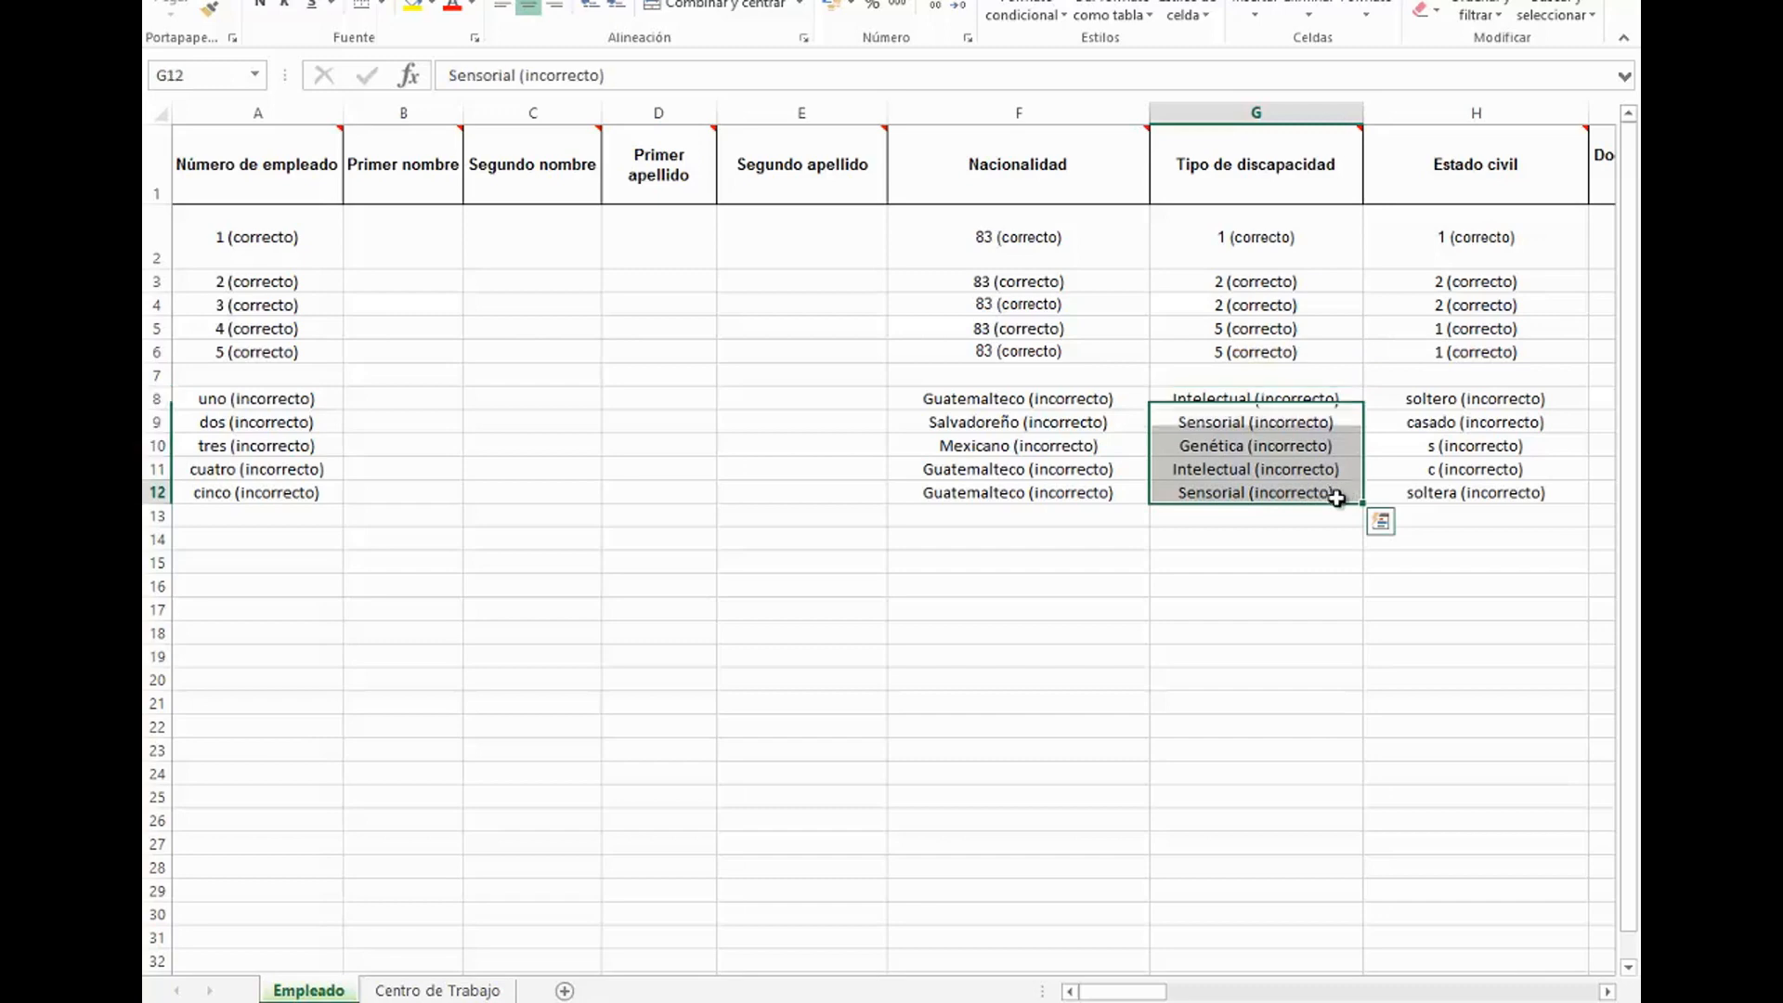
Step: Review the Estado civil column: read its header note, and examine the correct examples in H2:H6 and incorrect ones in H8:H12
{"action": "left_click", "coordinate": [1607, 992]}
{"action": "left_click", "coordinate": [1607, 991]}
{"action": "left_click", "coordinate": [1607, 992]}
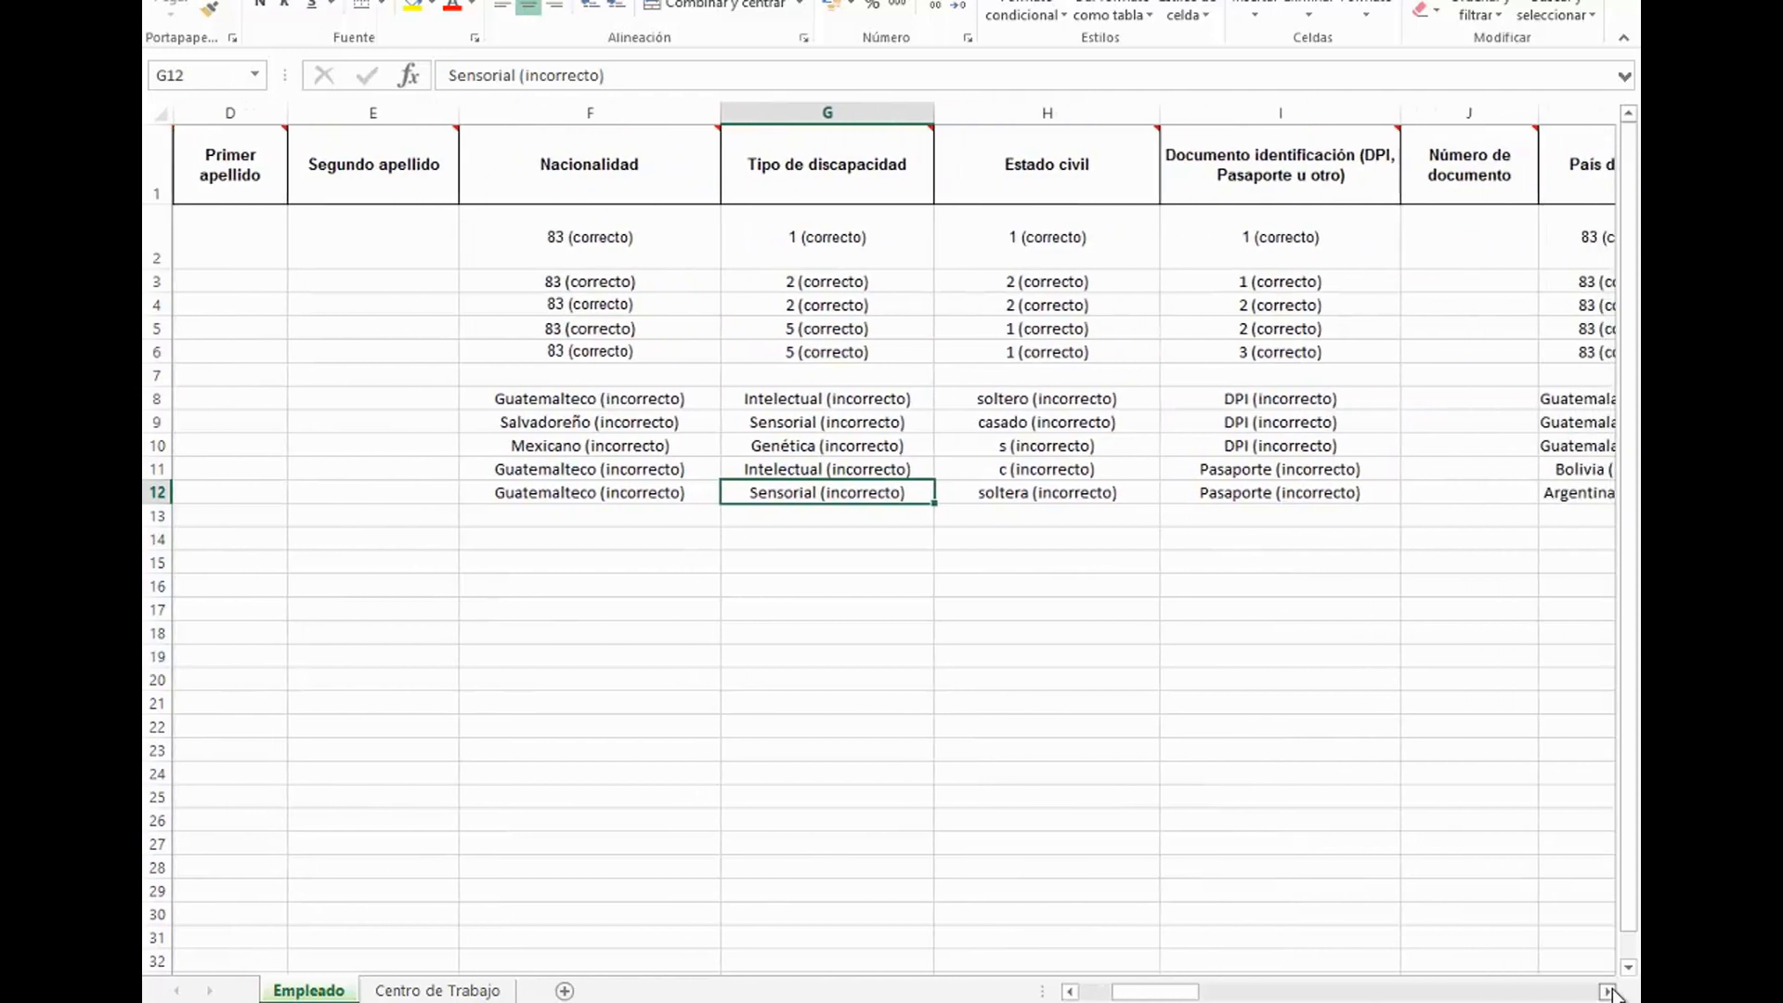
{"action": "left_click", "coordinate": [1607, 992]}
{"action": "left_click", "coordinate": [1607, 991]}
{"action": "left_click", "coordinate": [1607, 992]}
{"action": "left_click", "coordinate": [1607, 992]}
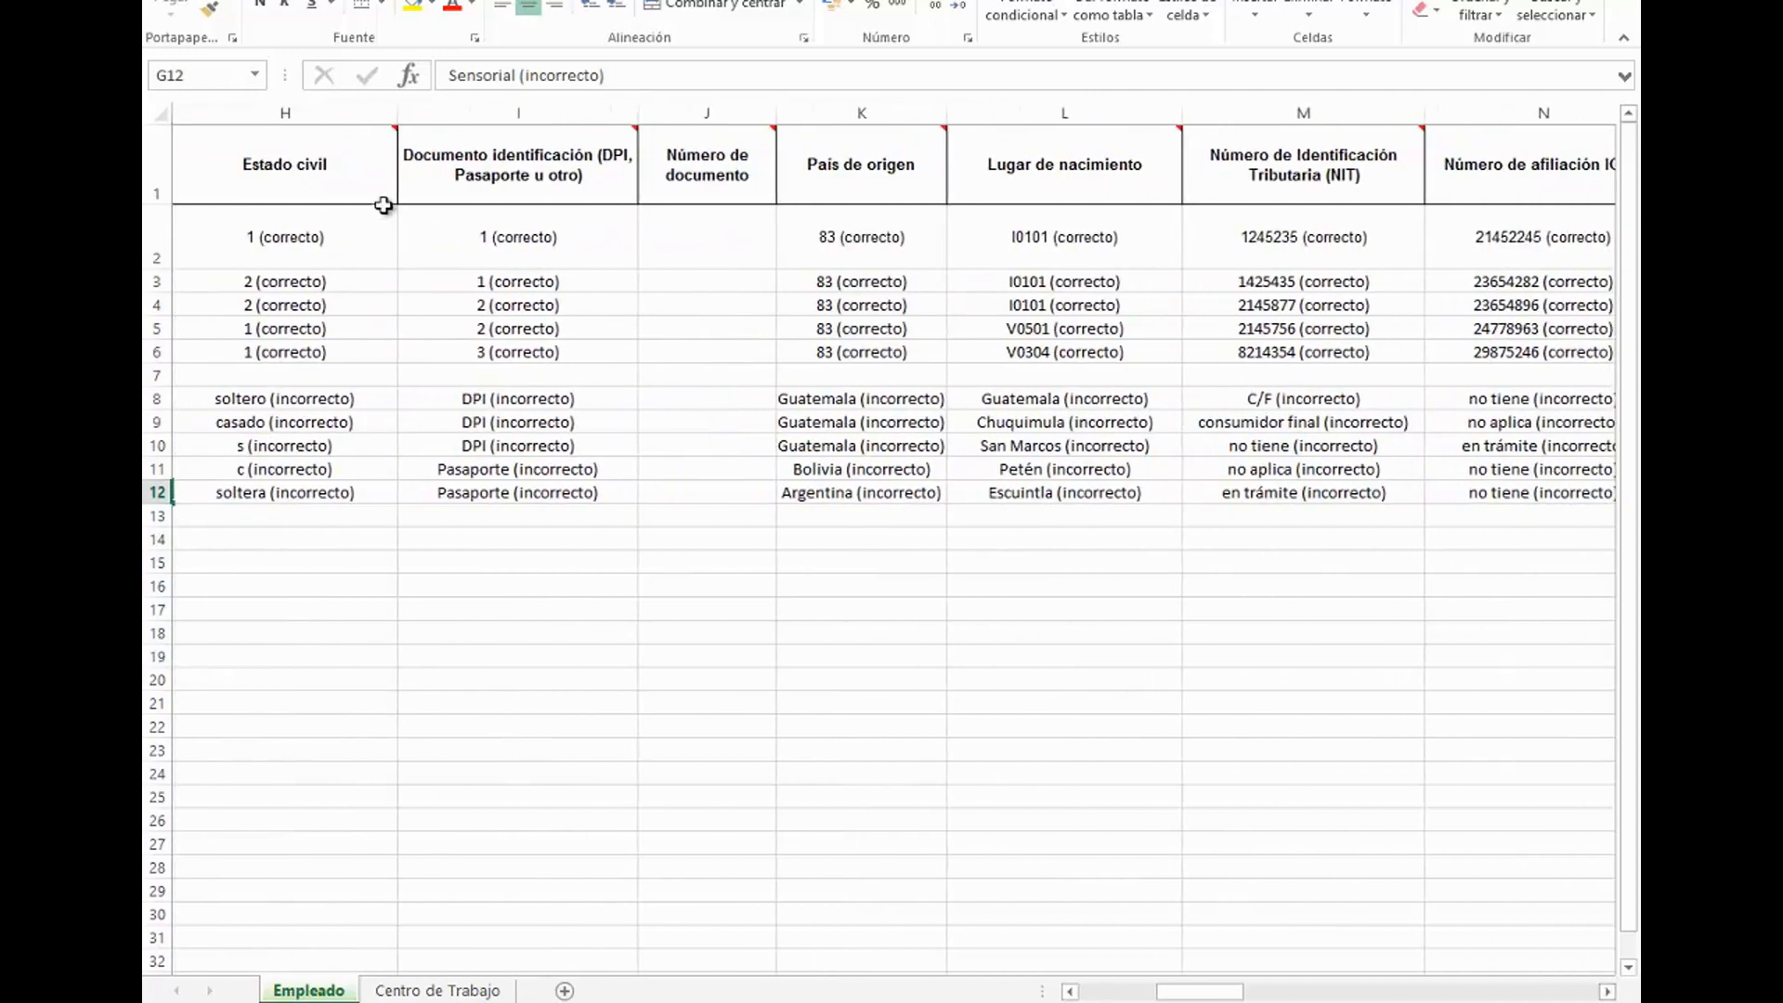
{"action": "left_click", "coordinate": [314, 172]}
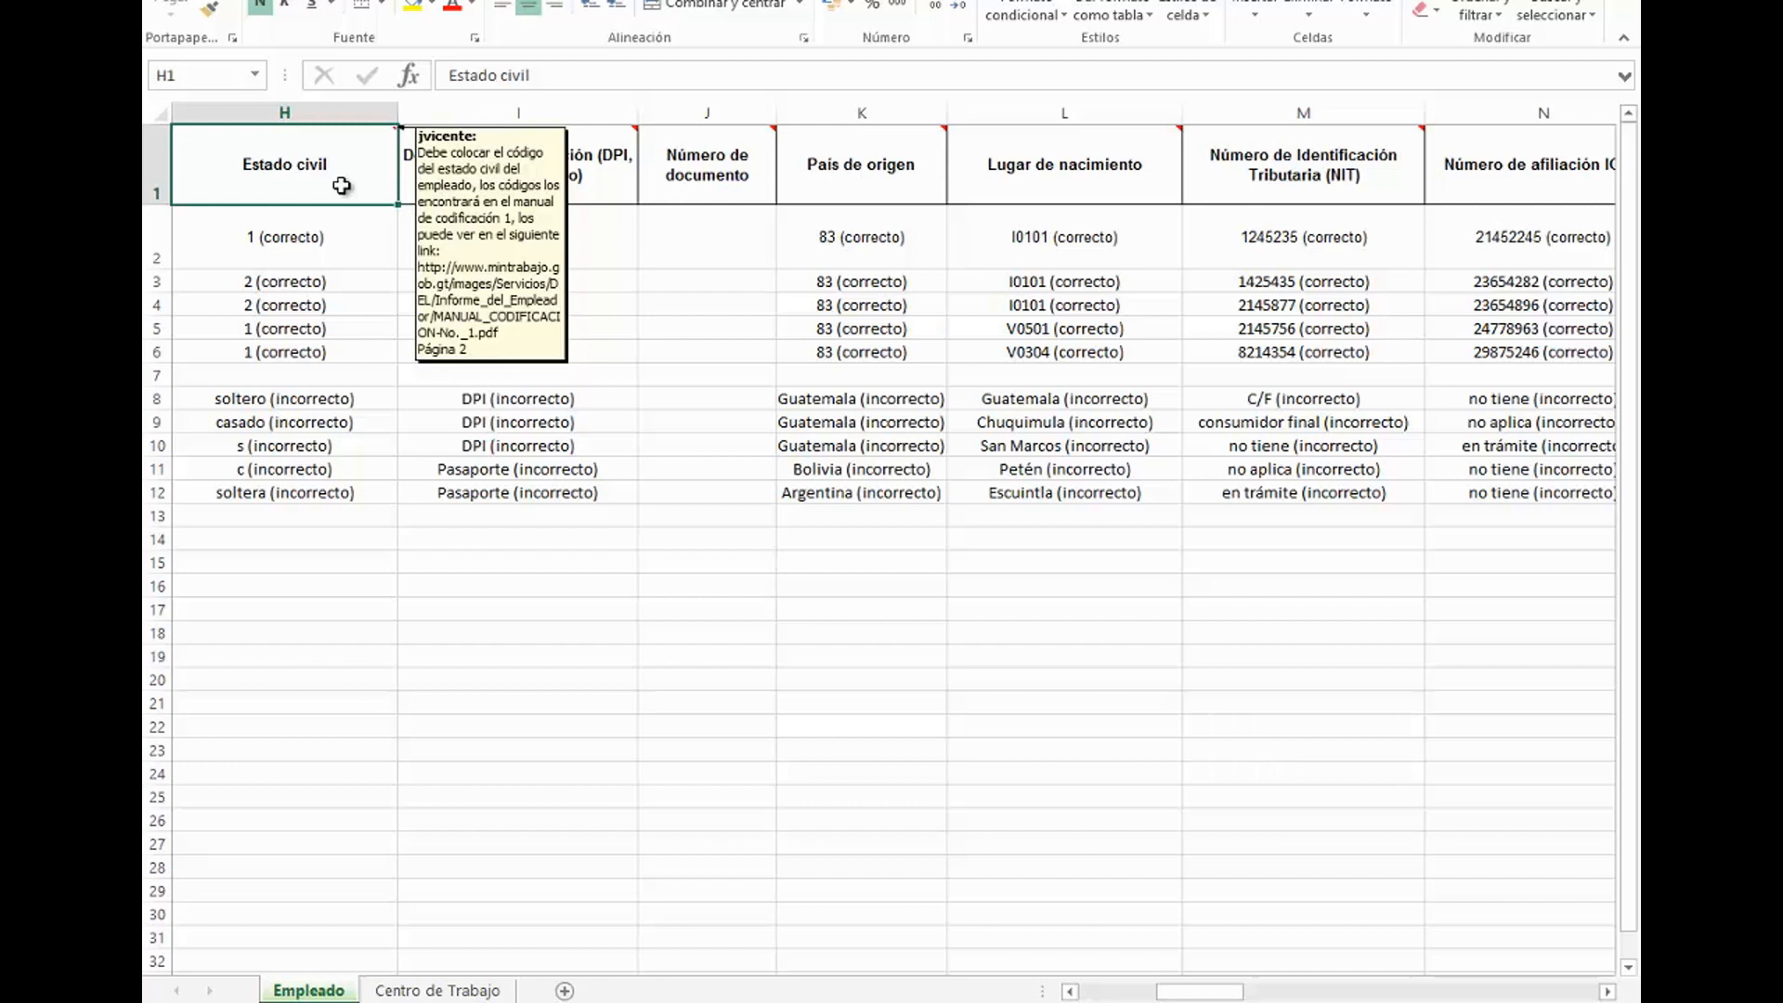
{"action": "left_click_drag", "start_coordinate": [330, 239], "coordinate": [329, 351]}
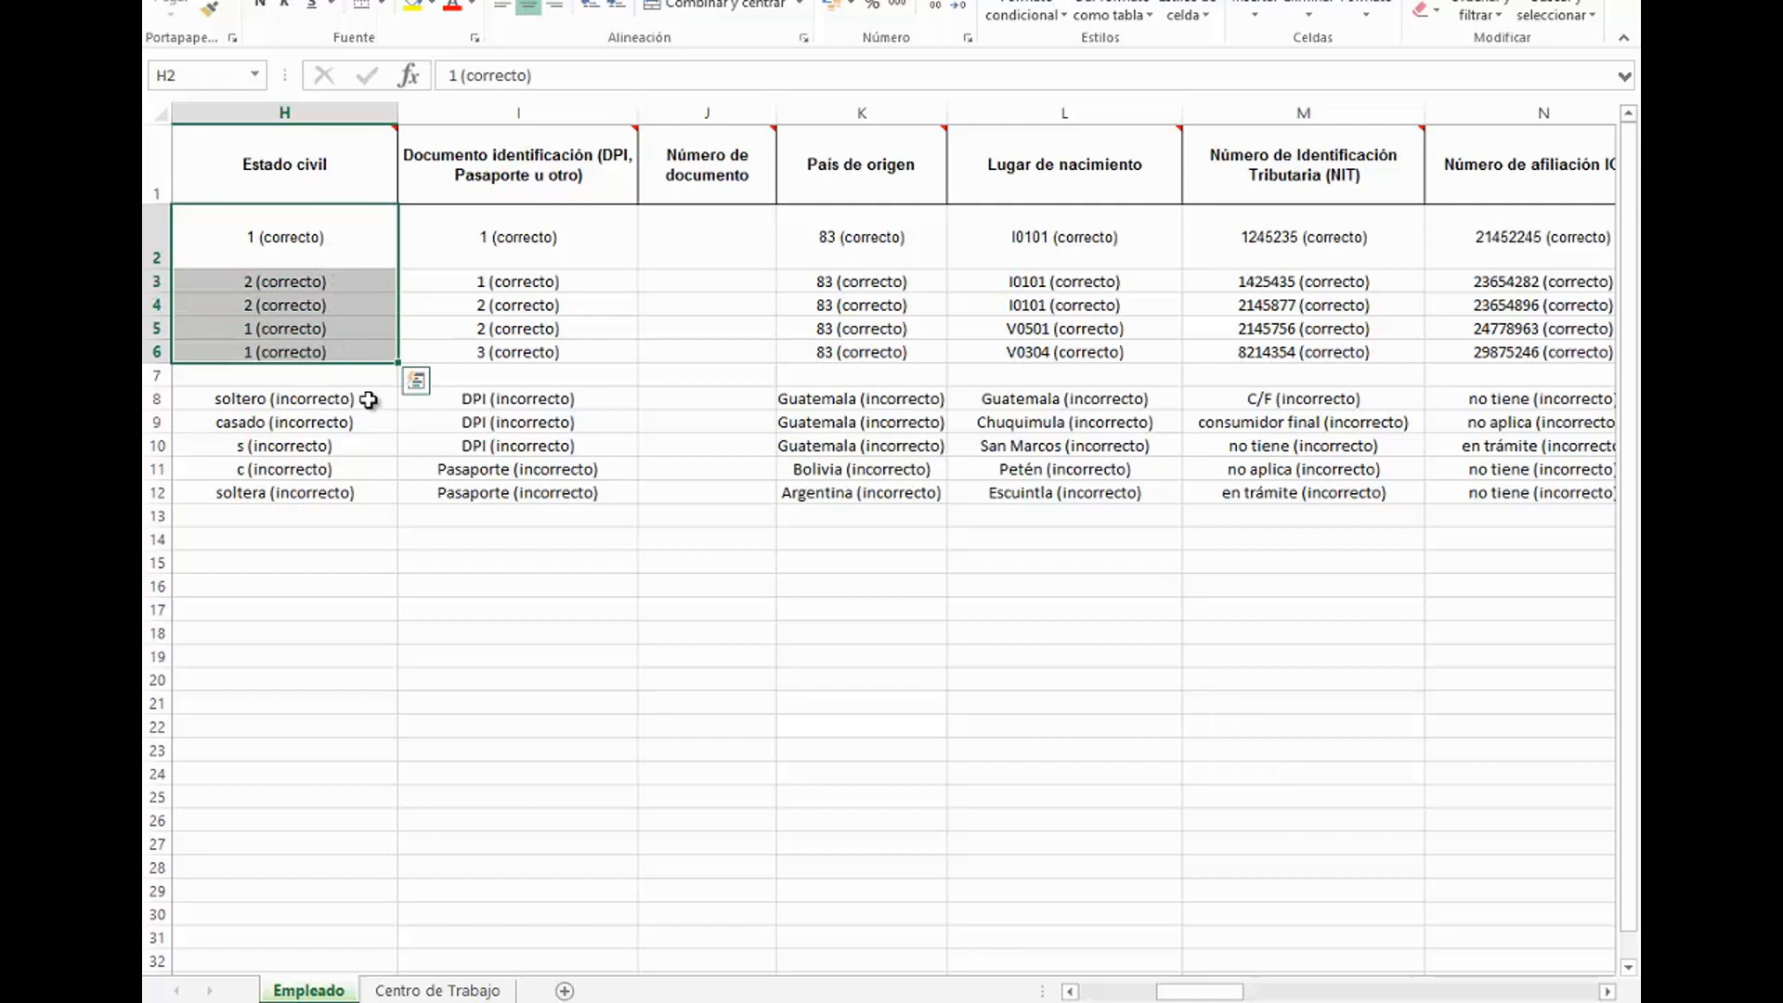
{"action": "left_click_drag", "start_coordinate": [373, 401], "coordinate": [382, 497]}
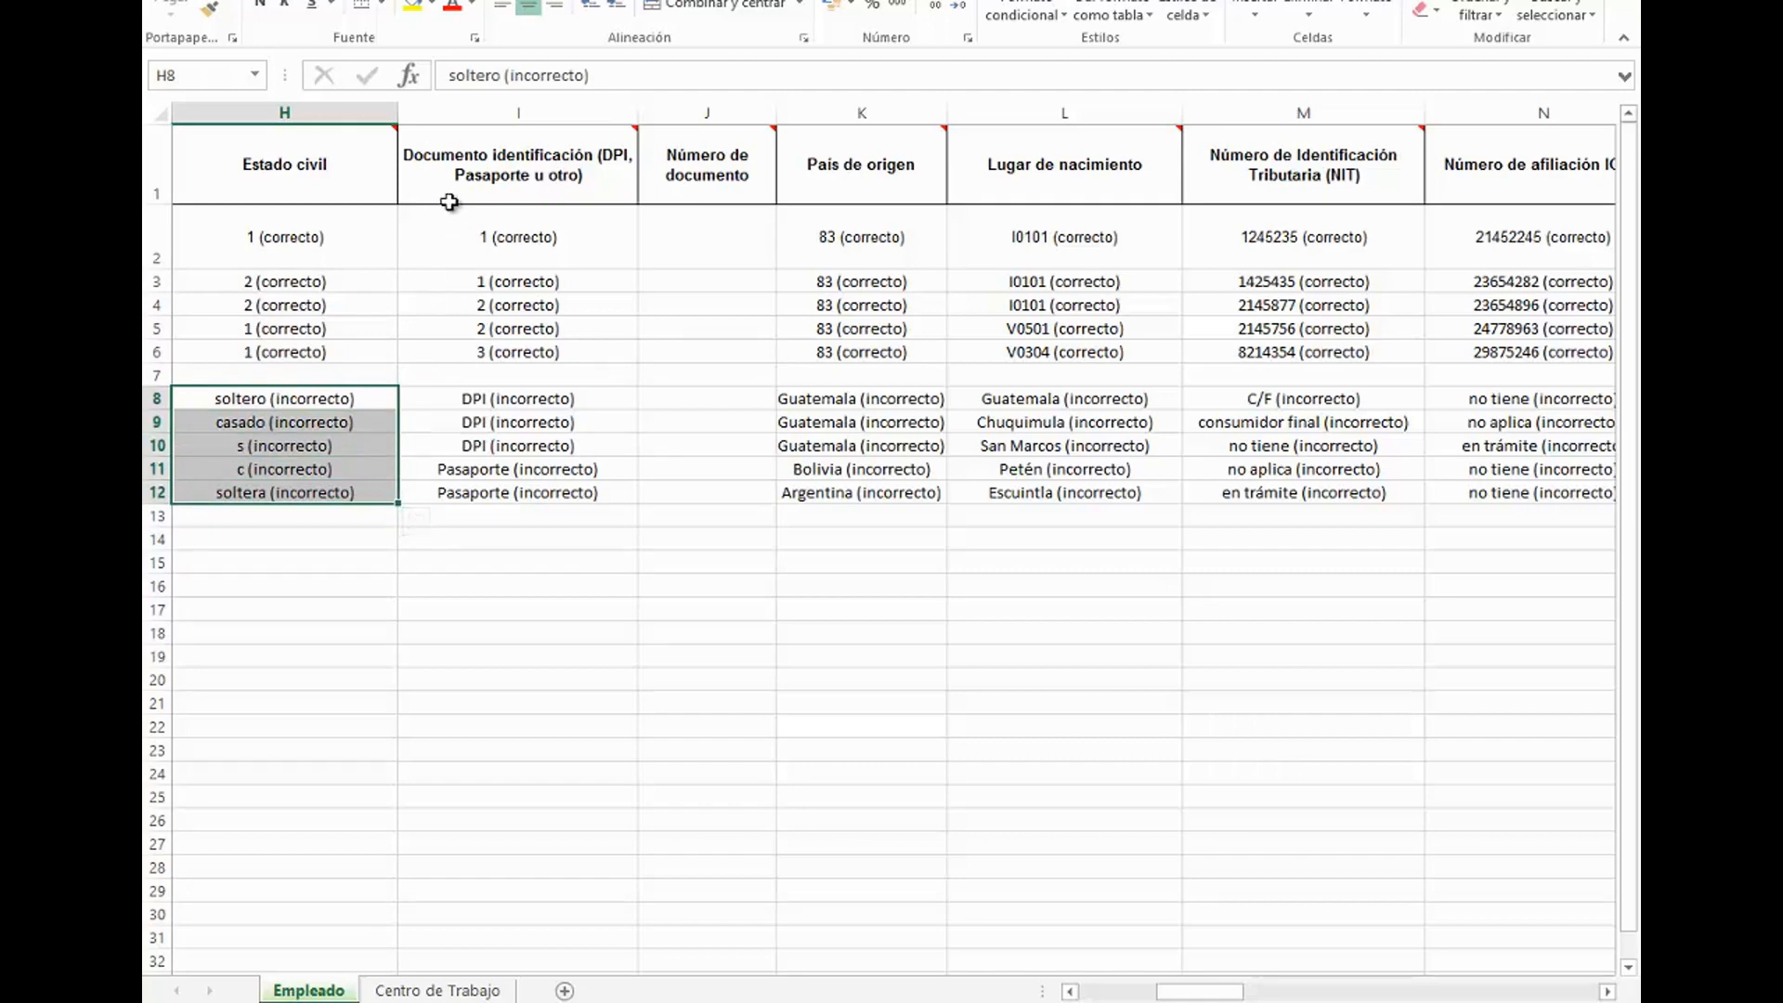
Step: Review the Documento identificación header note with its correct and incorrect examples, and check the adjacent Número de documento column
{"action": "left_click", "coordinate": [425, 181]}
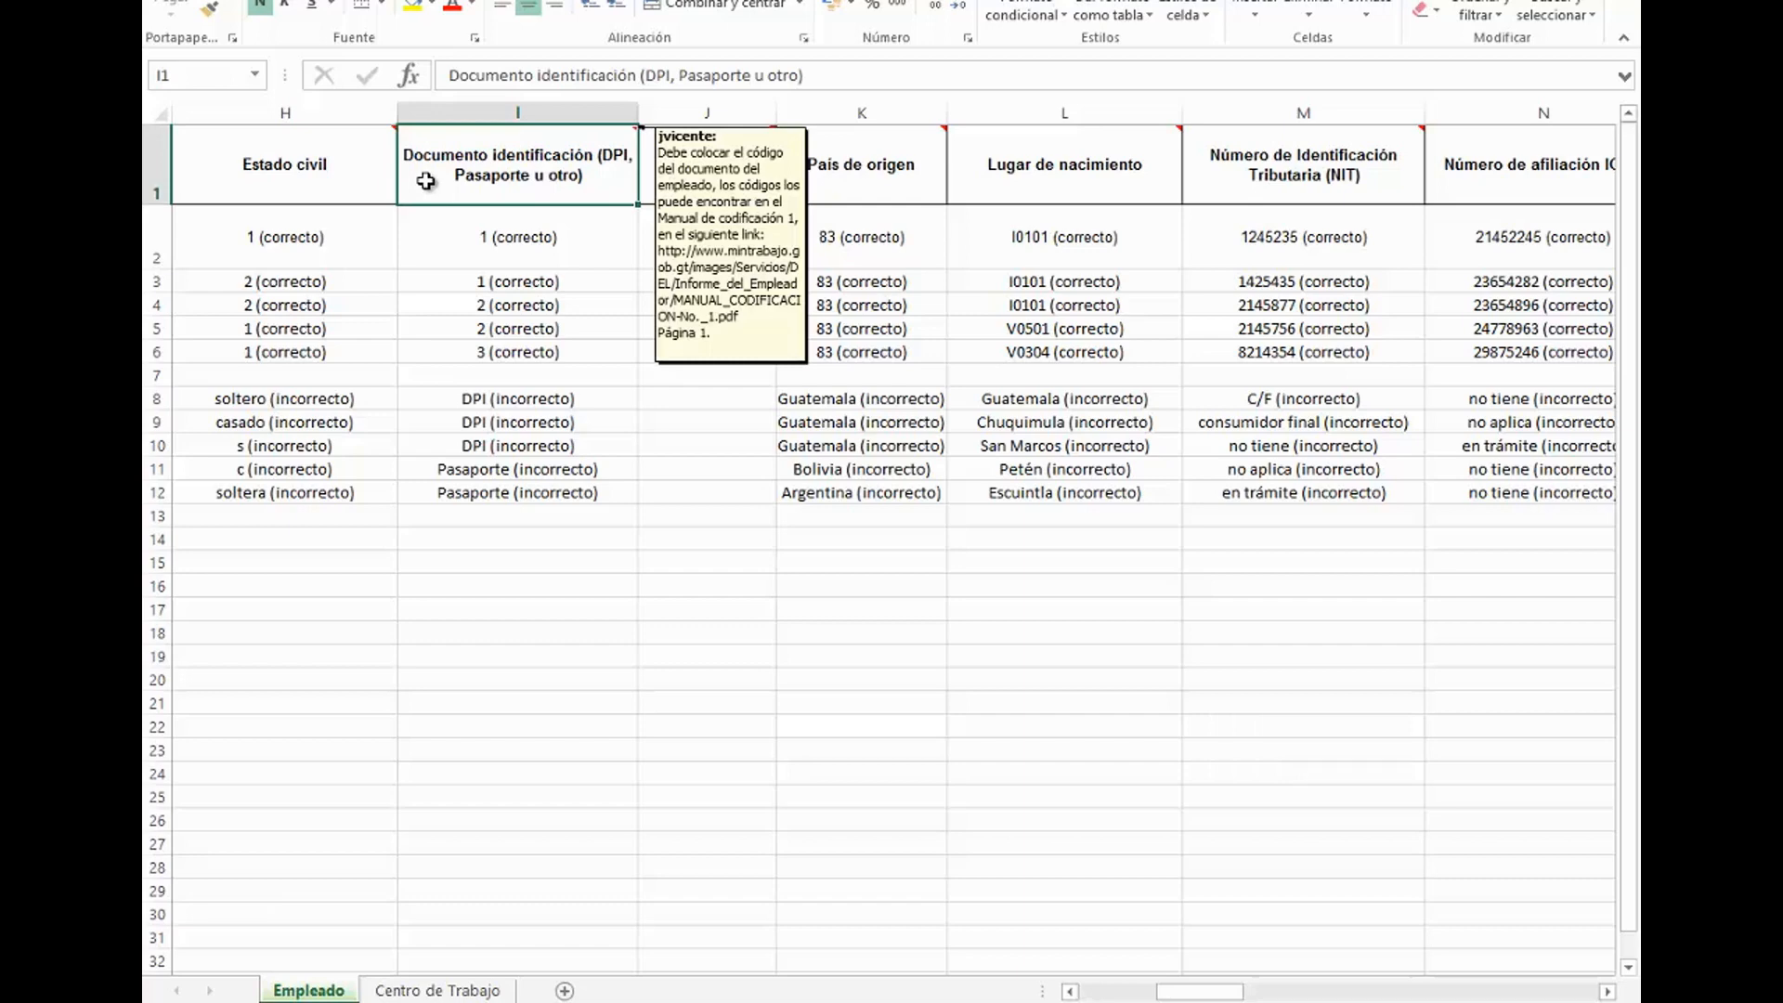
{"action": "left_click_drag", "start_coordinate": [436, 237], "coordinate": [440, 354]}
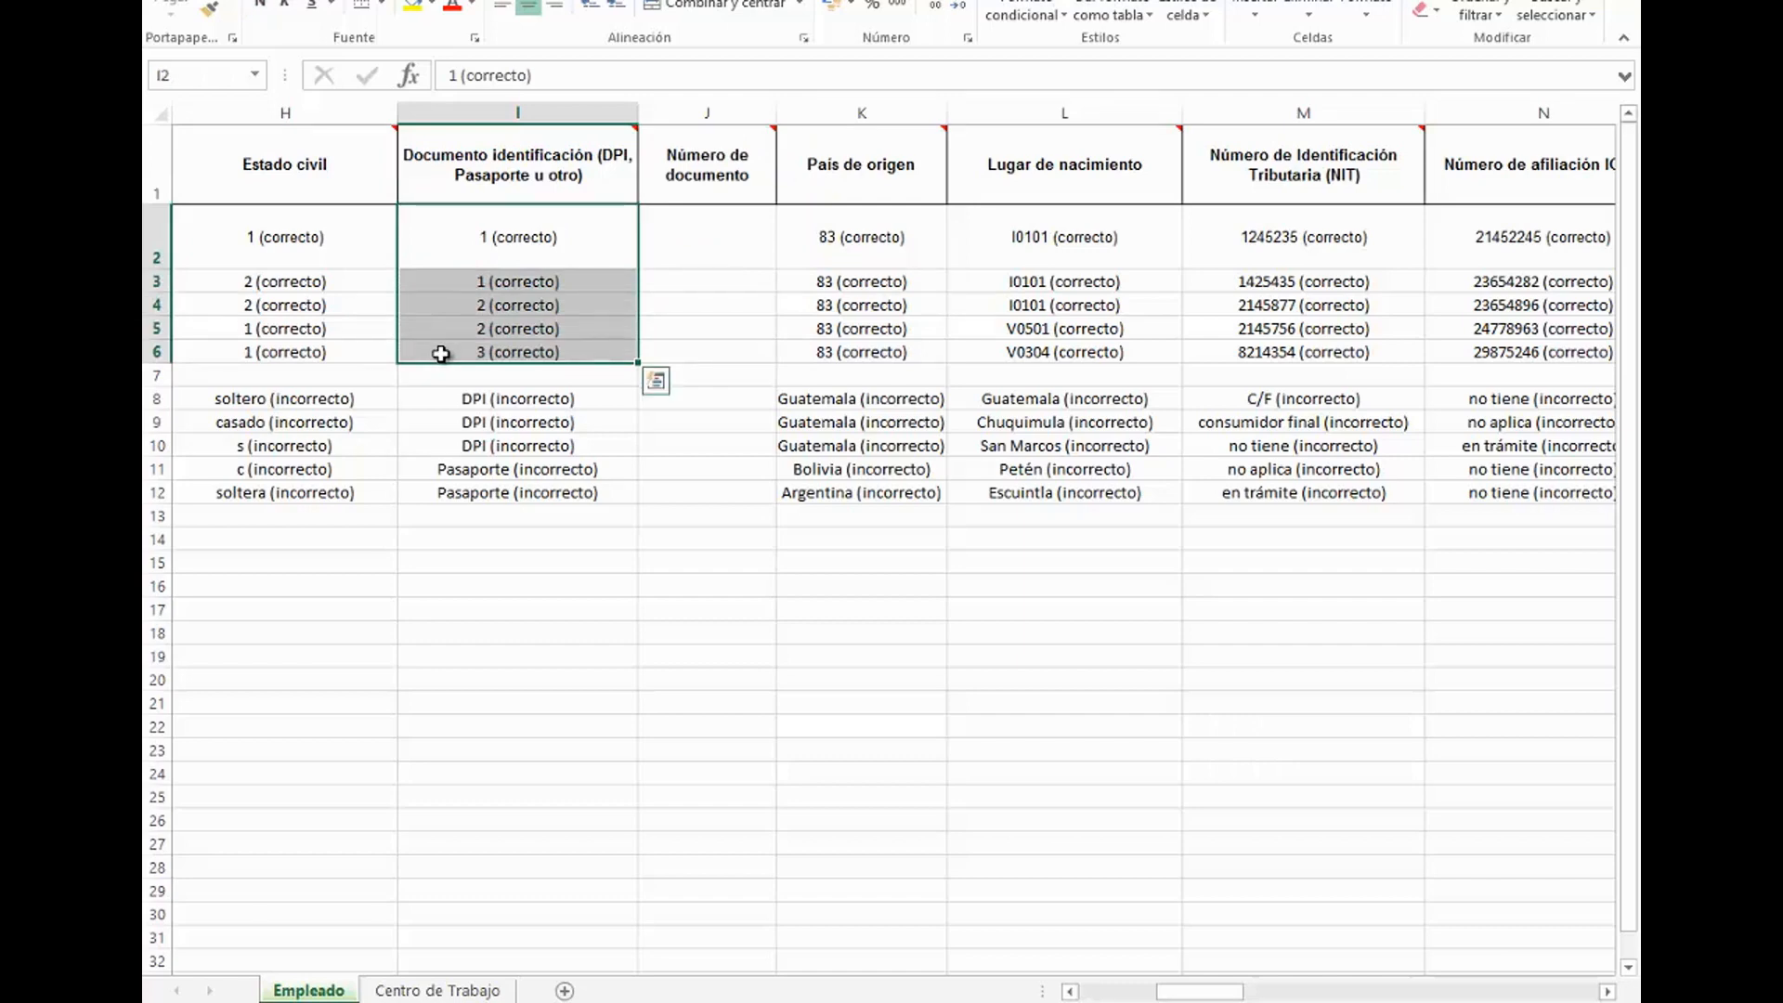
{"action": "left_click_drag", "start_coordinate": [453, 398], "coordinate": [457, 493]}
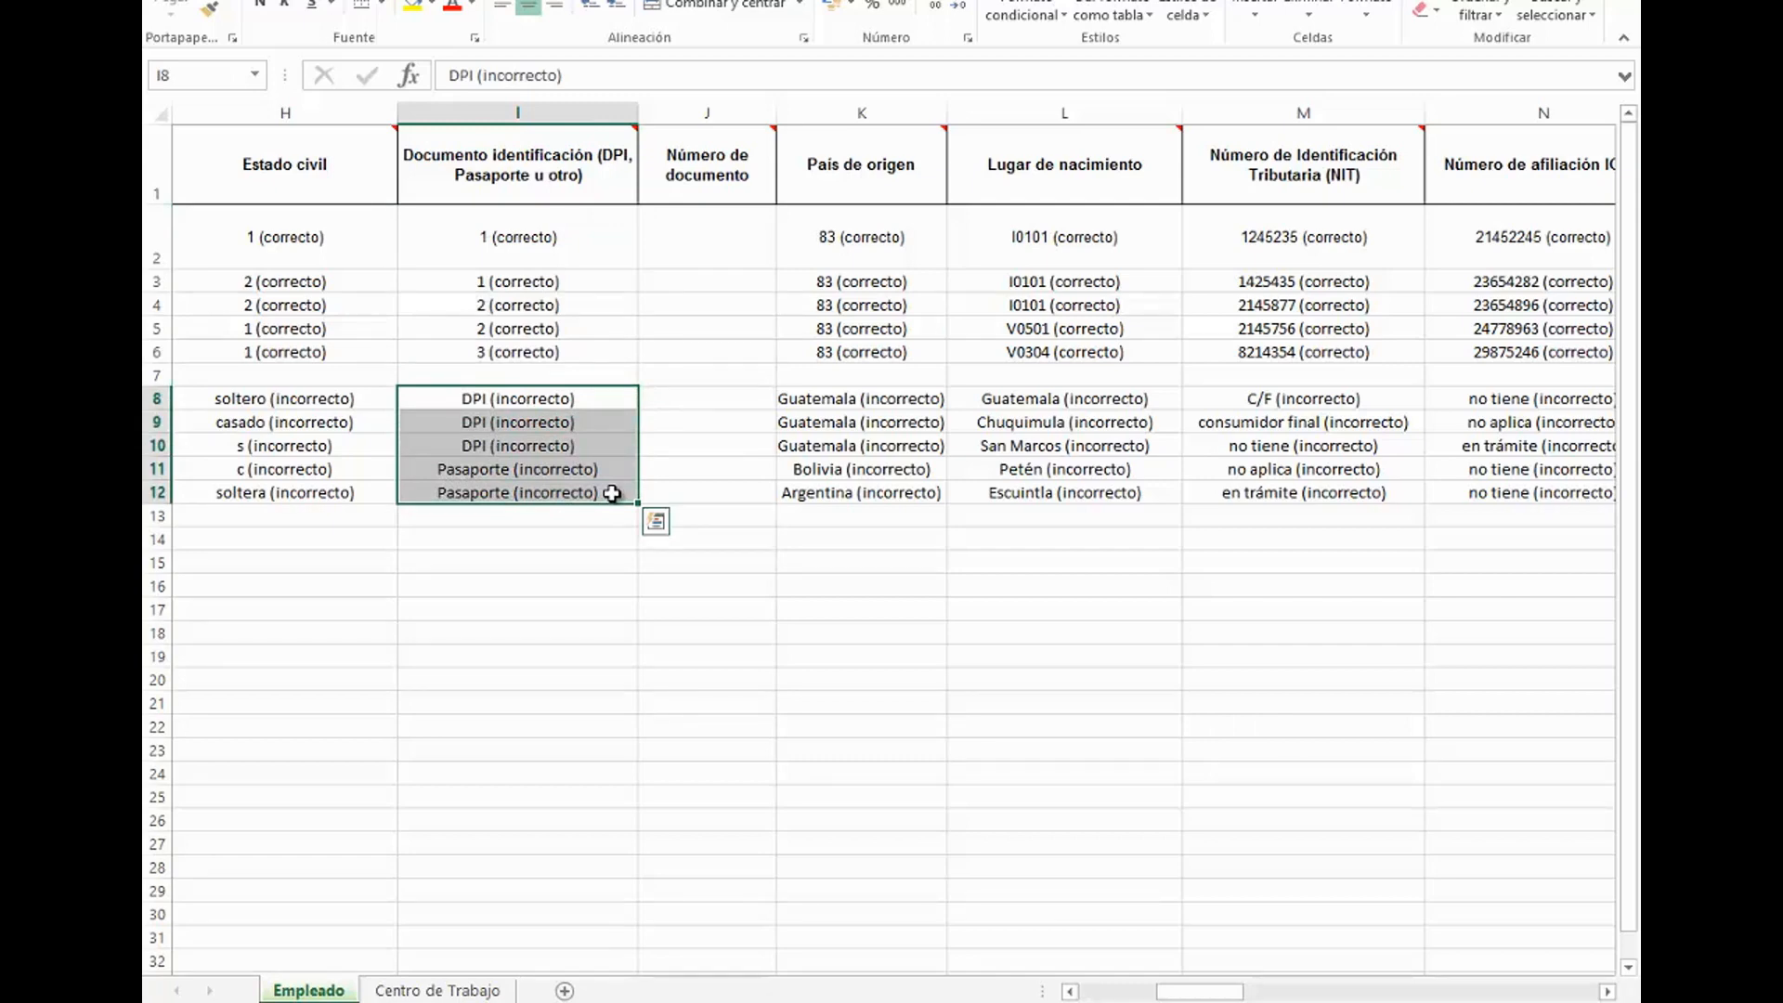
{"action": "left_click", "coordinate": [666, 190]}
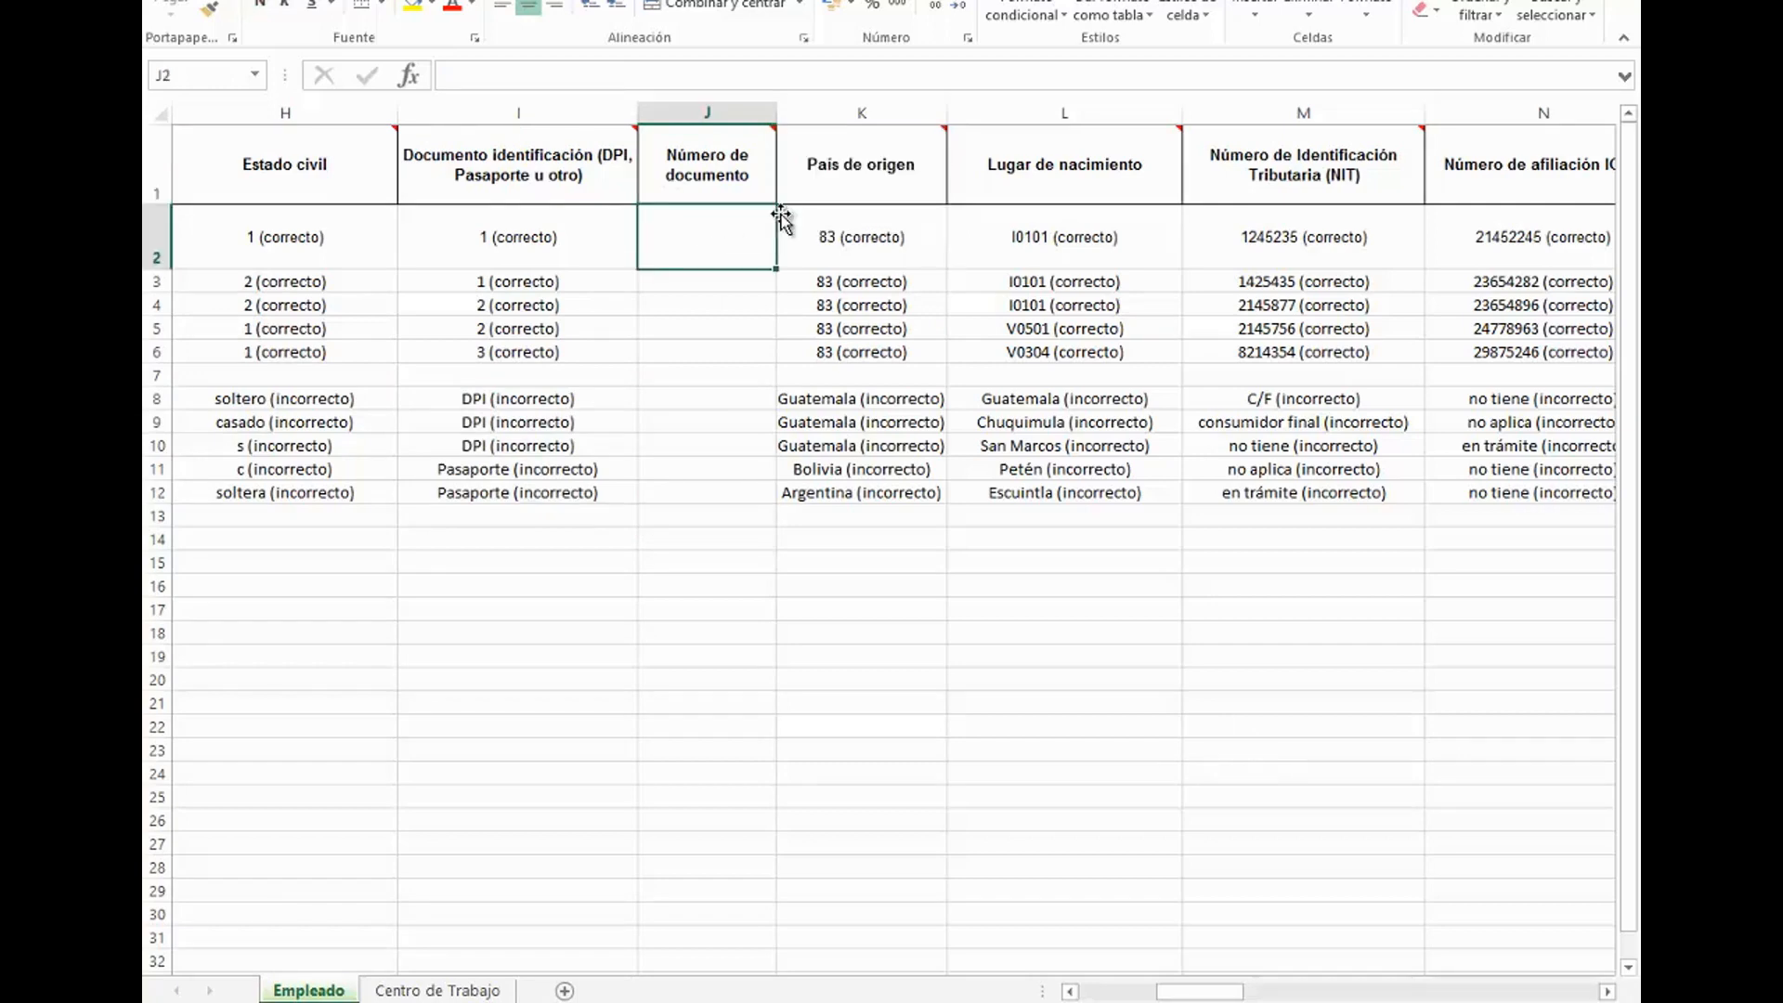
Step: Review the País de origen and Lugar de nacimiento columns, reading each header note and examining the correct and incorrect examples
{"action": "left_click", "coordinate": [805, 188]}
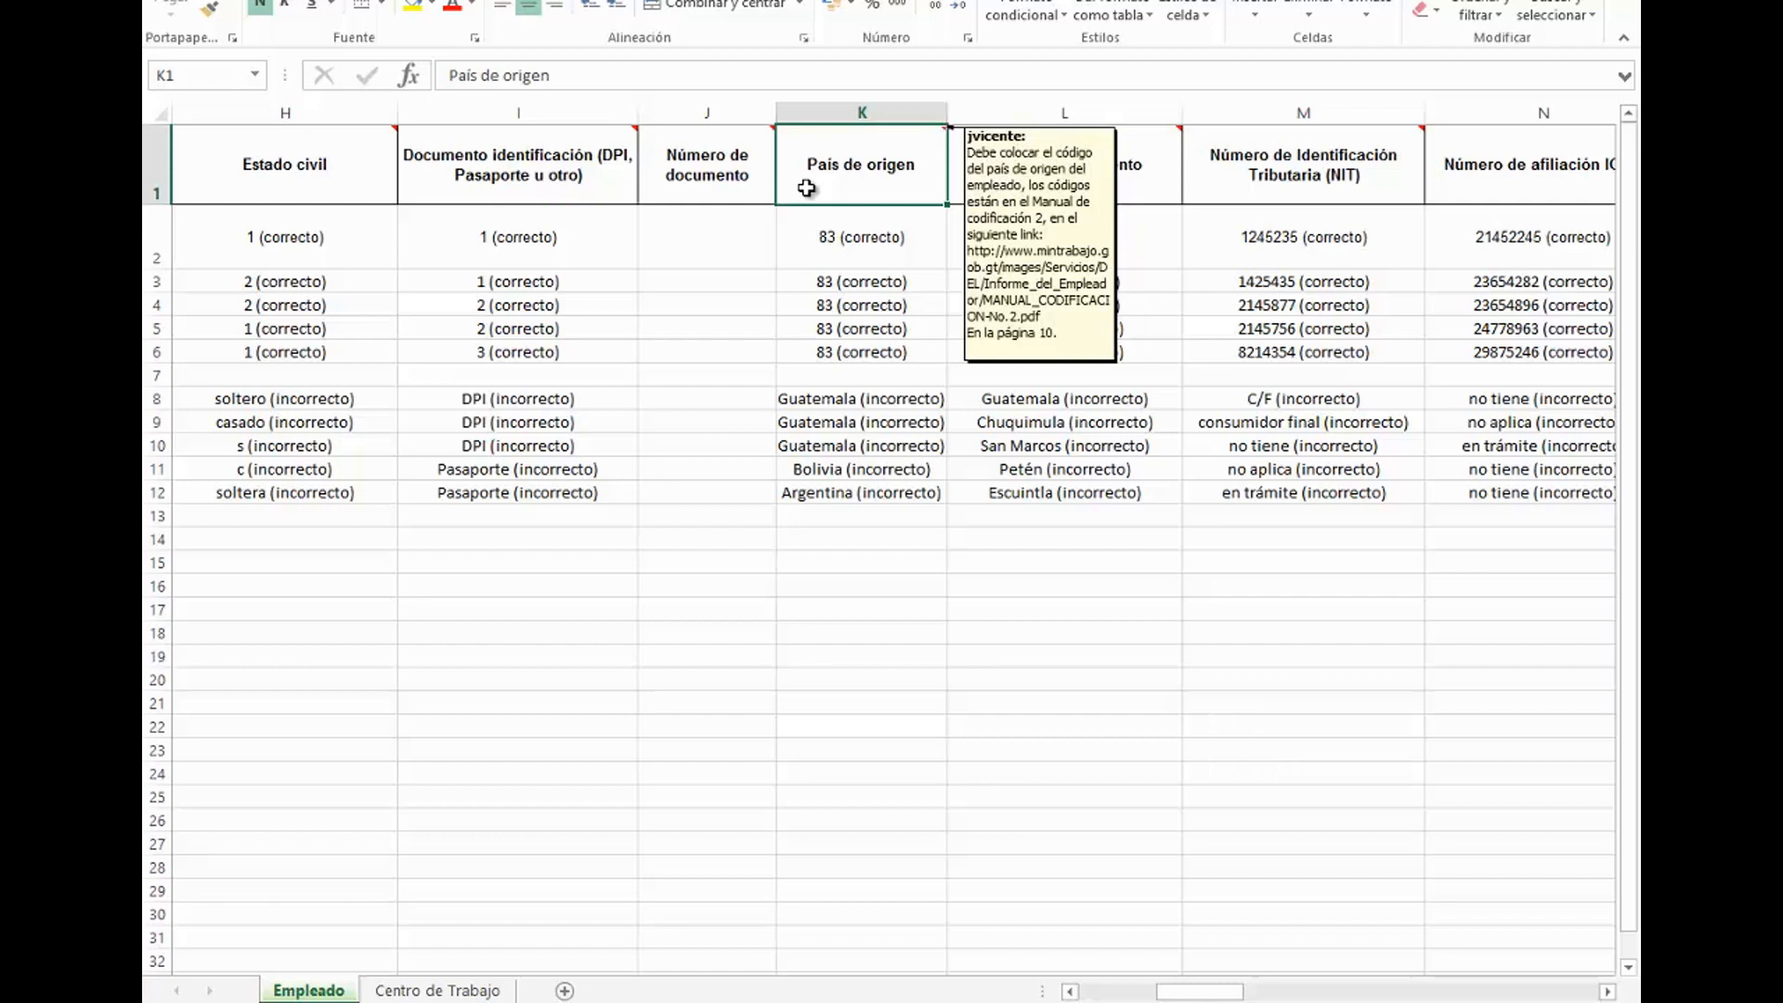
{"action": "left_click_drag", "start_coordinate": [804, 254], "coordinate": [798, 325]}
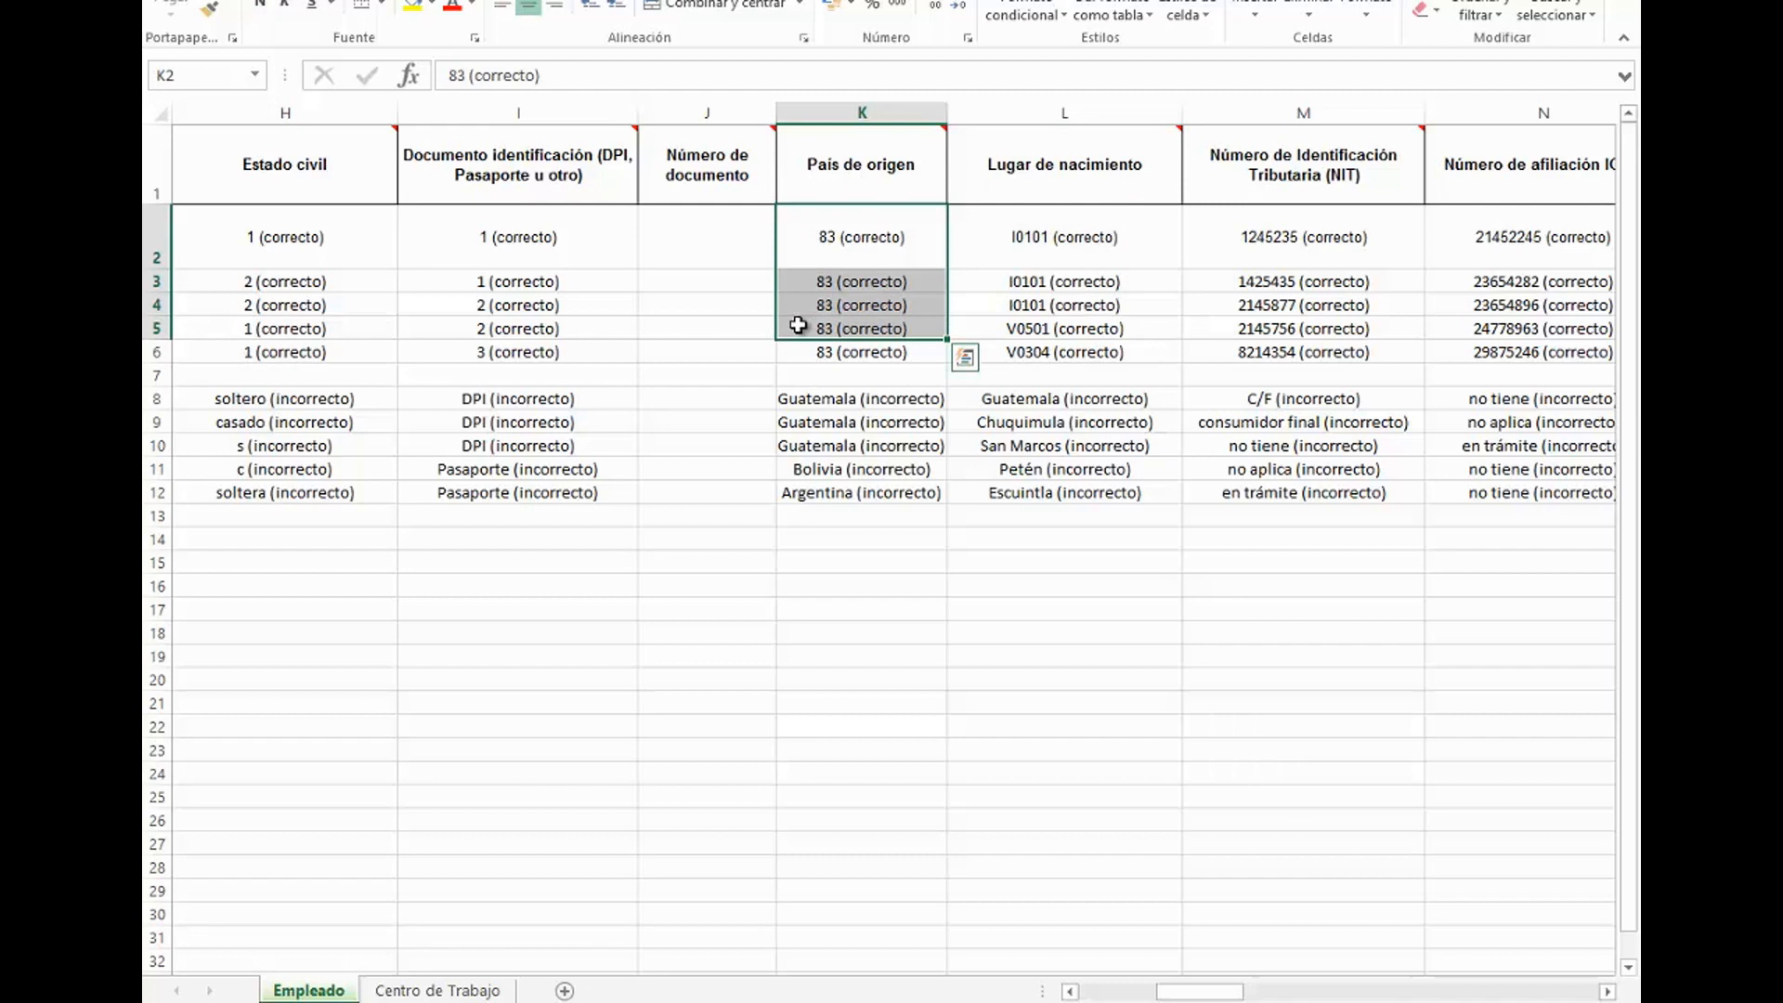
{"action": "left_click_drag", "start_coordinate": [818, 398], "coordinate": [864, 492]}
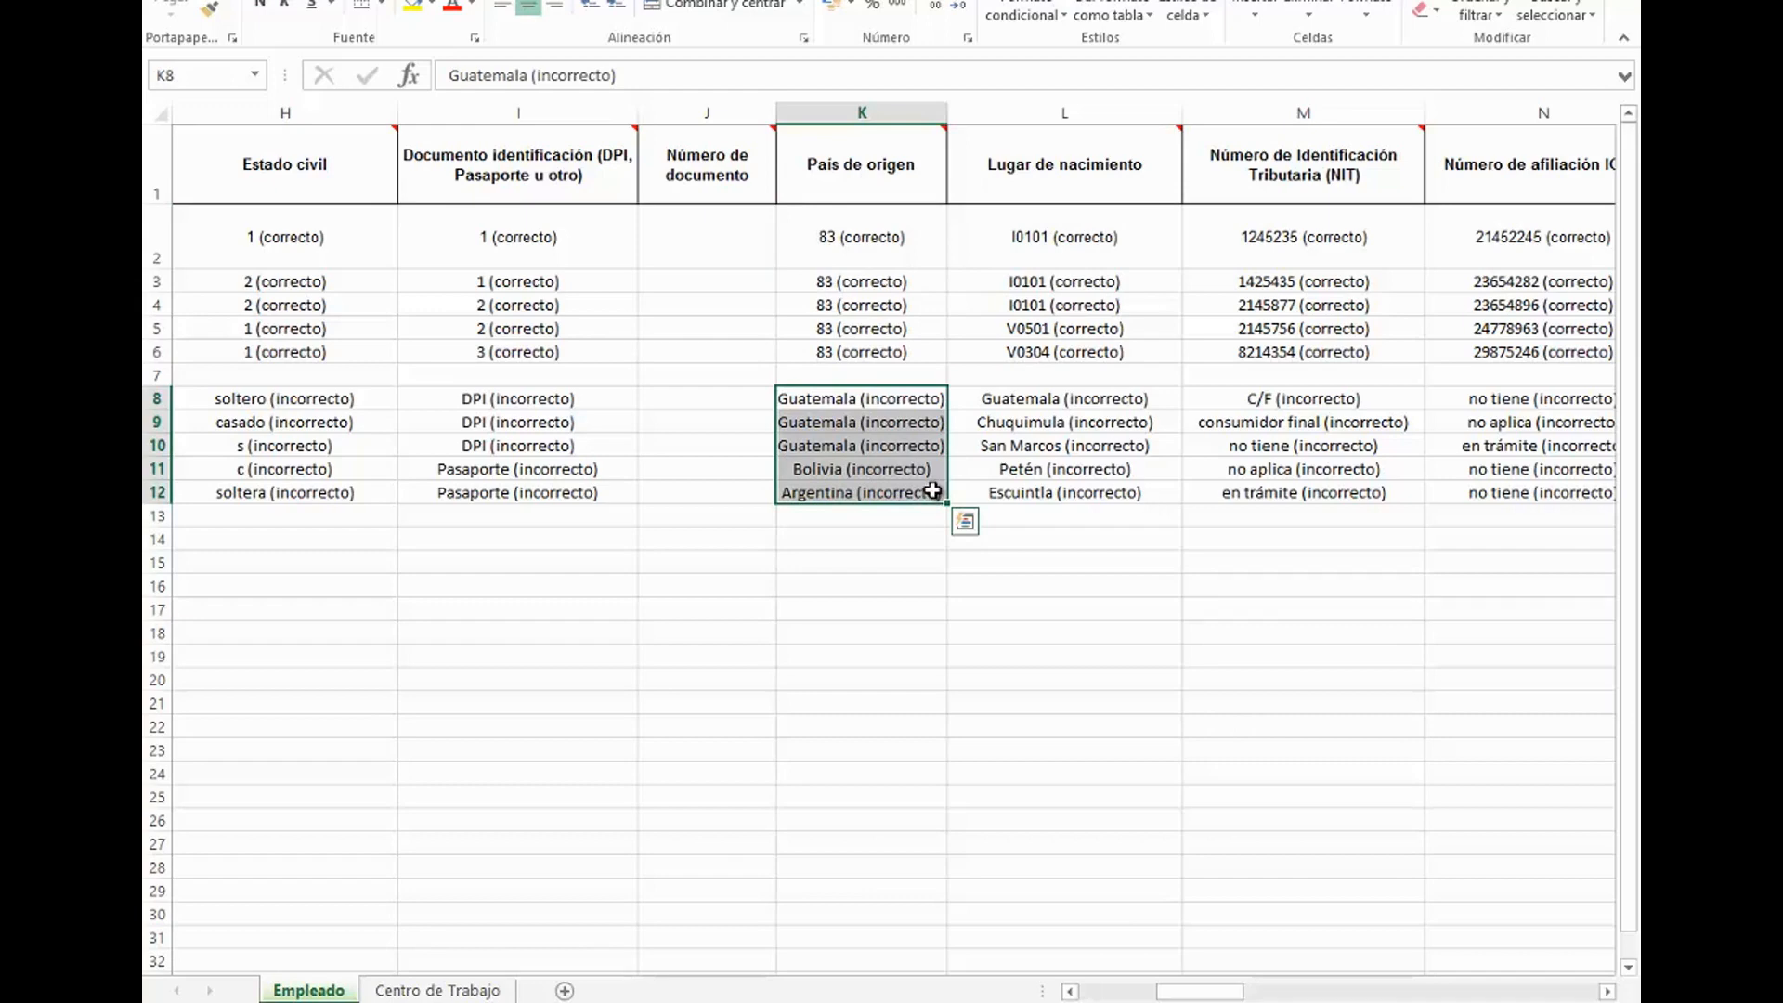
{"action": "left_click", "coordinate": [1024, 194]}
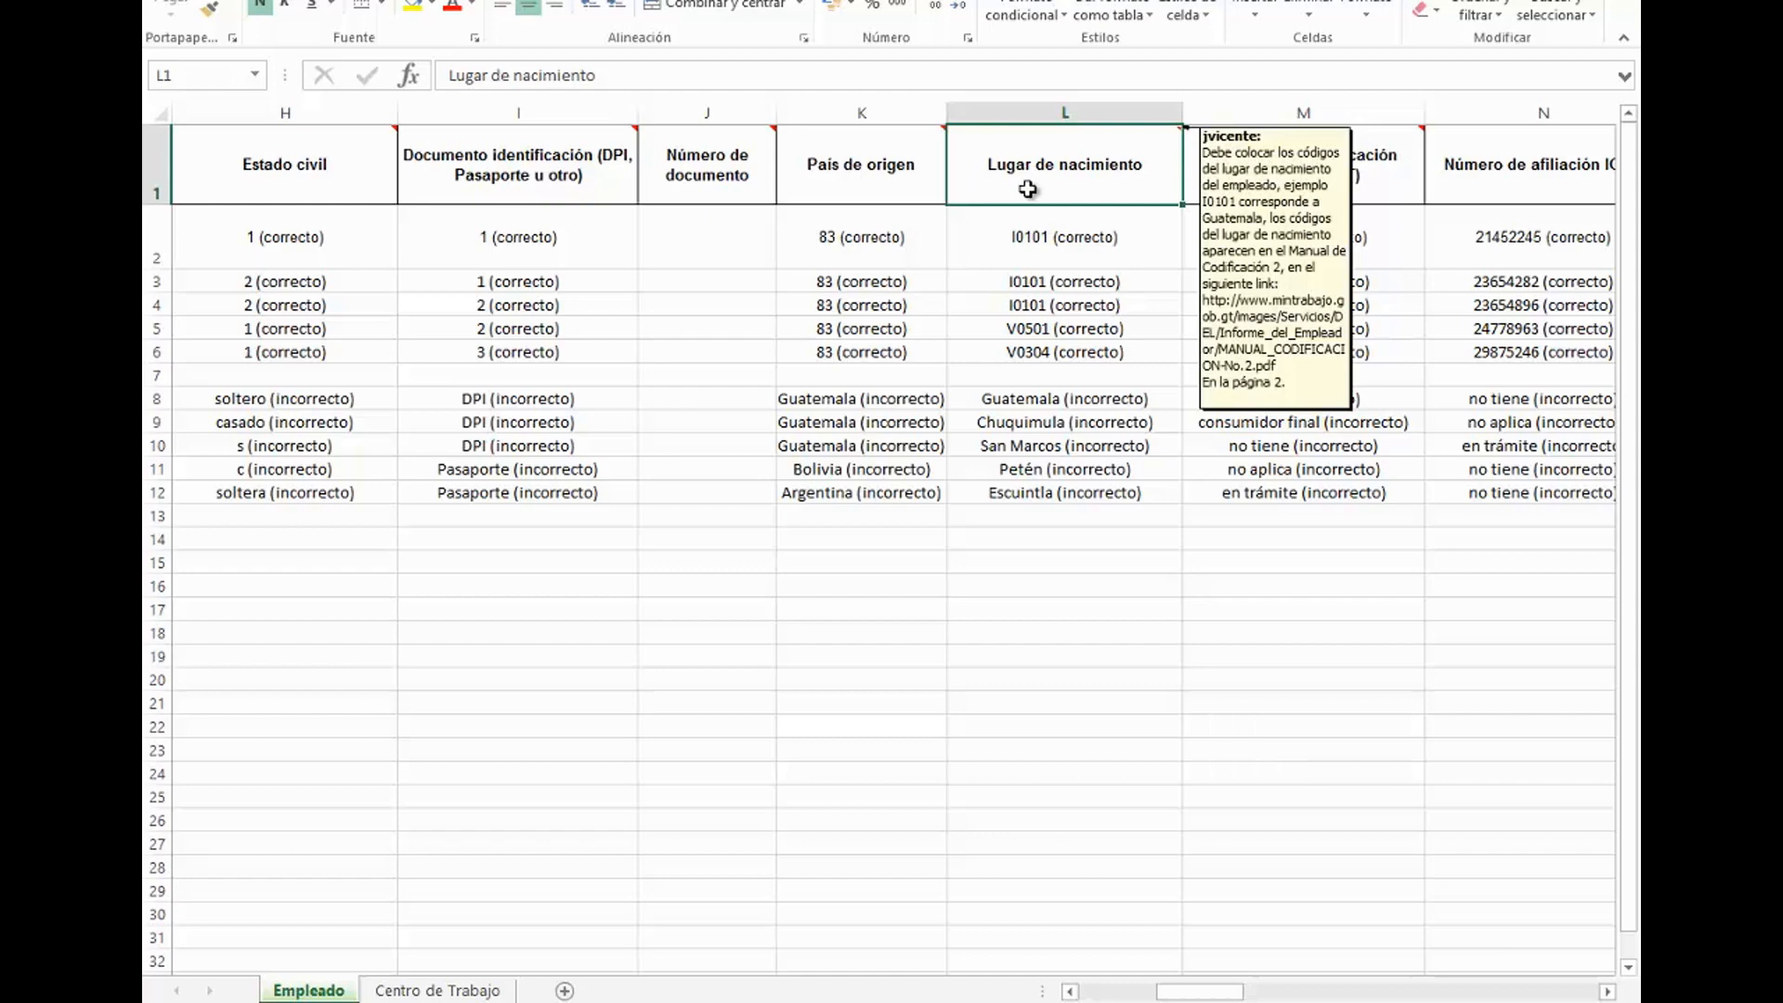
{"action": "left_click_drag", "start_coordinate": [993, 240], "coordinate": [959, 347]}
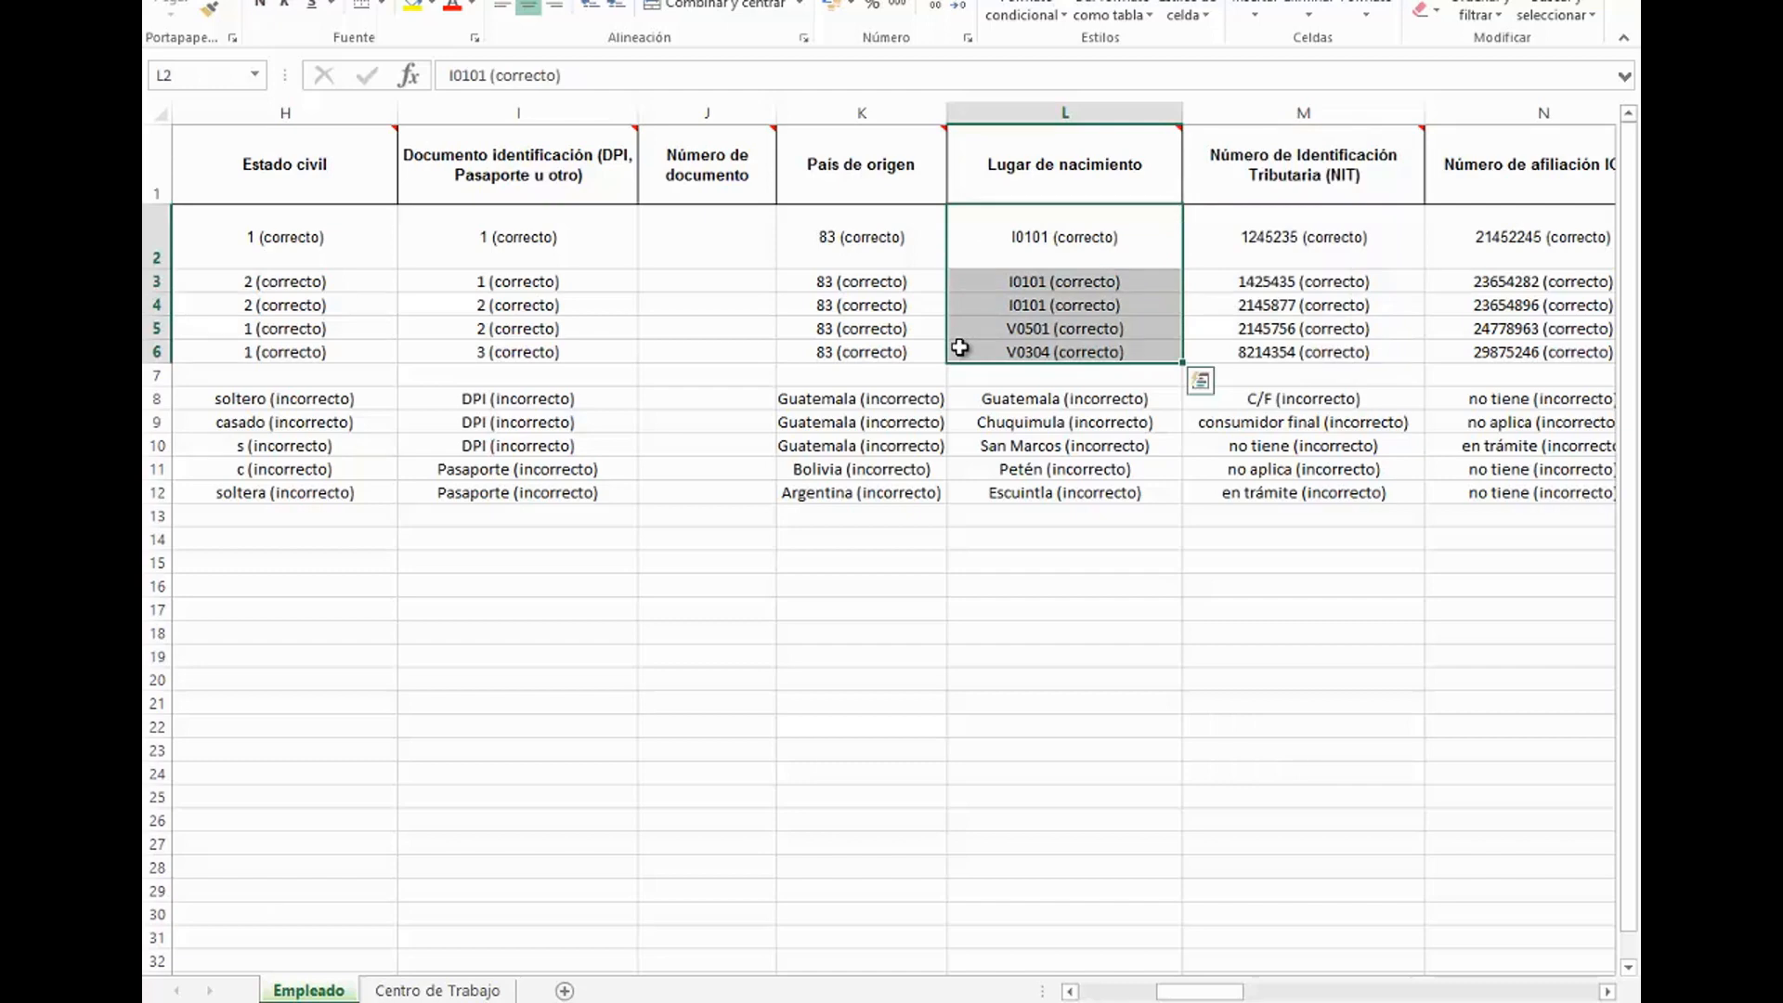
{"action": "left_click_drag", "start_coordinate": [966, 398], "coordinate": [966, 487]}
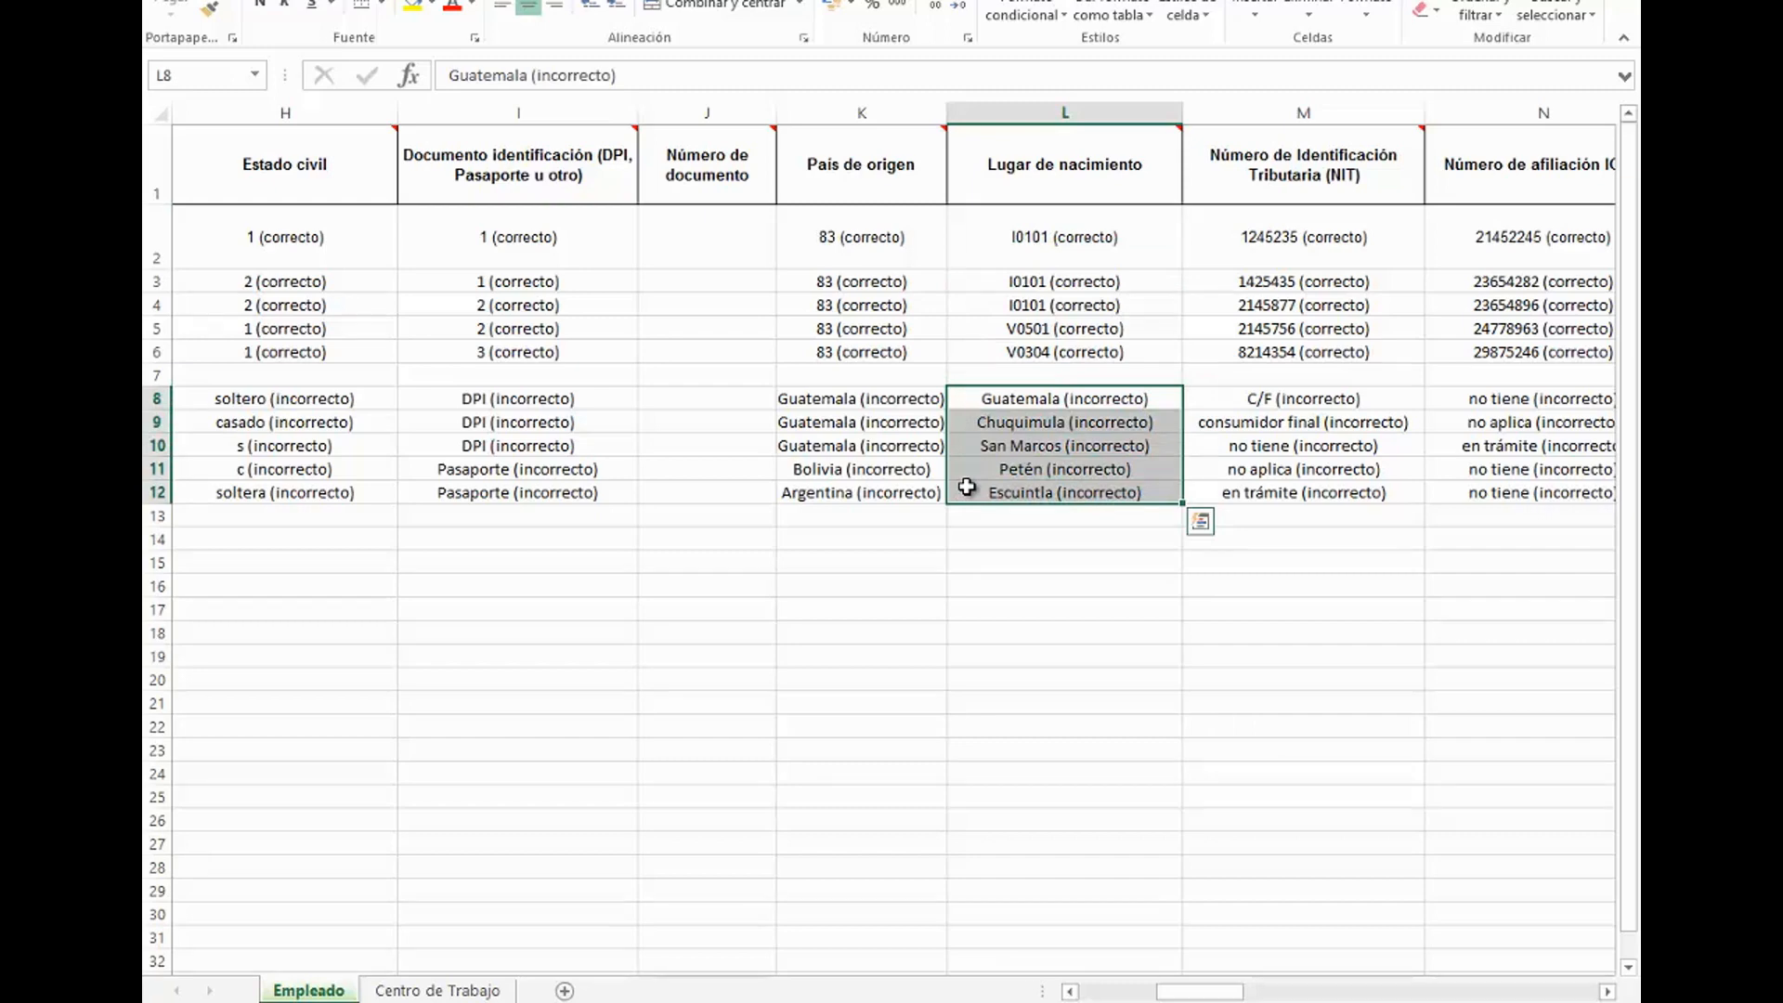
Step: Review the Número de Identificación Tributaria (NIT) column: read its header note, and examine the correct examples from M2 and incorrect ones in M8:M12
{"action": "left_click", "coordinate": [1218, 183]}
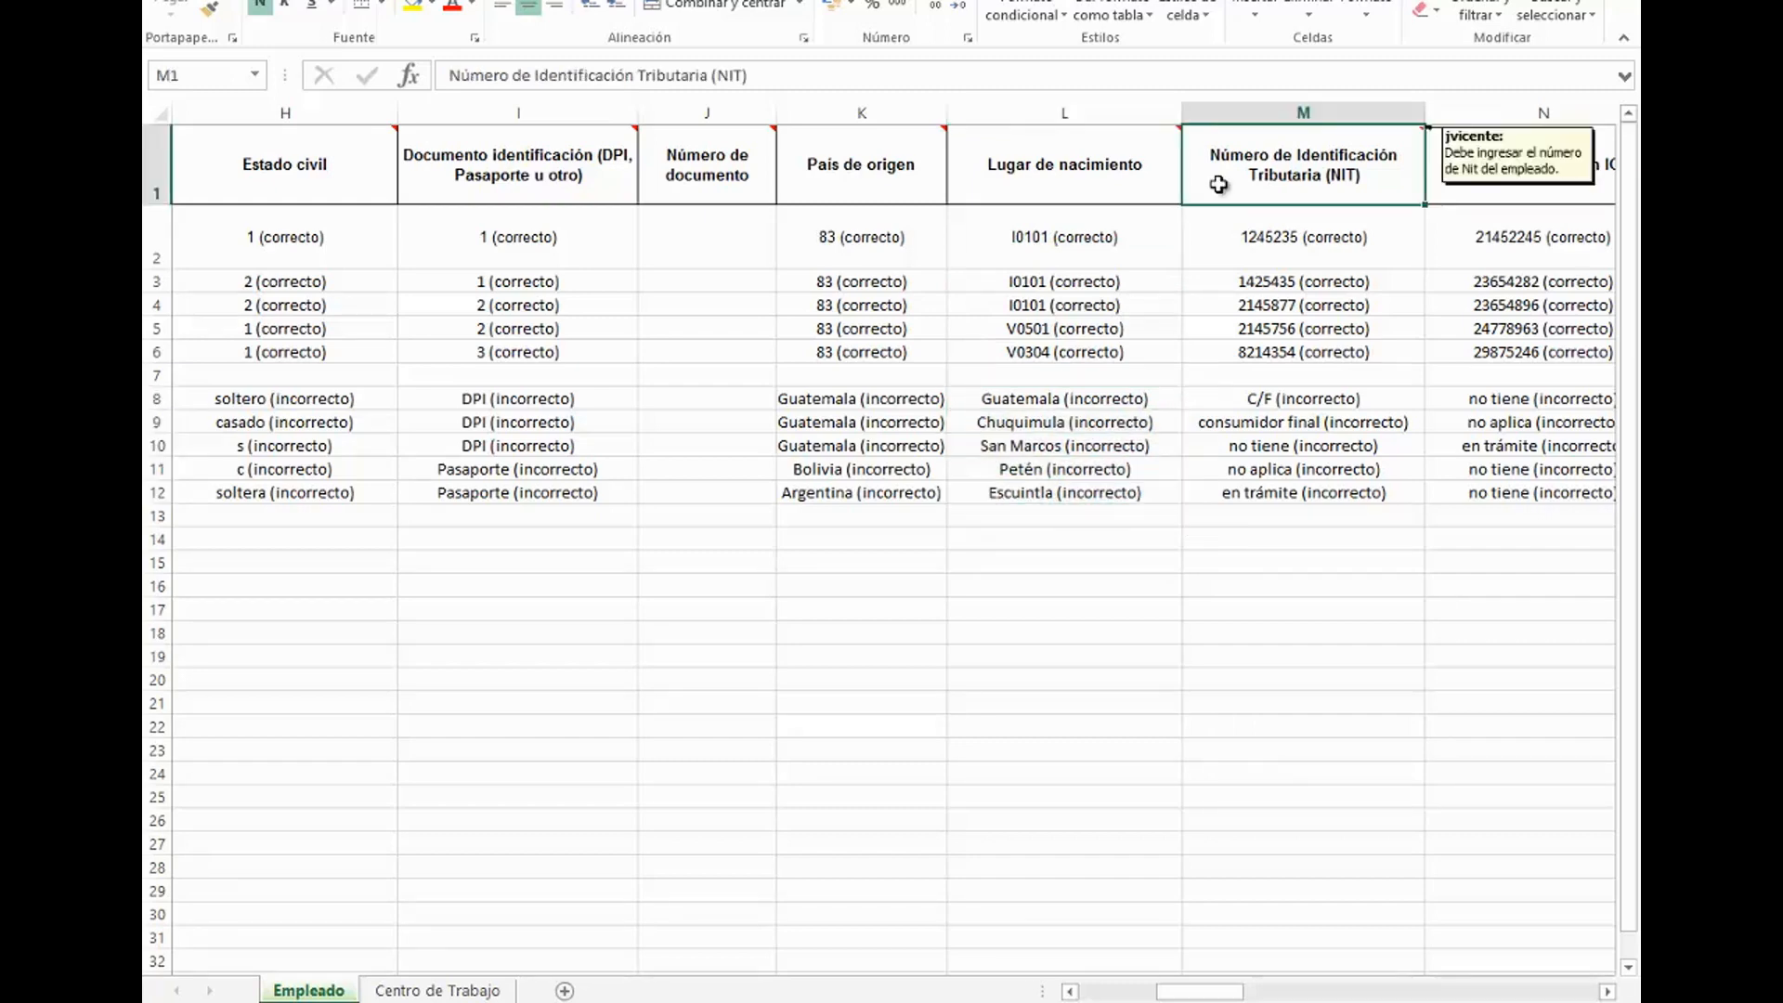
{"action": "left_click", "coordinate": [1205, 239]}
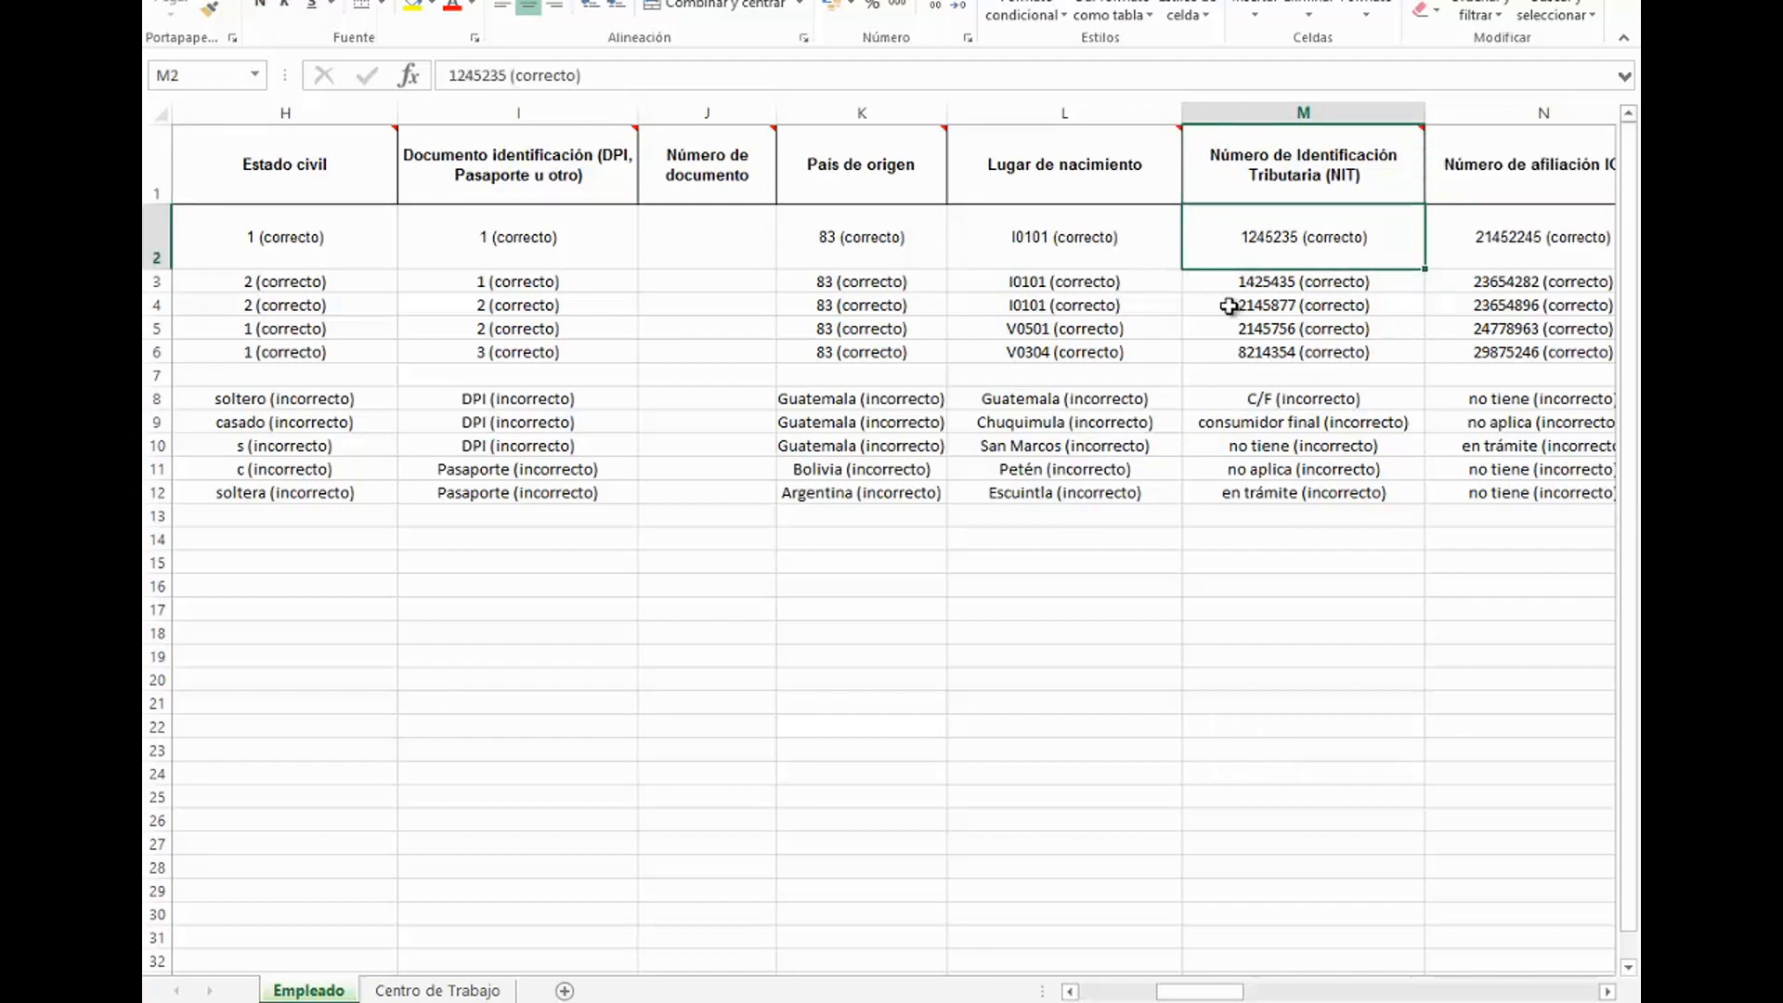
{"action": "left_click_drag", "start_coordinate": [1209, 396], "coordinate": [1219, 490]}
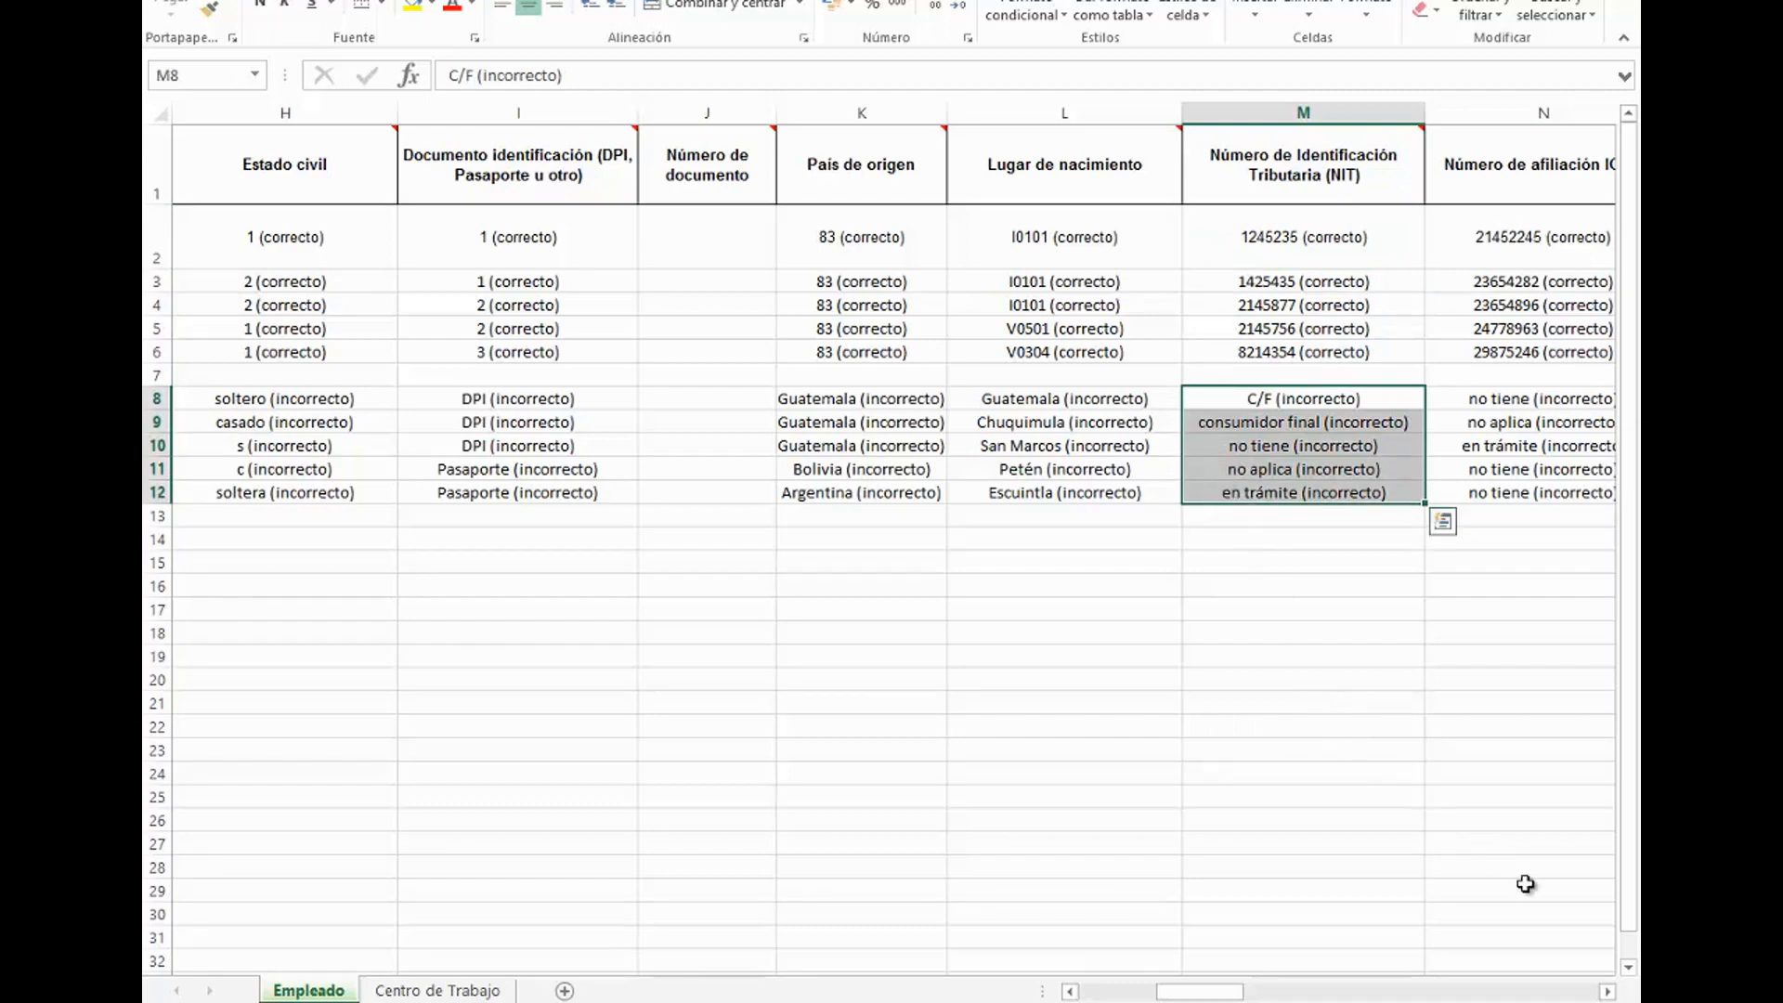
Step: Review the Número de afiliación IGSS column: read its header note, and examine the correct examples in N2:N6 and incorrect ones in N8:N12
{"action": "left_click", "coordinate": [1607, 991]}
{"action": "left_click", "coordinate": [1607, 991]}
{"action": "left_click", "coordinate": [1607, 991]}
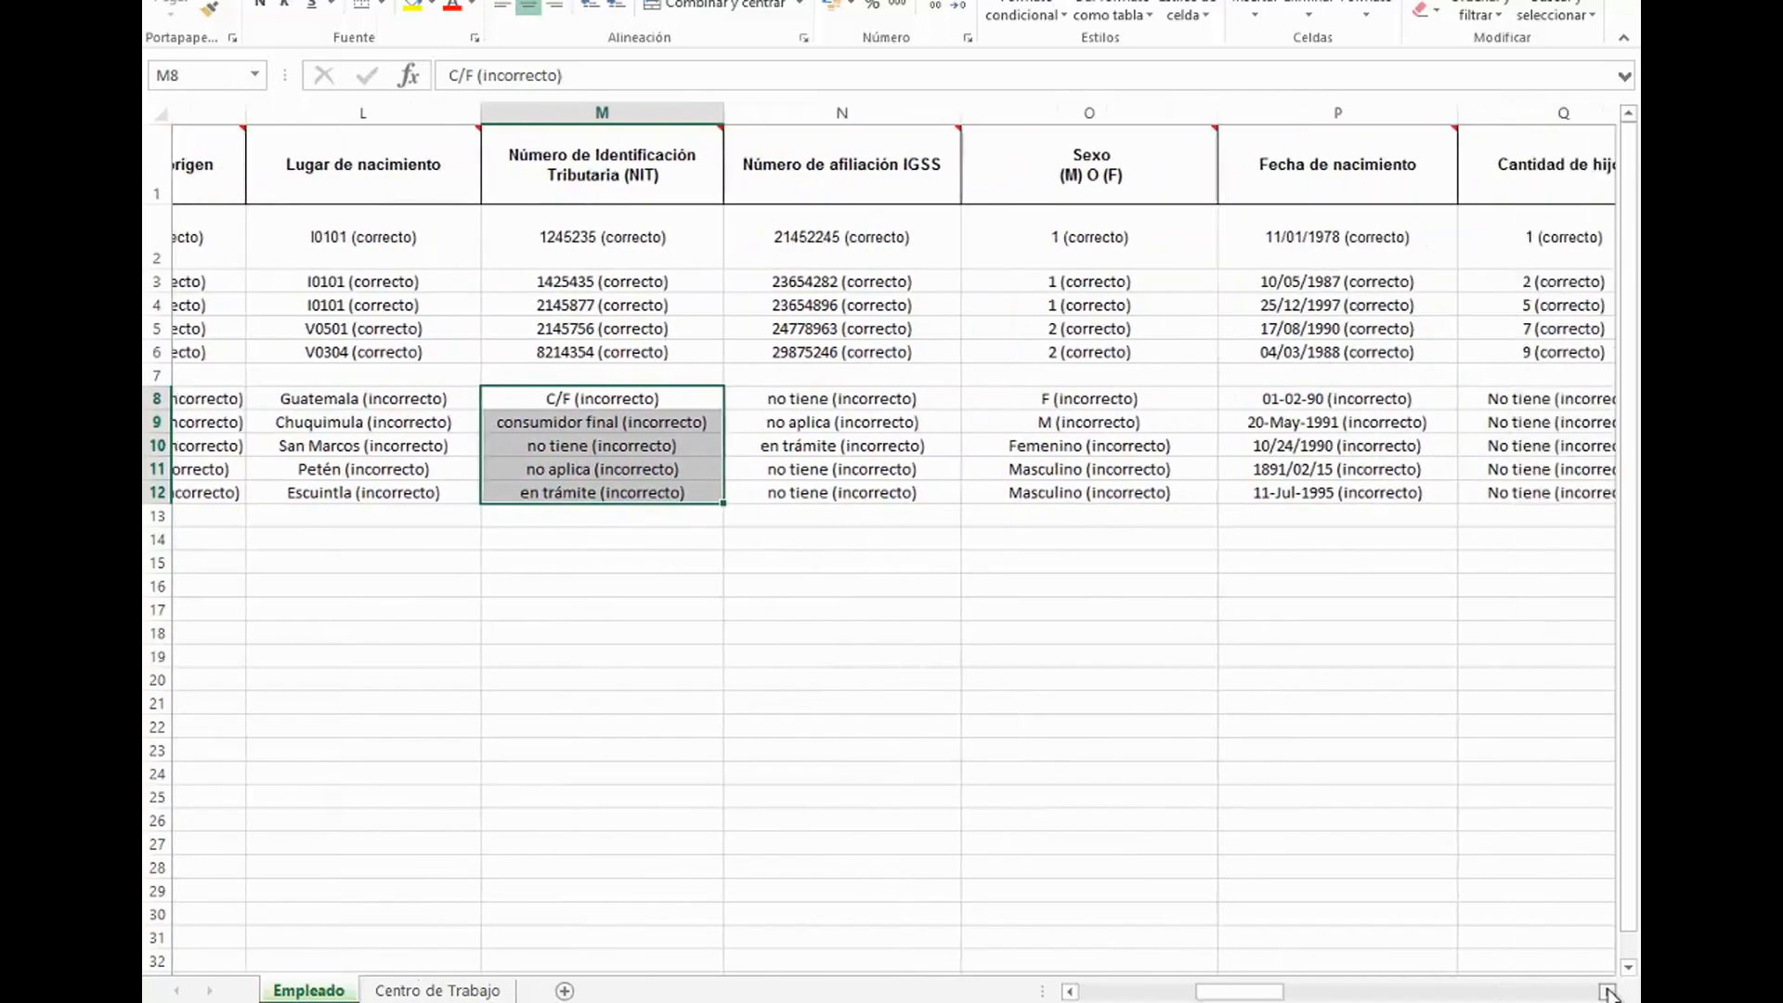
{"action": "left_click", "coordinate": [1607, 991]}
{"action": "left_click", "coordinate": [1607, 991]}
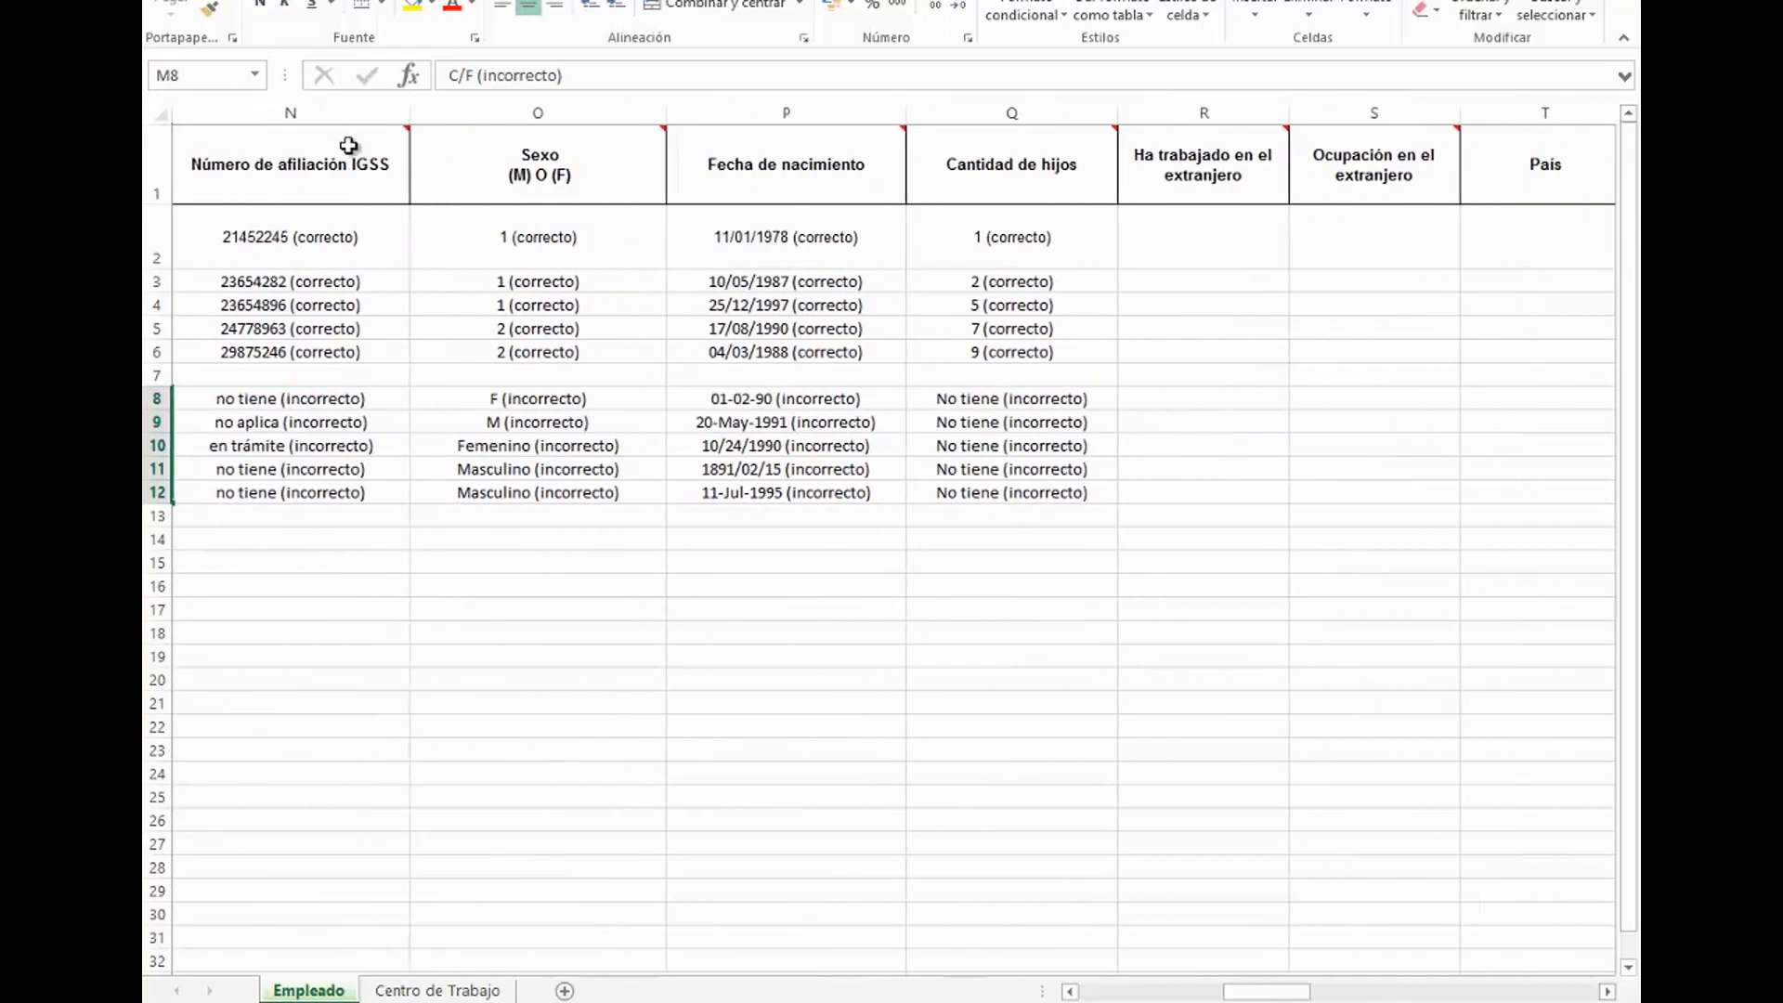
{"action": "left_click", "coordinate": [343, 187]}
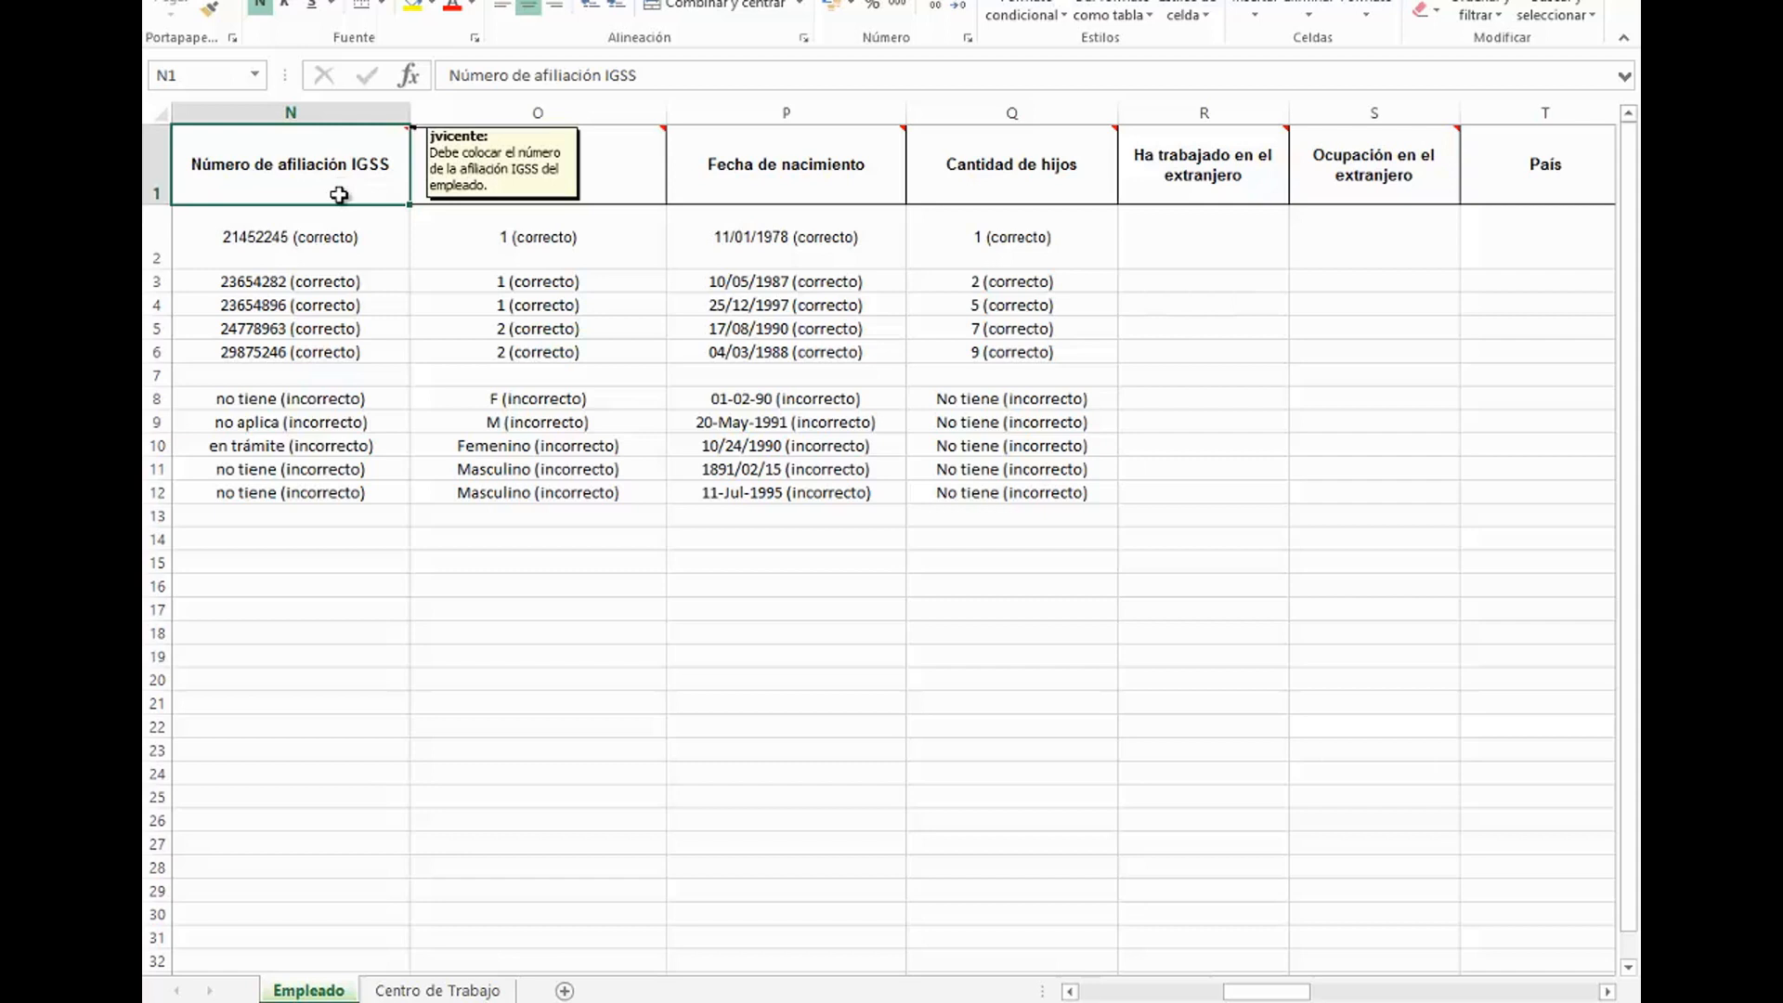
{"action": "left_click_drag", "start_coordinate": [334, 236], "coordinate": [316, 352]}
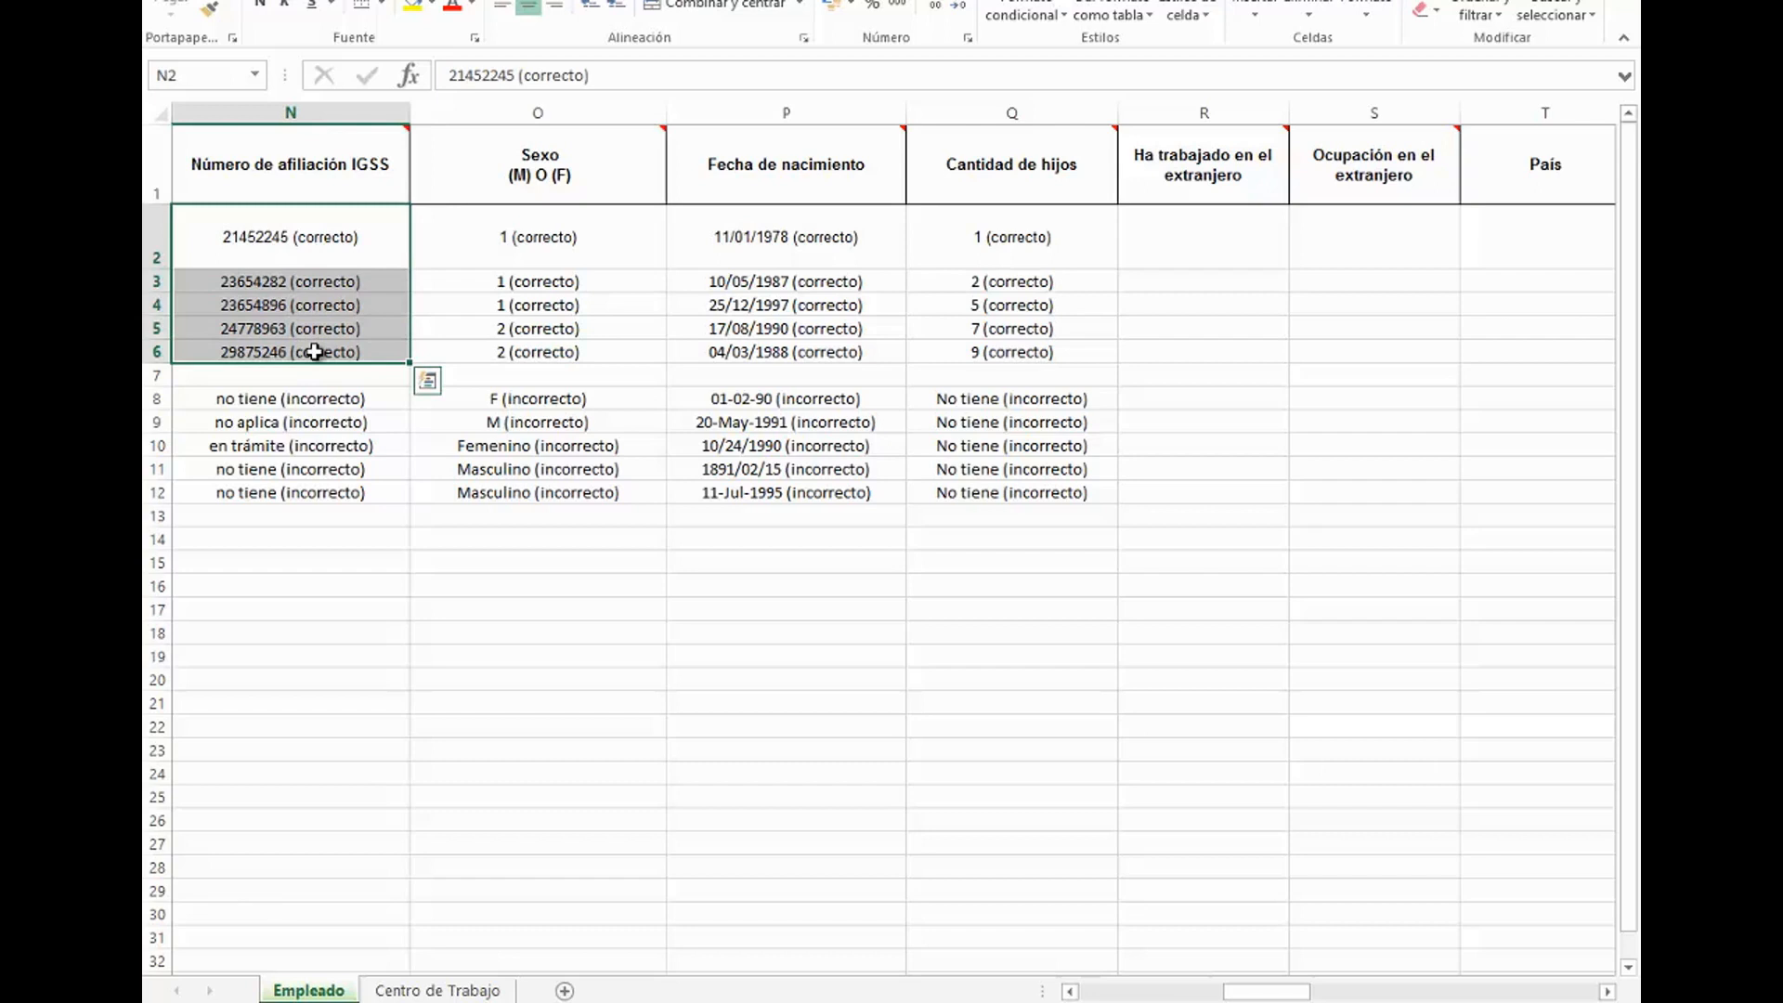
{"action": "left_click_drag", "start_coordinate": [311, 398], "coordinate": [370, 491]}
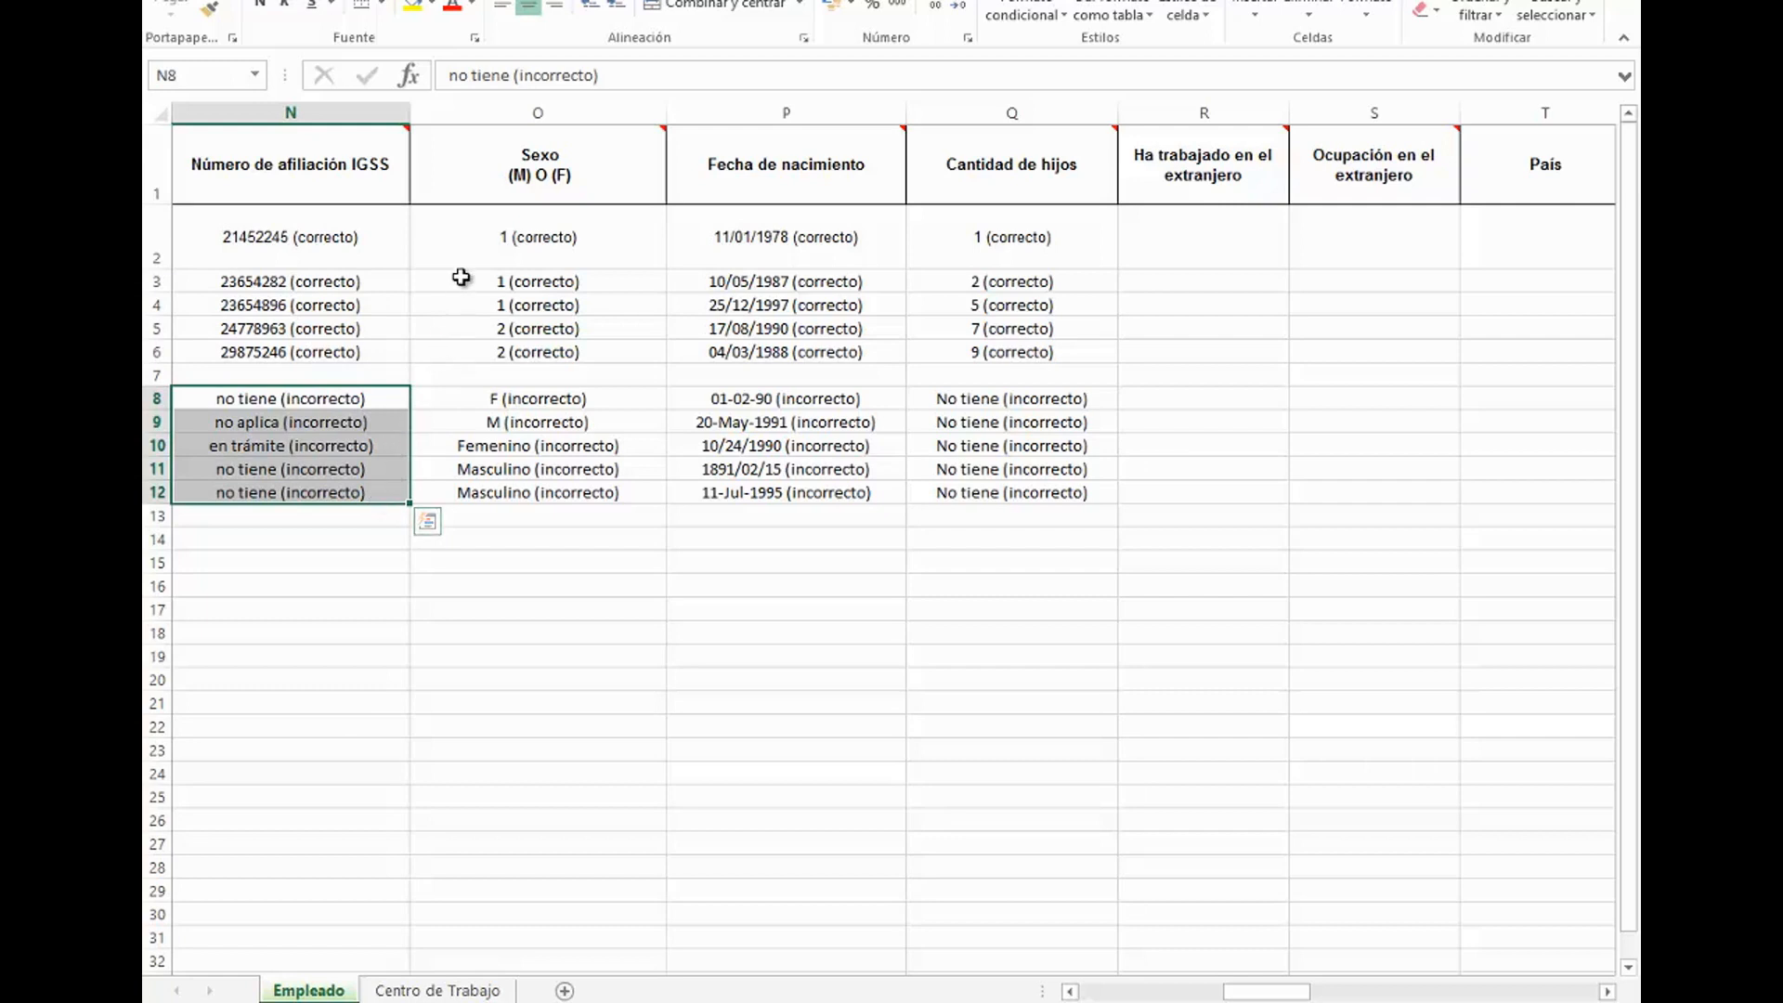
Step: Review the Sexo column: read its header note, and examine the correct examples in O2:O6 and incorrect ones in O8:O12
{"action": "left_click", "coordinate": [461, 181]}
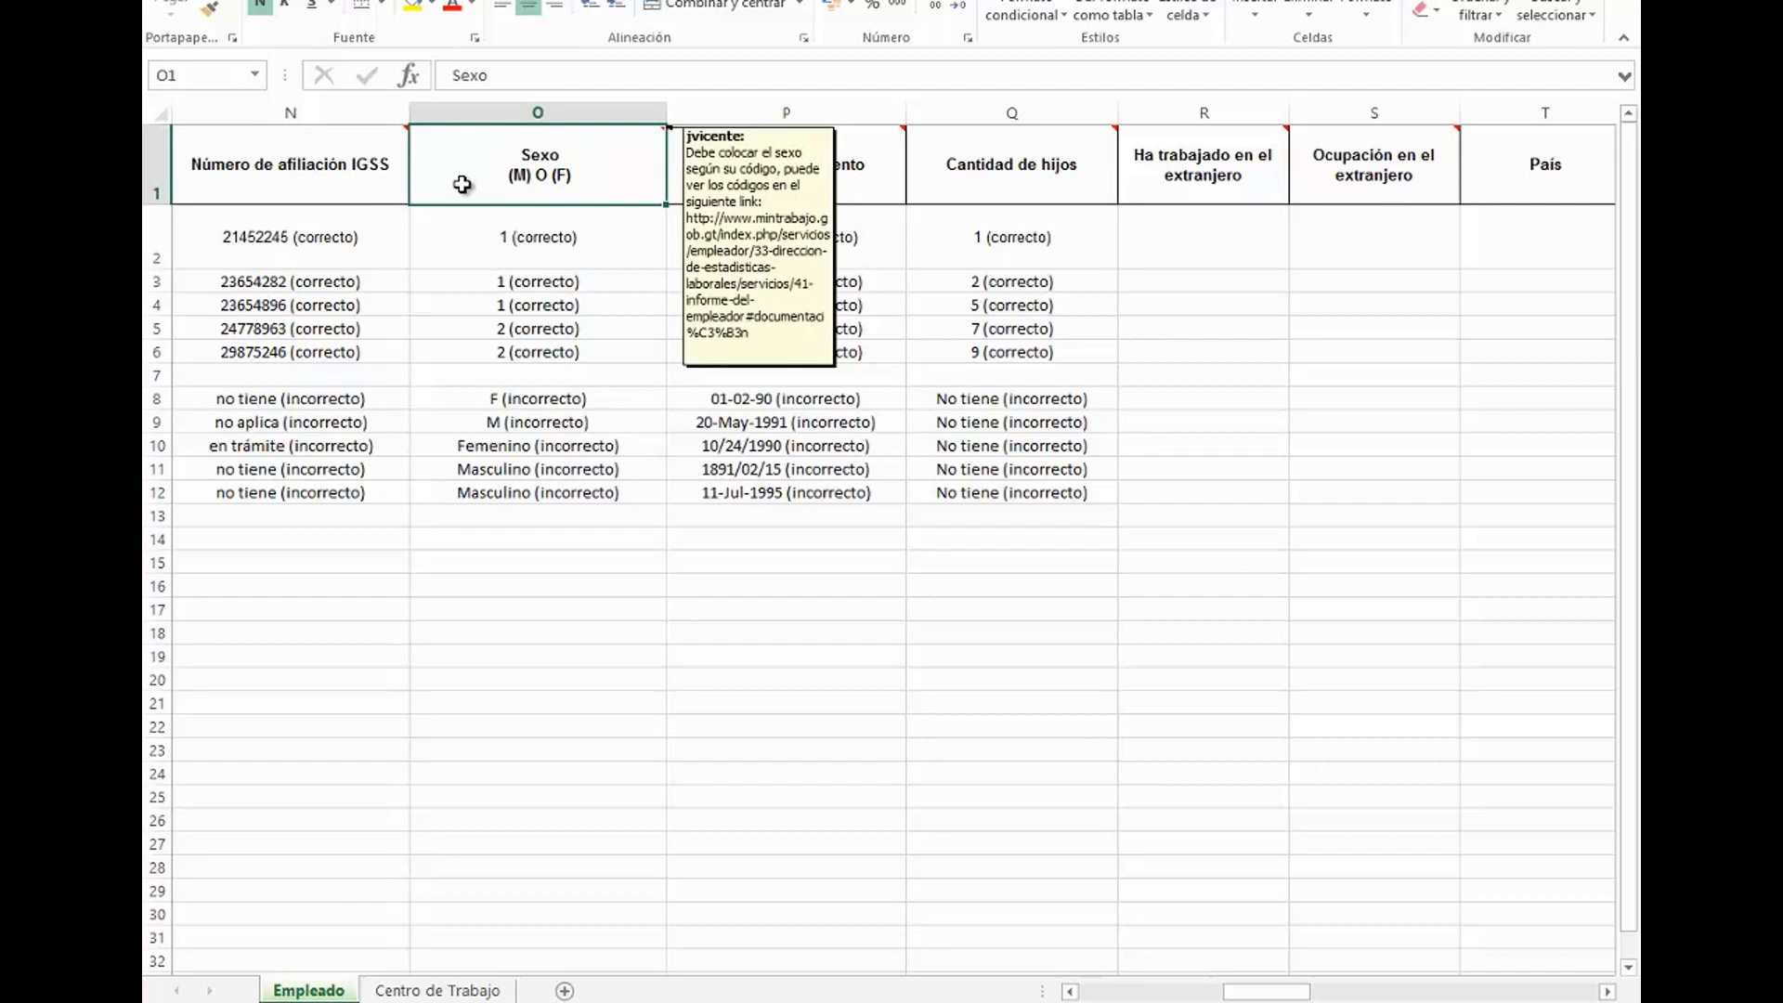
{"action": "left_click_drag", "start_coordinate": [477, 232], "coordinate": [477, 349]}
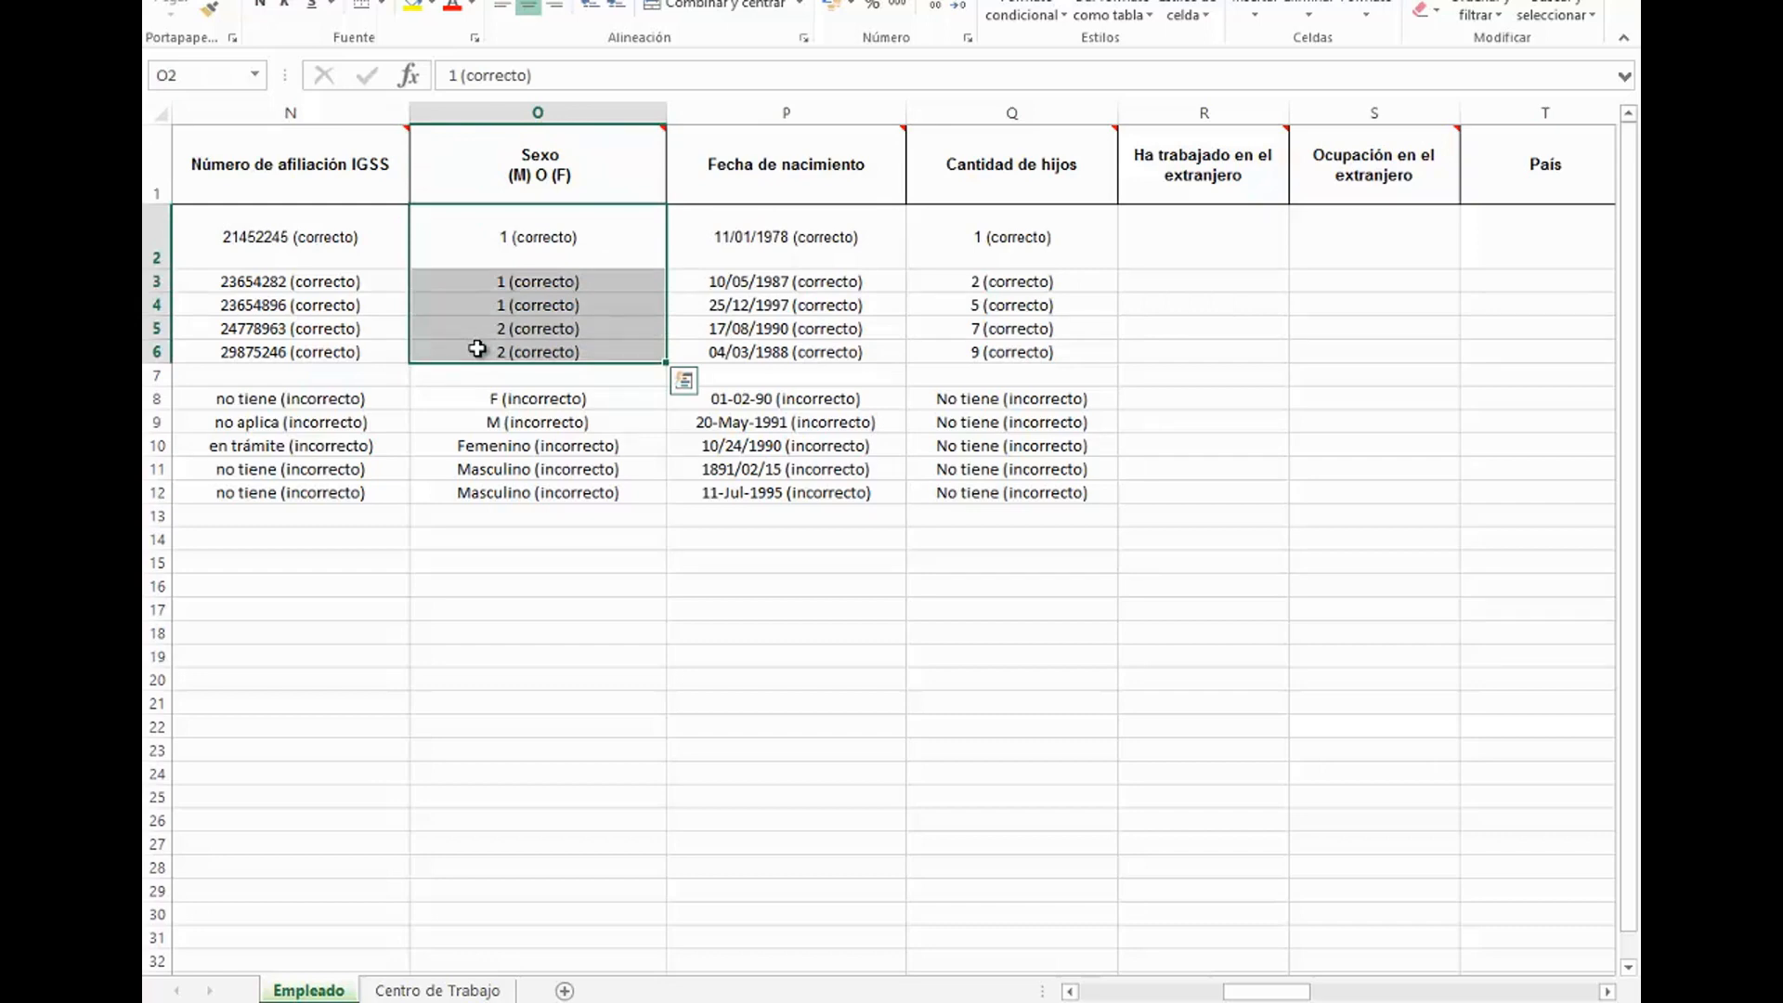
{"action": "left_click_drag", "start_coordinate": [470, 398], "coordinate": [443, 496]}
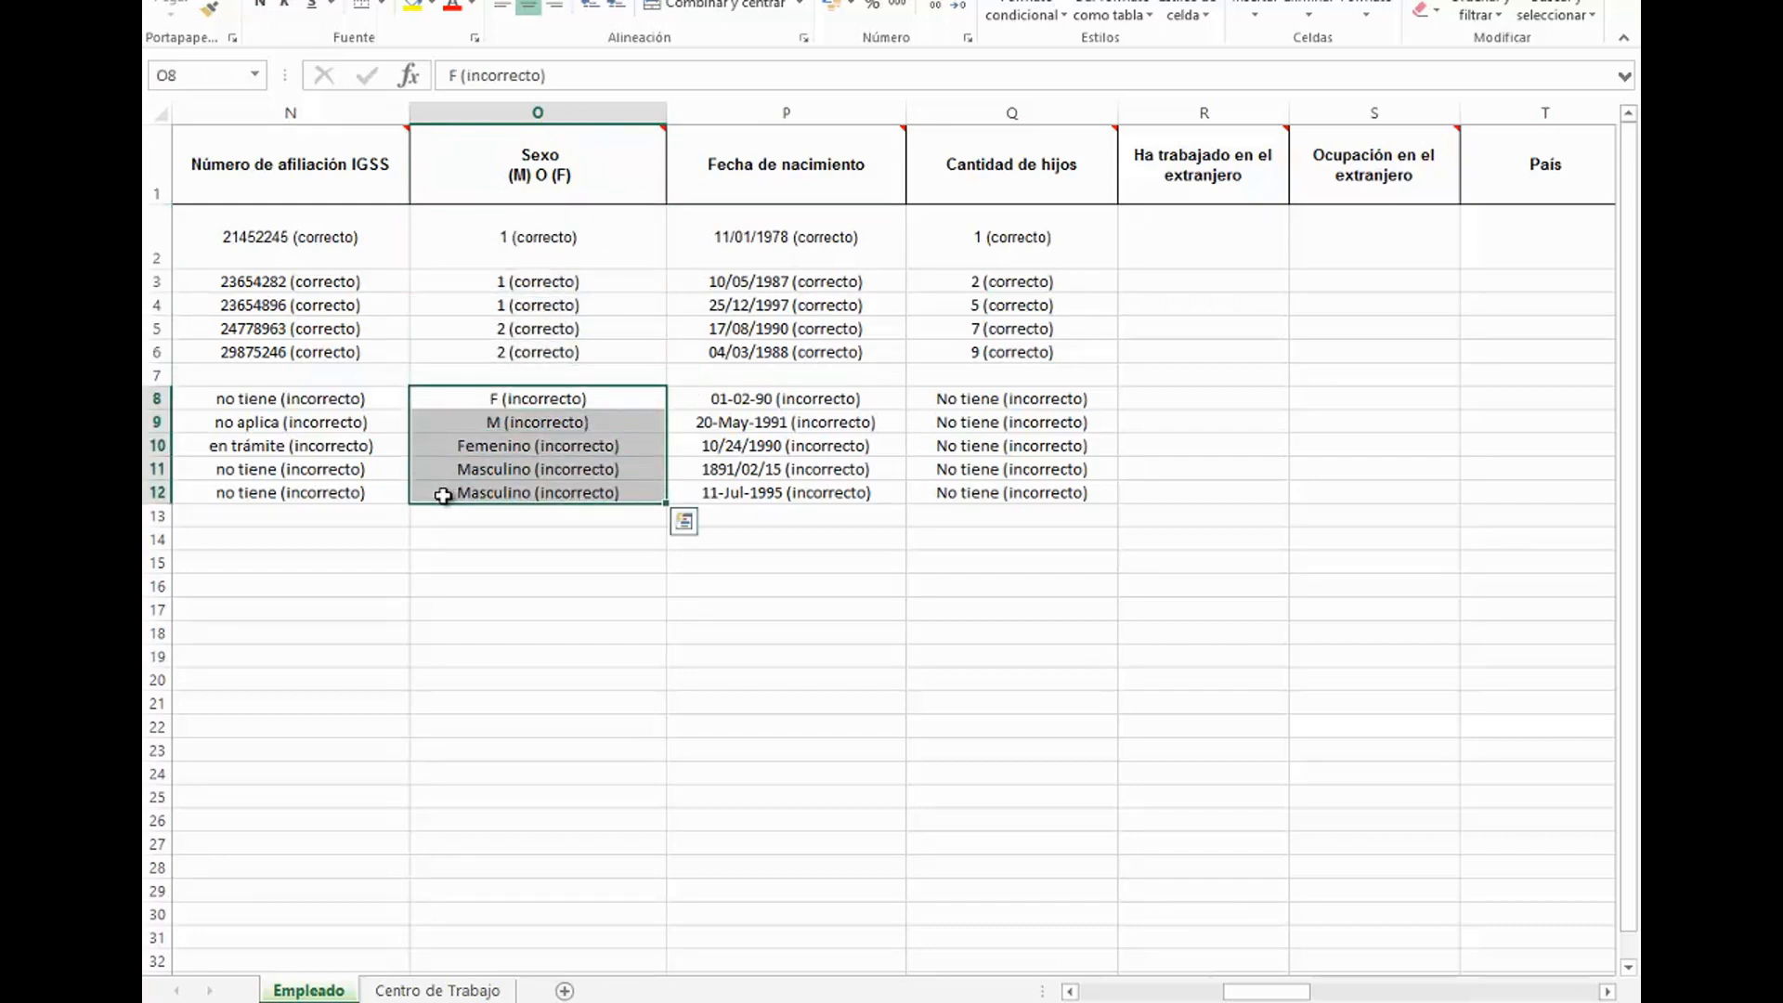
Step: Review the Fecha de nacimiento column: read its header note, and examine the correct examples in P2:P6 and incorrect ones in P8:P12
{"action": "left_click", "coordinate": [701, 180]}
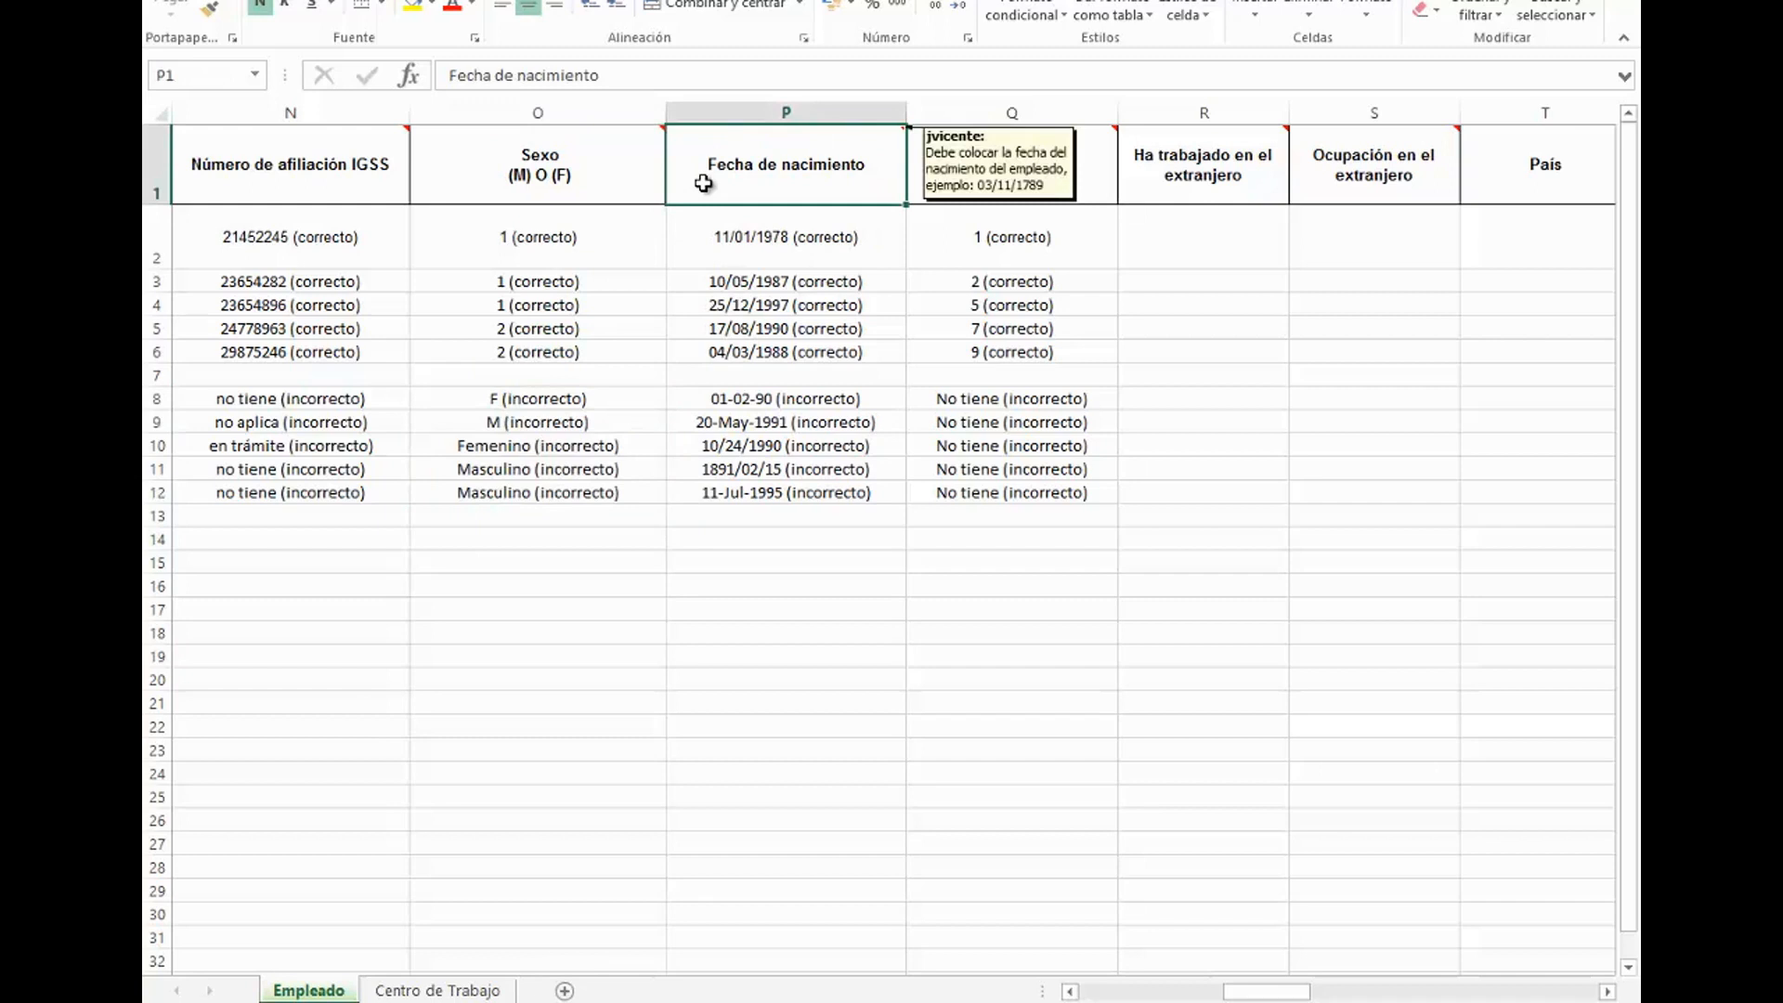
{"action": "left_click_drag", "start_coordinate": [706, 236], "coordinate": [686, 354]}
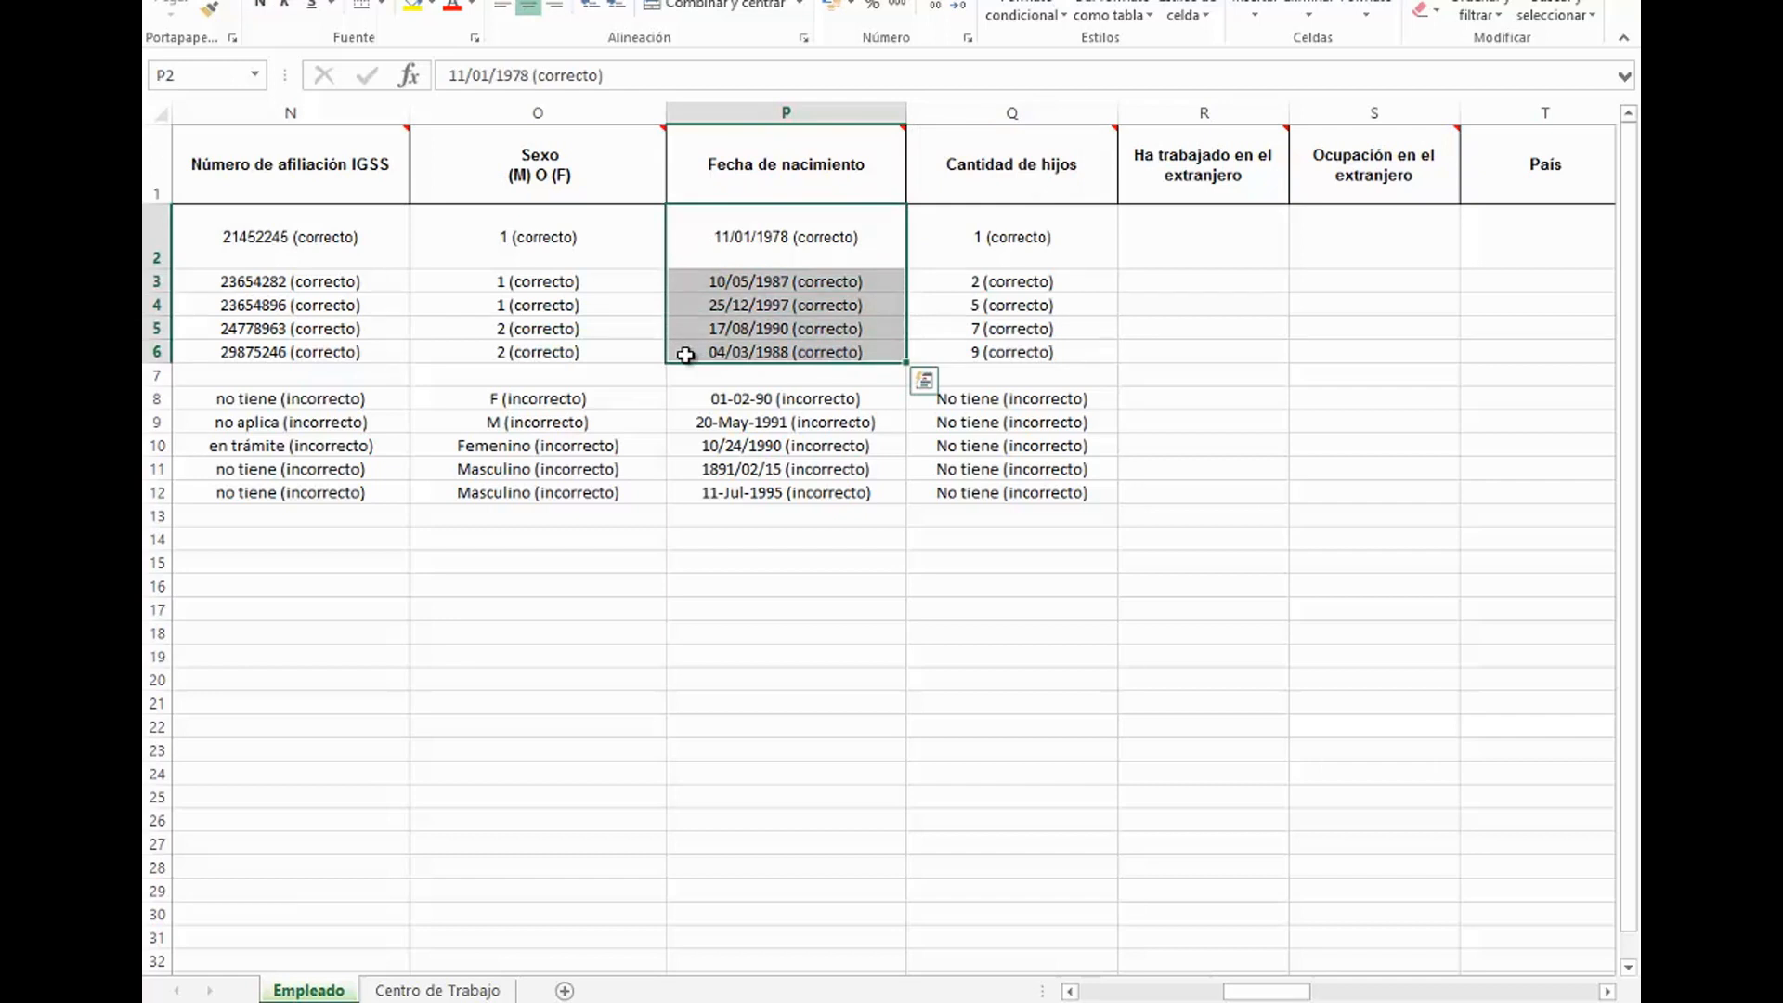
{"action": "left_click_drag", "start_coordinate": [686, 396], "coordinate": [670, 497]}
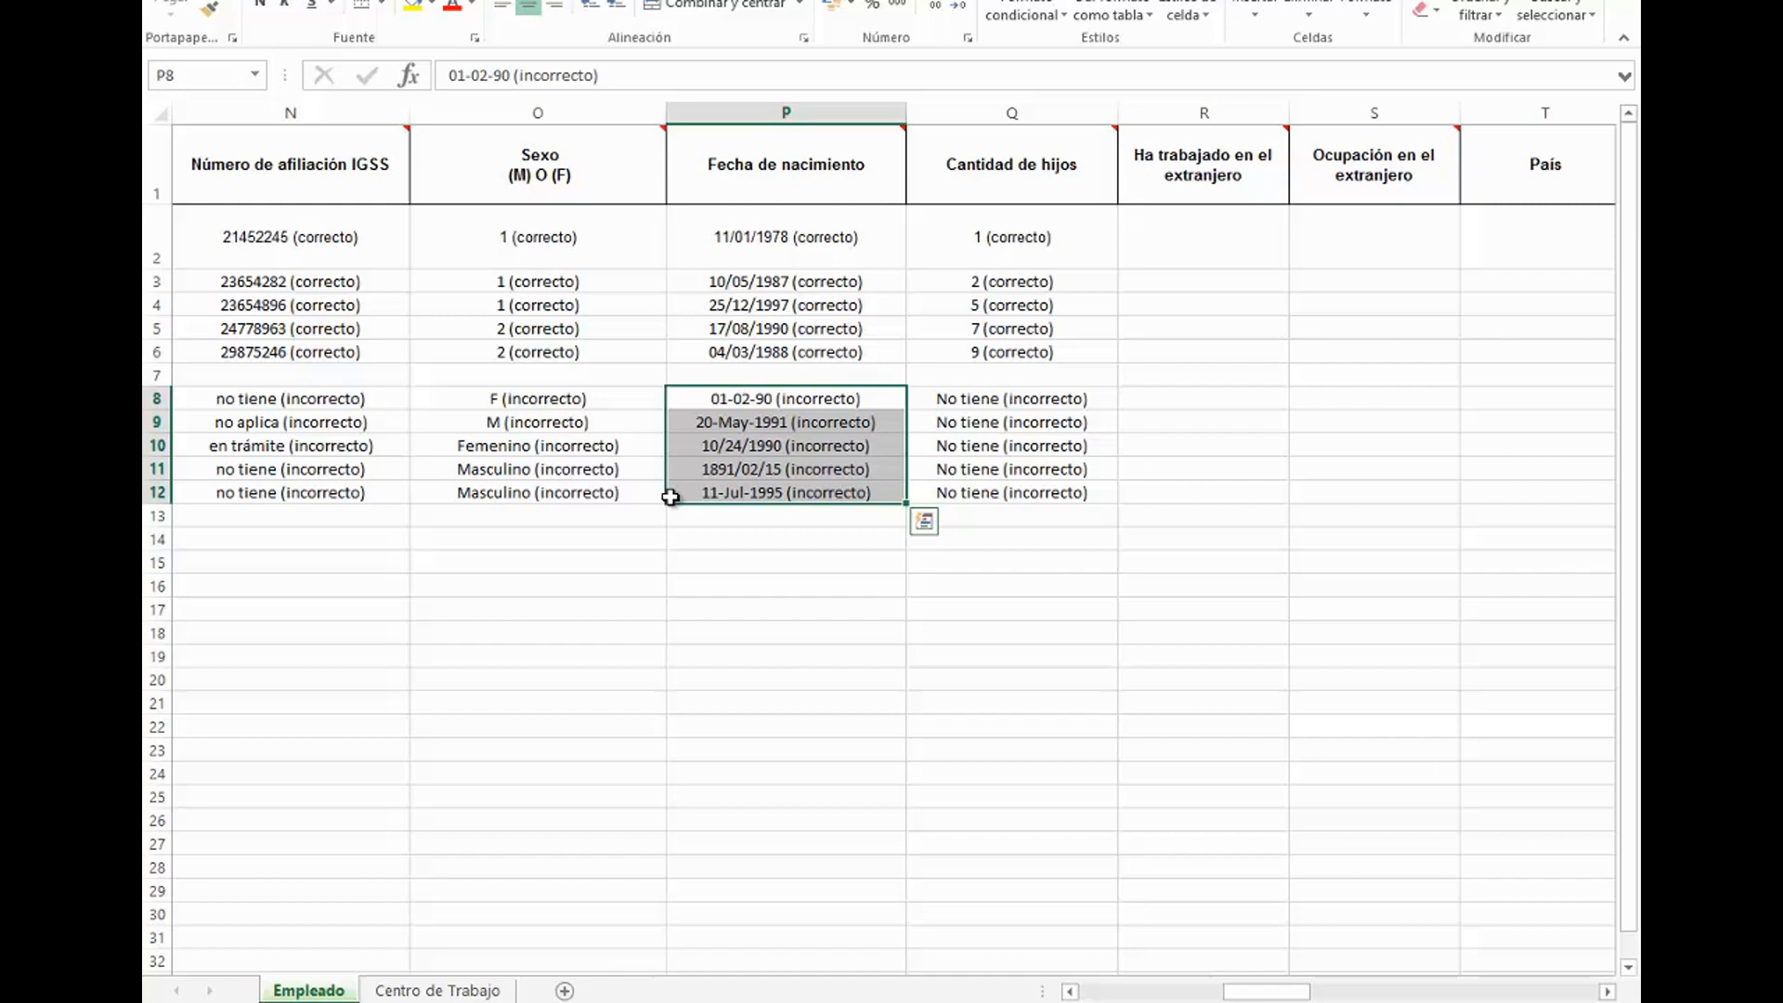
Step: Review the Cantidad de hijos column: read its header note, and examine the correct examples in Q2:Q6 and incorrect ones in Q8:Q12
{"action": "left_click", "coordinate": [945, 179]}
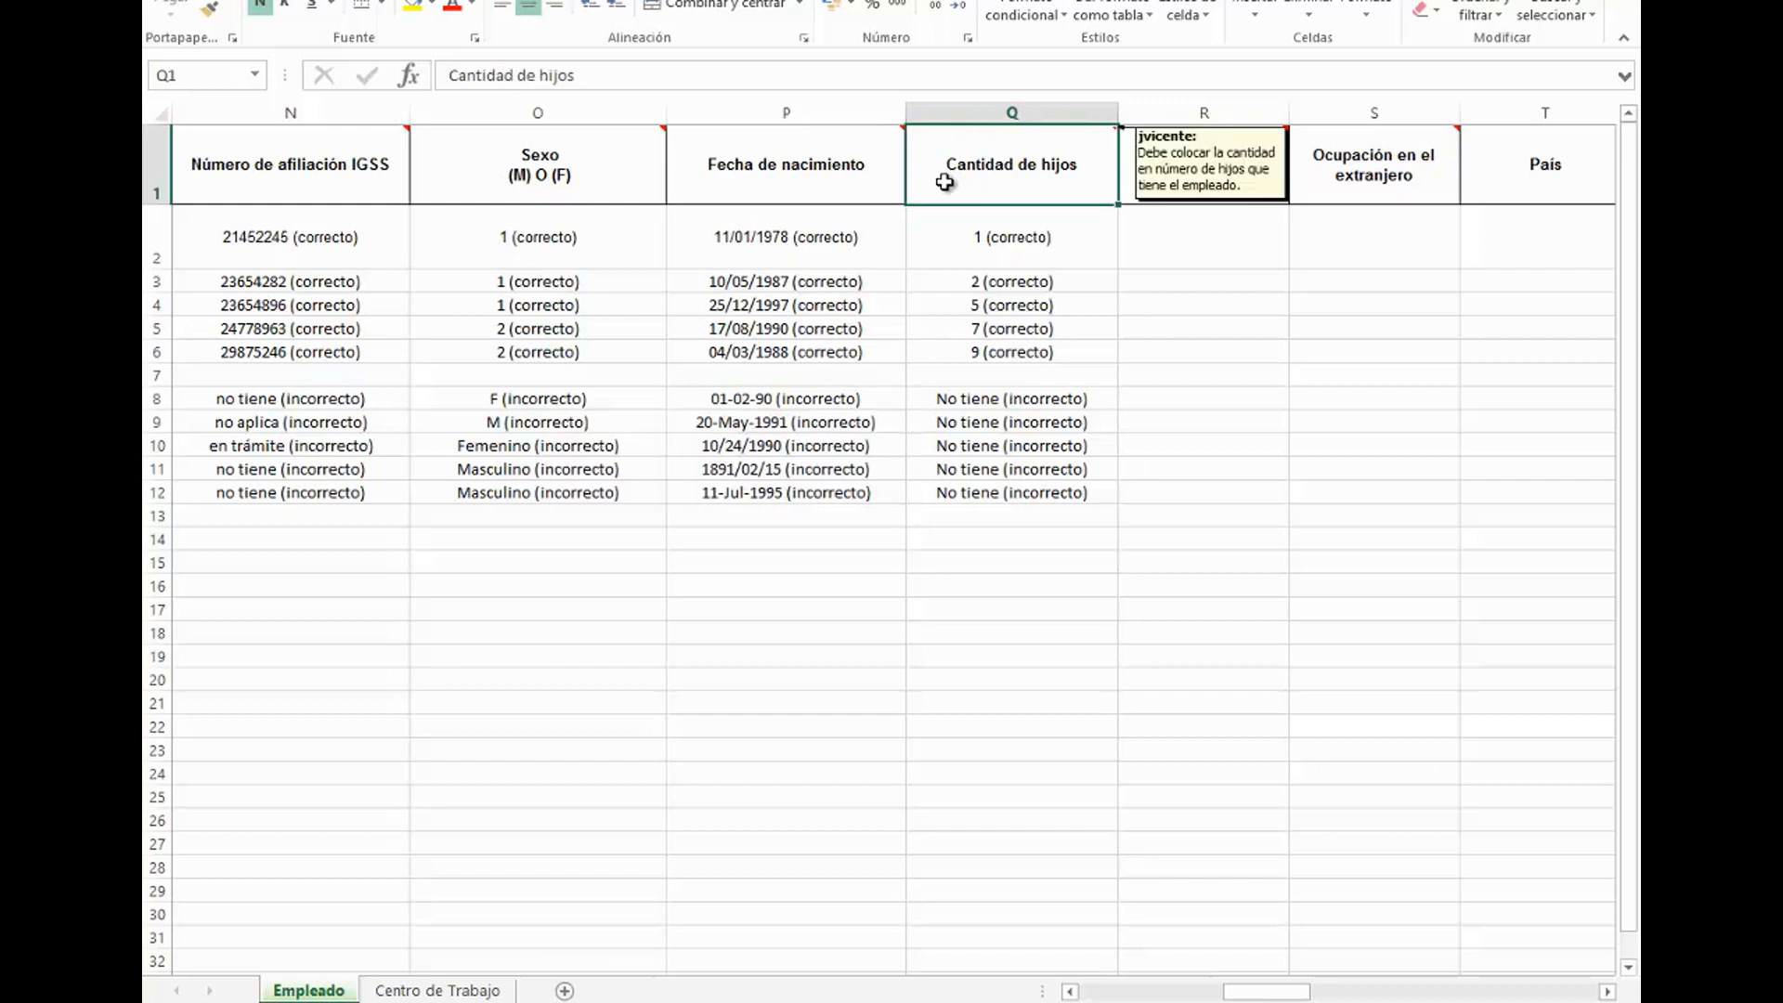
{"action": "left_click_drag", "start_coordinate": [939, 223], "coordinate": [931, 351]}
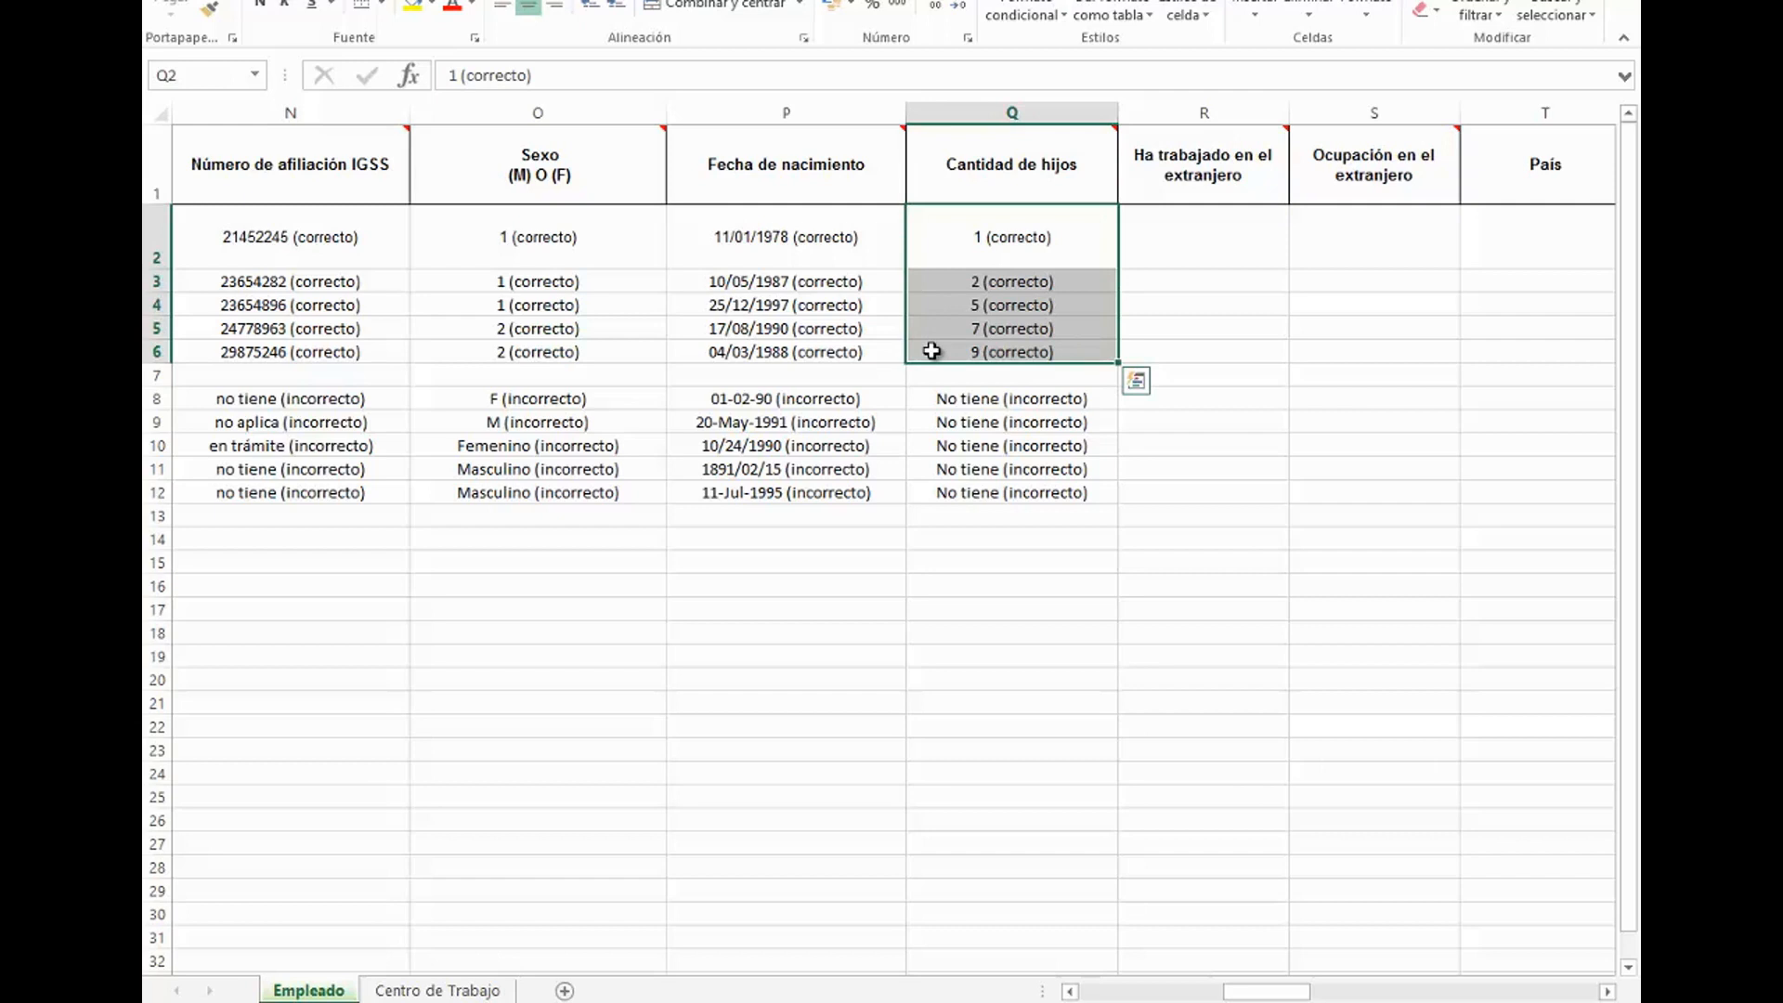
{"action": "left_click_drag", "start_coordinate": [919, 398], "coordinate": [890, 504]}
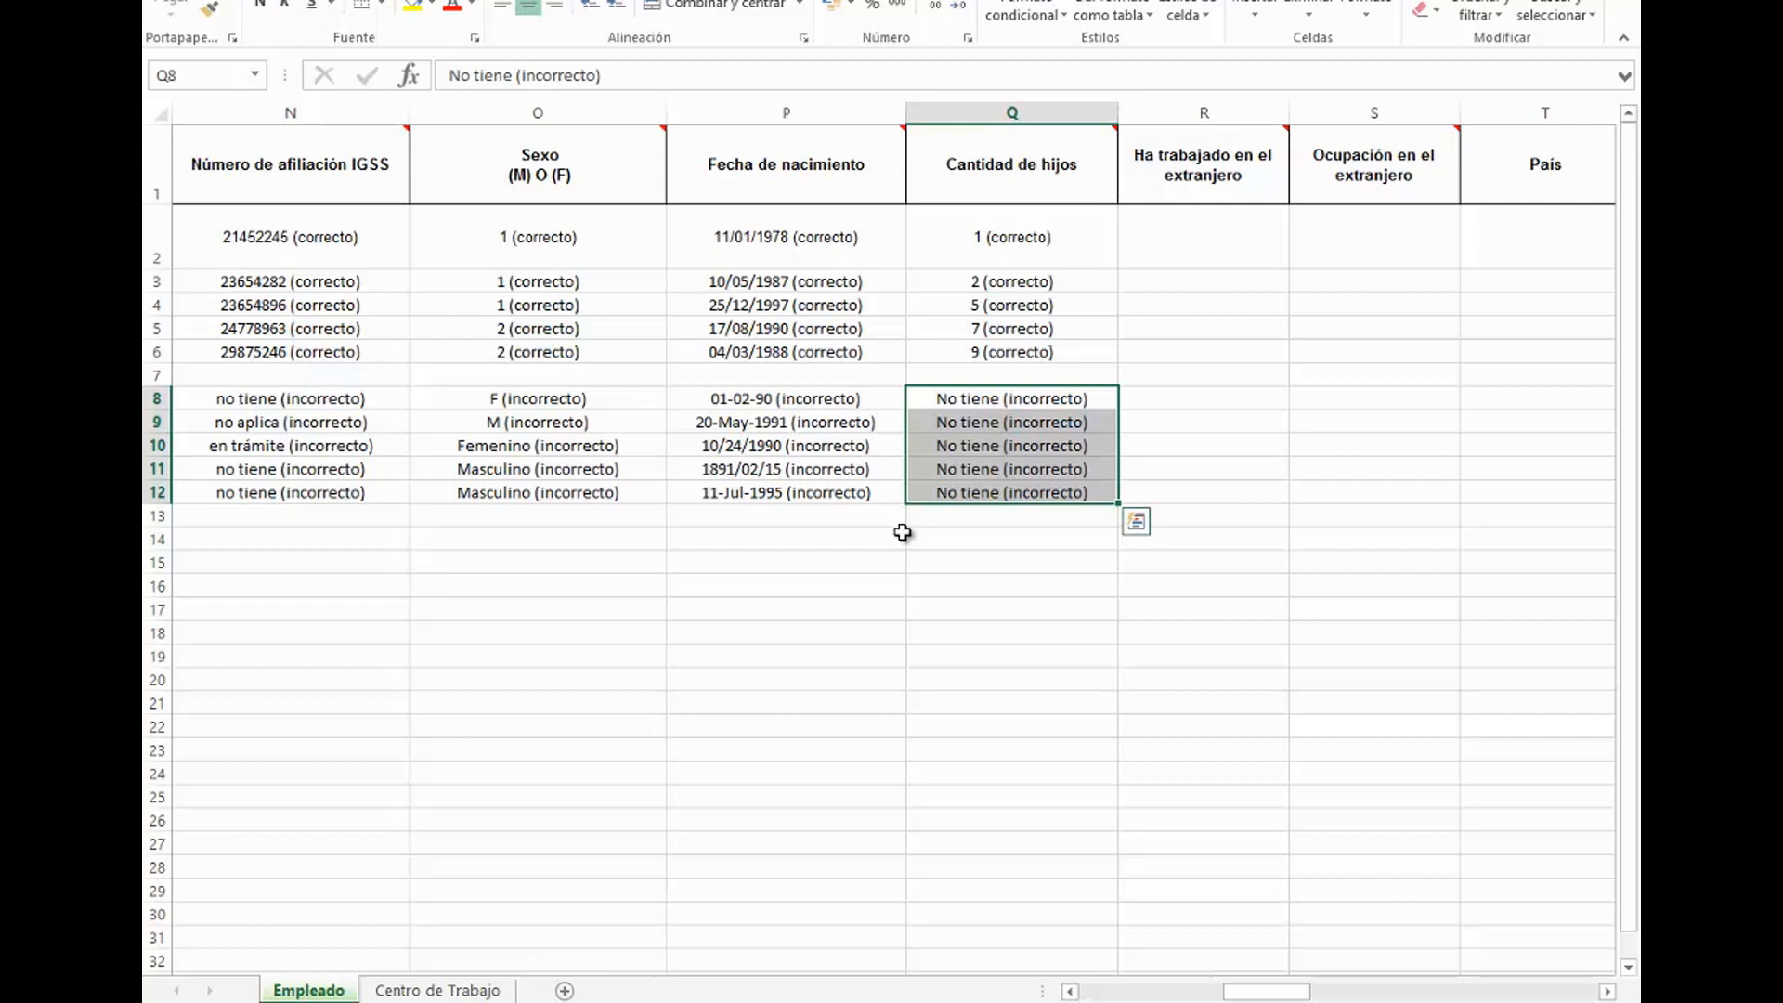
Step: Read the header notes of the Ha trabajado en el extranjero and Ocupación en el extranjero columns, checking the cell below each header
{"action": "left_click", "coordinate": [1142, 183]}
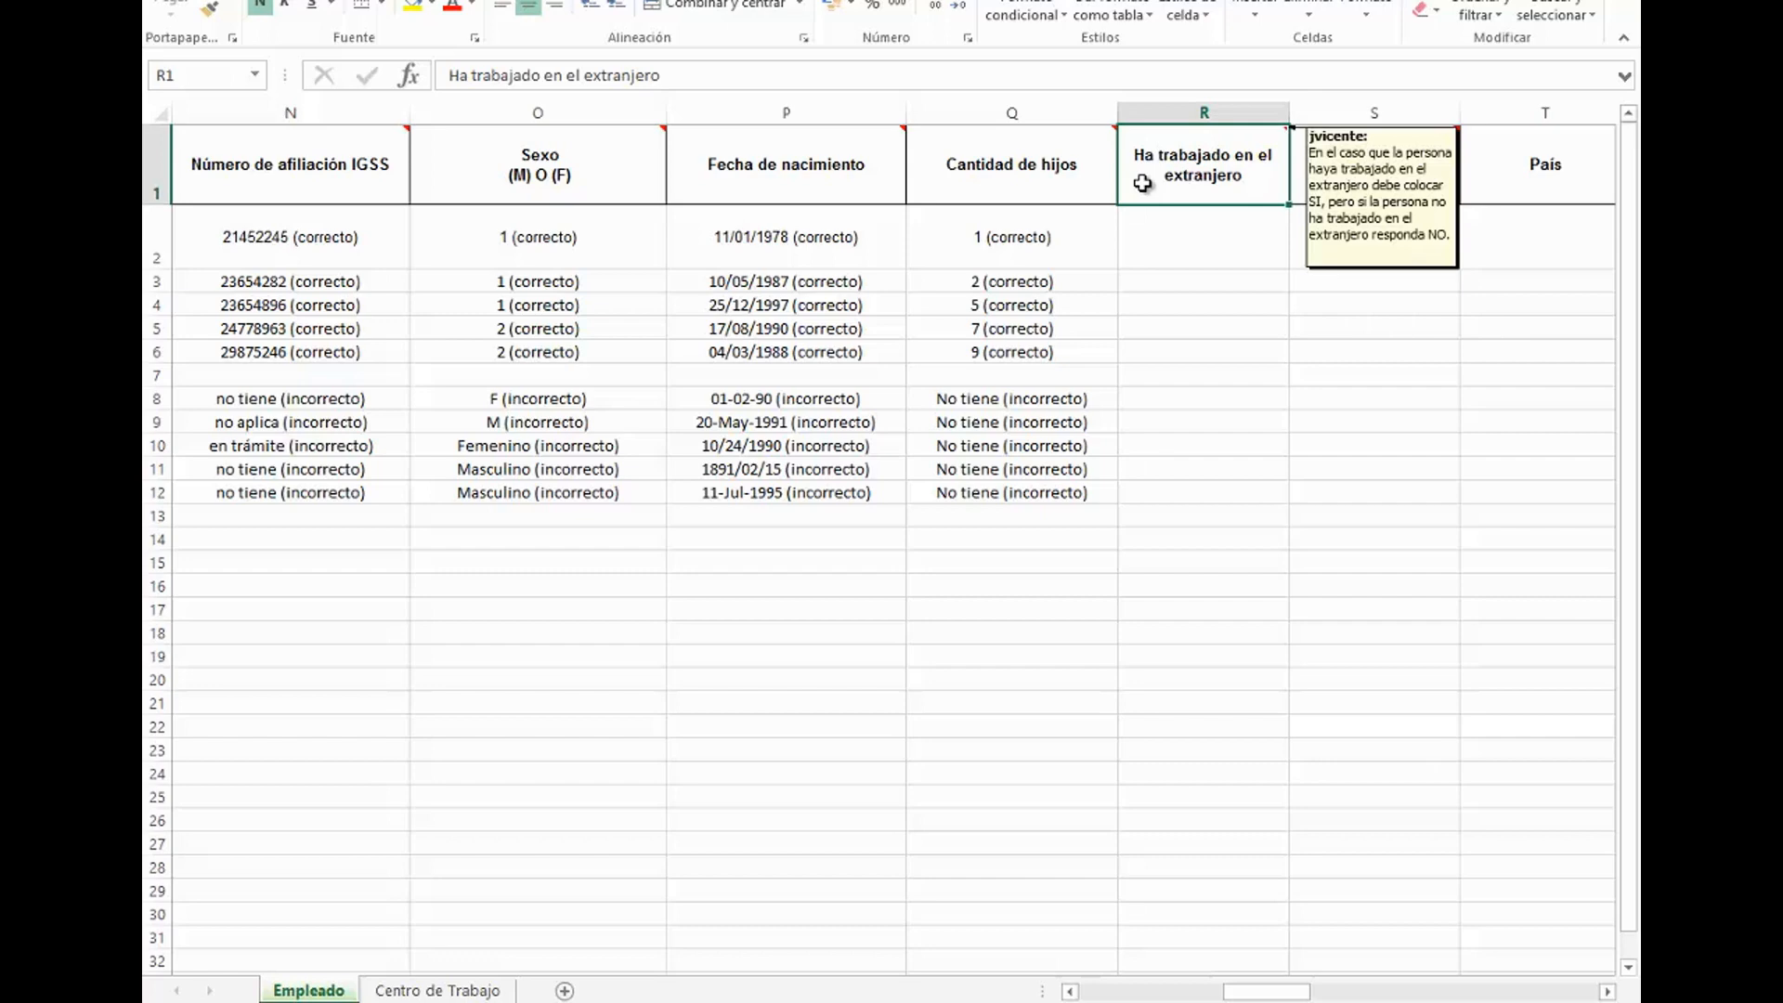
{"action": "left_click", "coordinate": [1247, 244]}
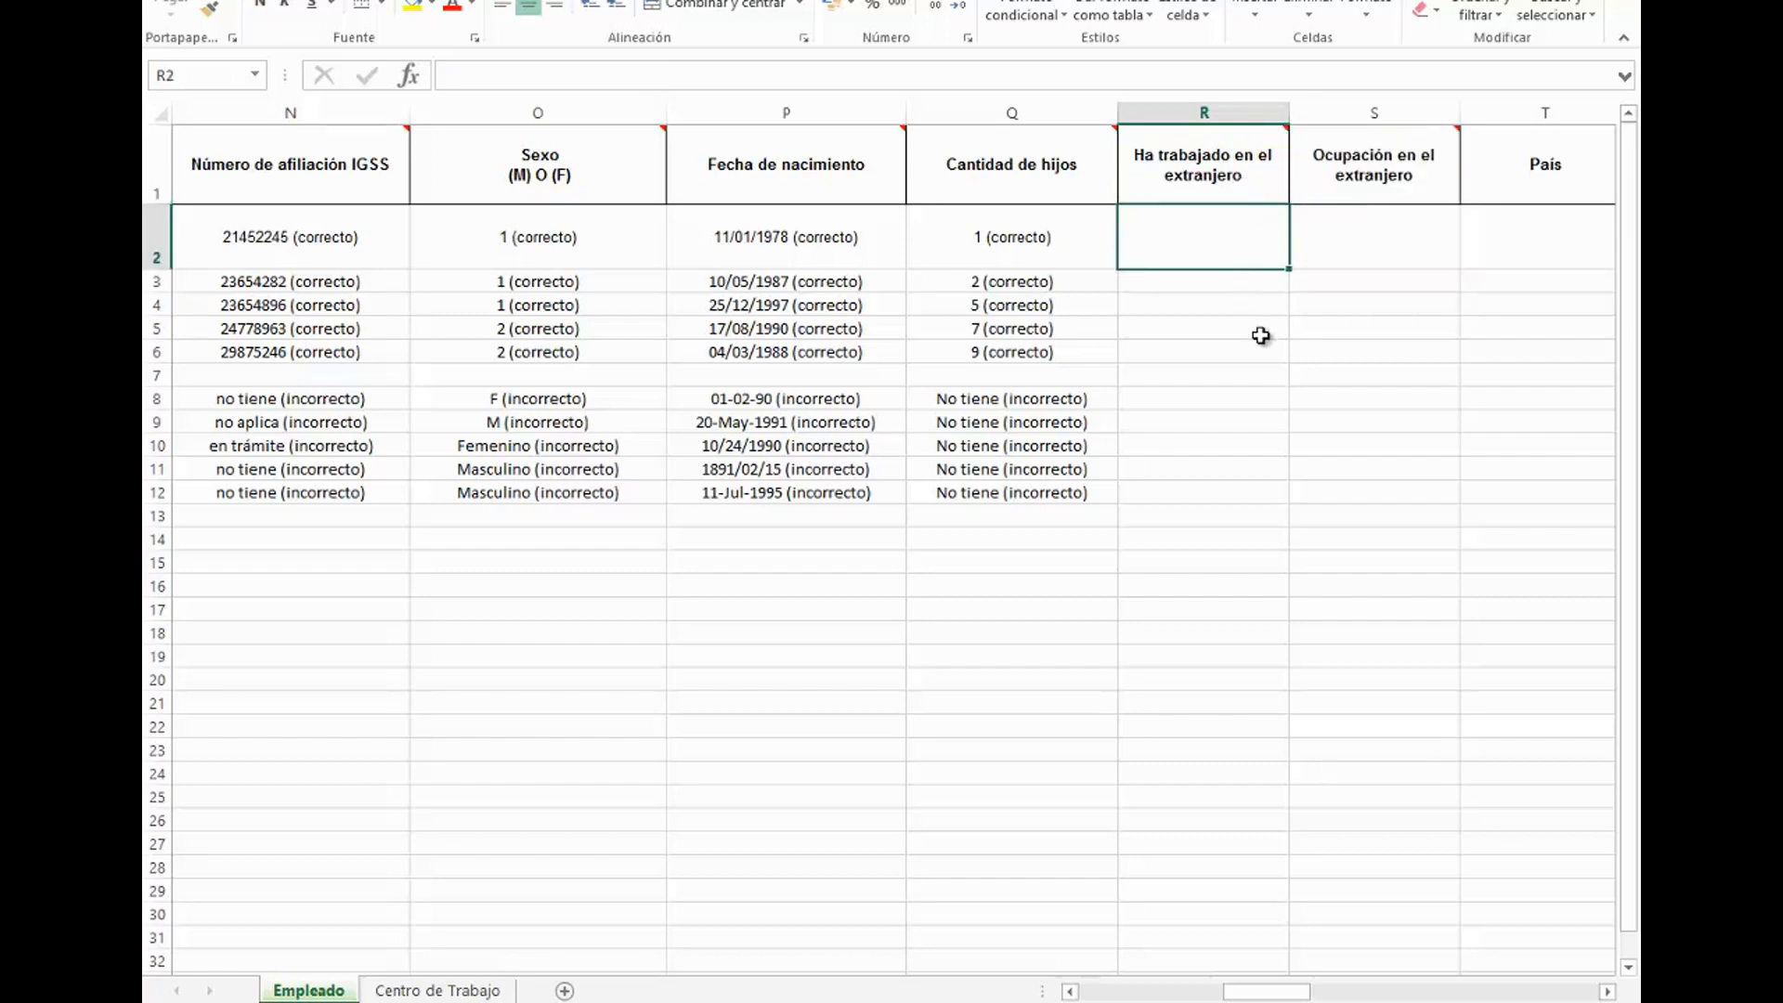
{"action": "left_click", "coordinate": [1607, 992]}
{"action": "left_click", "coordinate": [1607, 992]}
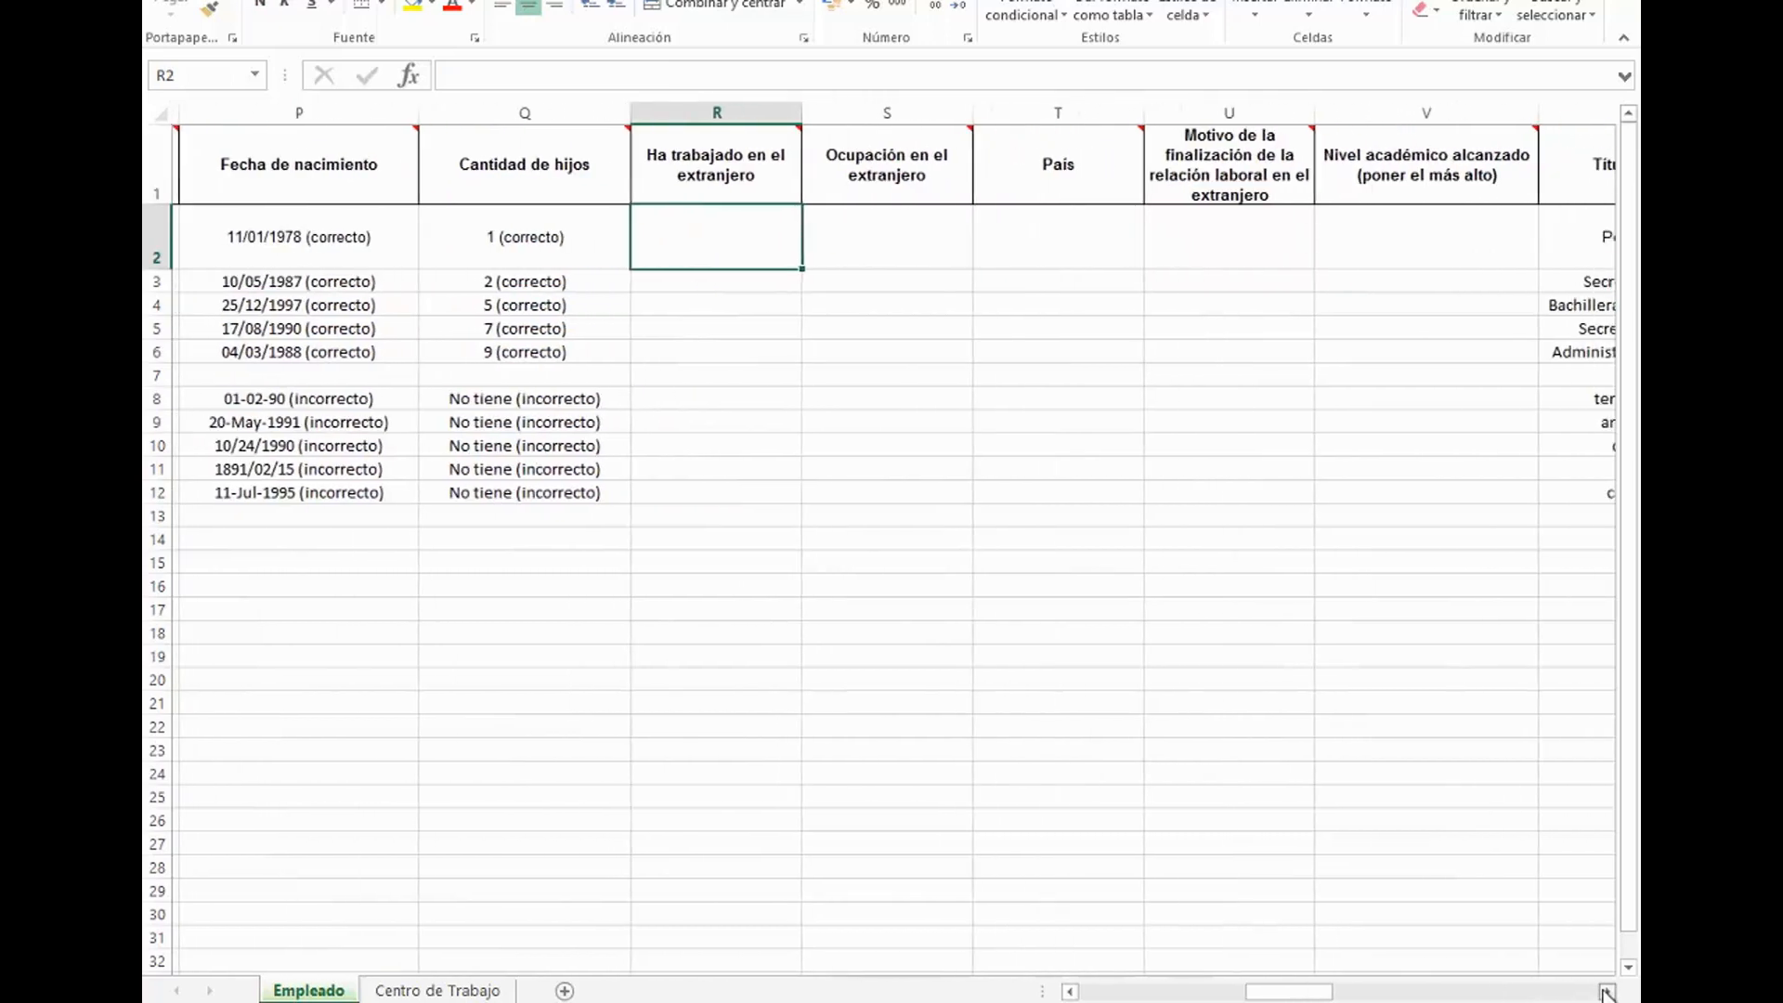
{"action": "left_click", "coordinate": [1607, 992]}
{"action": "left_click", "coordinate": [1608, 991]}
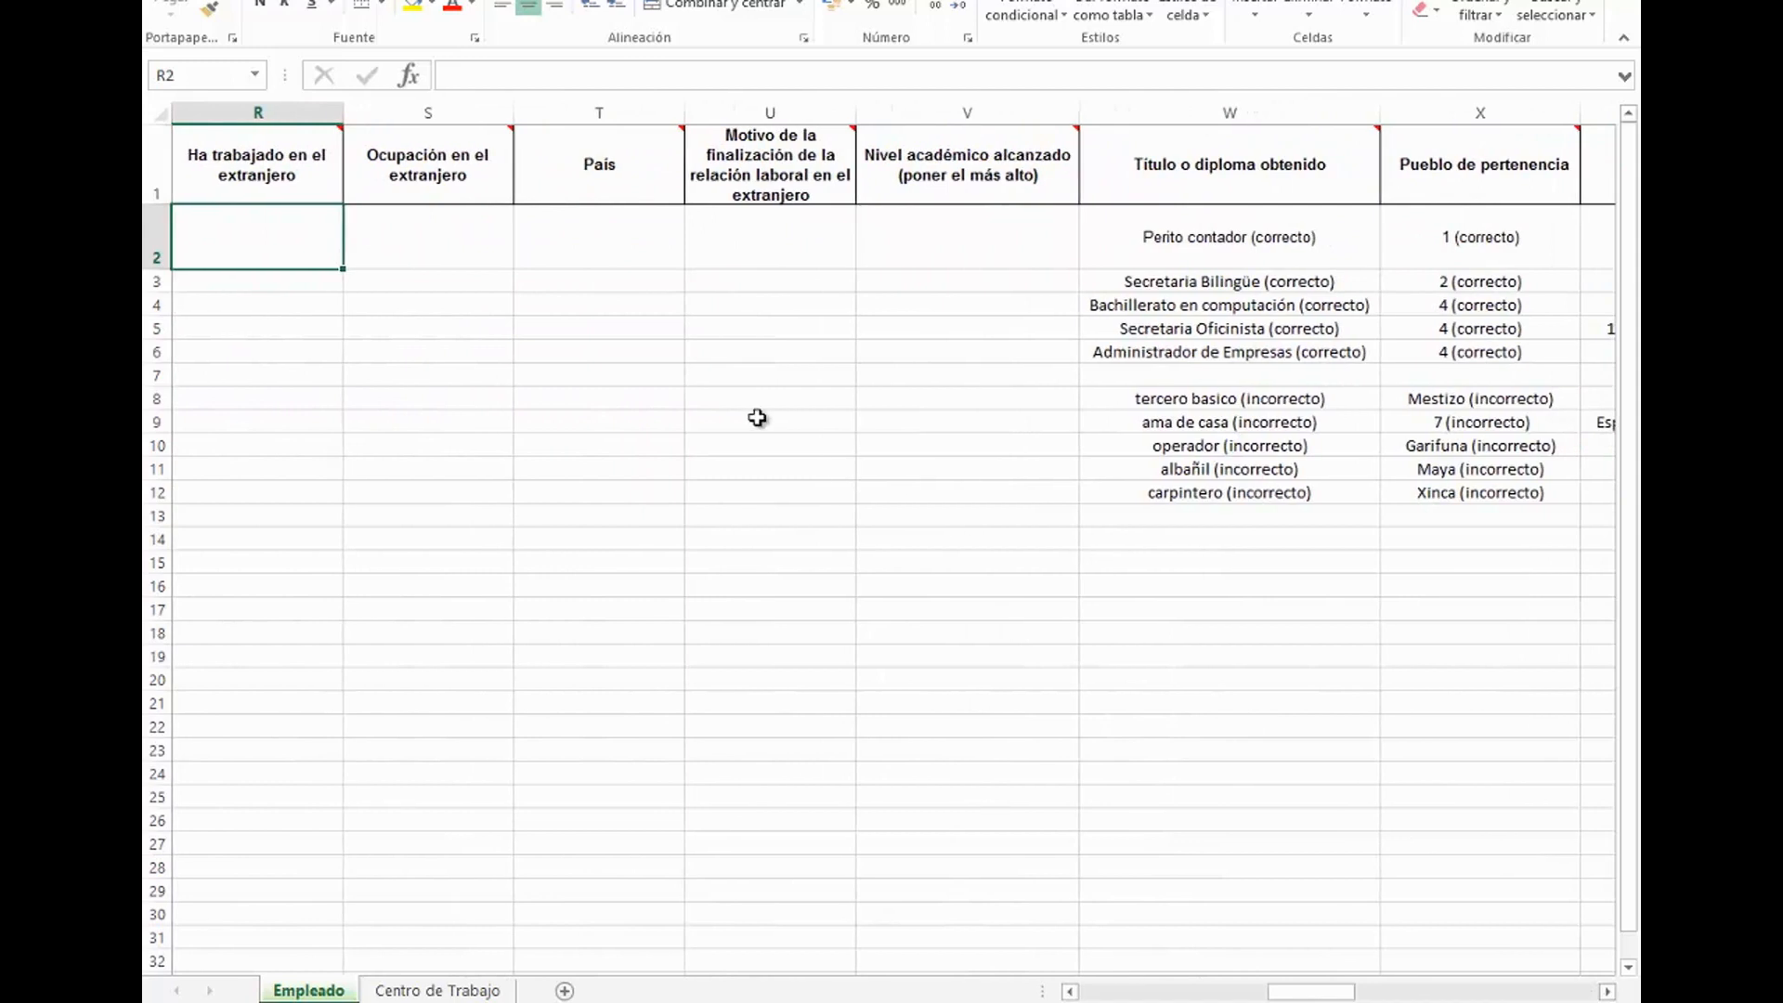
{"action": "left_click", "coordinate": [474, 185]}
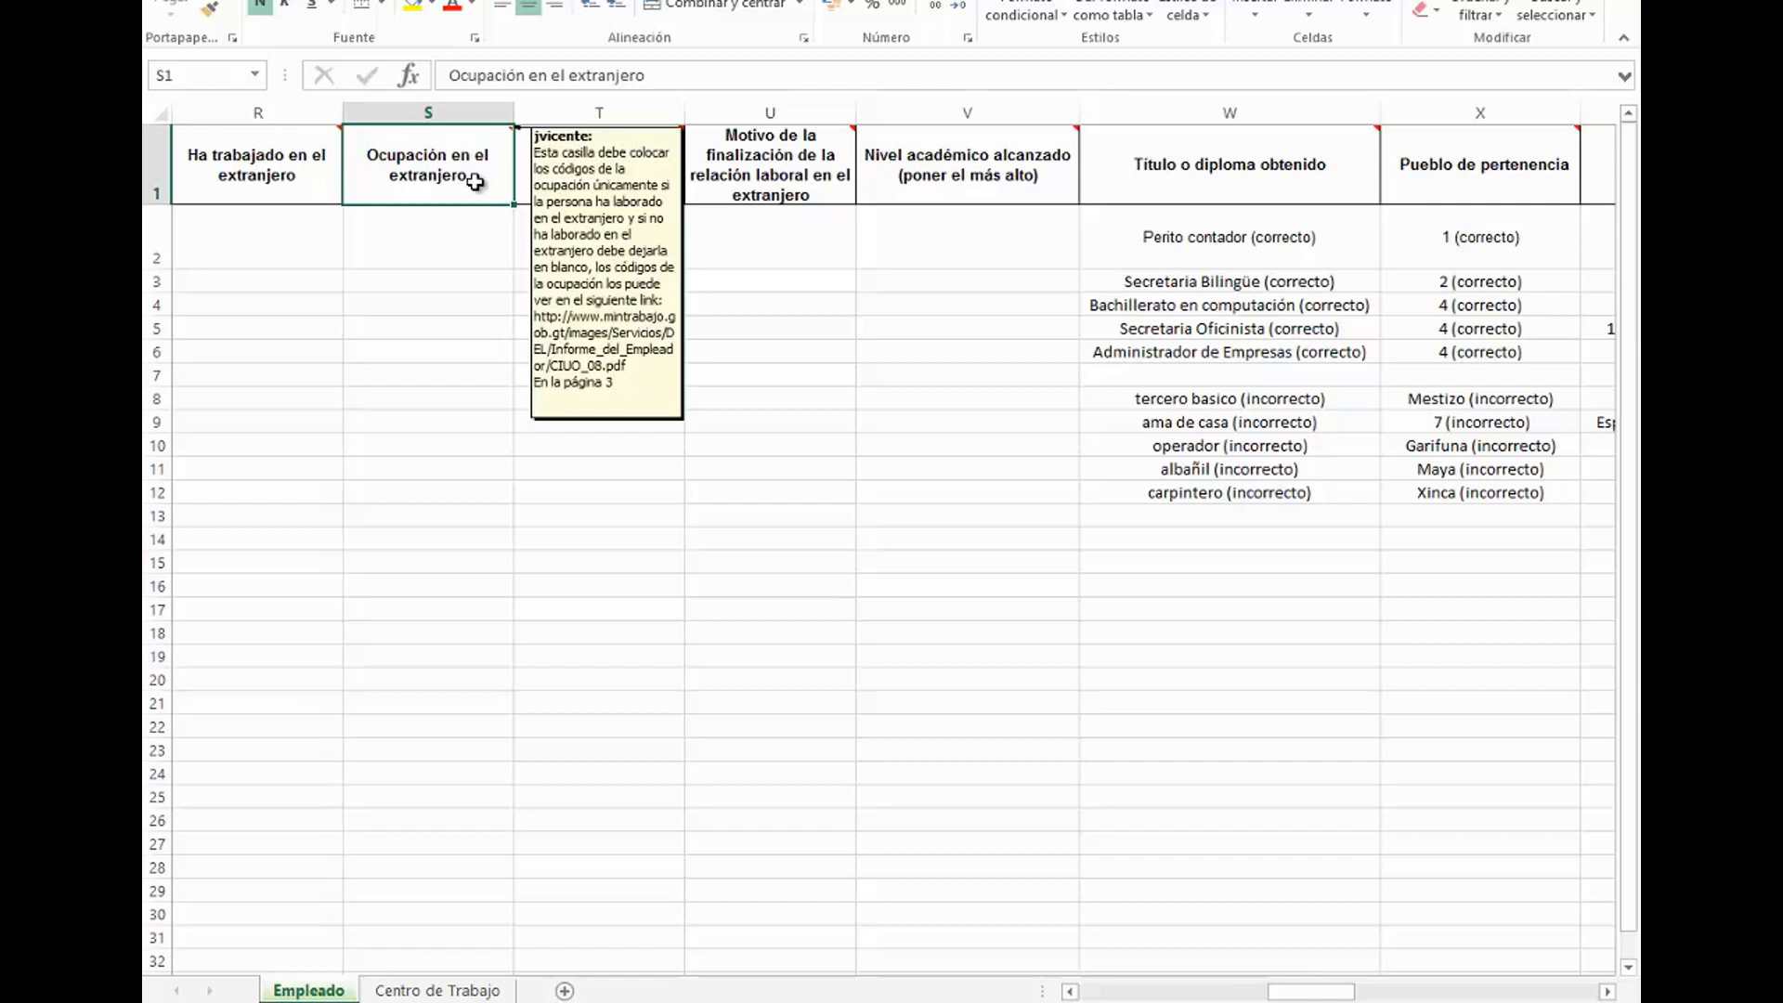
{"action": "left_click", "coordinate": [479, 232]}
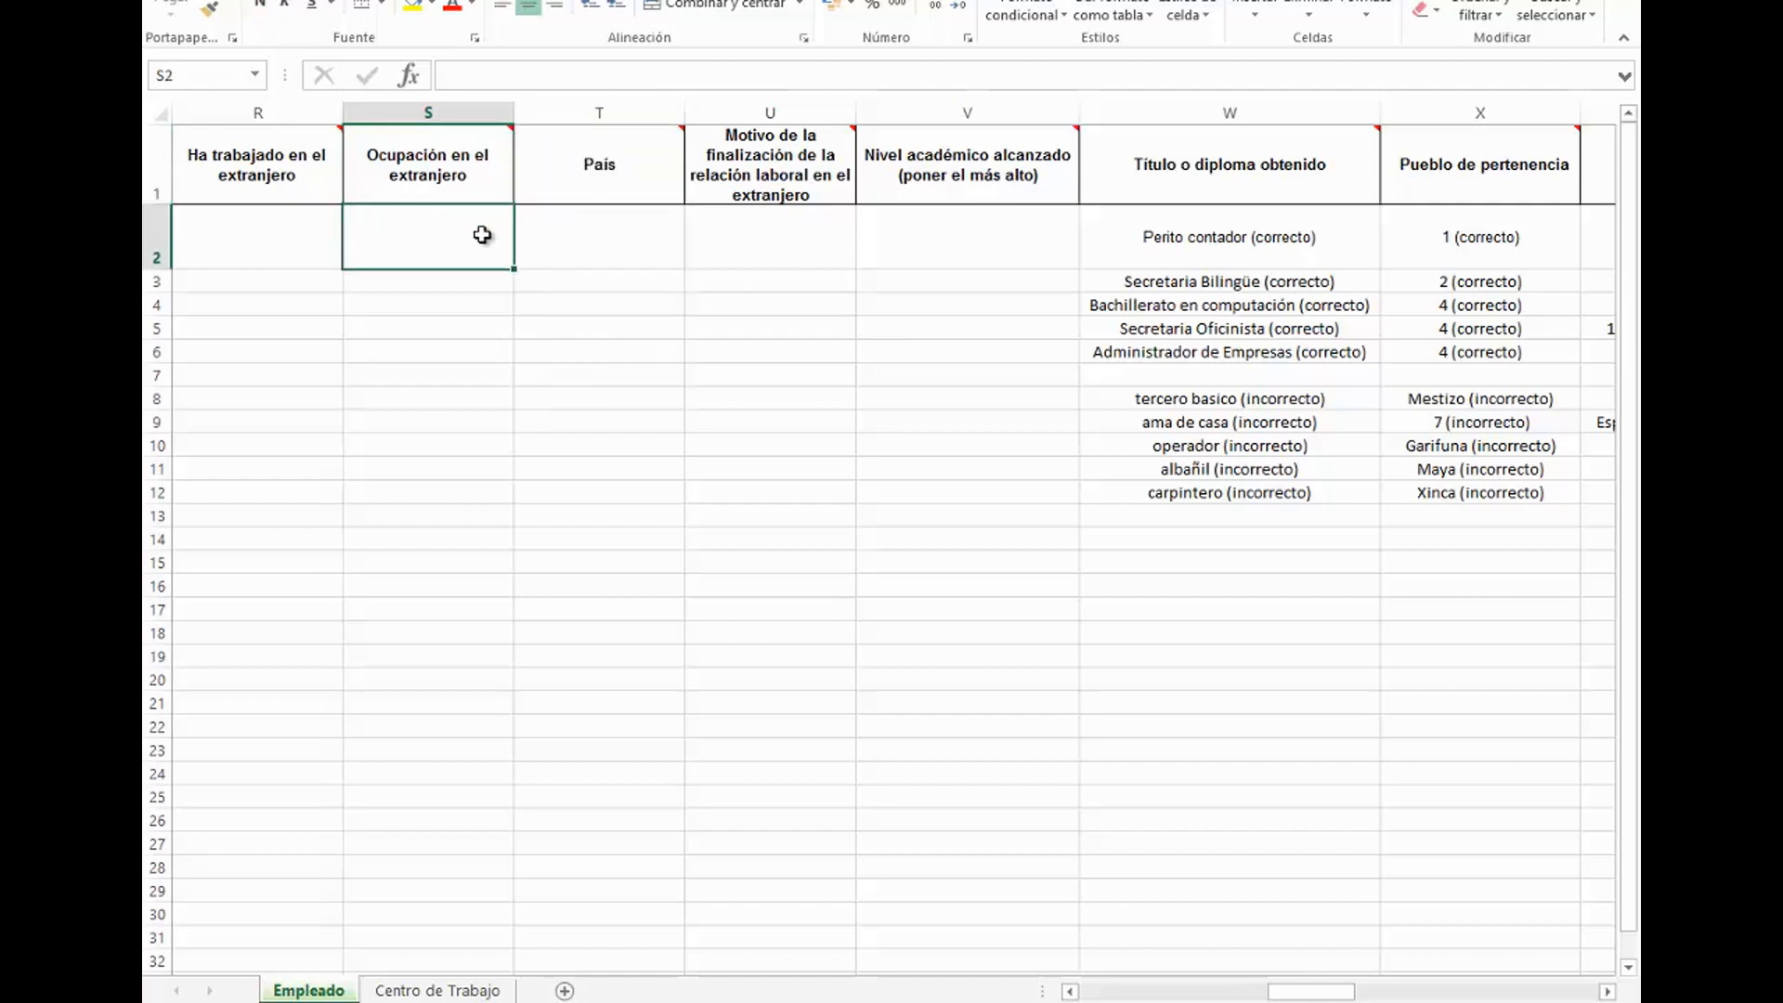
Step: Read the header notes of the País column and the Motivo de la finalización de la relación laboral en el extranjero column
{"action": "left_click", "coordinate": [554, 178]}
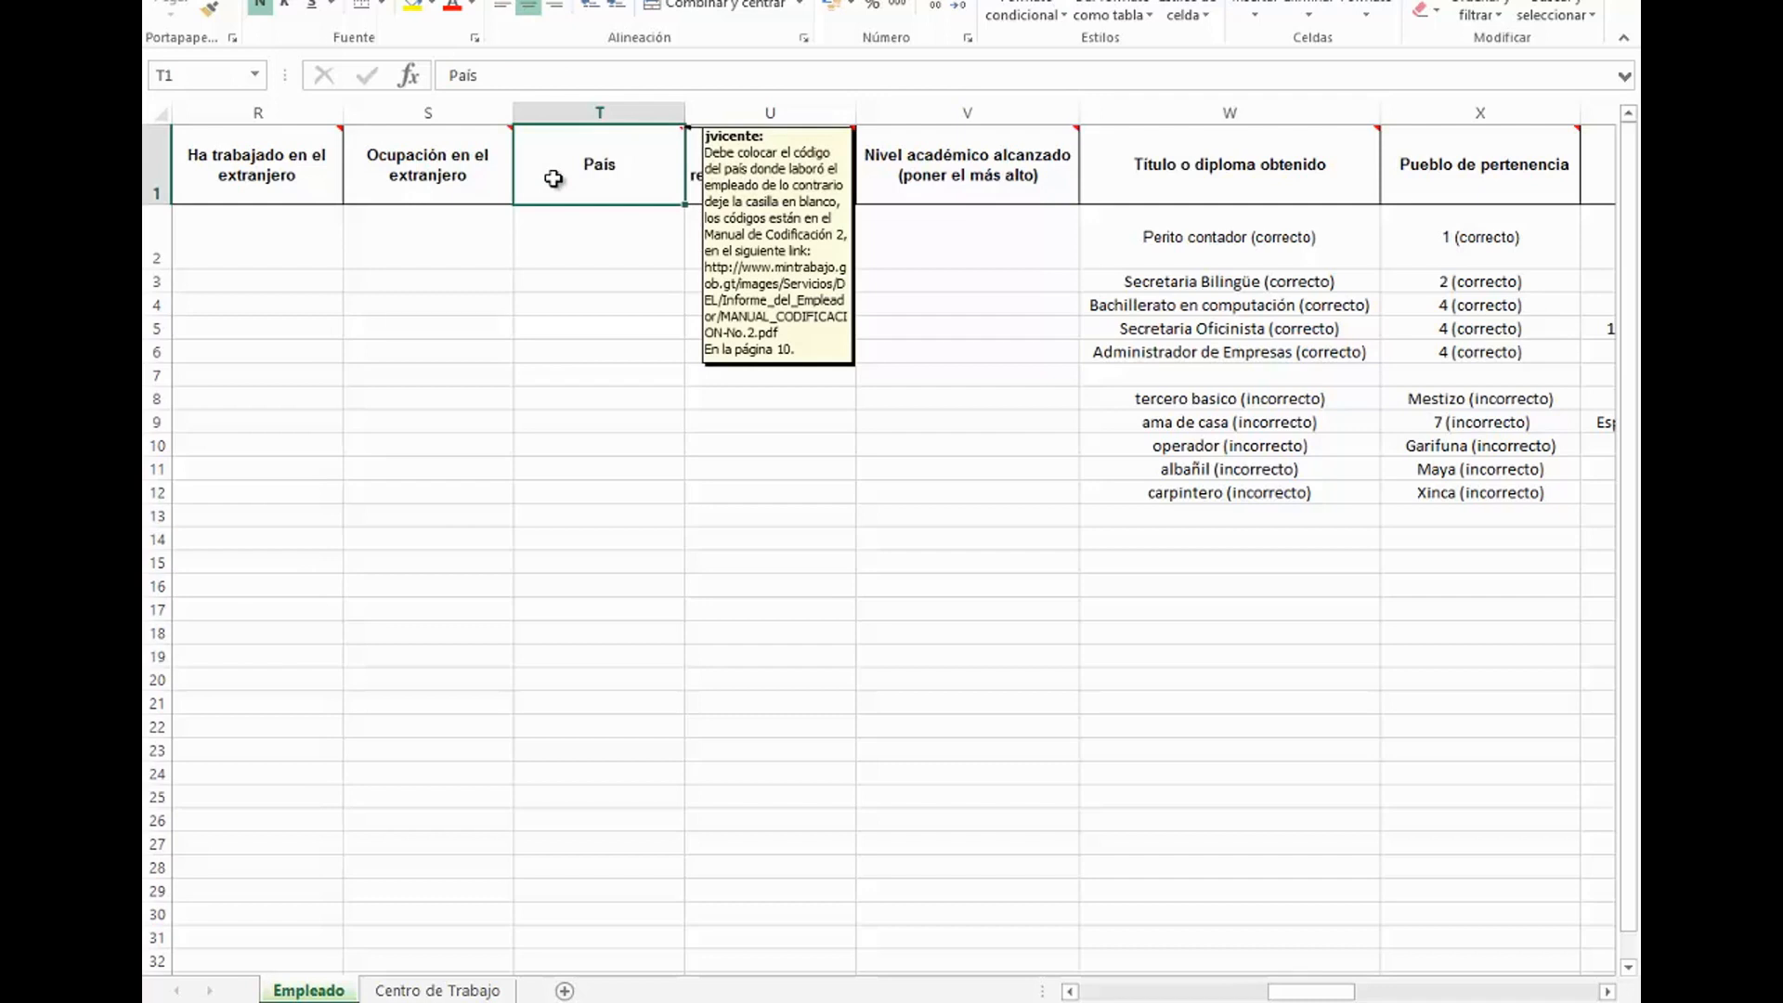
{"action": "left_click", "coordinate": [609, 252]}
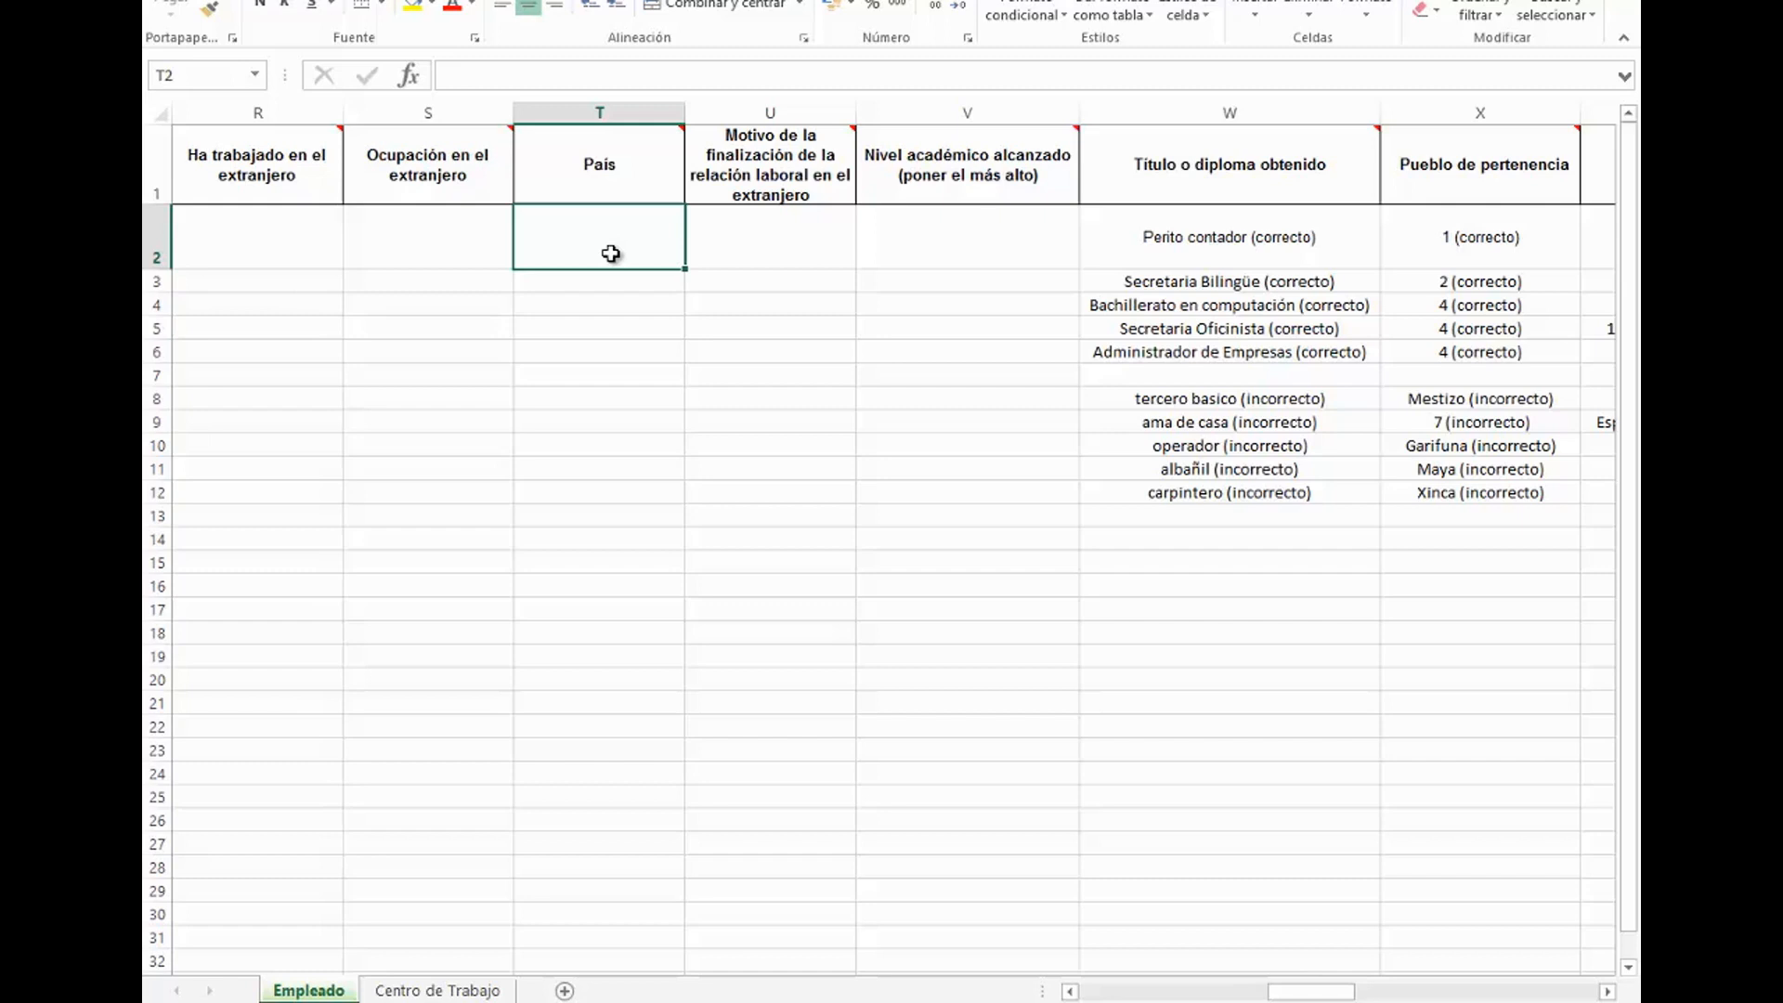
{"action": "left_click", "coordinate": [757, 192]}
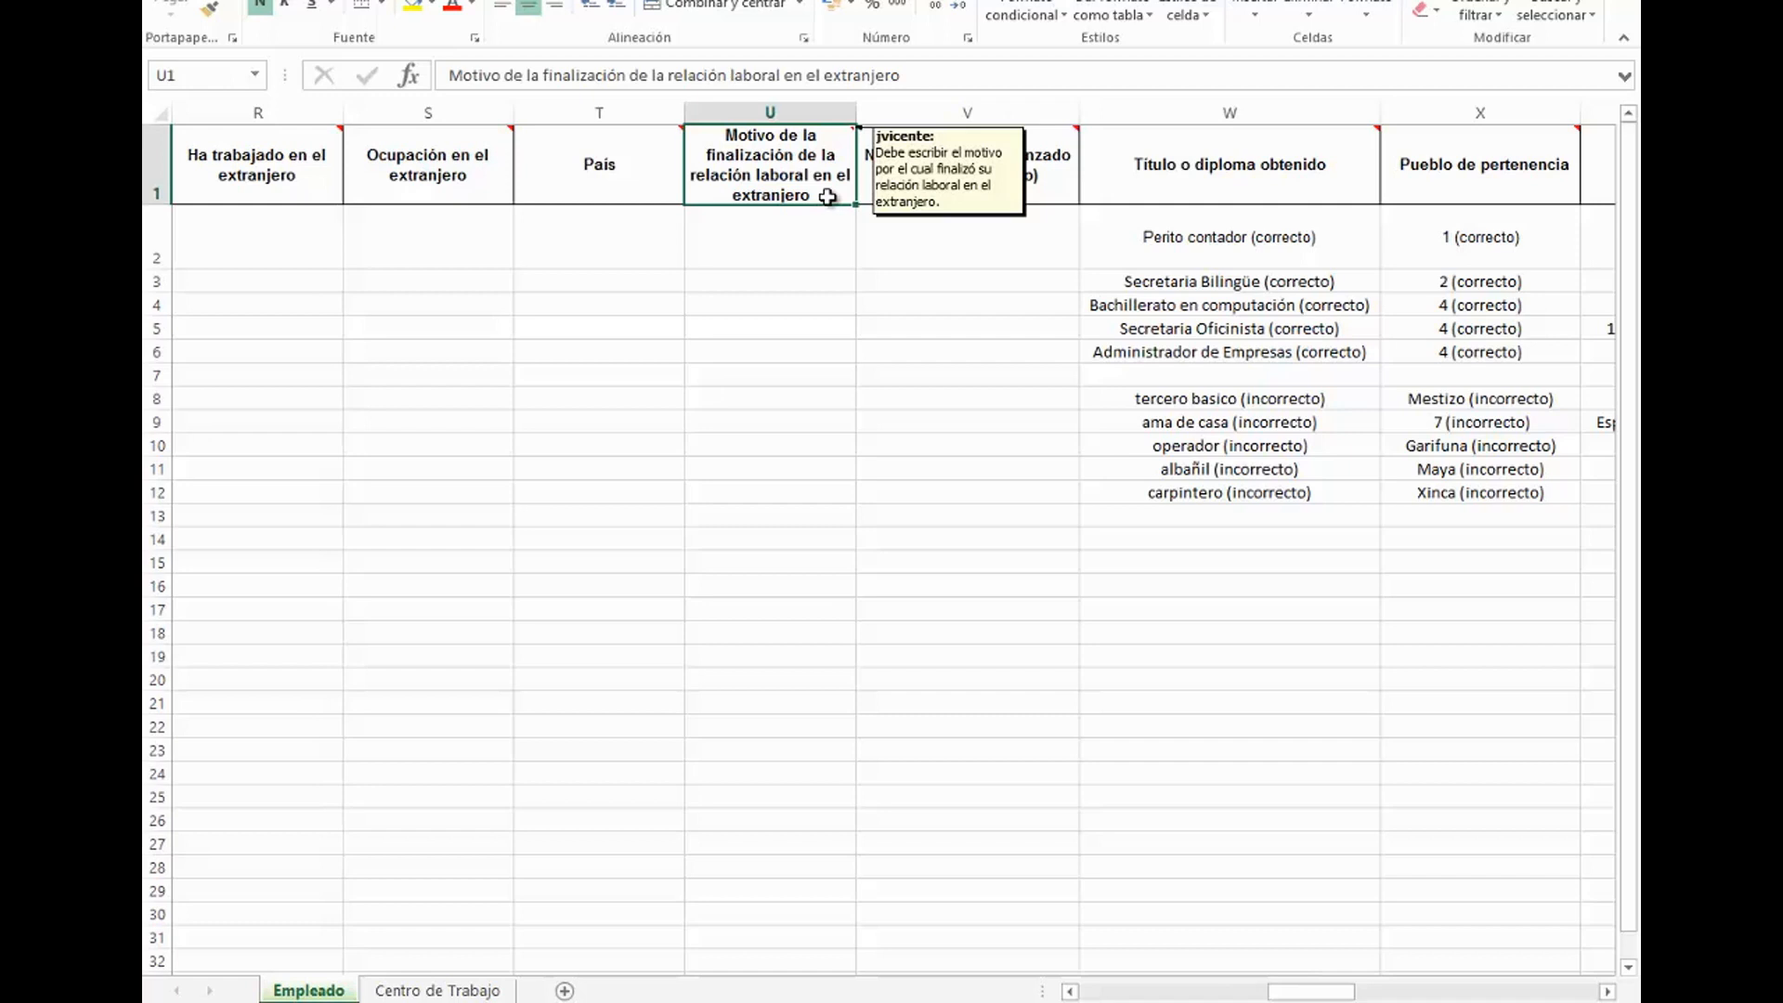
{"action": "left_click", "coordinate": [839, 224]}
Step: Read the Nivel académico alcanzado and Título o diploma obtenido header notes, and examine the correct and incorrect title examples in W2:W6 and W8:W12
{"action": "left_click", "coordinate": [887, 185]}
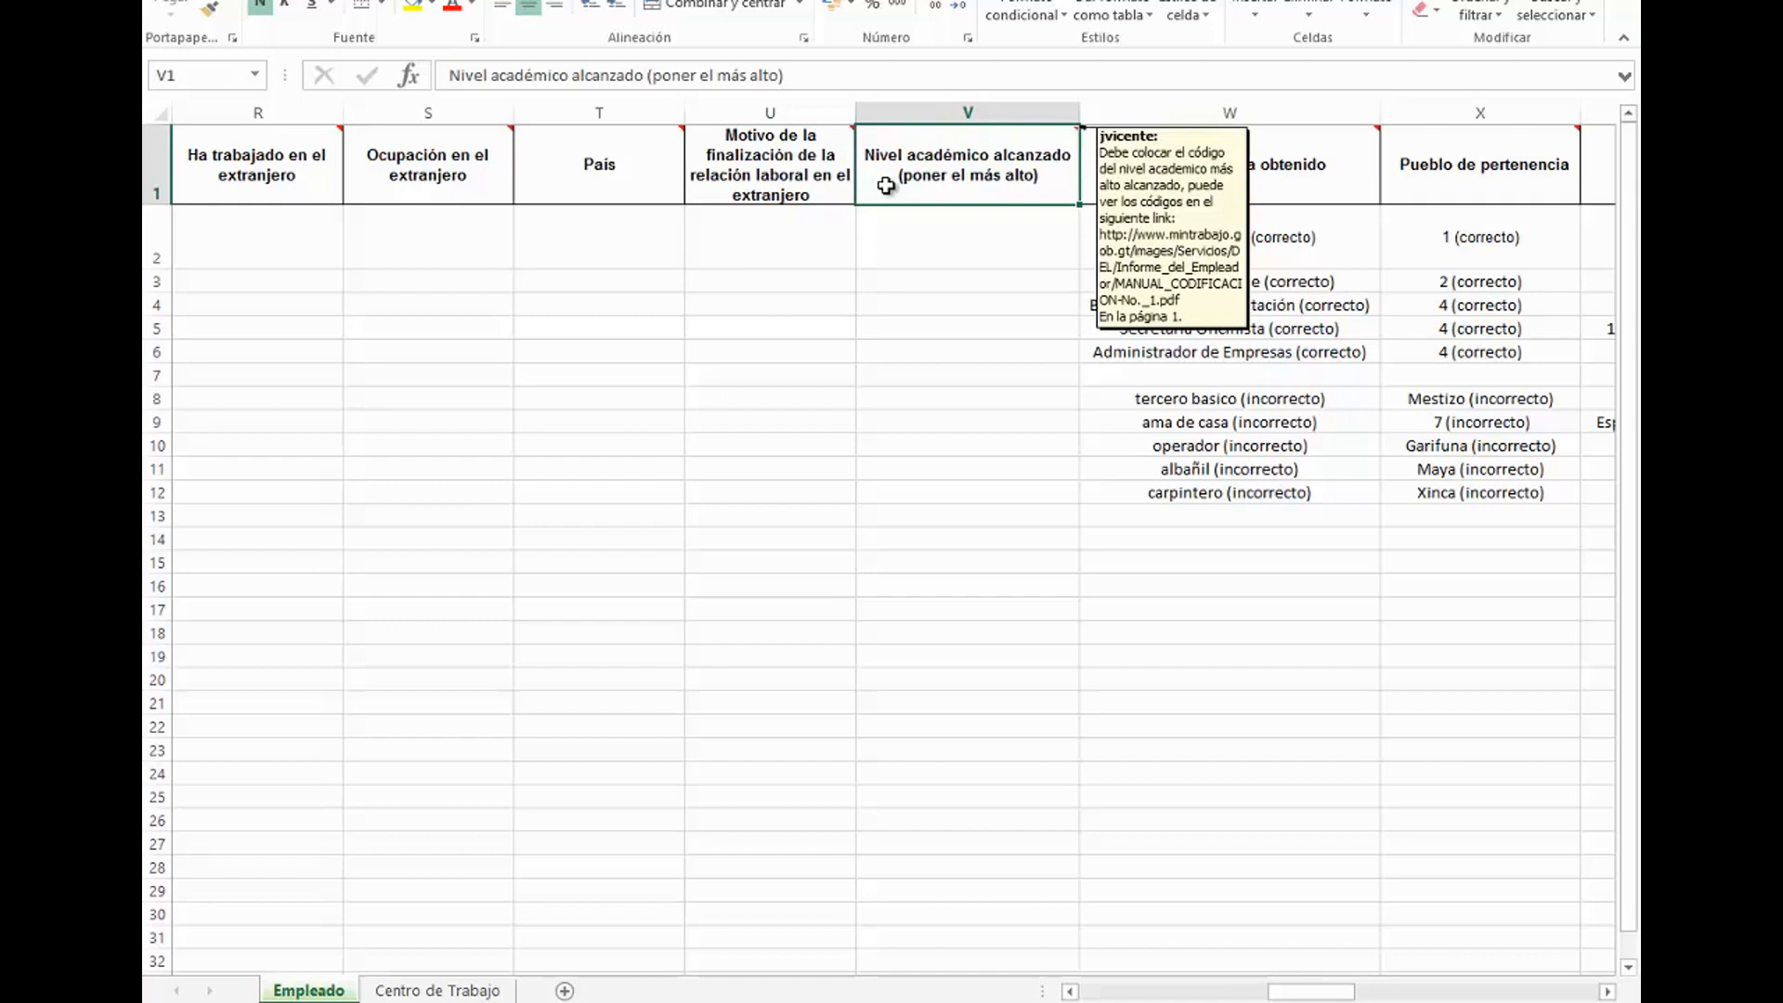
{"action": "left_click", "coordinate": [1122, 183]}
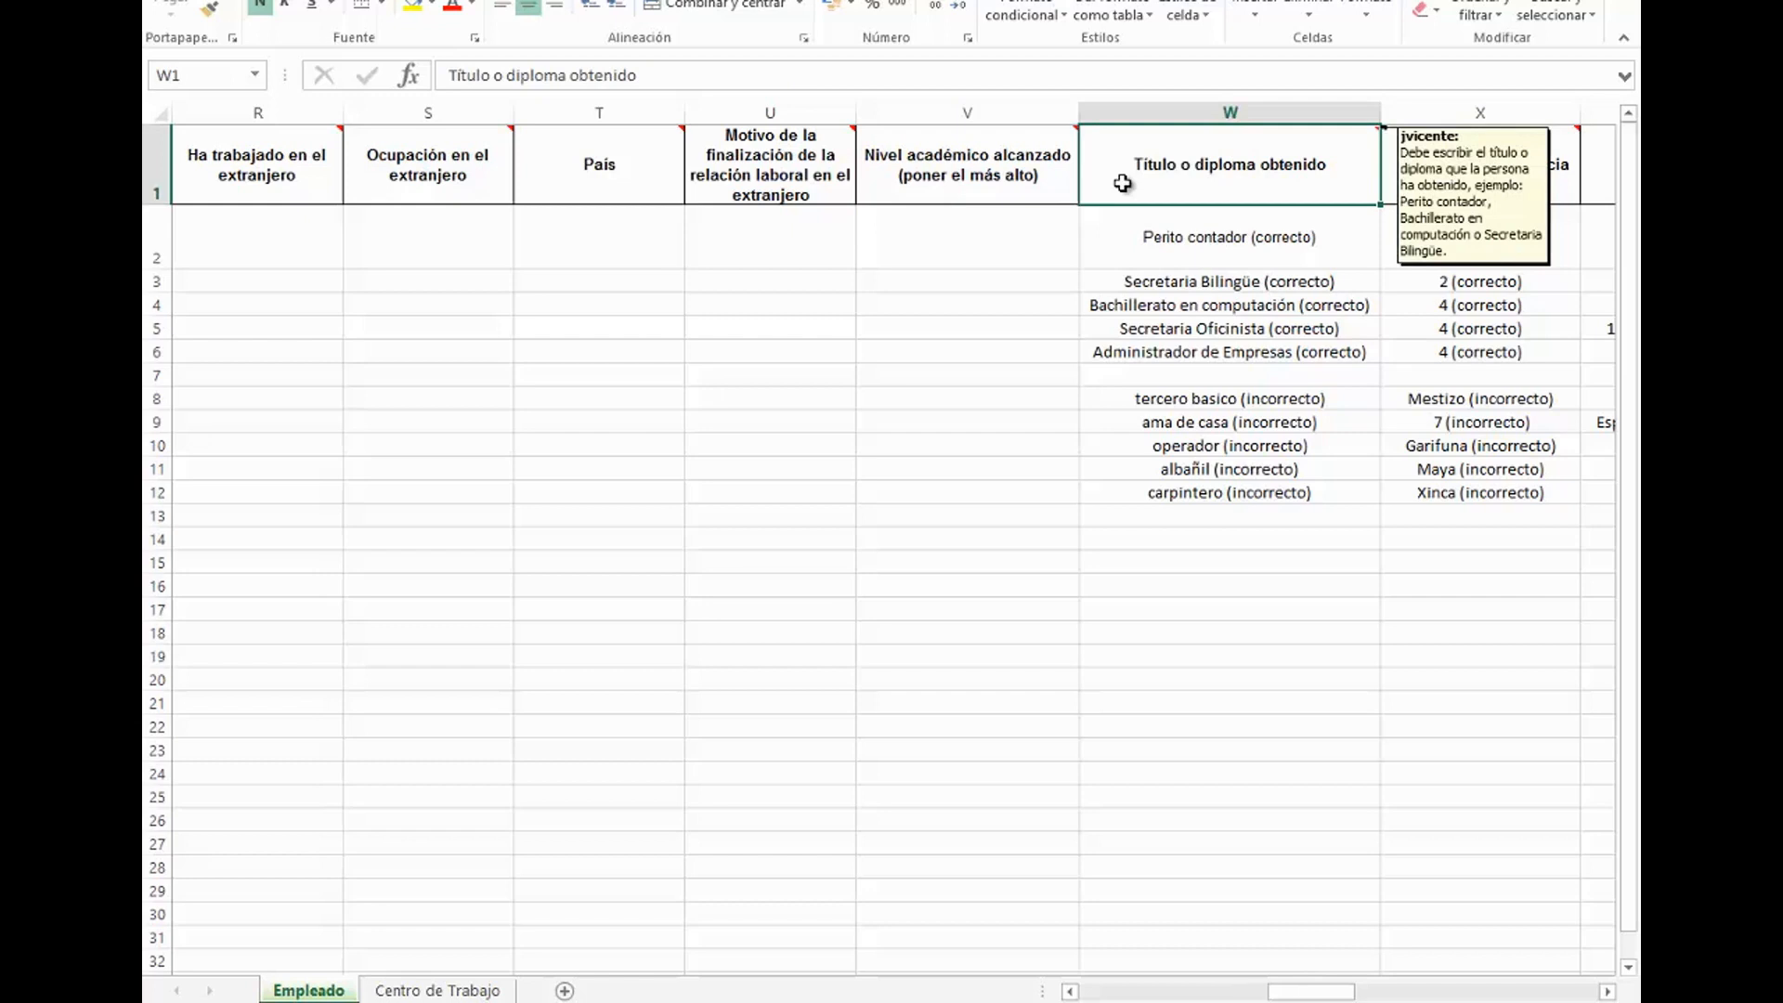
{"action": "left_click_drag", "start_coordinate": [1118, 237], "coordinate": [1114, 349]}
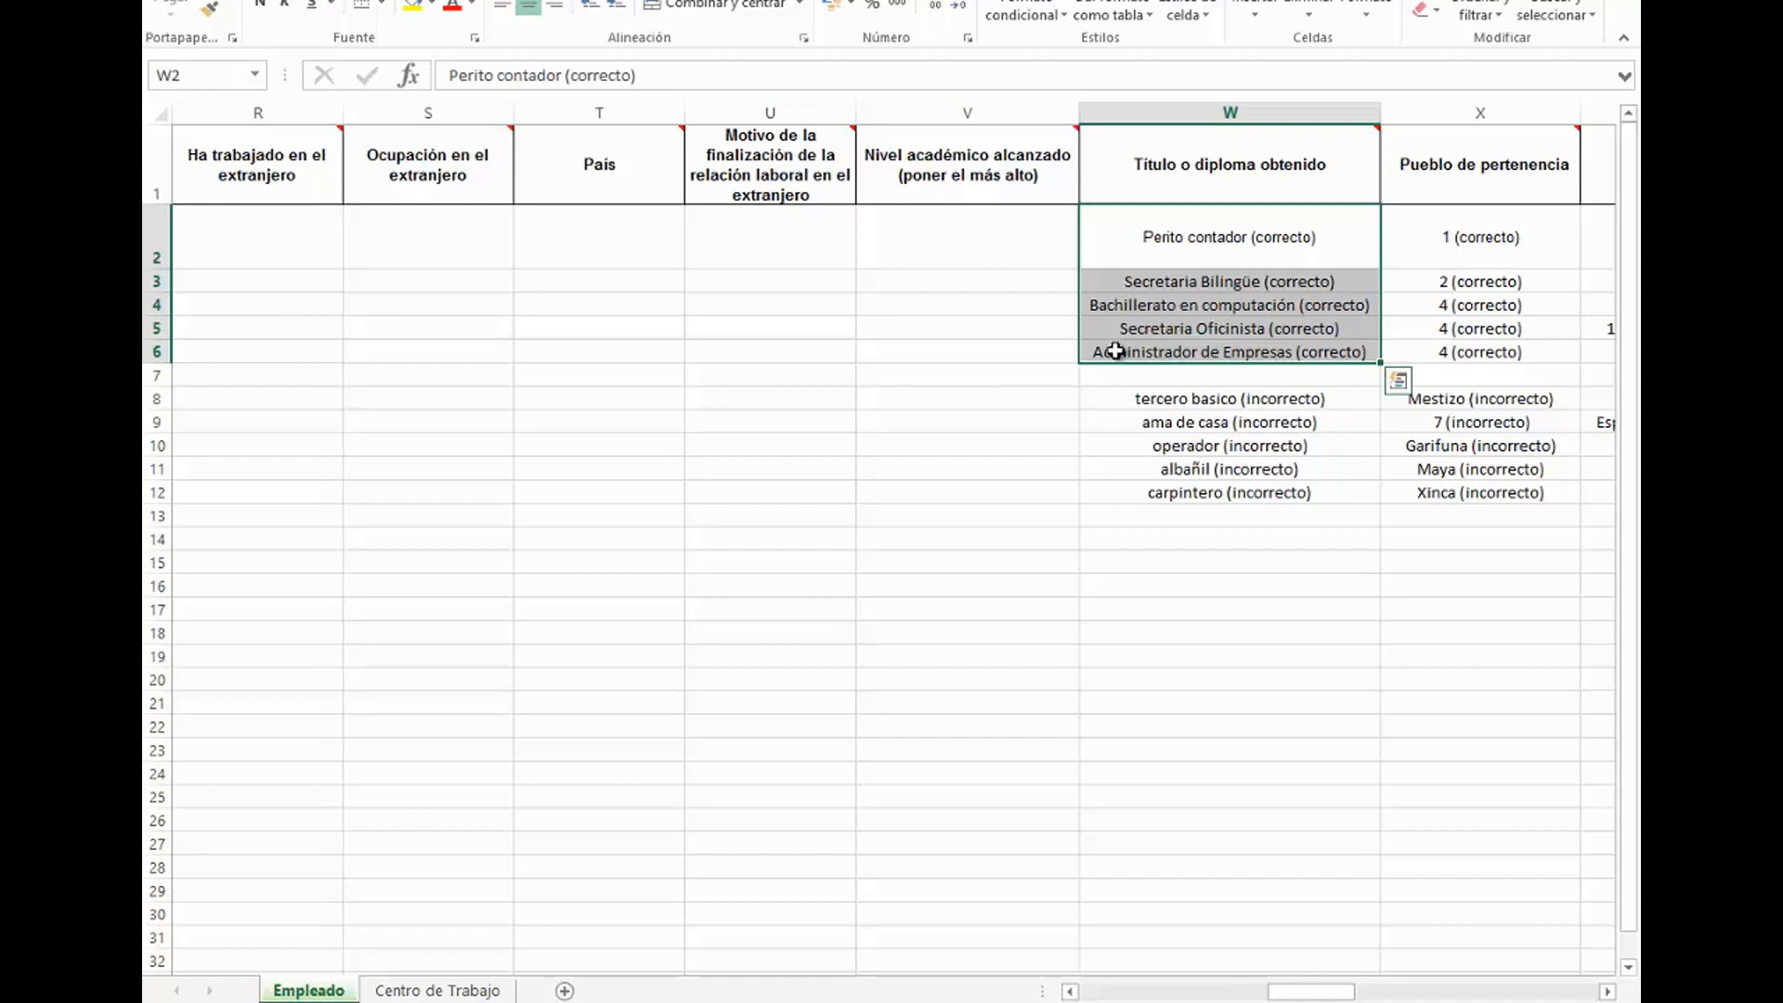
{"action": "left_click_drag", "start_coordinate": [1119, 398], "coordinate": [1094, 495]}
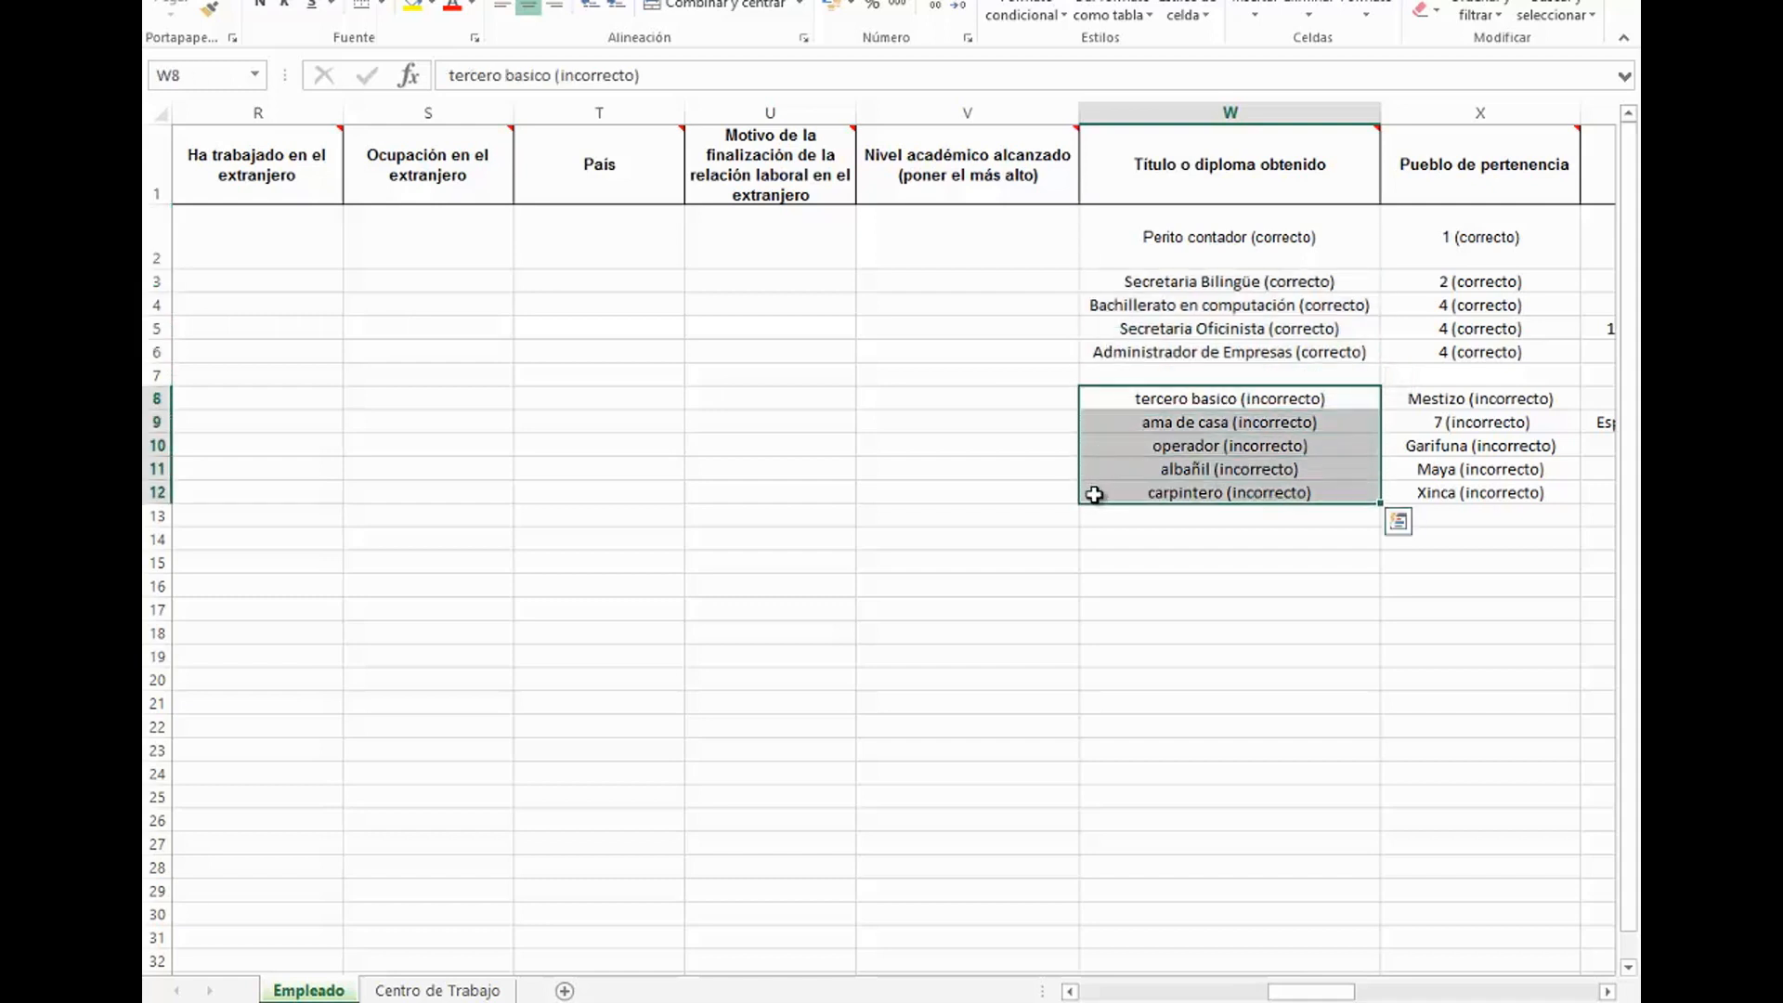
Step: Review the Pueblo de pertenencia column: read its header note and examine the incorrect examples in X8:X12
{"action": "left_click", "coordinate": [1609, 992]}
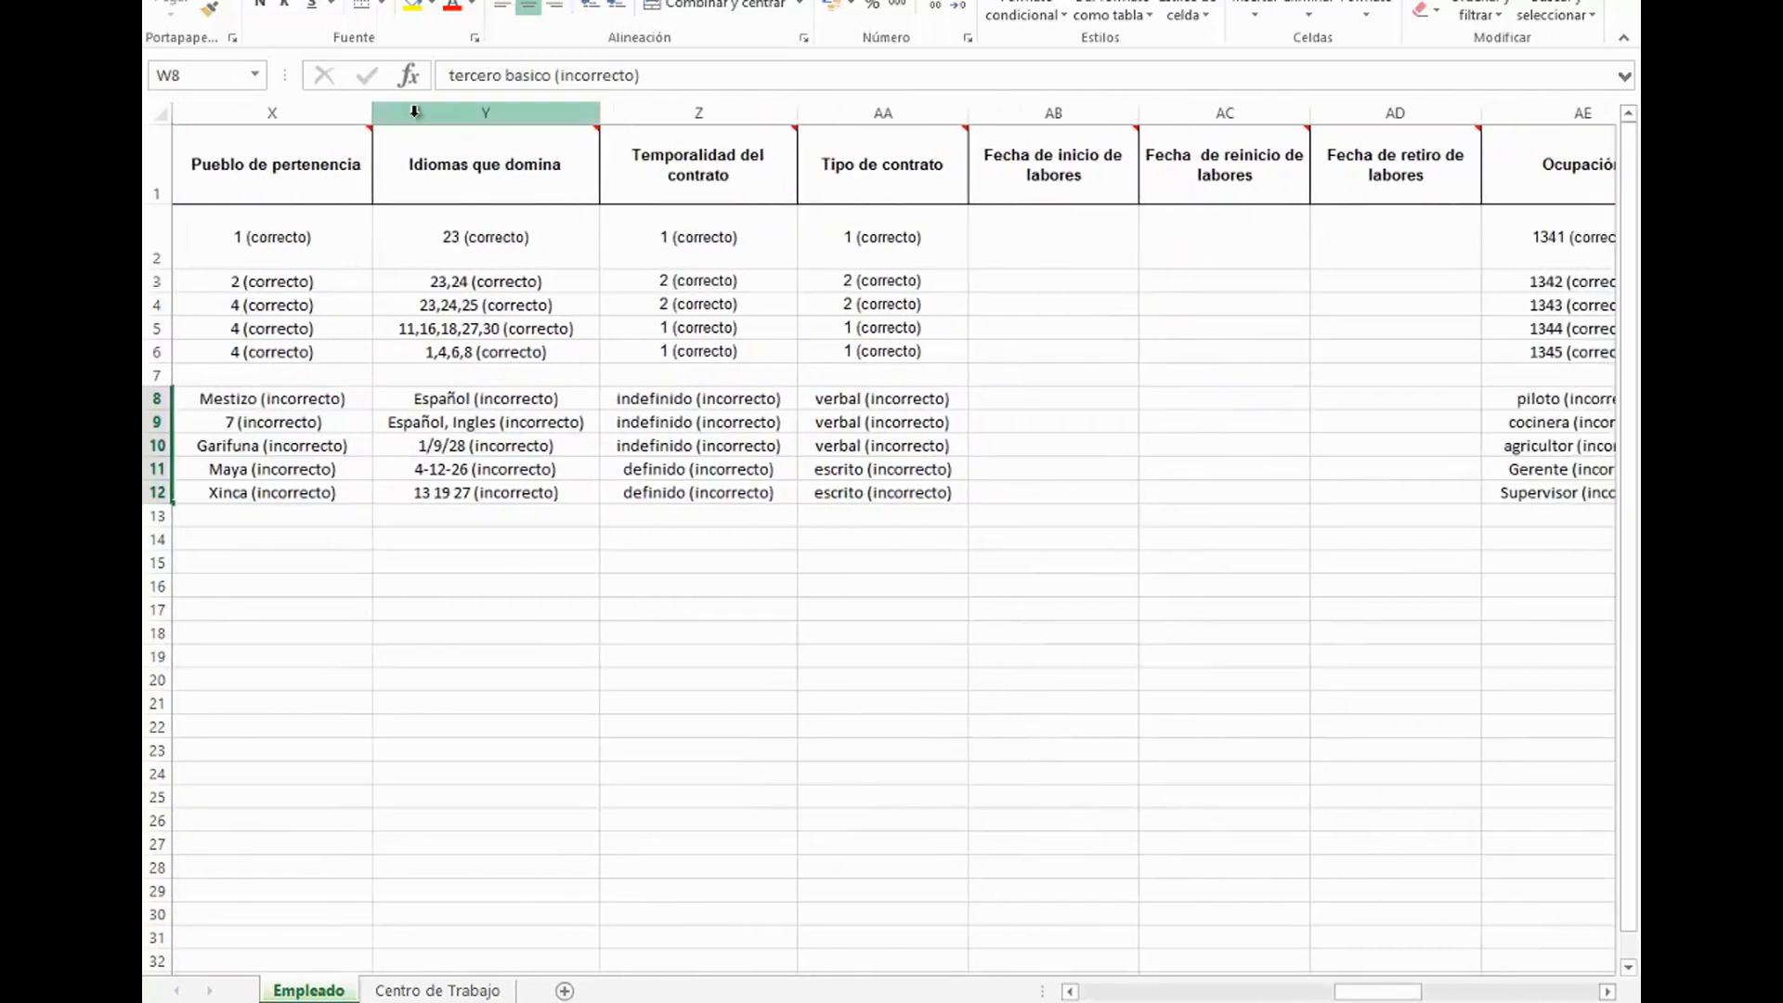
{"action": "mouse_move", "coordinate": [321, 153]}
{"action": "left_click", "coordinate": [315, 189]}
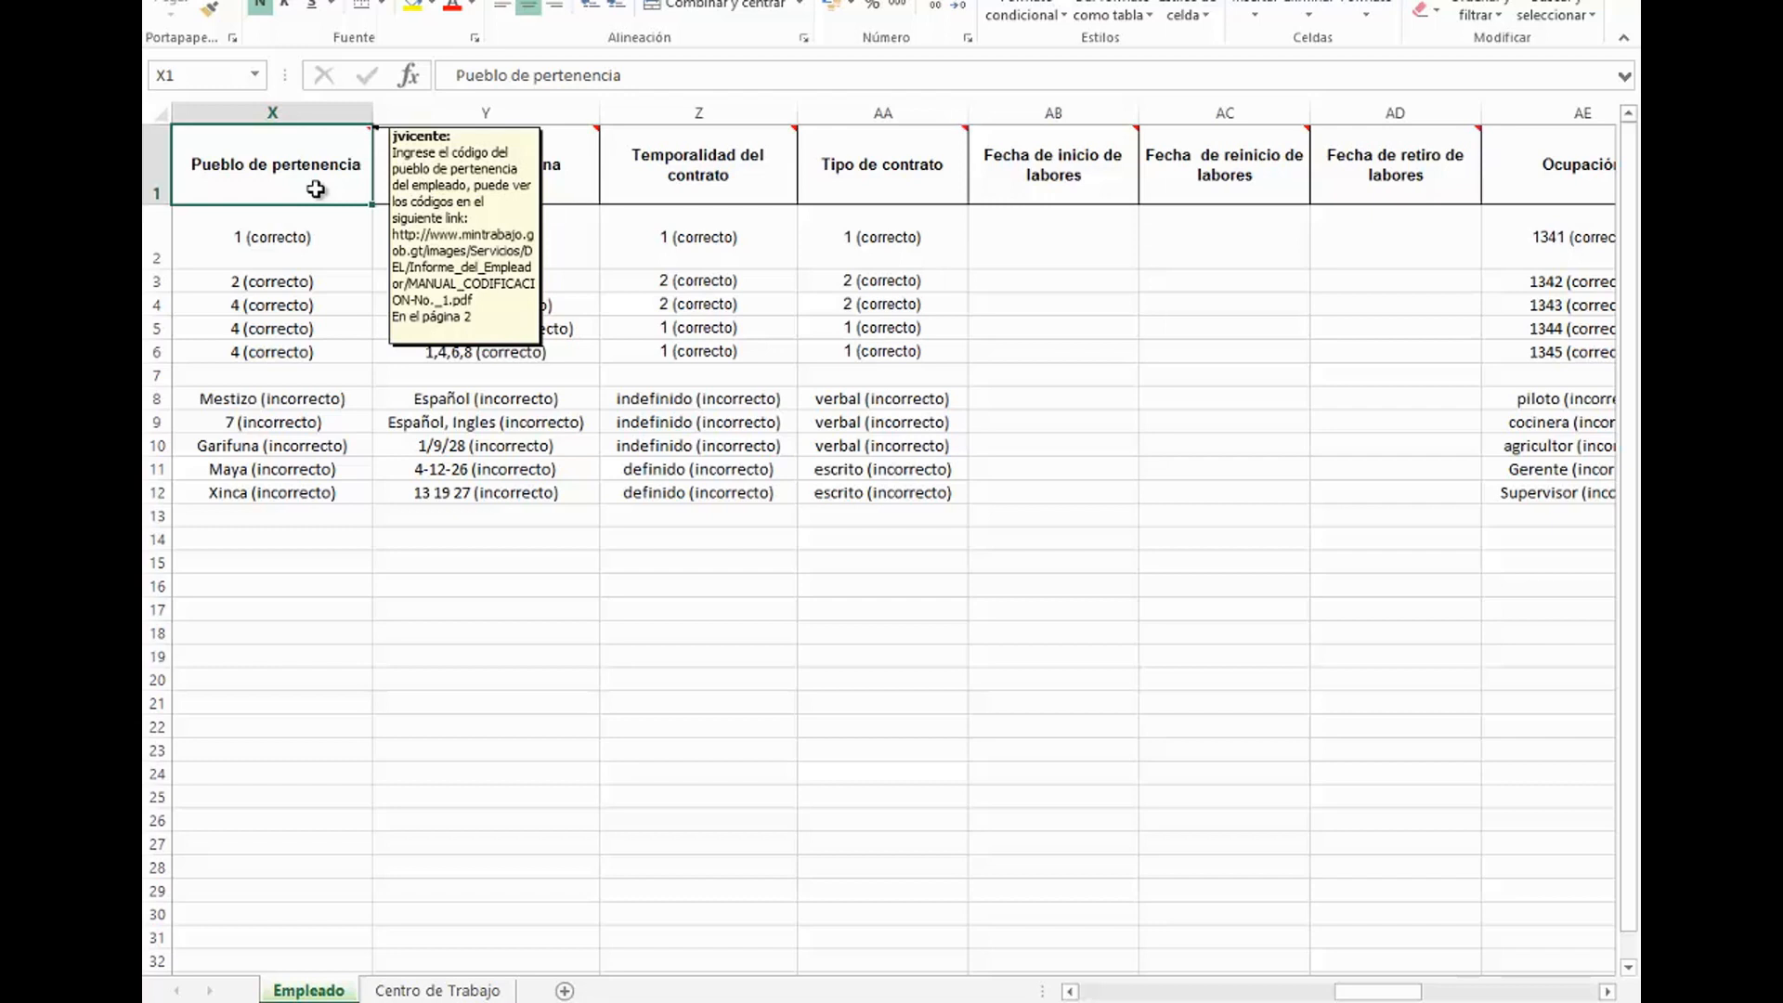
{"action": "left_click_drag", "start_coordinate": [279, 398], "coordinate": [357, 489]}
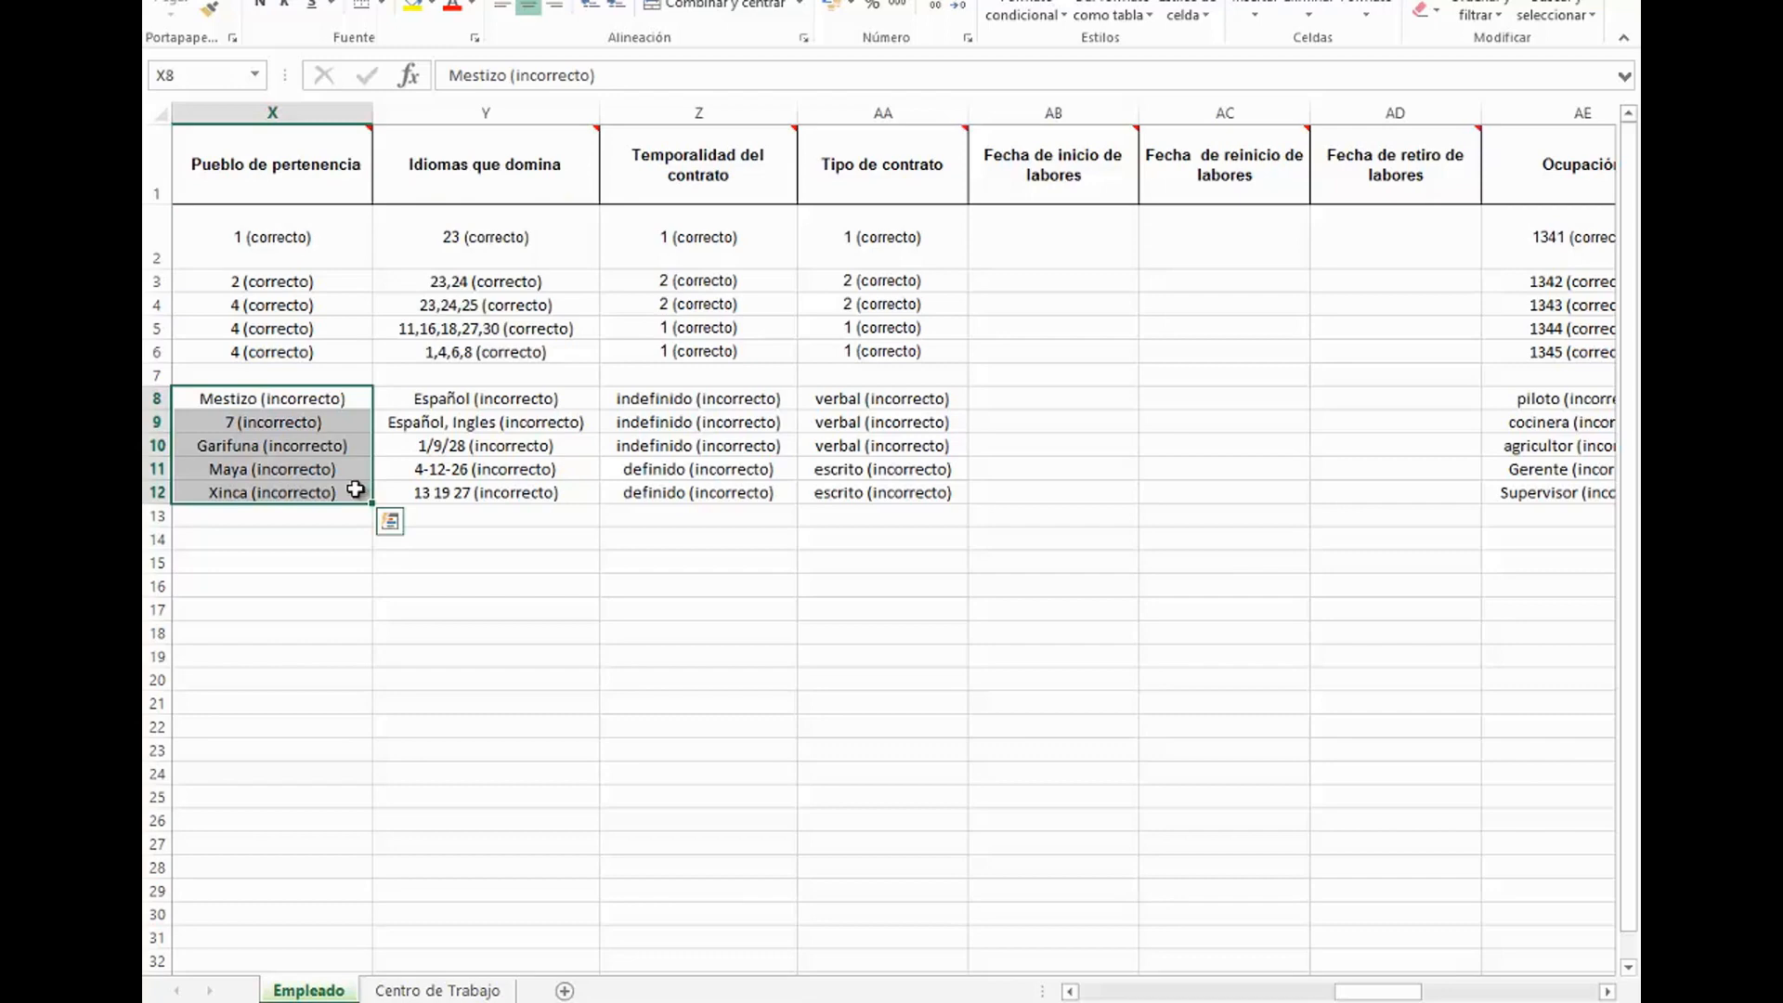
Step: Read the Idiomas que domina header note, and examine the correct examples in Y2:Y6 and the incorrect ones in Y8:Y12
{"action": "left_click", "coordinate": [477, 191]}
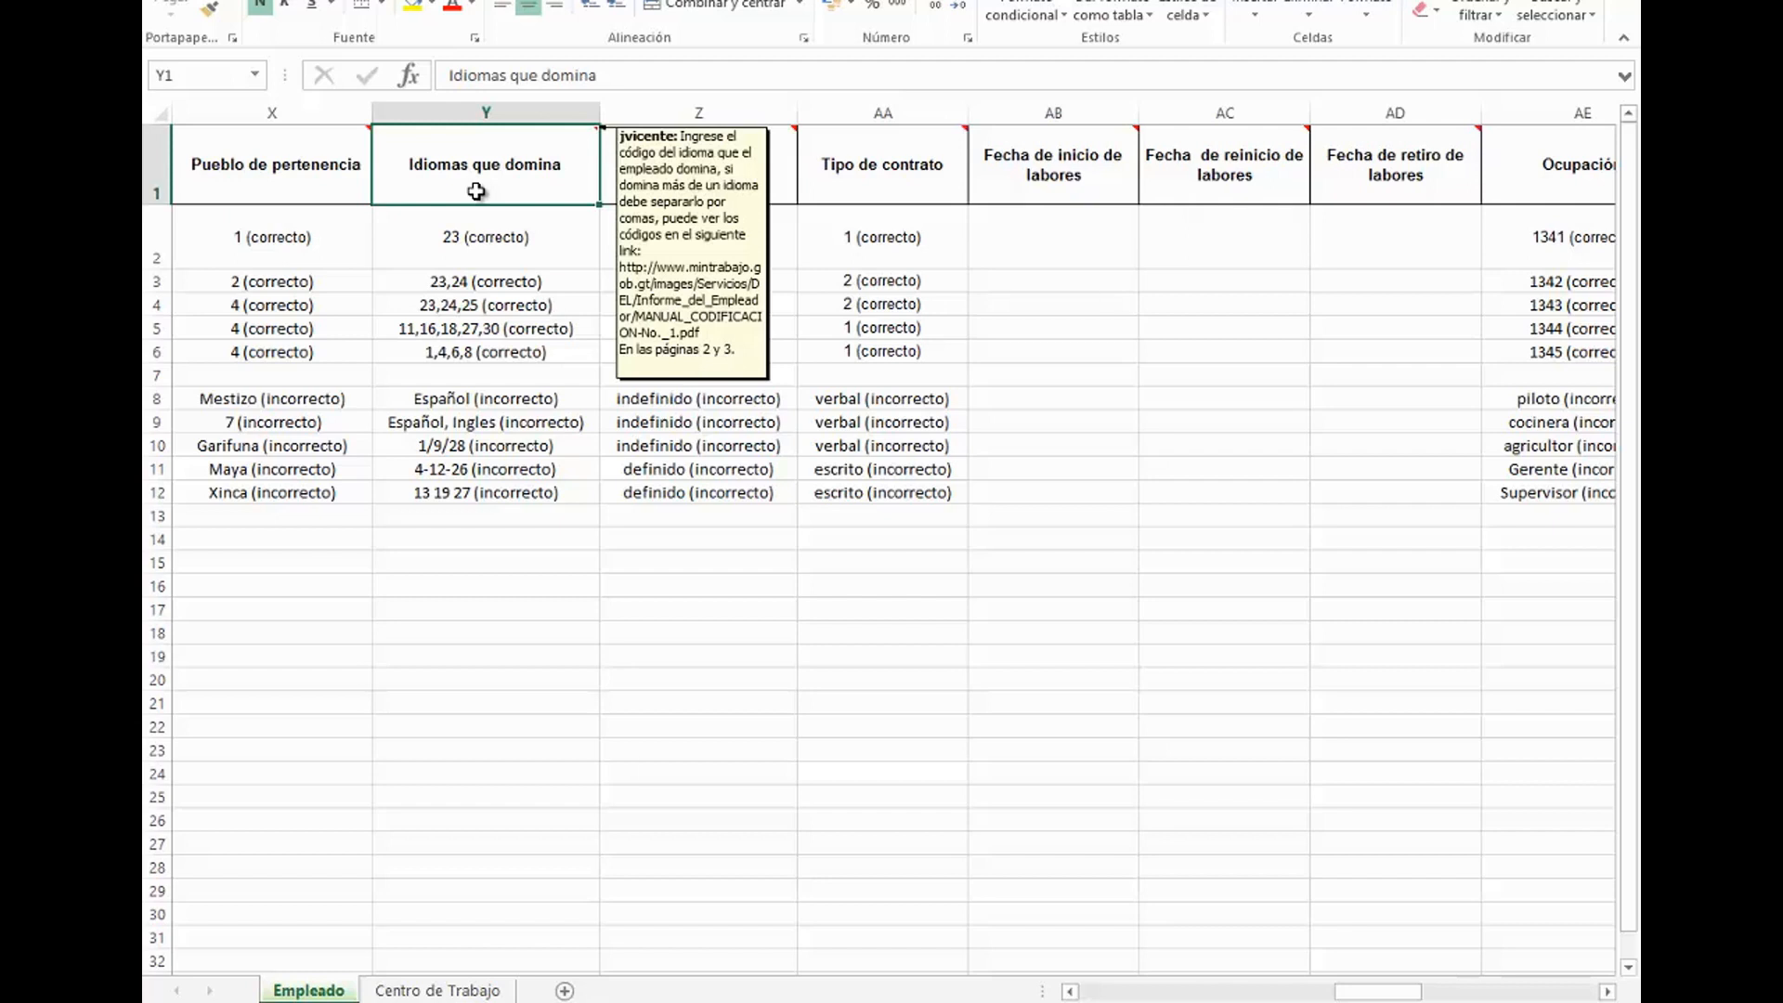
{"action": "left_click_drag", "start_coordinate": [408, 245], "coordinate": [403, 352]}
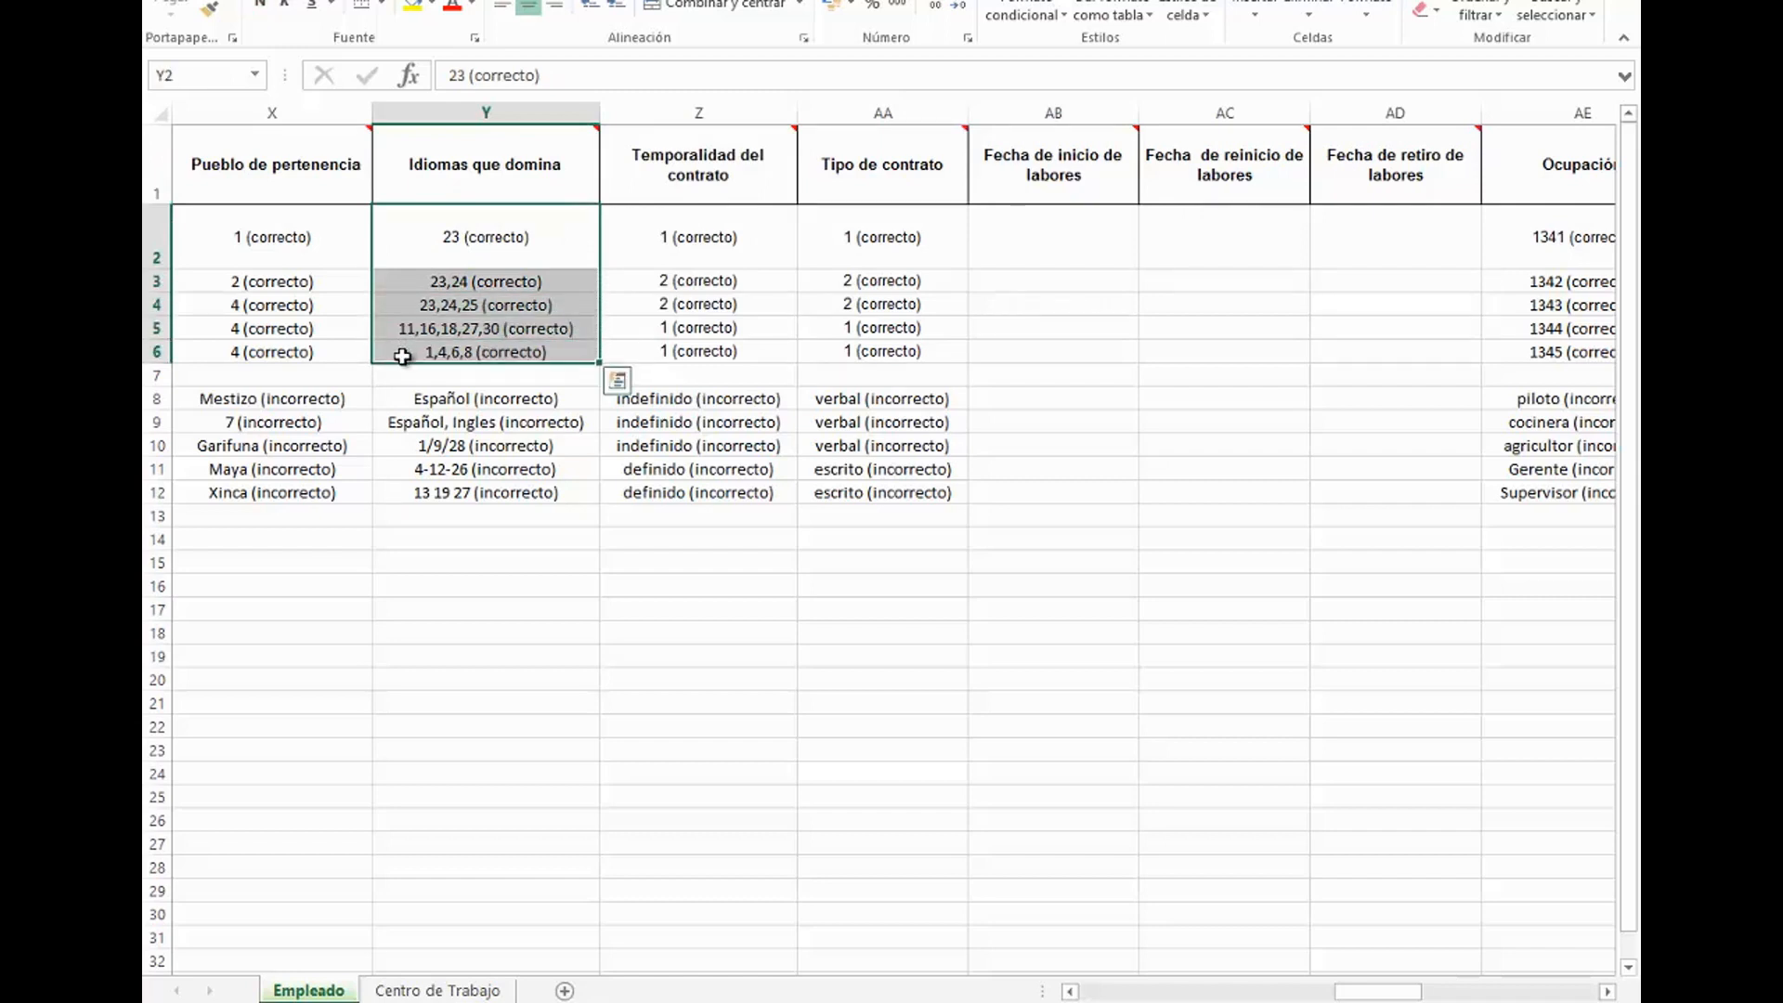
{"action": "left_click_drag", "start_coordinate": [399, 398], "coordinate": [396, 486]}
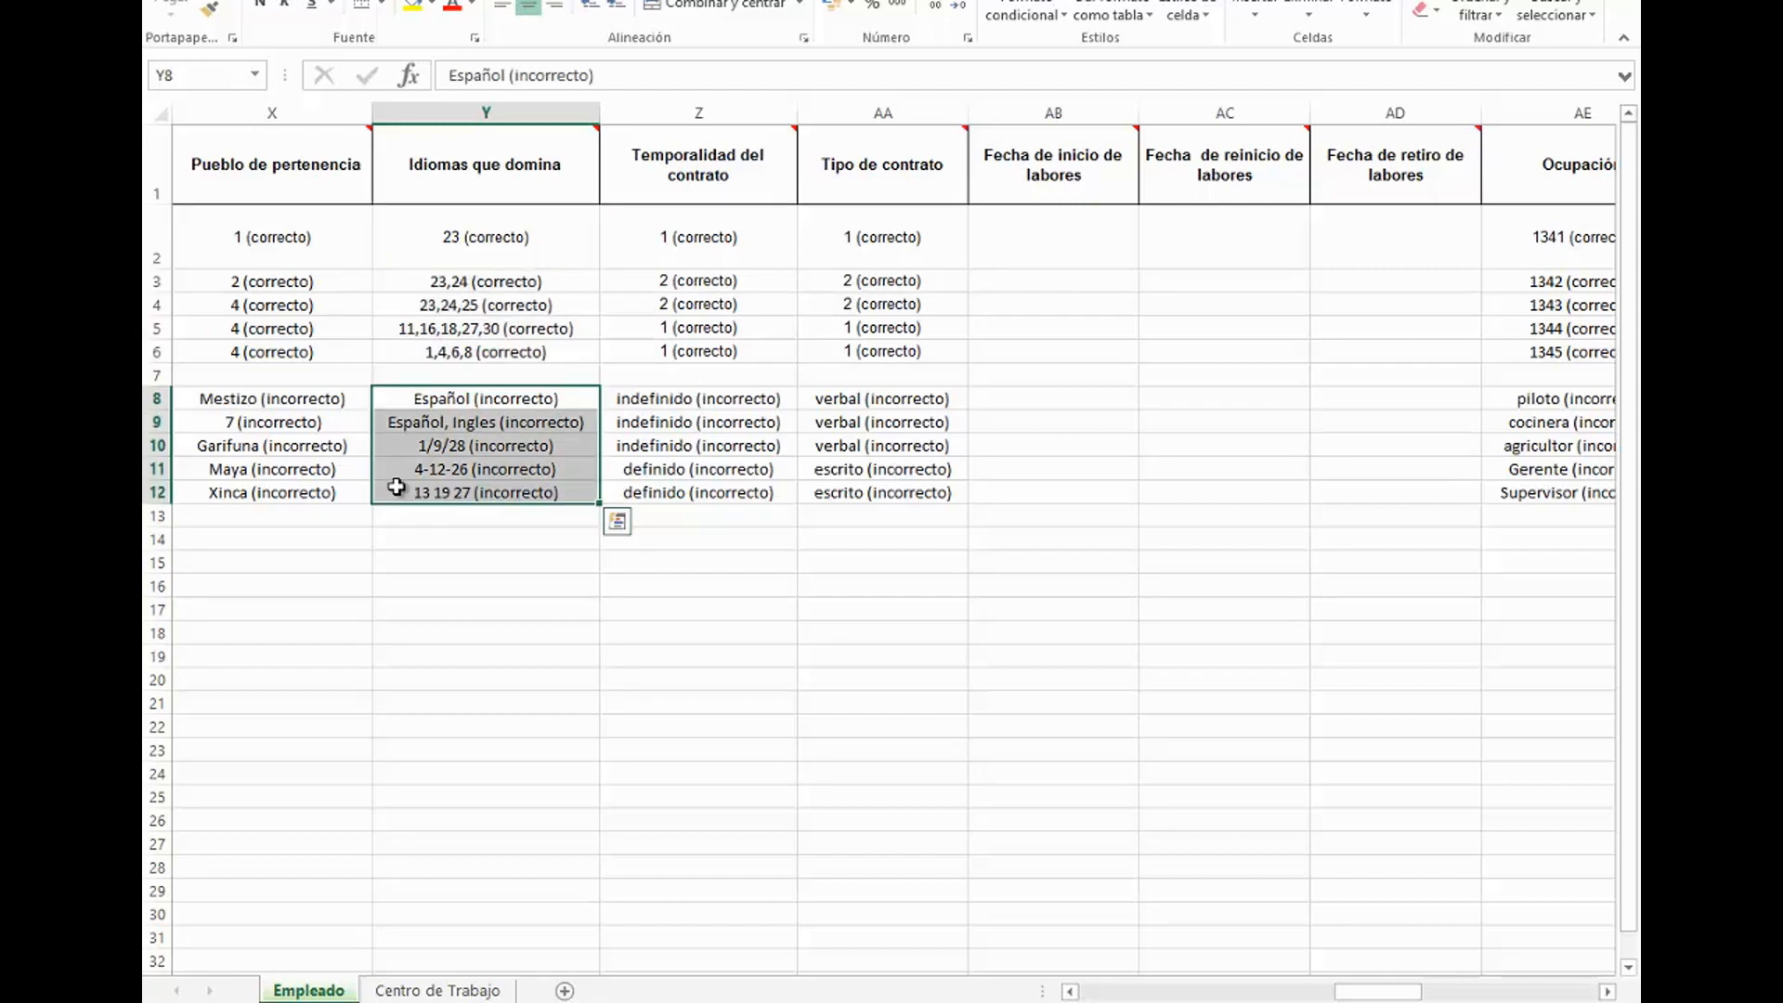
Step: Review the Temporalidad del contrato and Tipo de contrato columns: read each header note and examine the correct and incorrect examples in rows 2–6 and 8–12
{"action": "left_click", "coordinate": [618, 189]}
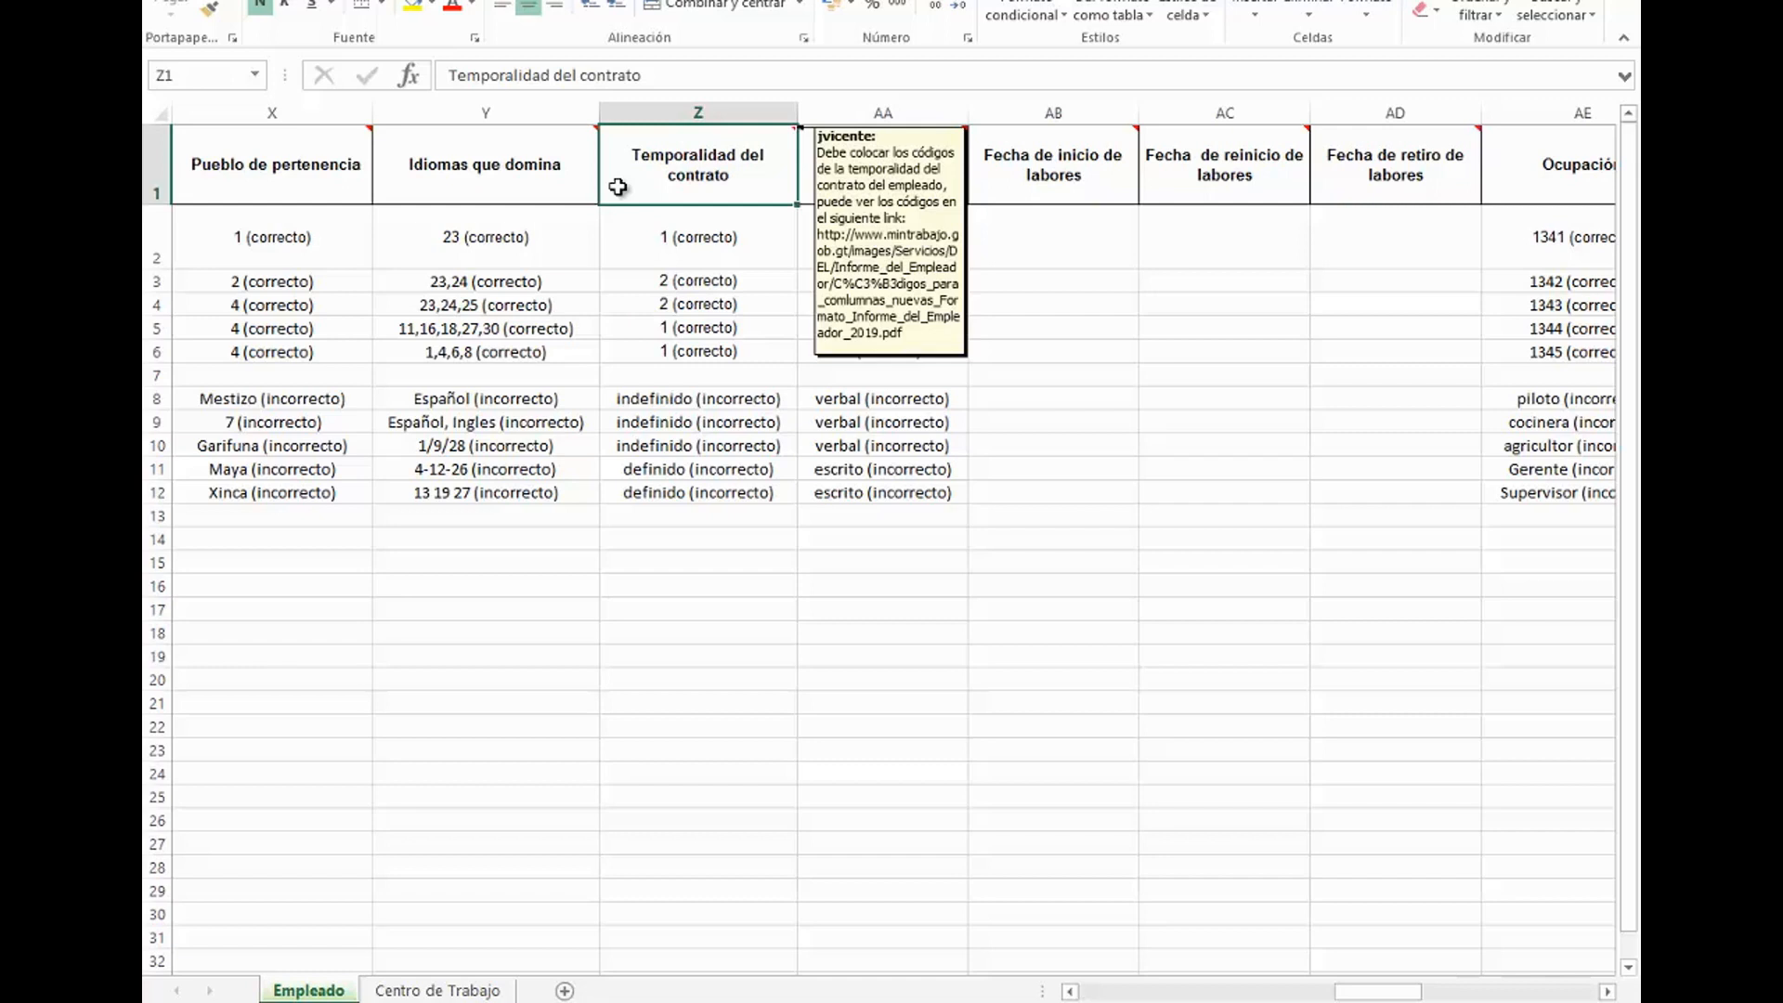
{"action": "left_click_drag", "start_coordinate": [617, 232], "coordinate": [623, 348]}
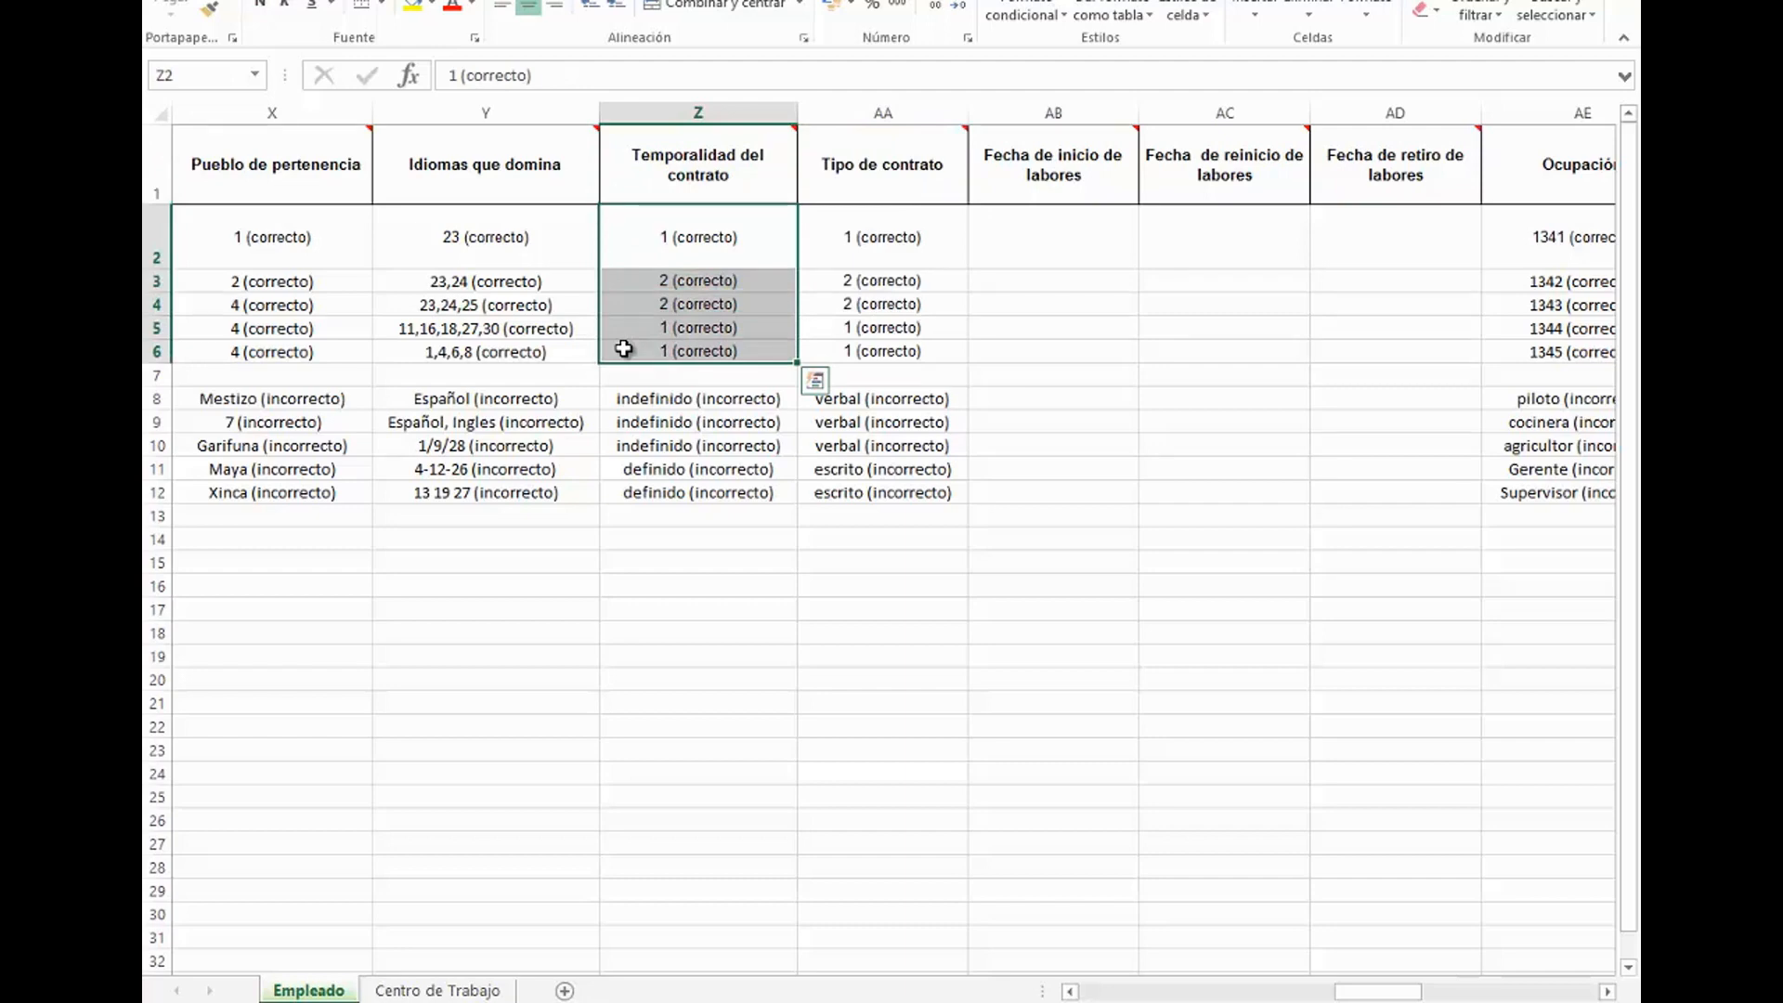
{"action": "left_click_drag", "start_coordinate": [758, 407], "coordinate": [756, 490]}
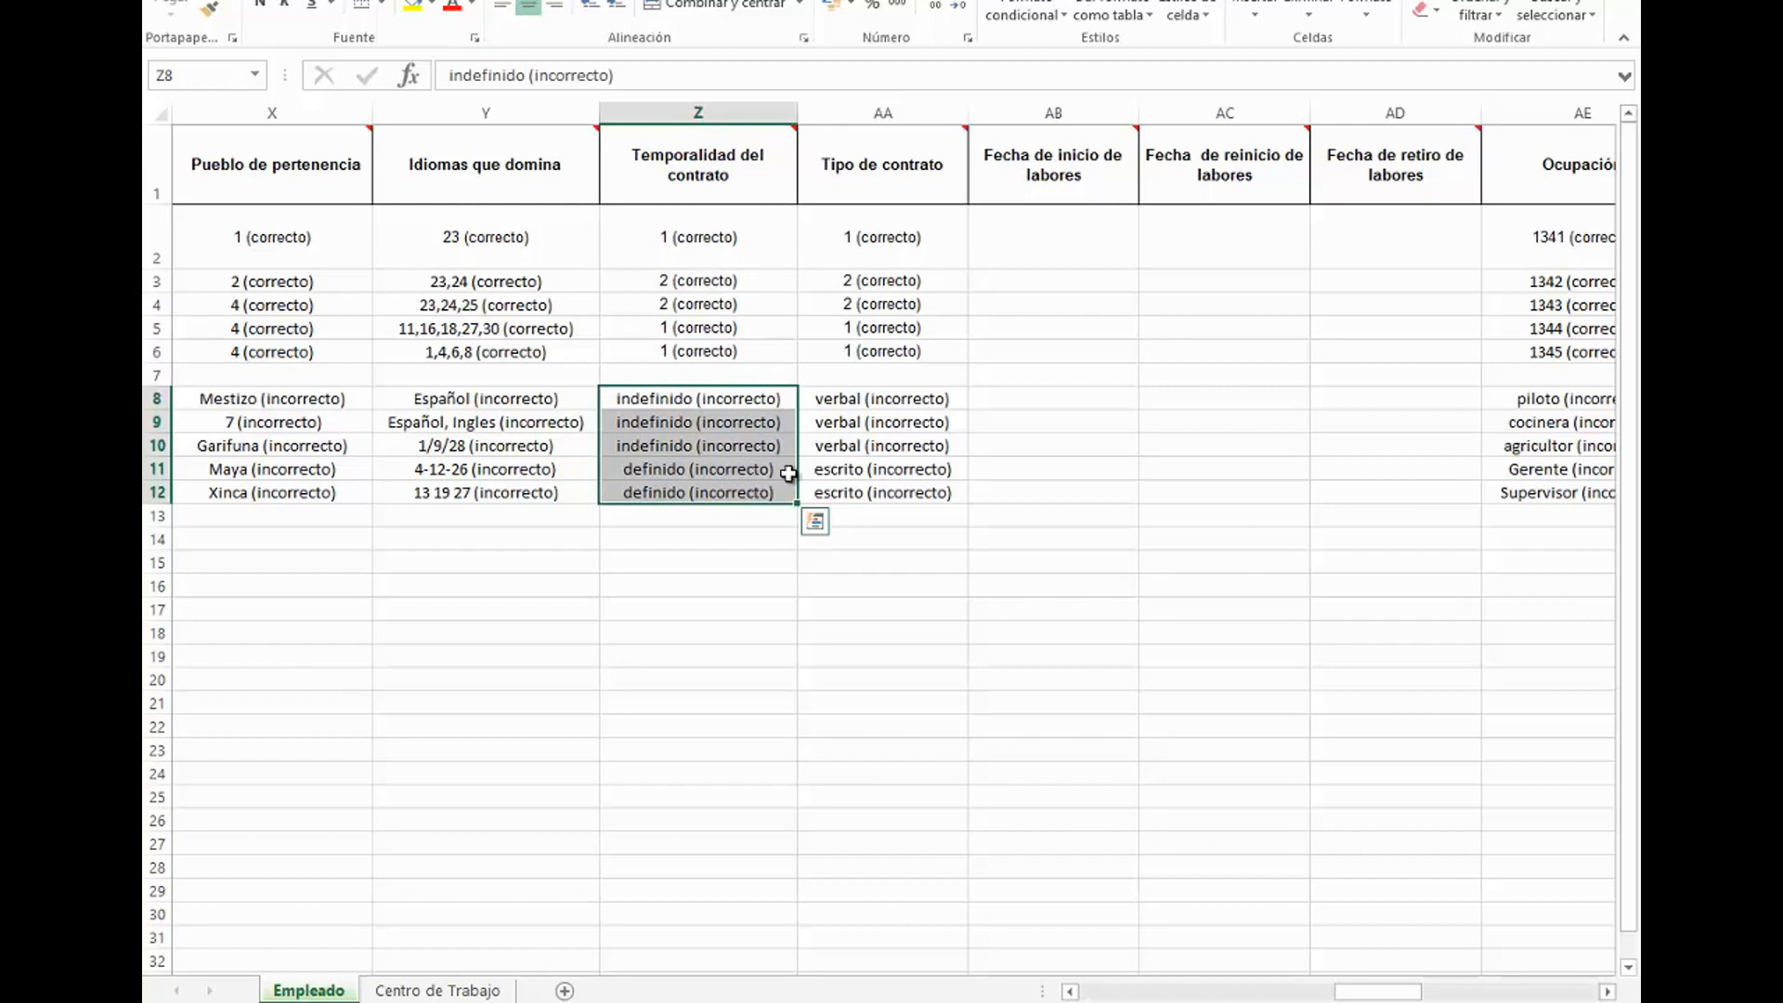
{"action": "left_click", "coordinate": [849, 195]}
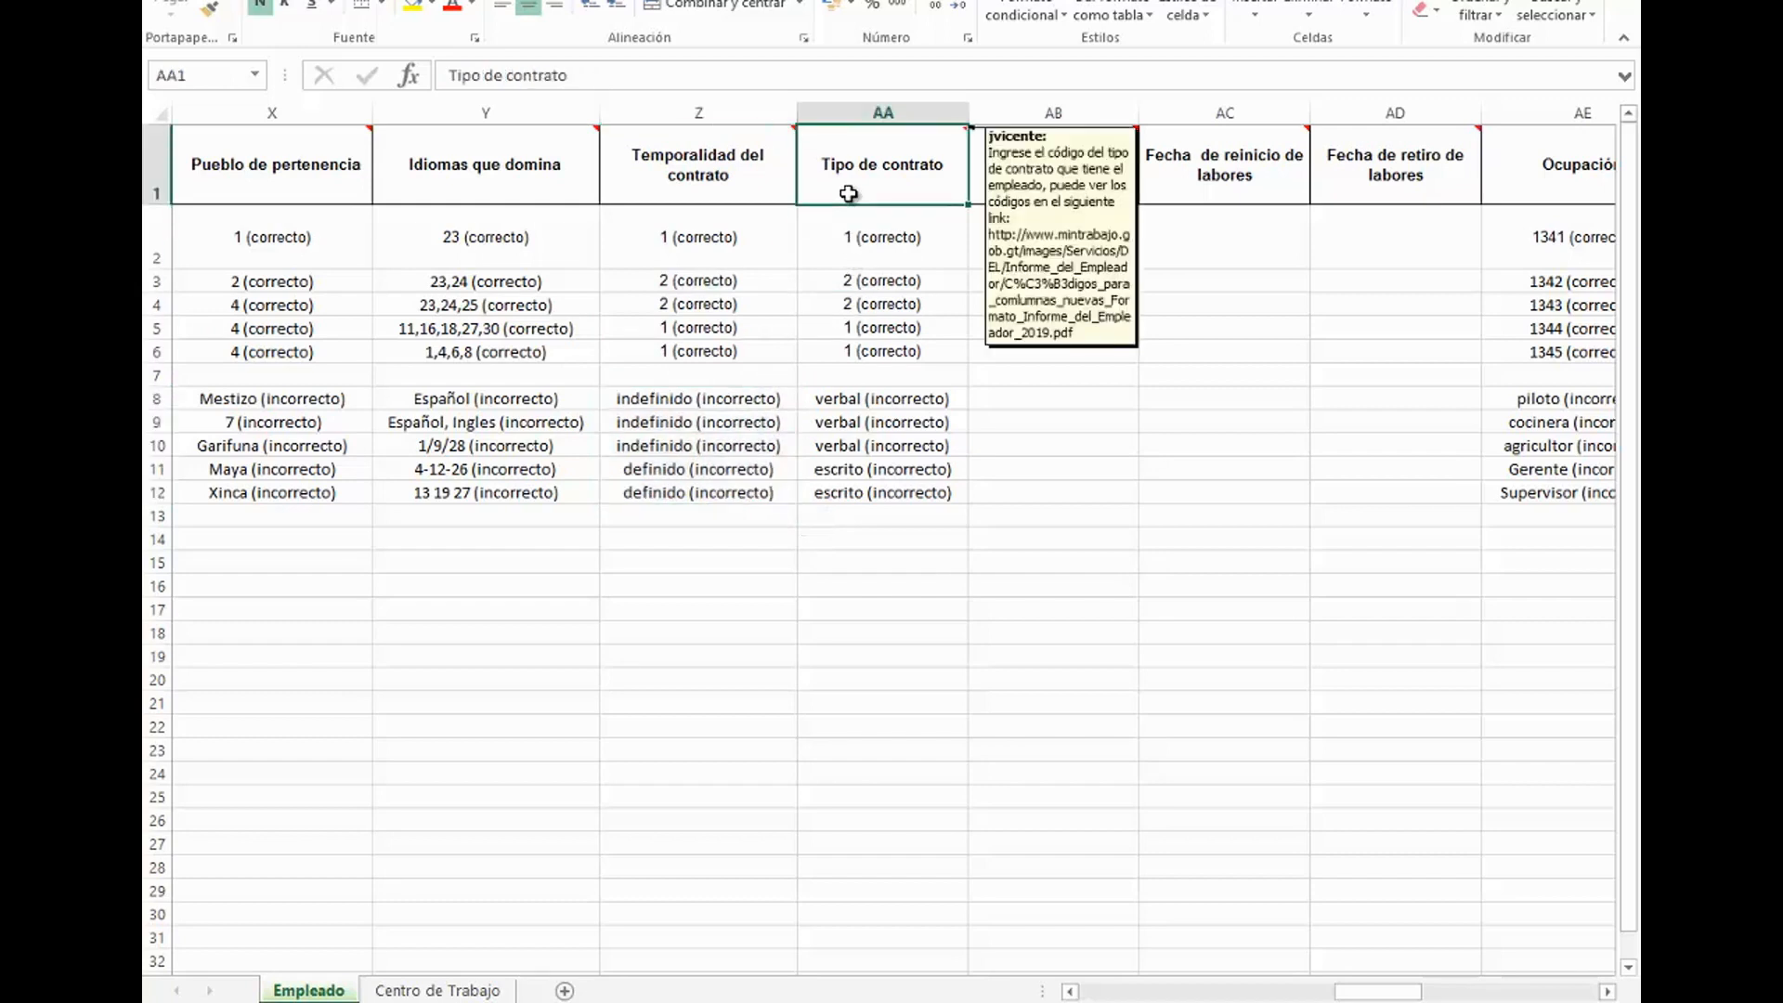
{"action": "left_click_drag", "start_coordinate": [840, 227], "coordinate": [811, 350]}
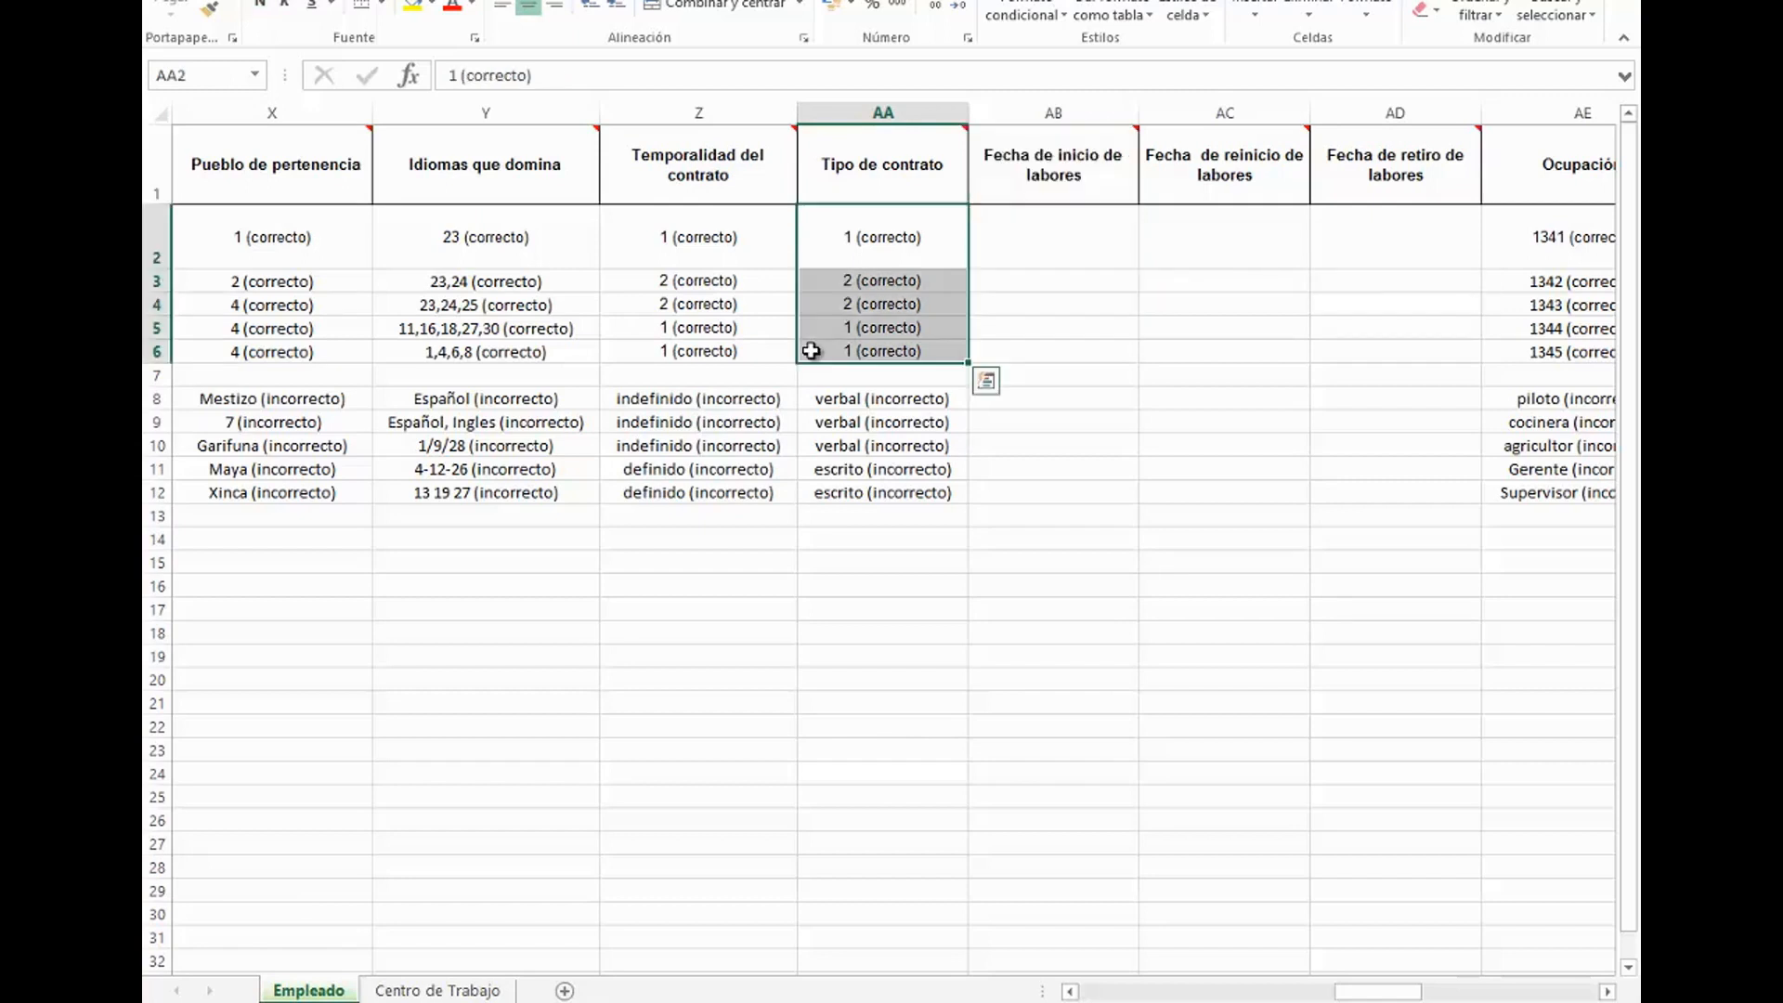
{"action": "left_click_drag", "start_coordinate": [897, 397], "coordinate": [920, 492]}
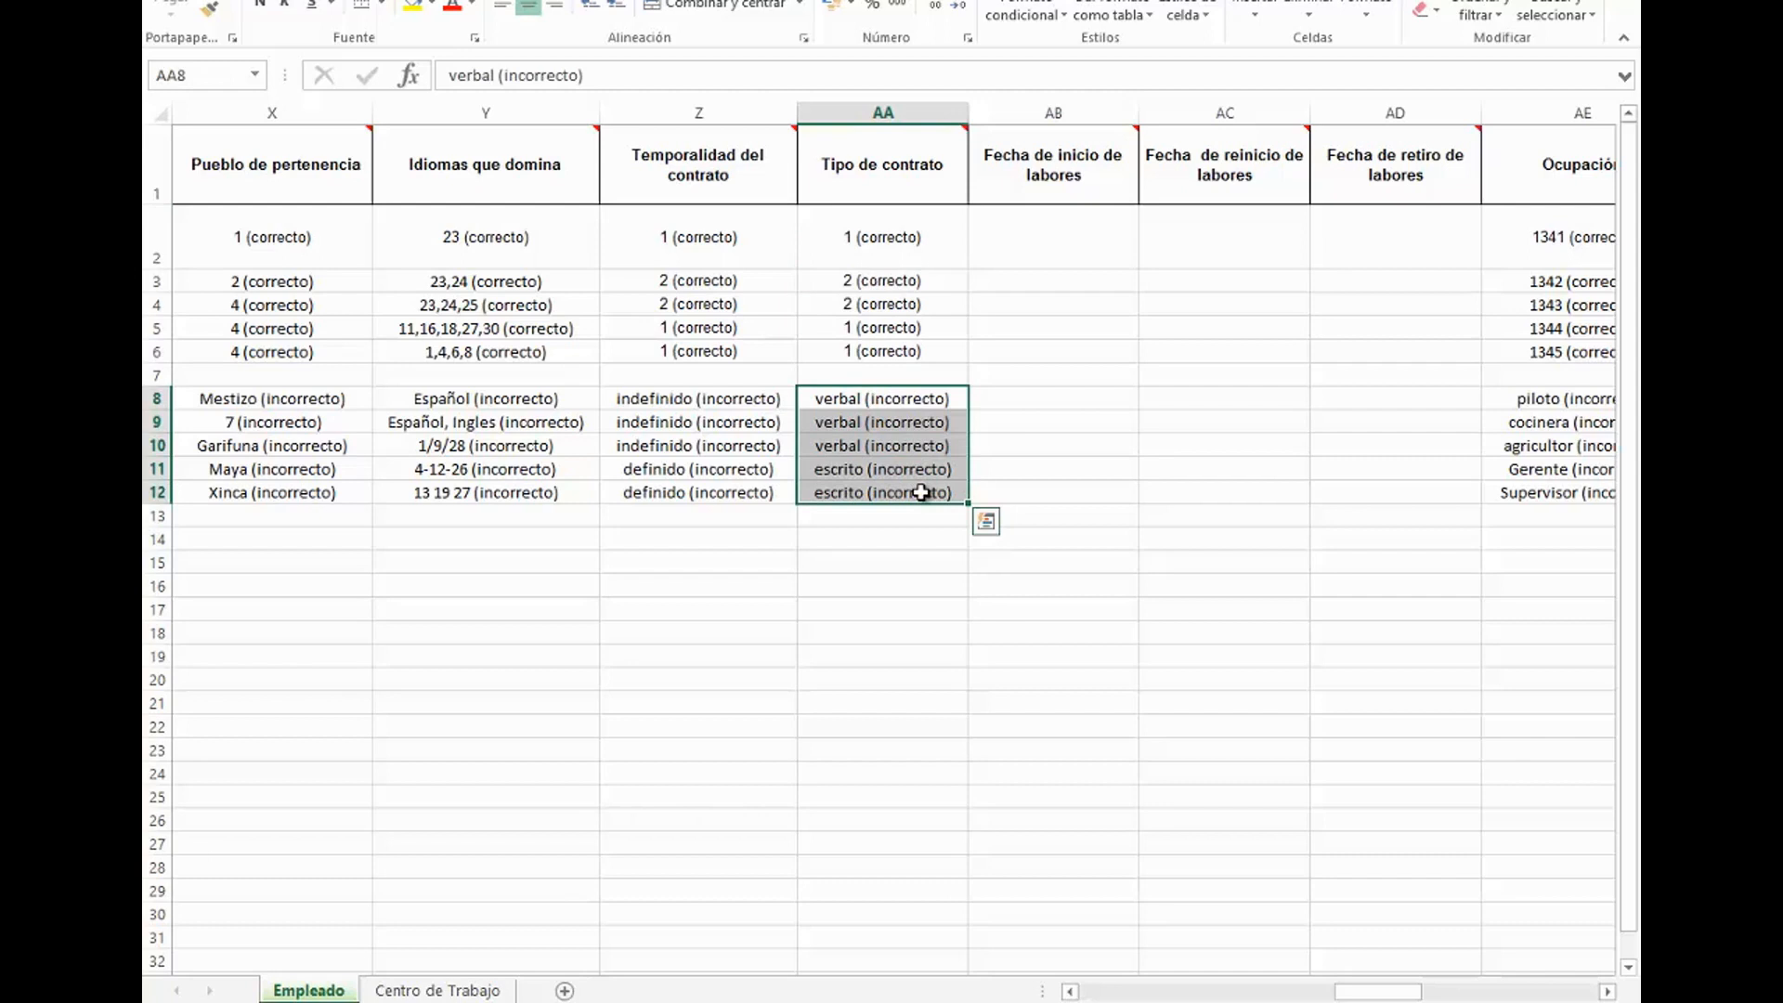
Step: Read the Fecha de inicio de labores note, and enter 02/01/2005 in AB2 as the correct example and "dos de enero de 2005" in AB8 as the incorrect one
{"action": "left_click", "coordinate": [1003, 192]}
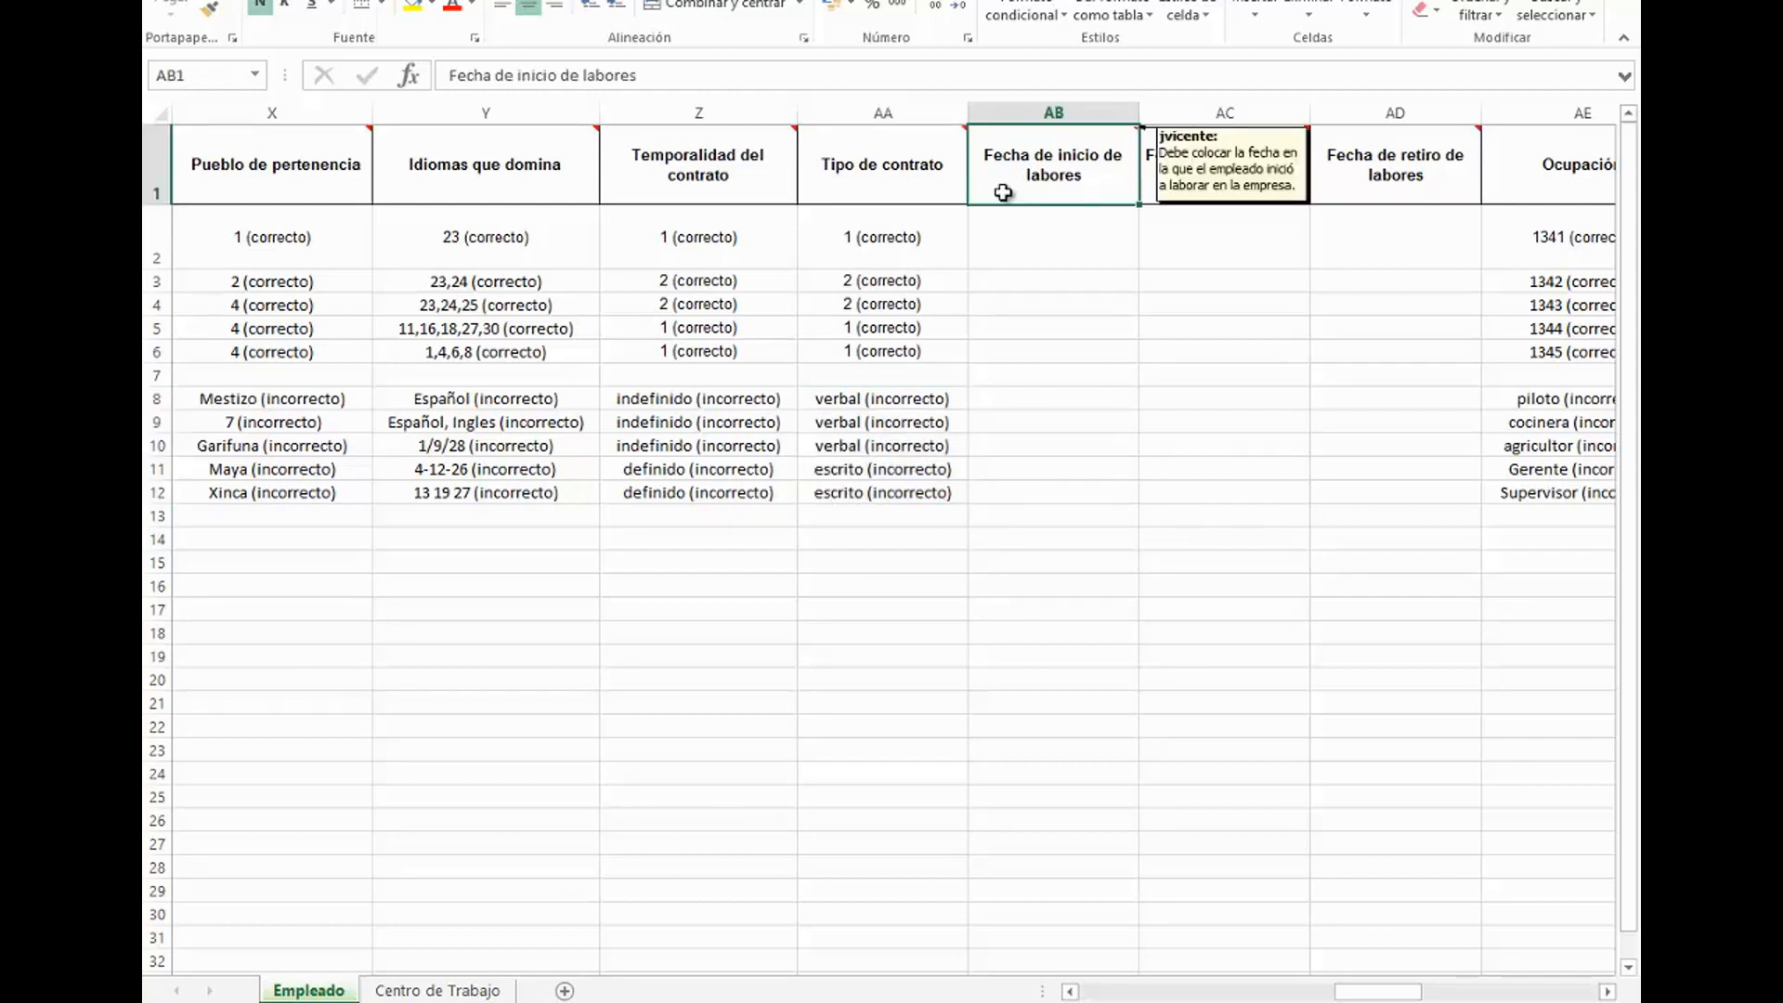
{"action": "left_click", "coordinate": [1001, 243]}
{"action": "type", "text": "02/0"}
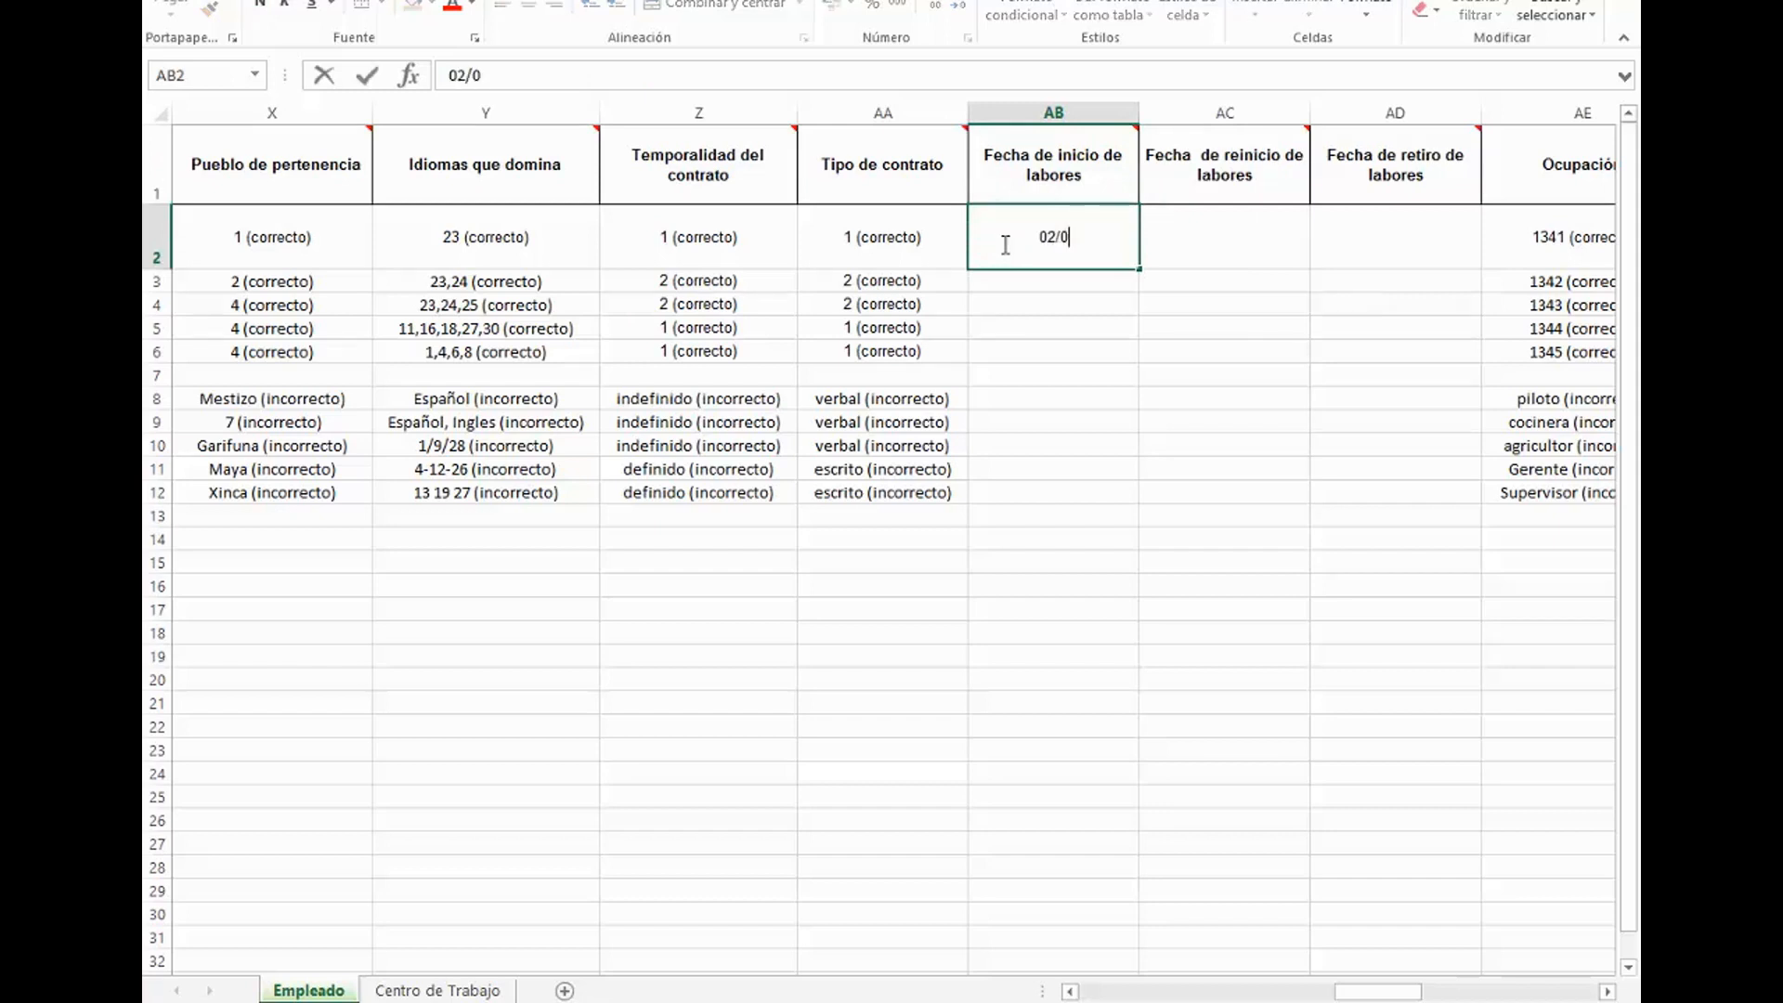
{"action": "type", "text": "1/2005"}
{"action": "left_click", "coordinate": [999, 398]}
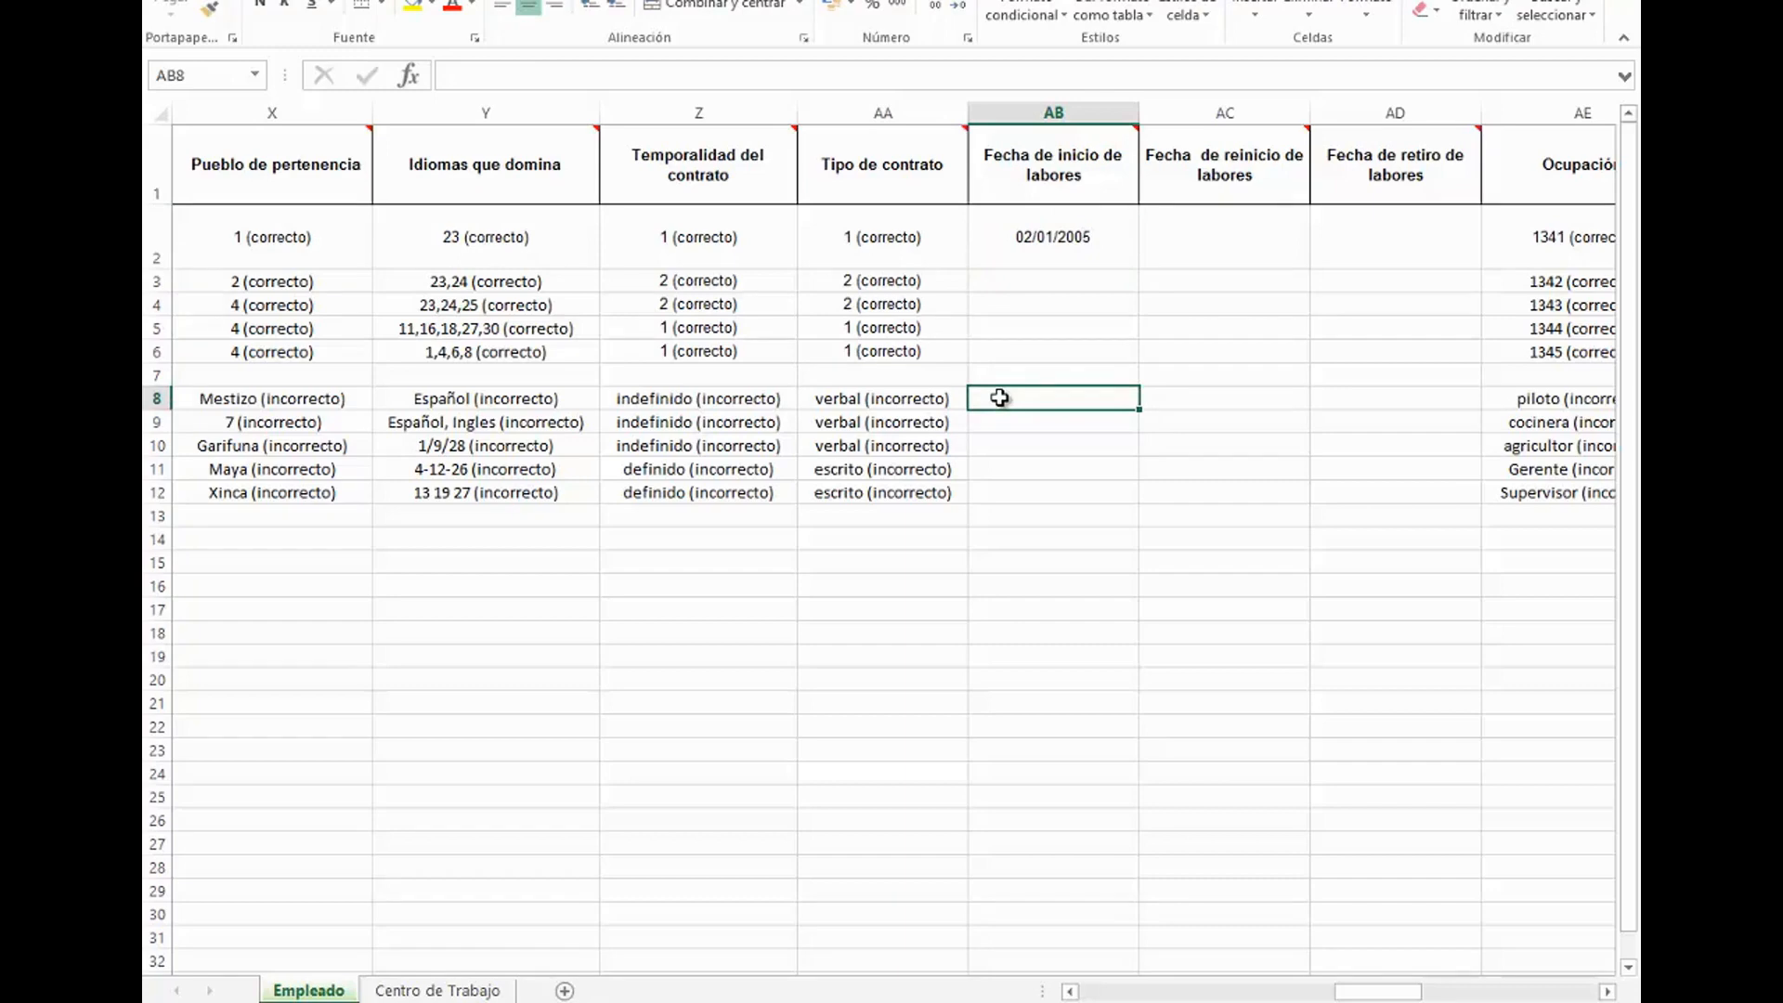
{"action": "type", "text": "dos de"}
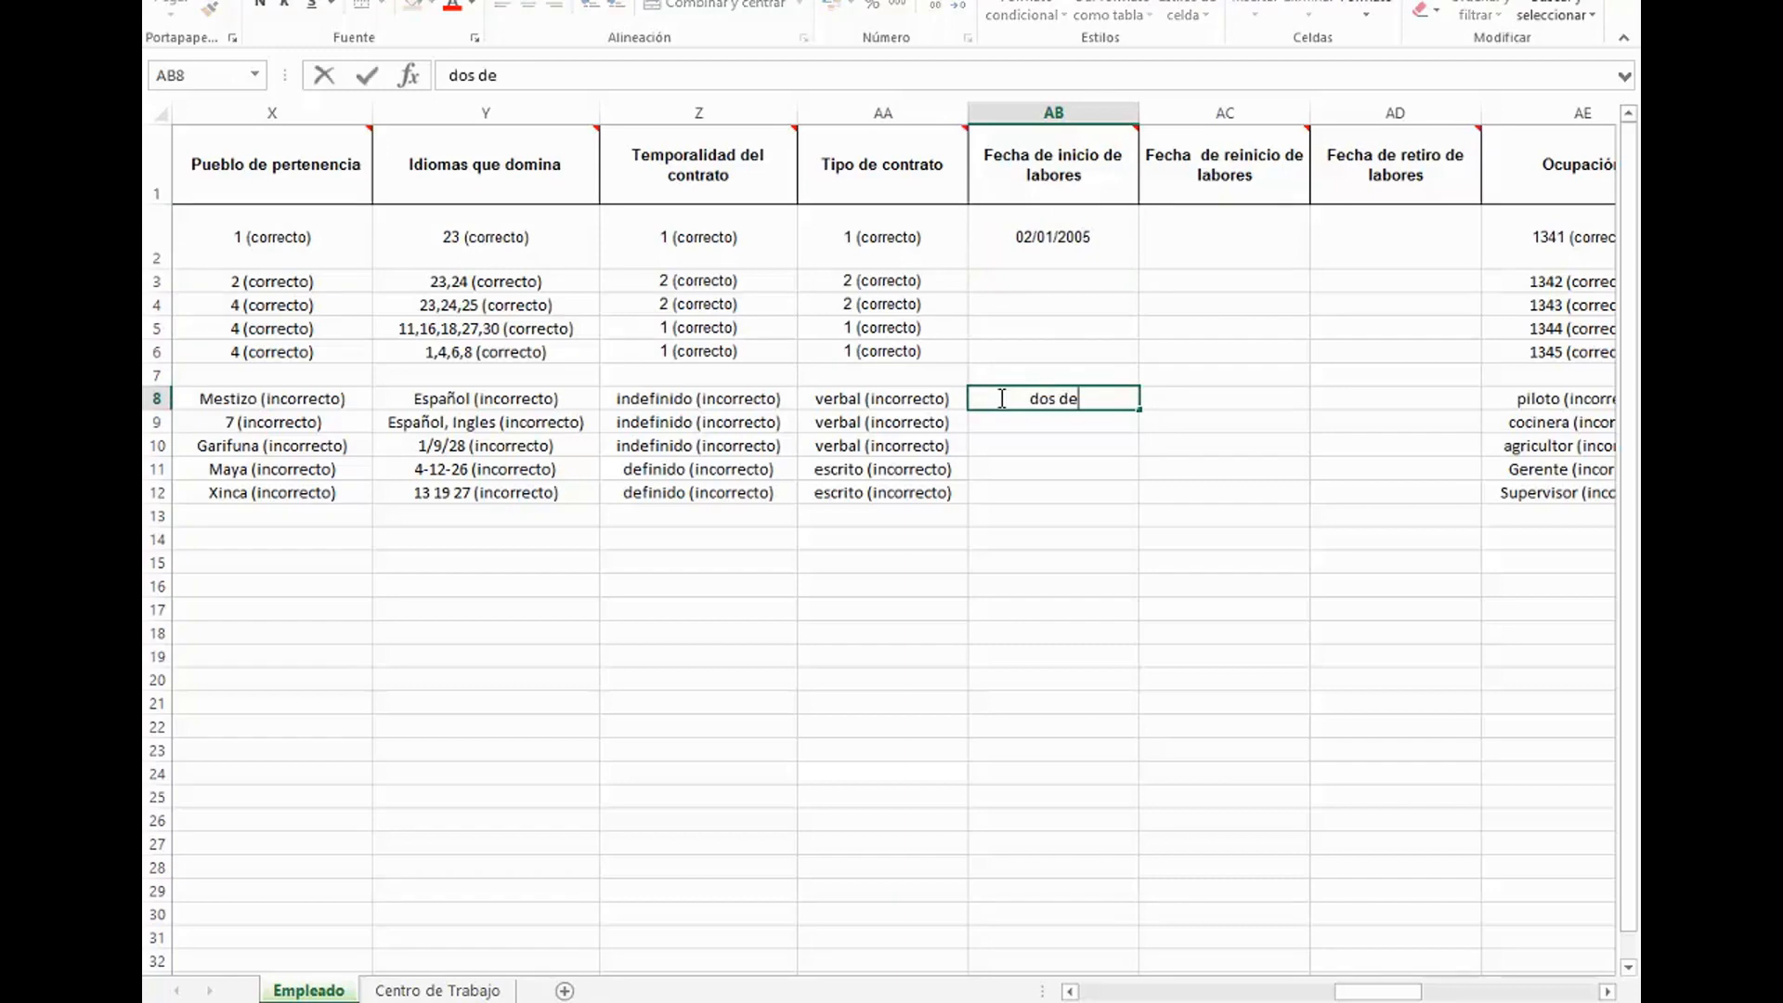
{"action": "type", "text": " enero de 2005"}
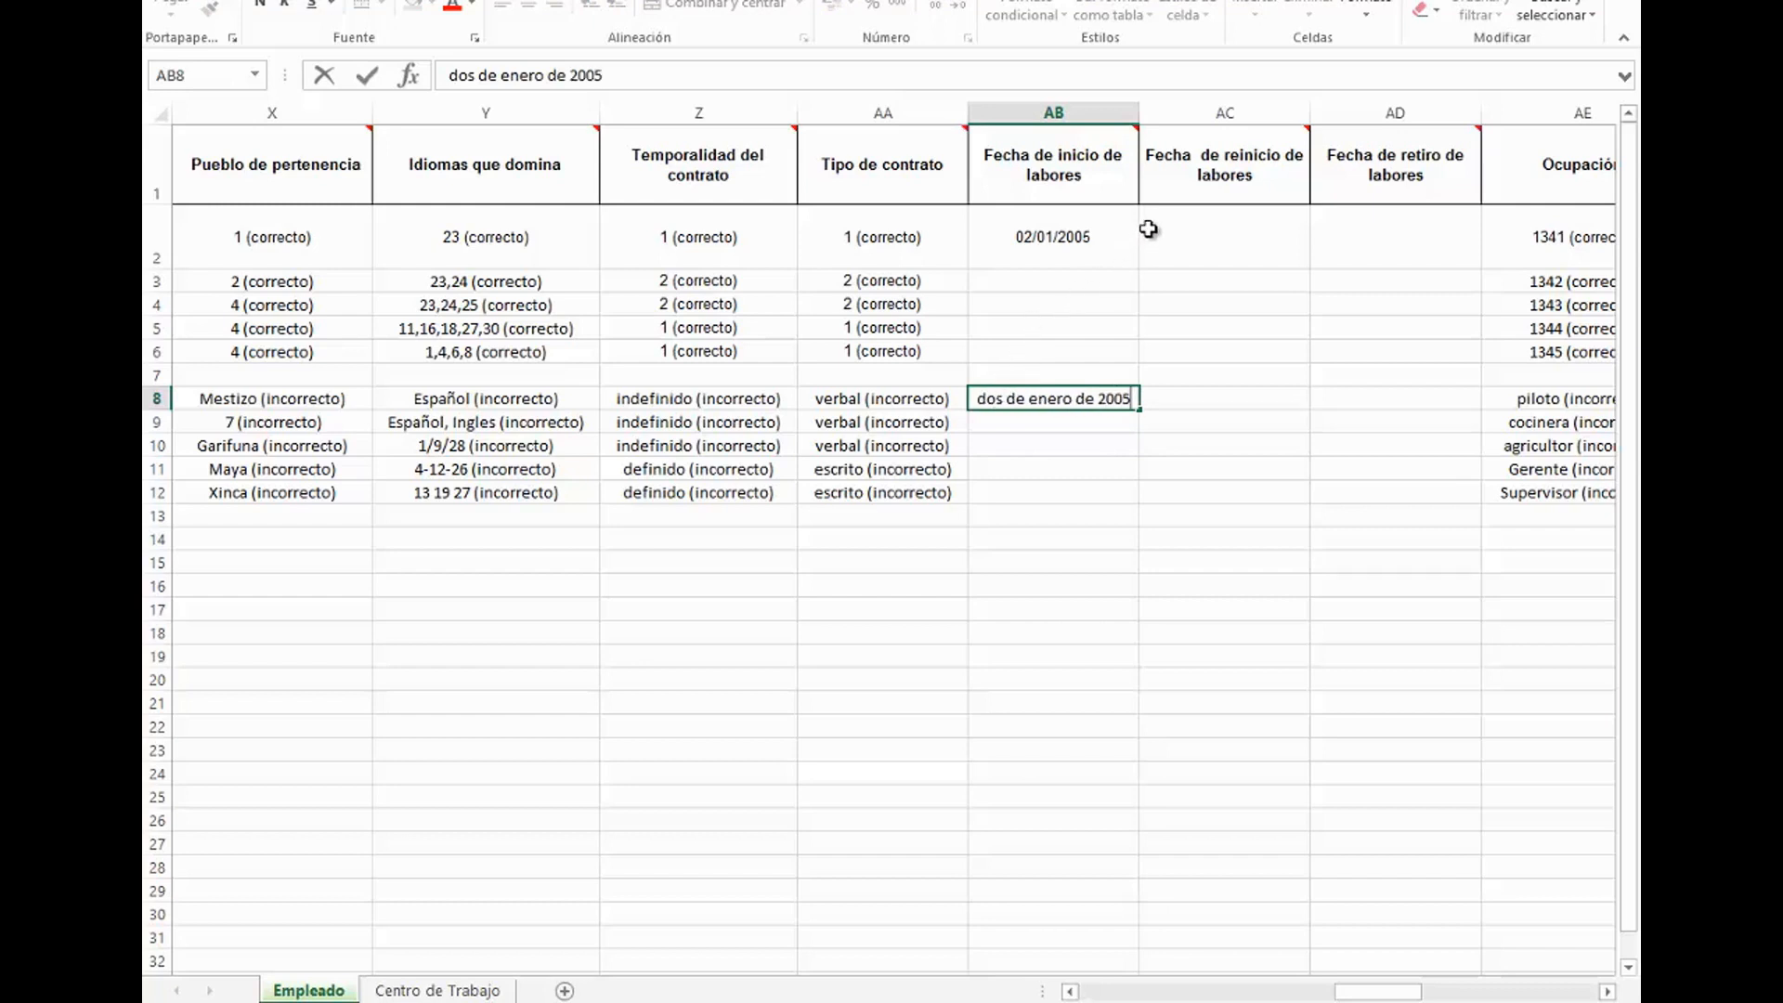
Step: Read the header notes of the Fecha de reinicio de labores and Fecha de retiro de labores columns, checking the cell below each header
{"action": "left_click", "coordinate": [1161, 200]}
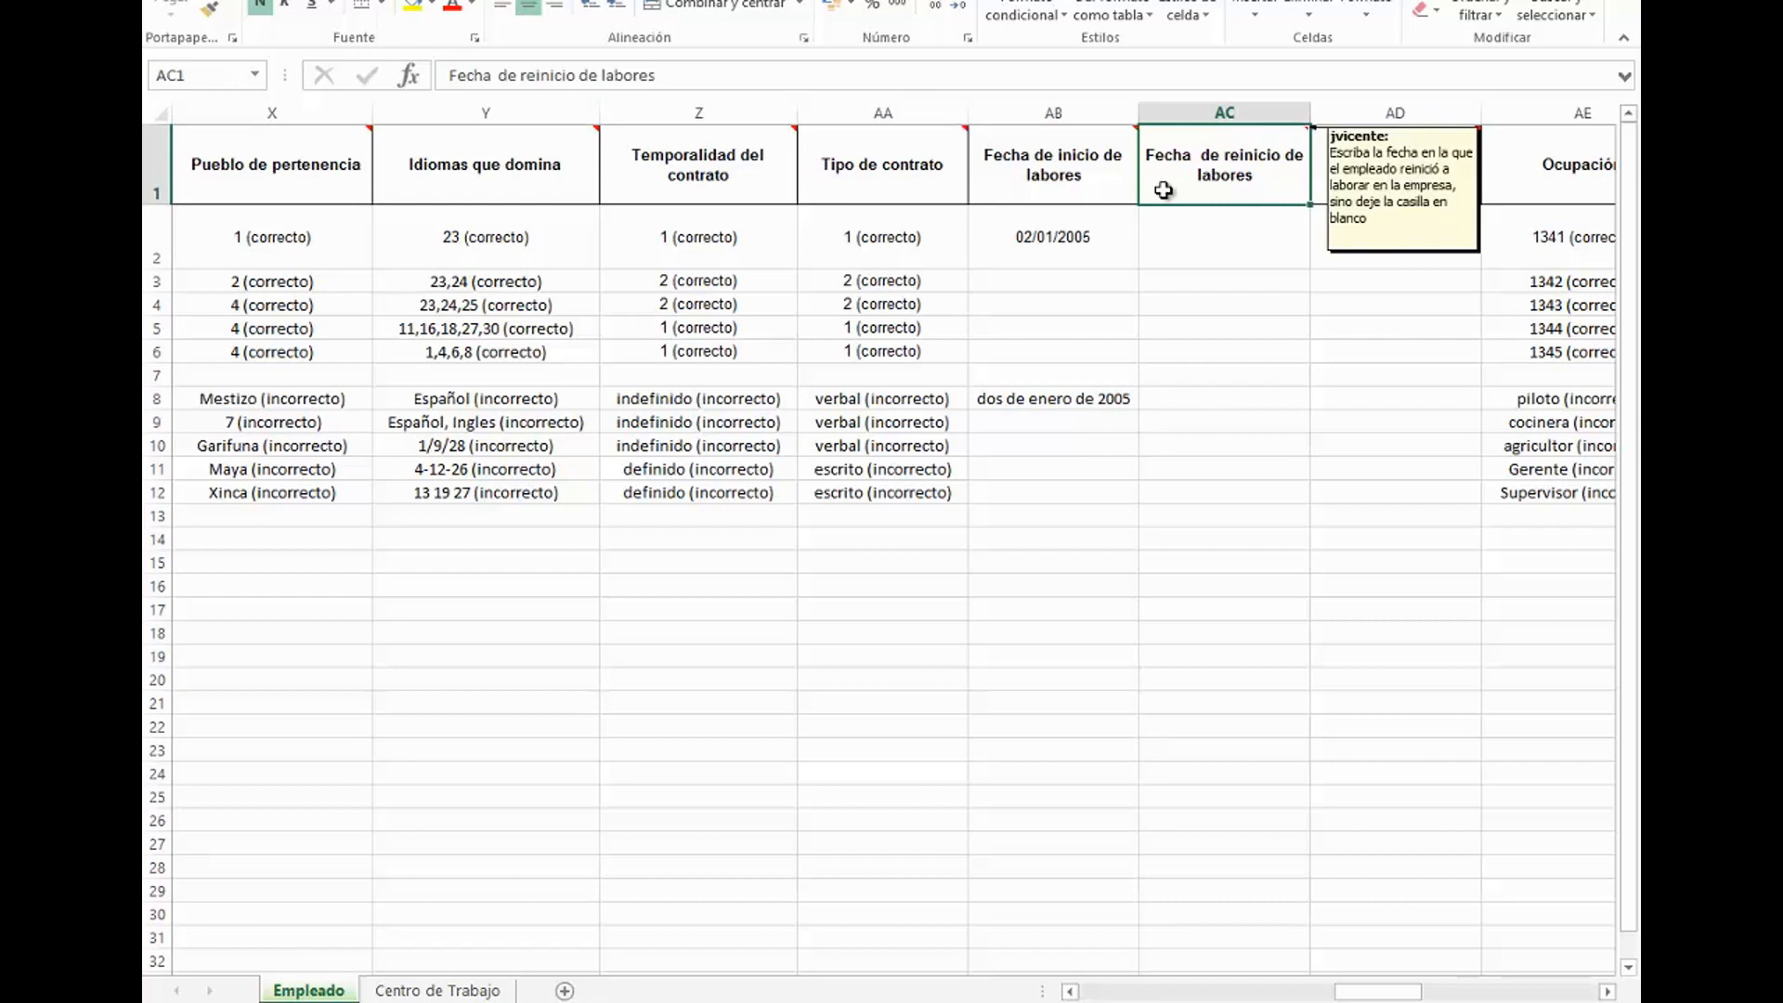
{"action": "left_click", "coordinate": [1175, 234]}
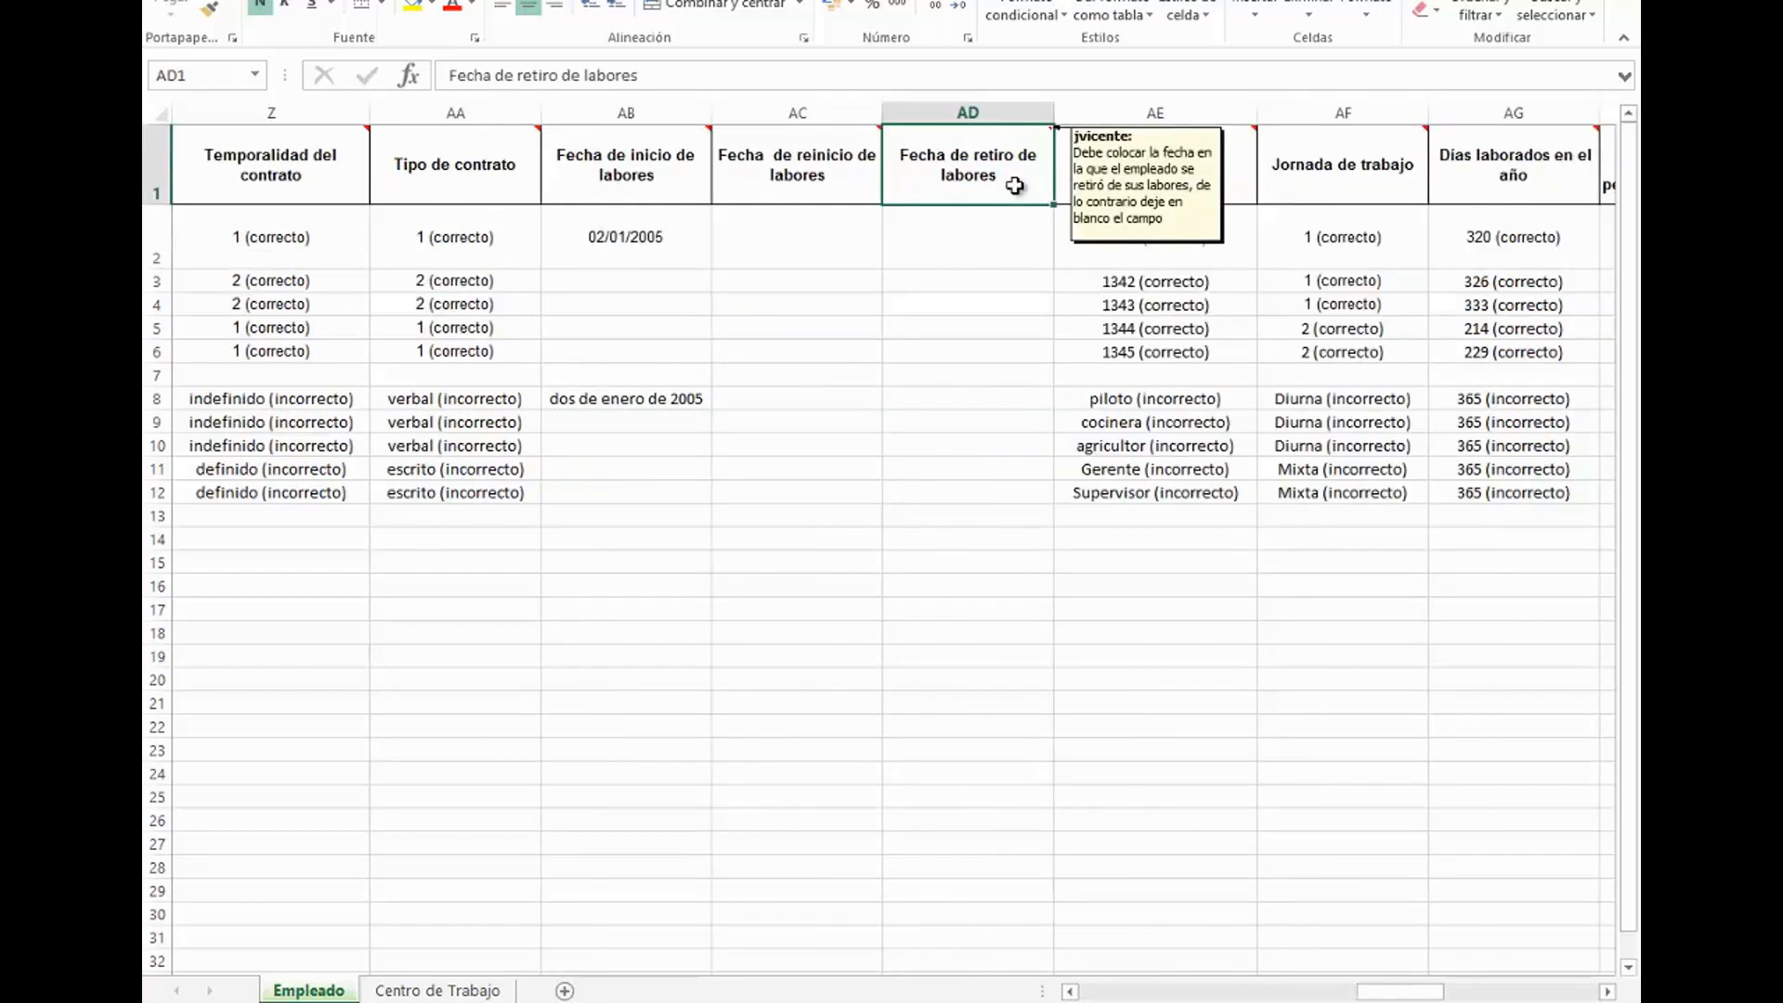
{"action": "left_click", "coordinate": [1007, 242]}
Step: Review the Ocupación and Jornada de trabajo columns: read both header notes and examine their correct and incorrect examples in rows 2–6 and 8–12
{"action": "left_click", "coordinate": [1092, 182]}
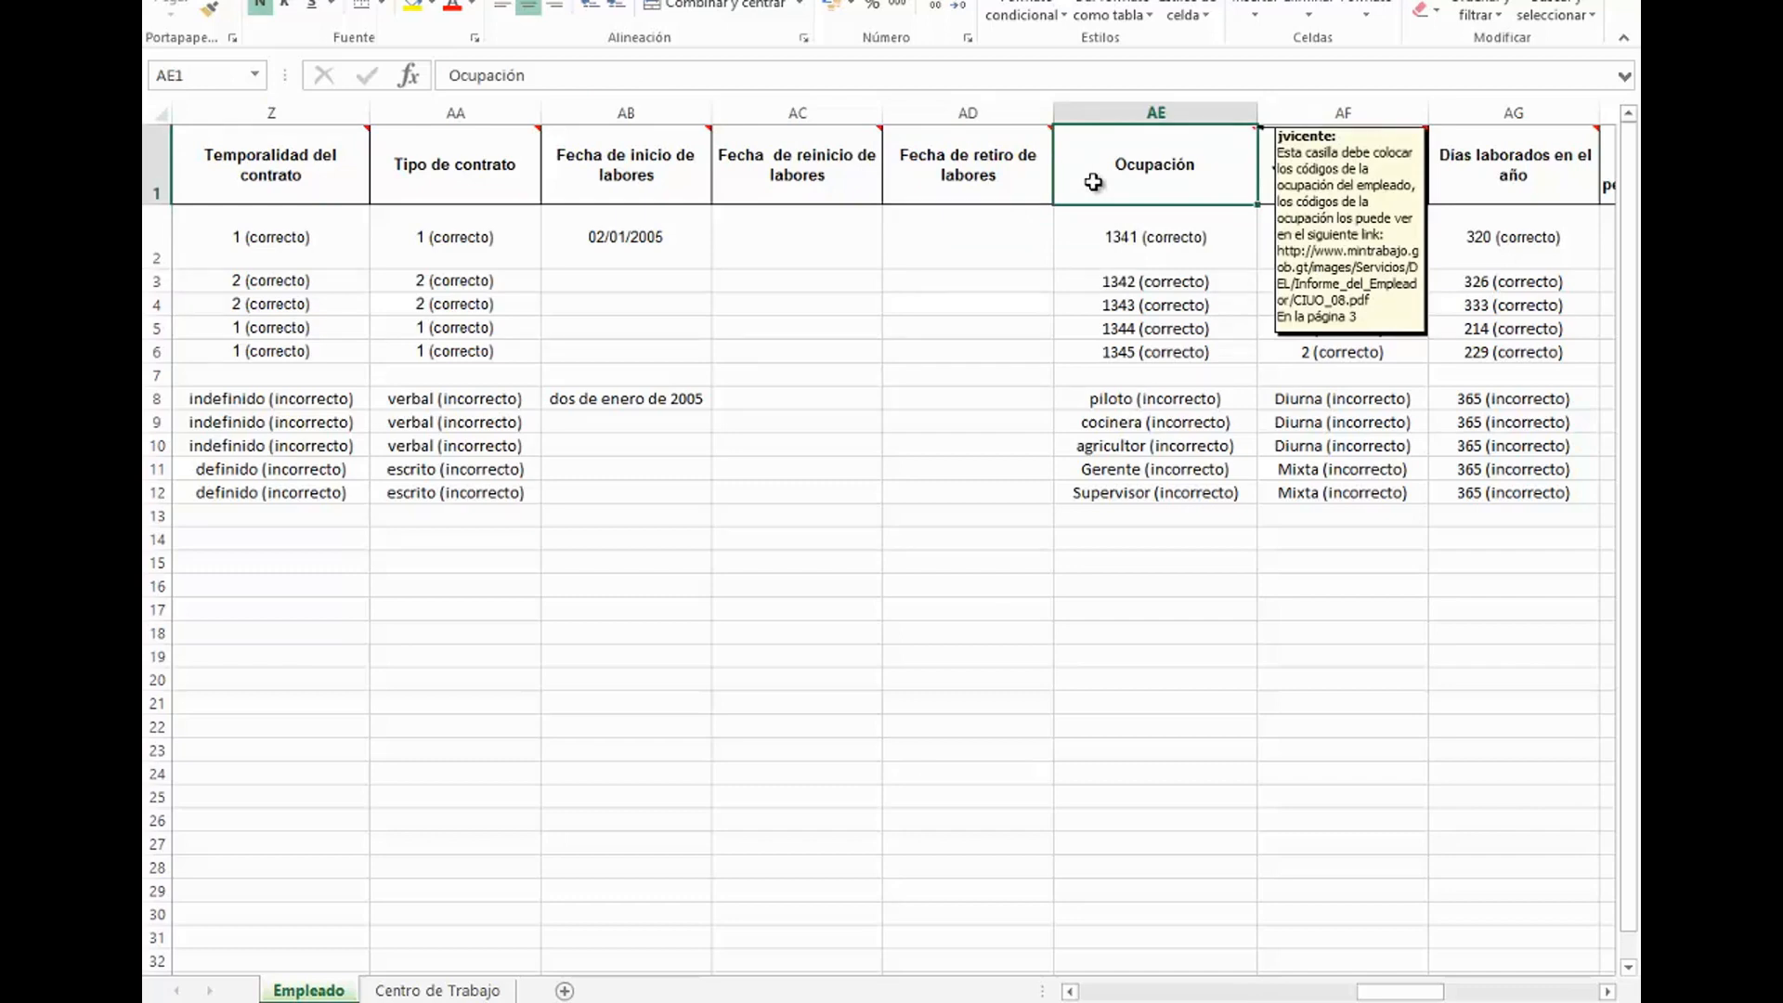
{"action": "left_click_drag", "start_coordinate": [1118, 239], "coordinate": [1086, 351]}
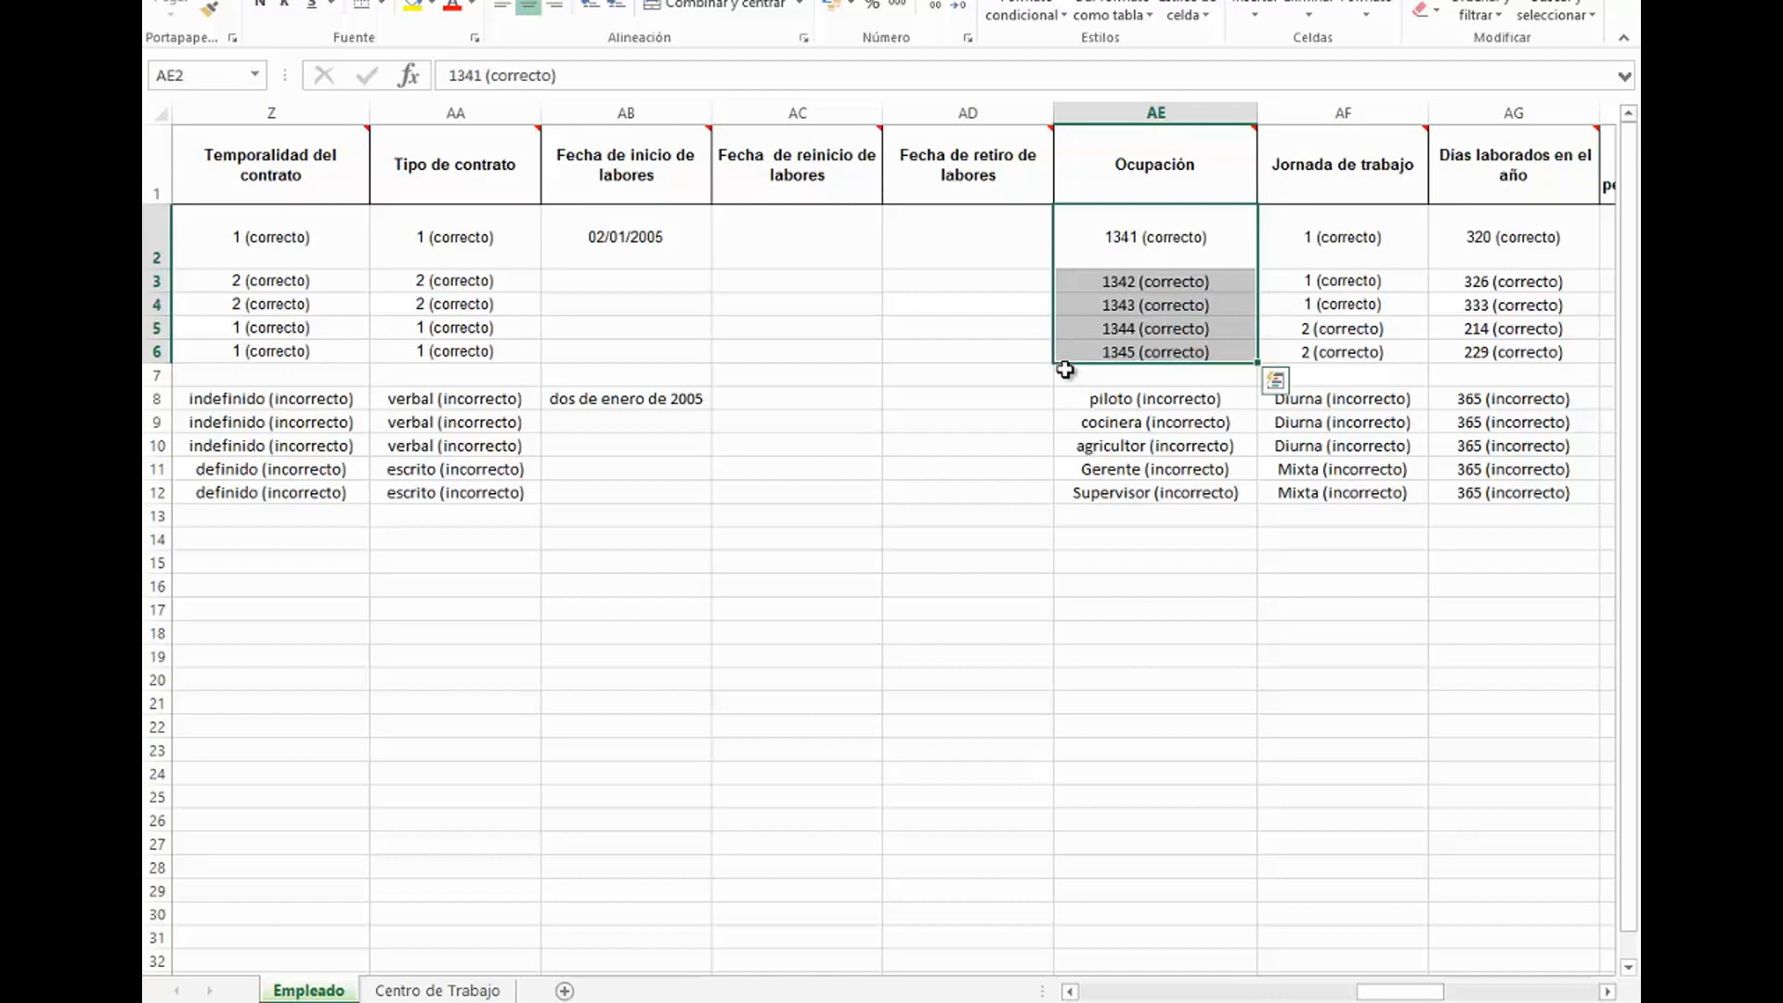
{"action": "left_click", "coordinate": [1069, 402]}
{"action": "left_click_drag", "start_coordinate": [1070, 411], "coordinate": [1063, 492]}
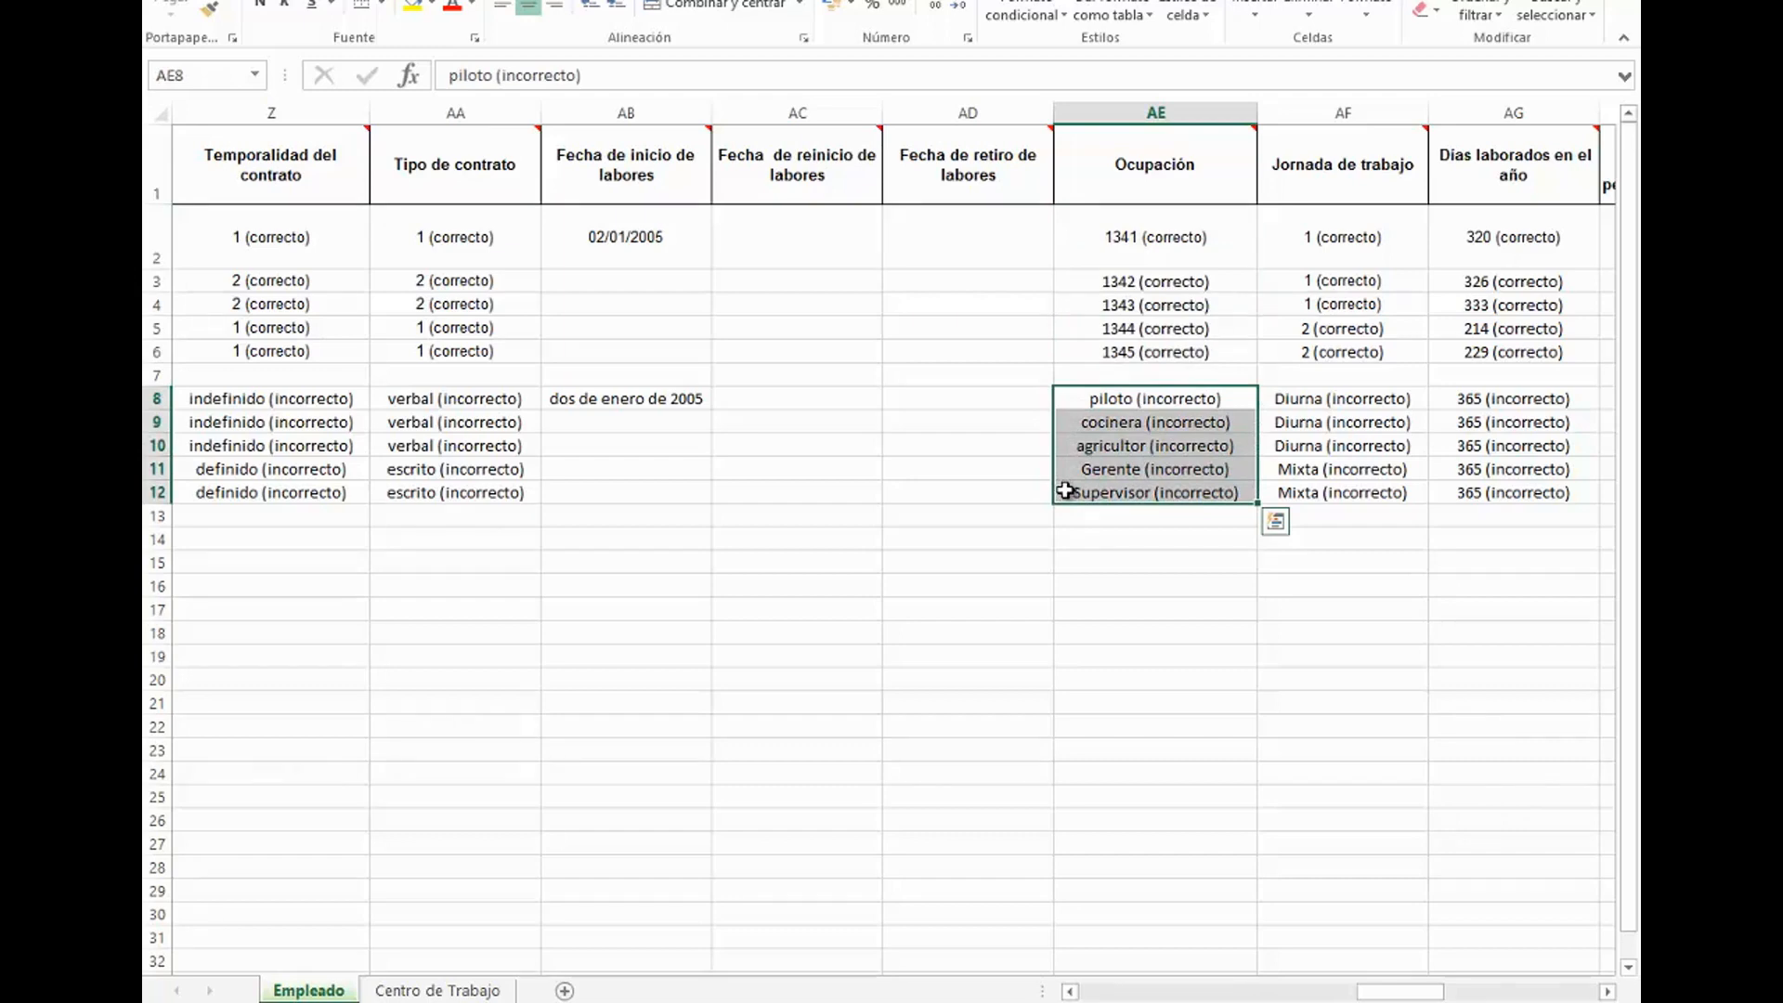
{"action": "left_click", "coordinate": [1290, 188]}
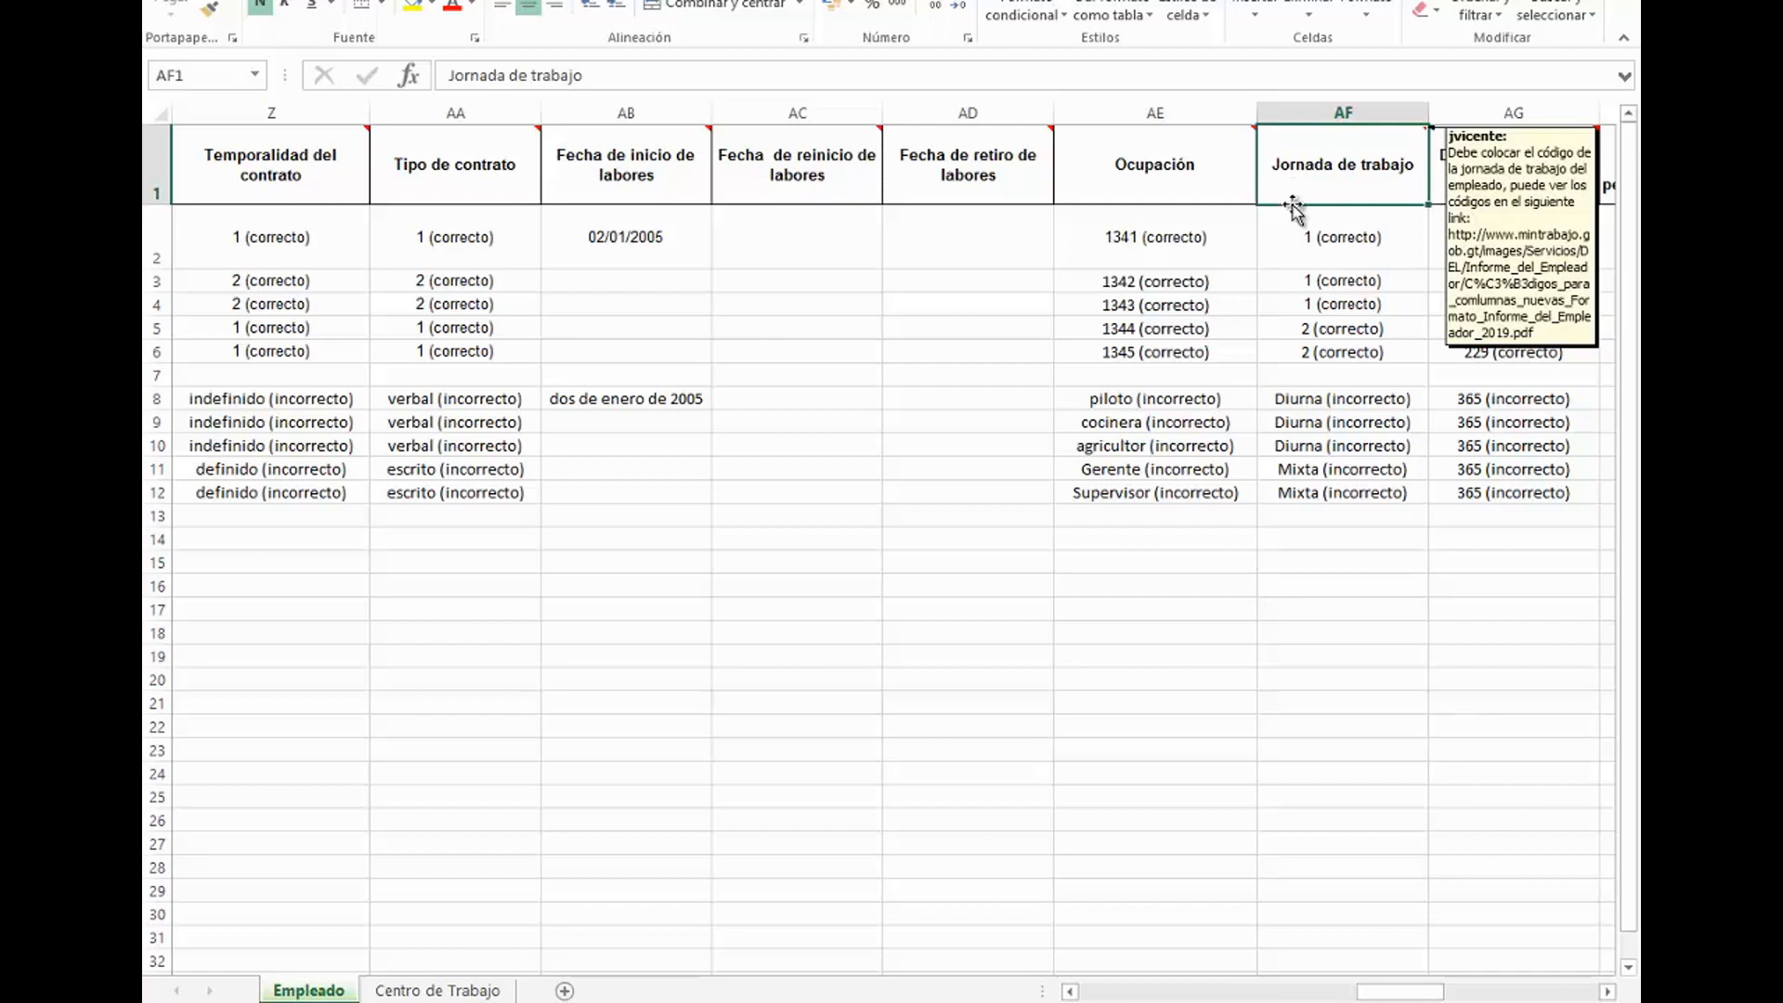
{"action": "left_click_drag", "start_coordinate": [1266, 245], "coordinate": [1272, 348]}
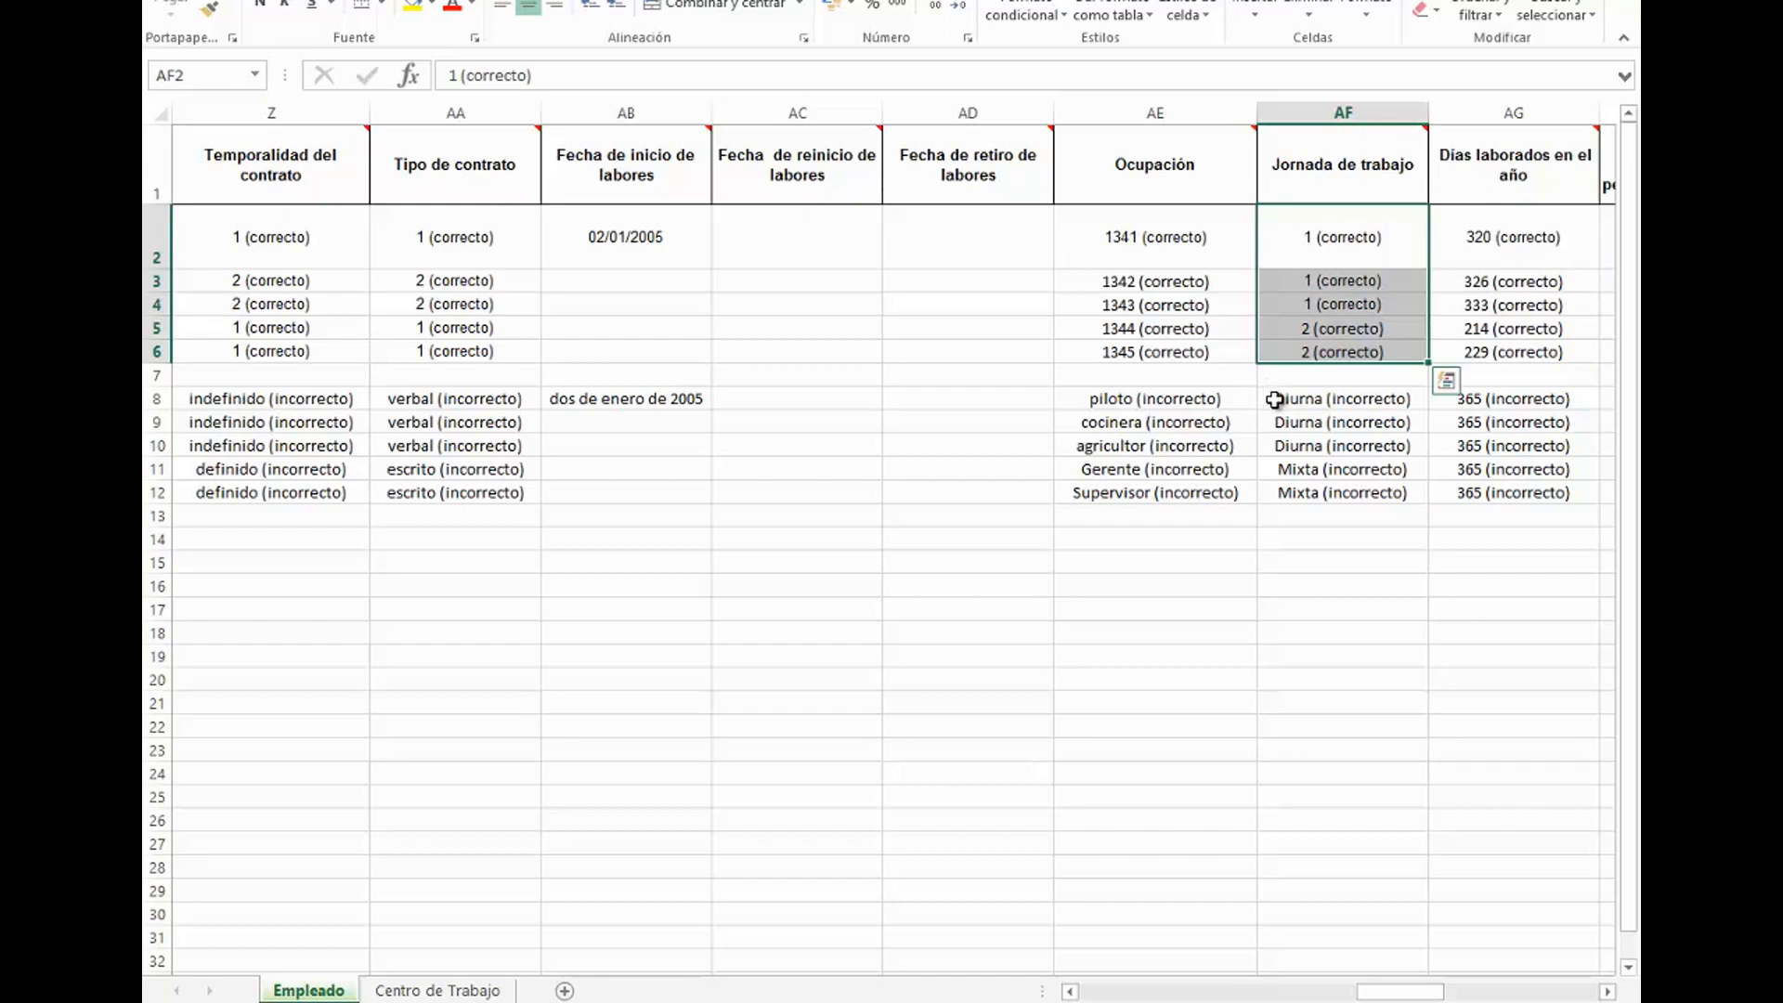
{"action": "left_click_drag", "start_coordinate": [1356, 398], "coordinate": [1385, 492]}
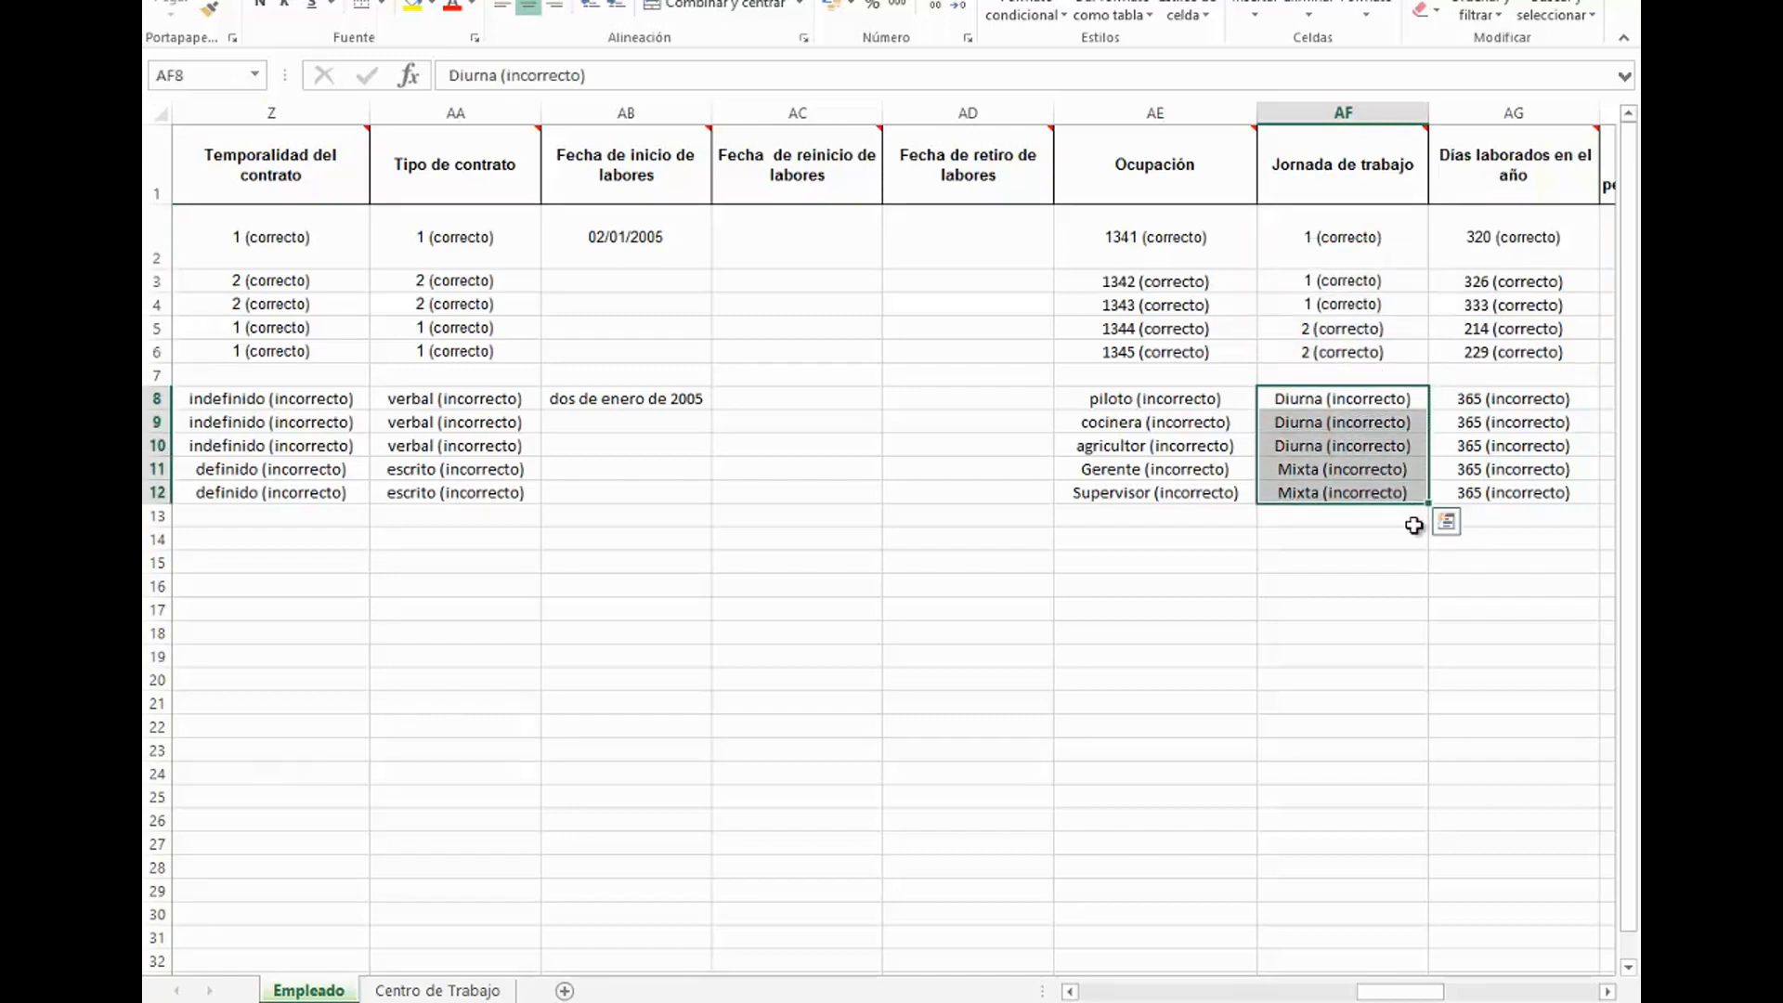
Step: Review the Días laborados en el año note and examples, and the Número de expediente del permiso de extranjero note with the cell below it
{"action": "scroll", "coordinate": [1610, 992], "scroll_direction": "right", "scroll_amount": 6}
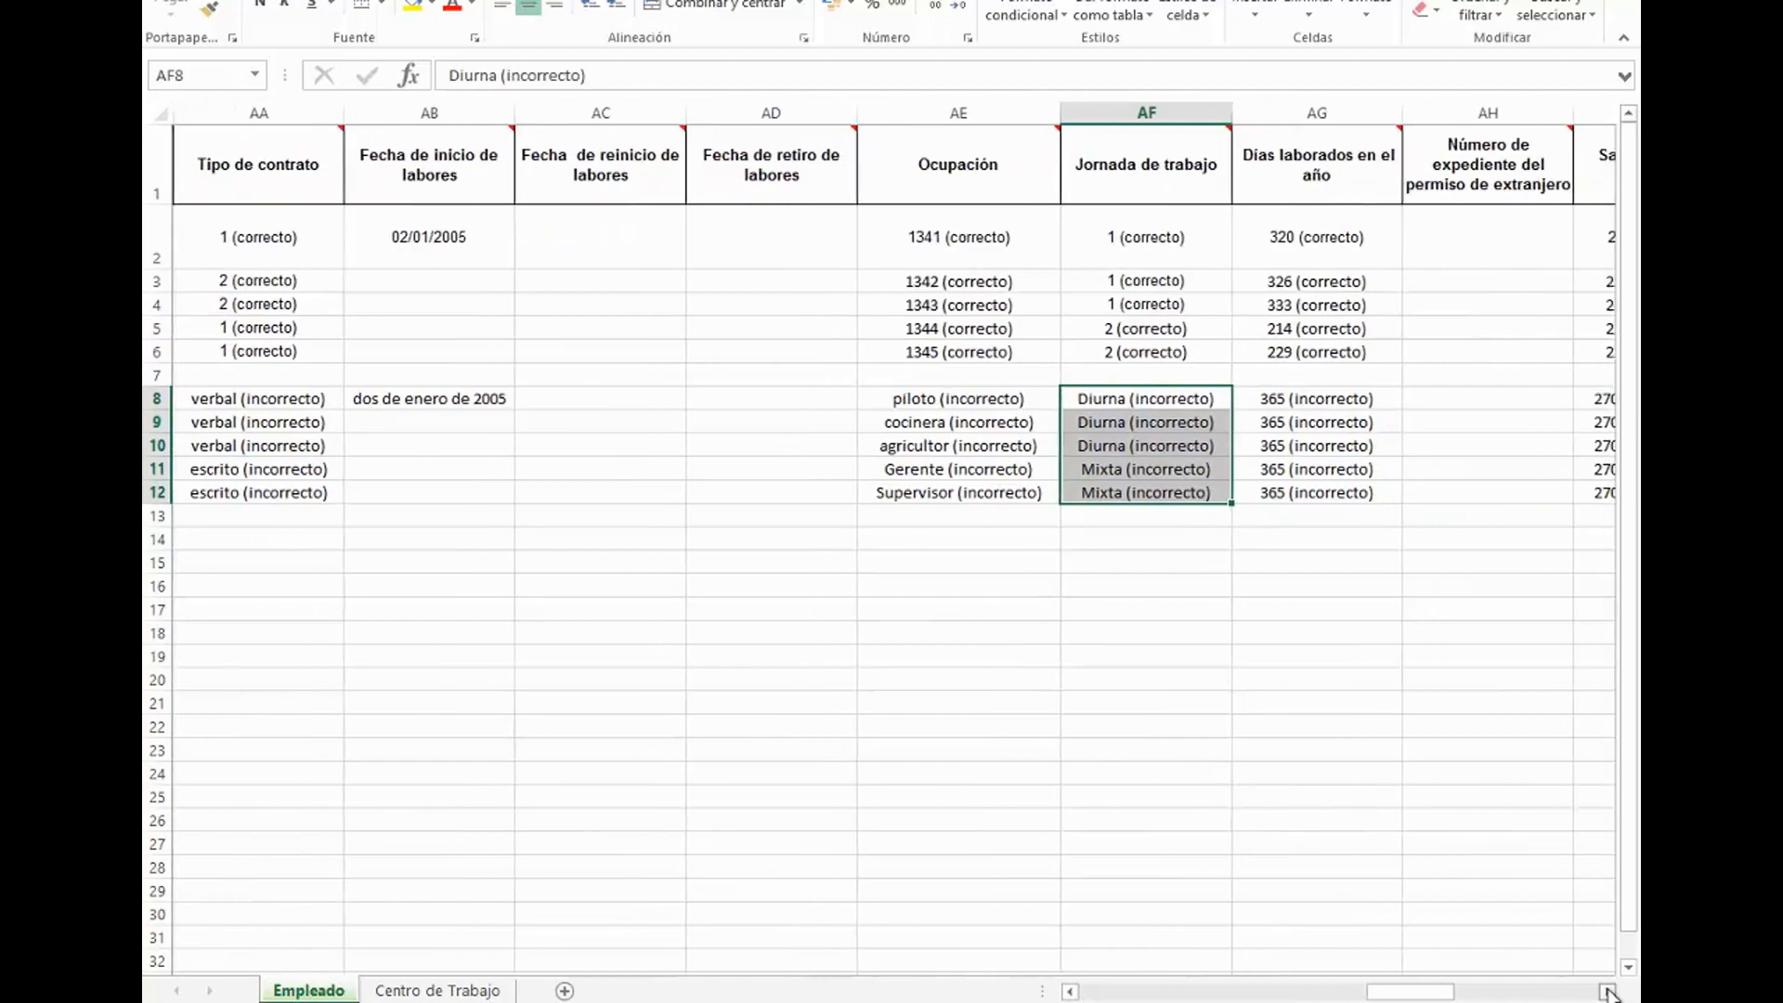
{"action": "scroll", "coordinate": [1610, 992], "scroll_direction": "right", "scroll_amount": 1}
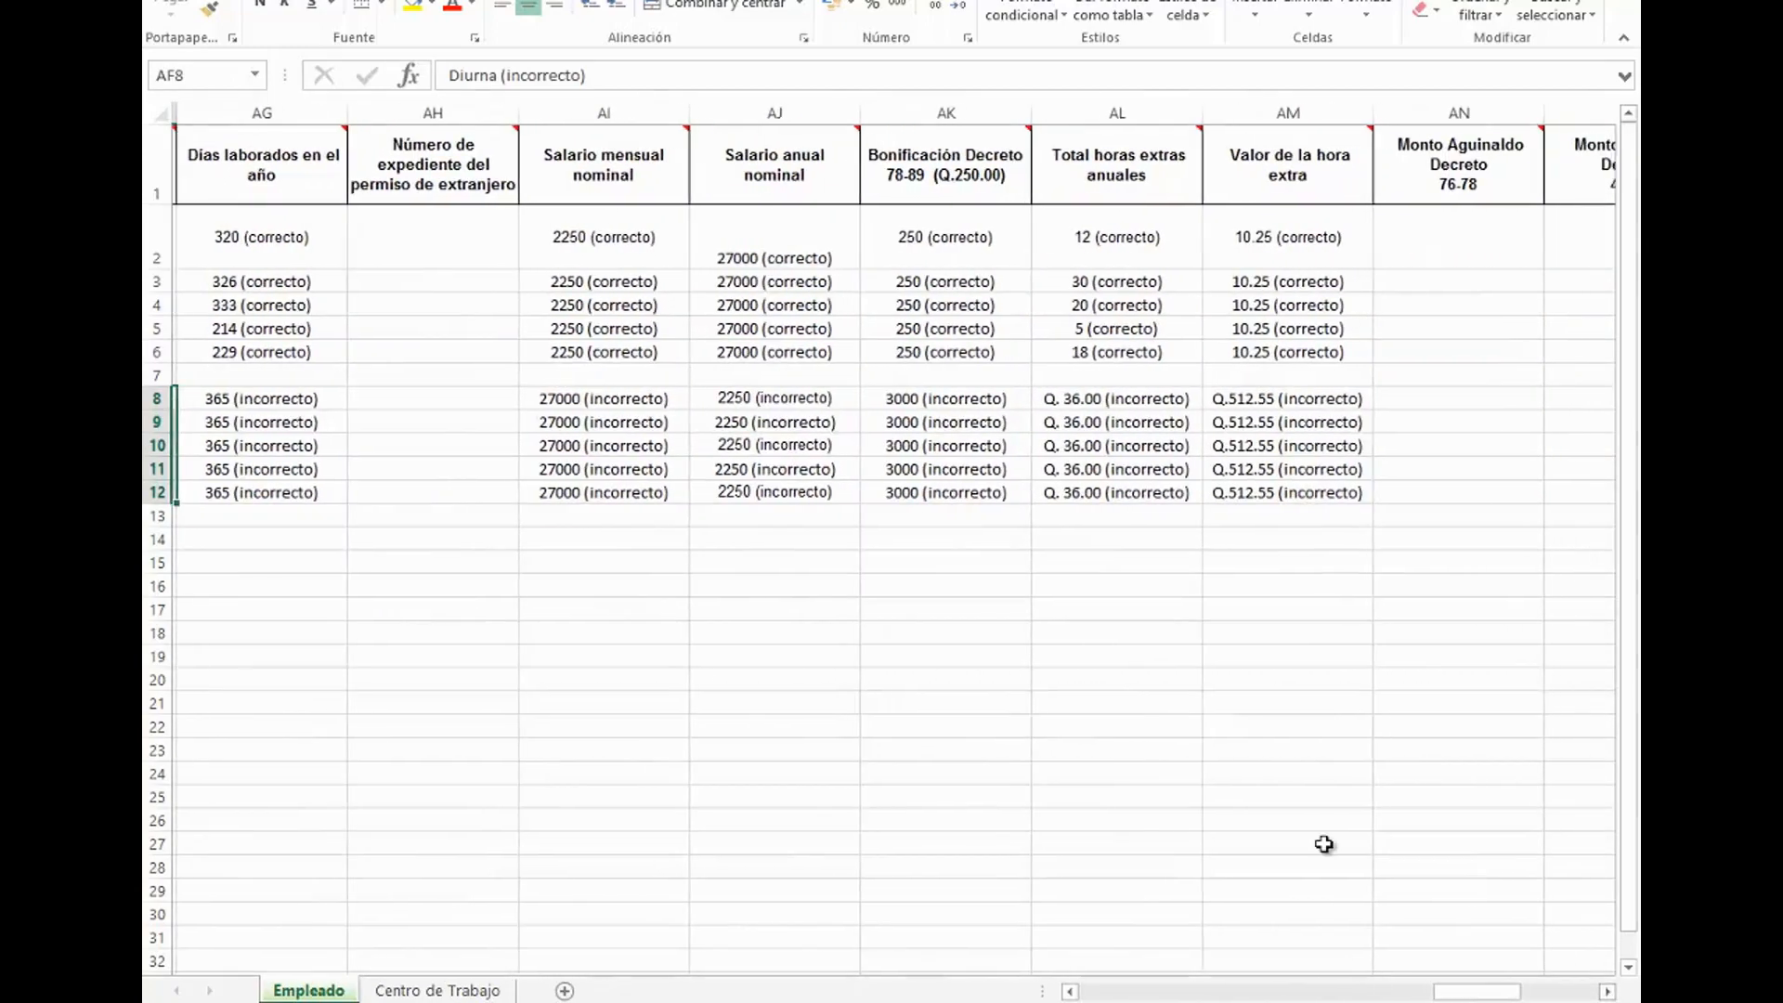
{"action": "left_click", "coordinate": [309, 186]}
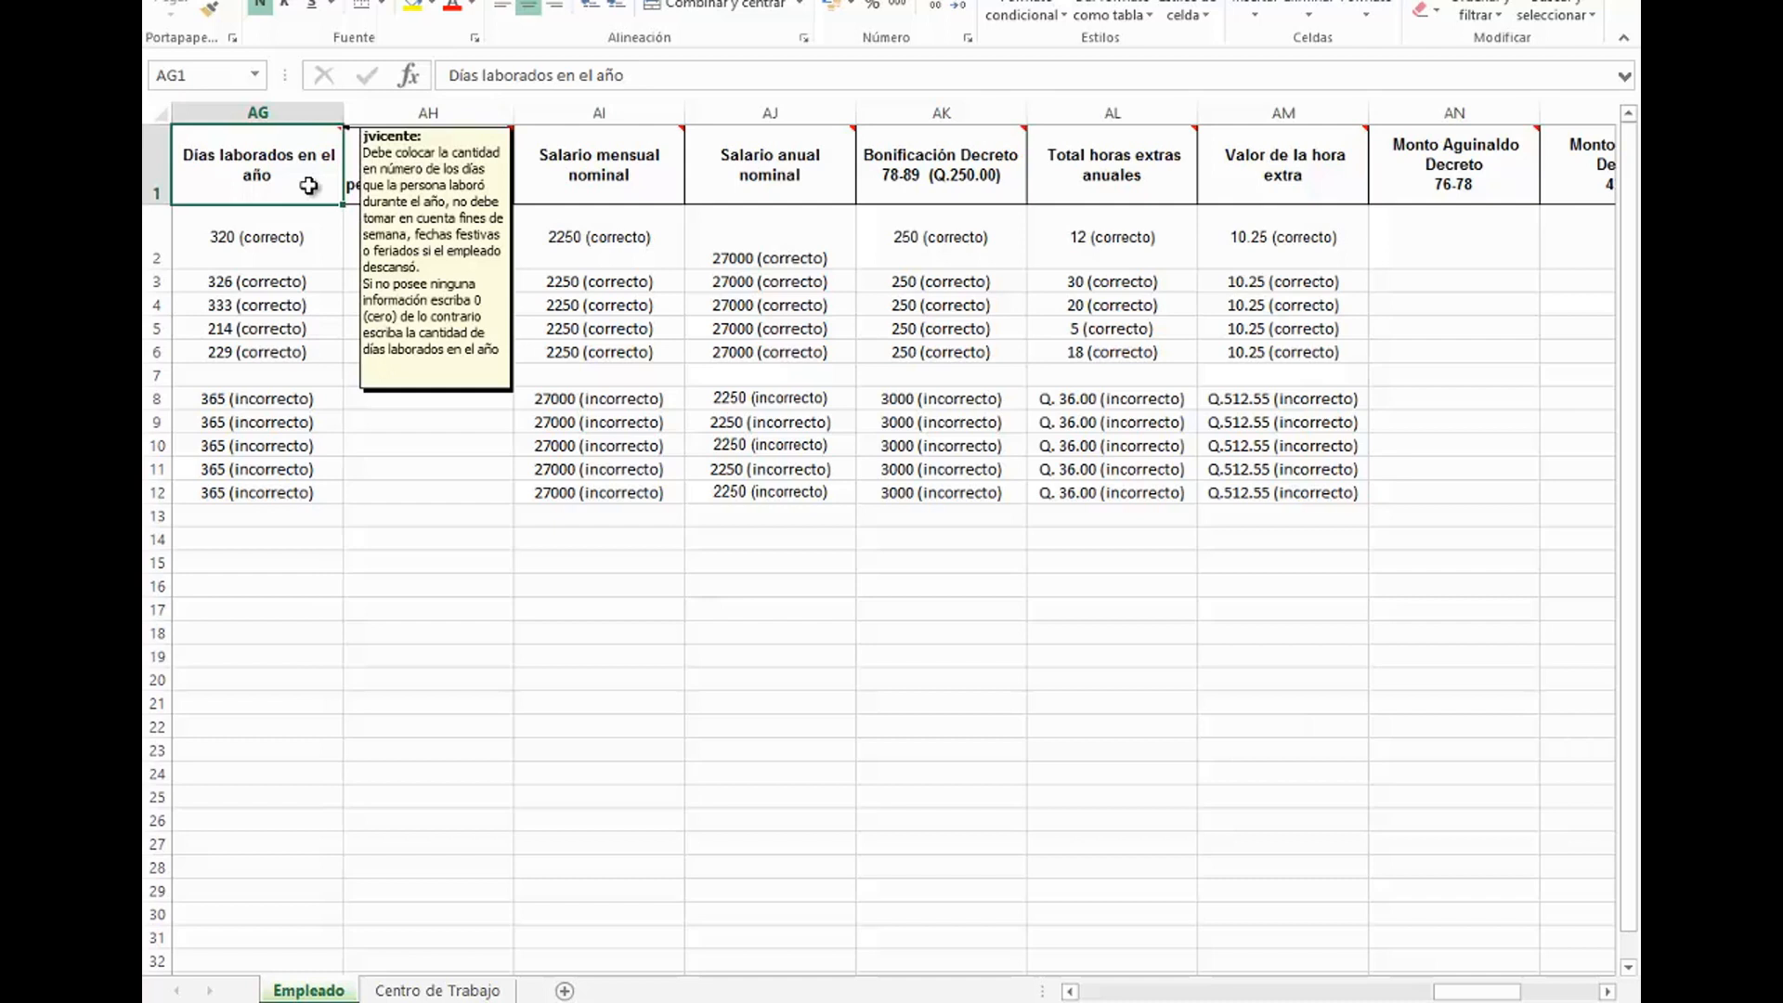
{"action": "left_click_drag", "start_coordinate": [314, 237], "coordinate": [315, 352]}
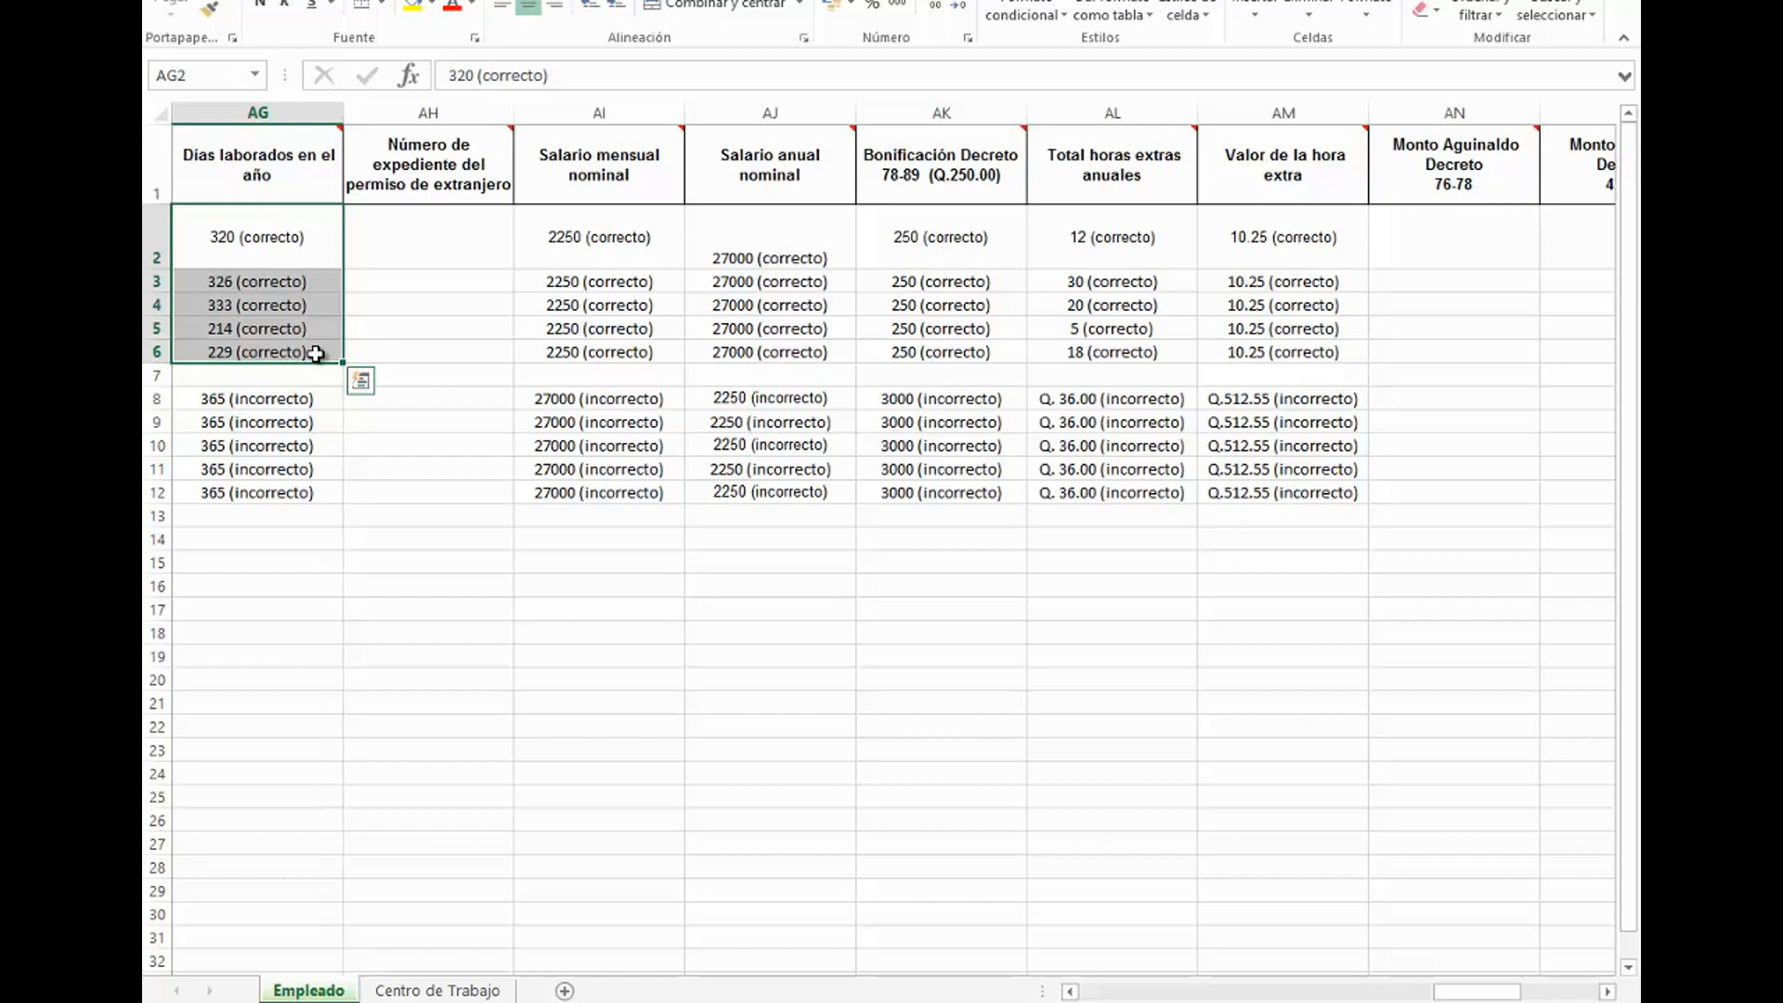
{"action": "left_click_drag", "start_coordinate": [316, 398], "coordinate": [339, 489]}
{"action": "left_click", "coordinate": [359, 146]}
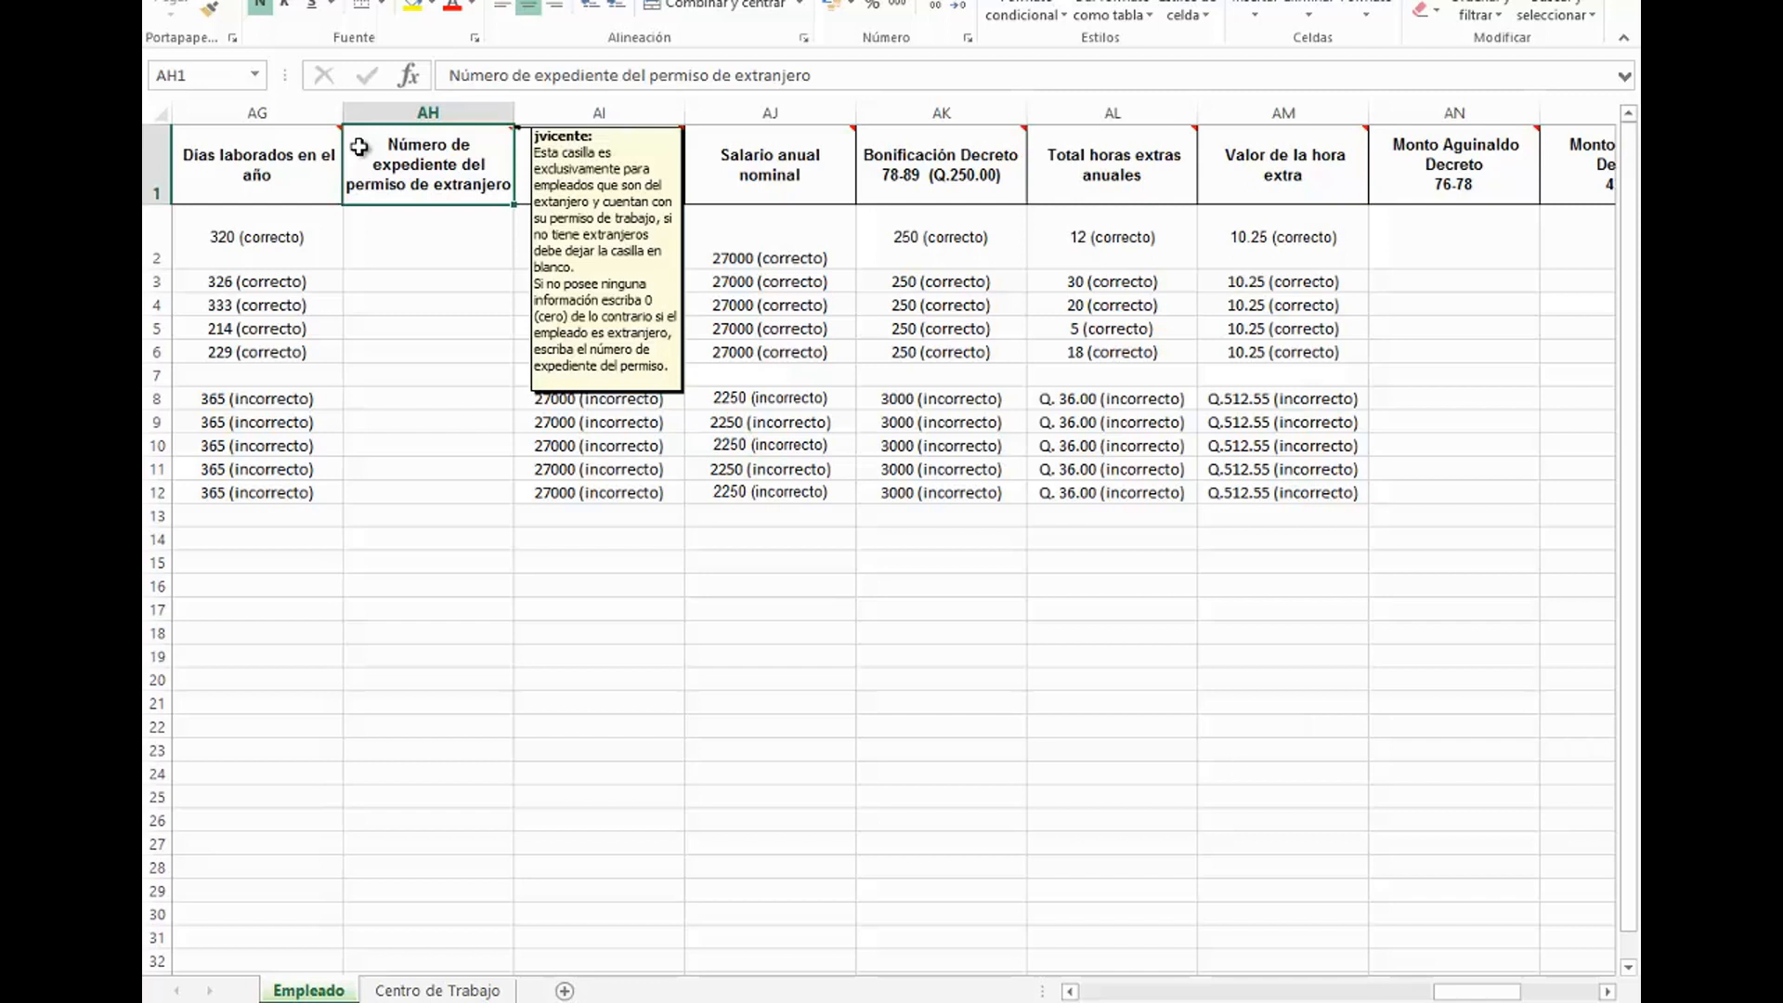
{"action": "left_click", "coordinate": [408, 223]}
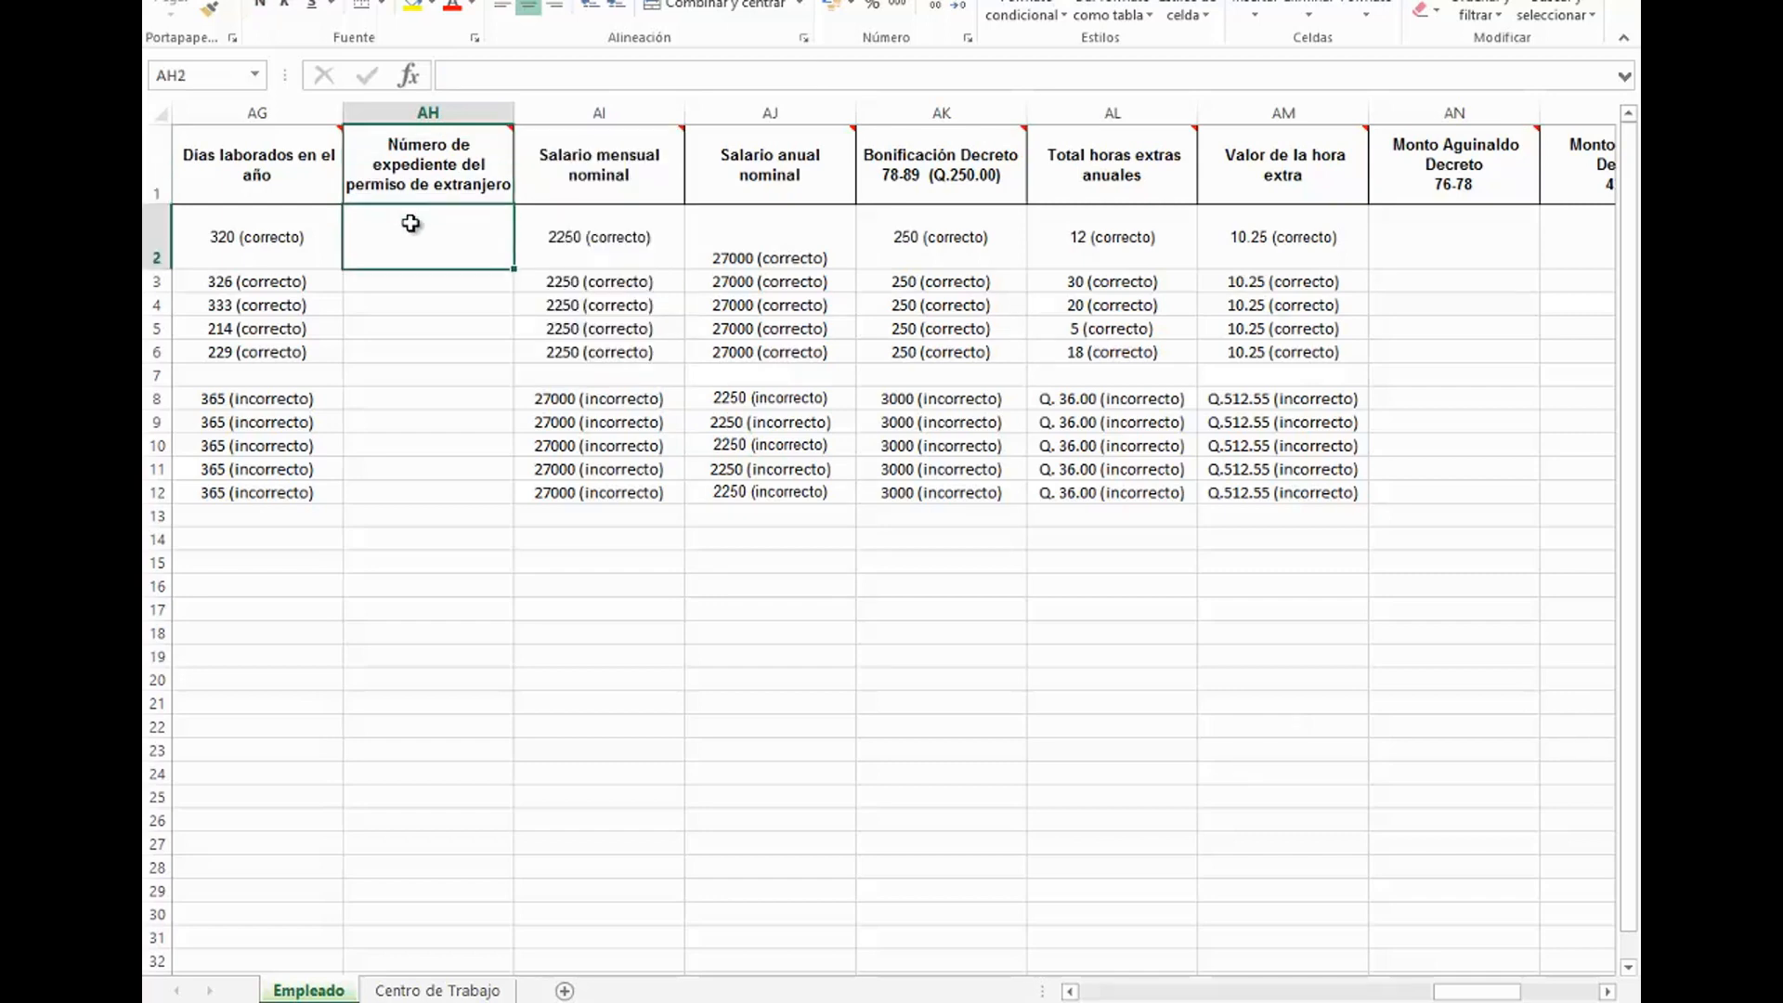
Step: Review the Salario mensual nominal and Salario anual nominal columns: read both header notes and examine the correct and incorrect salary examples
{"action": "left_click", "coordinate": [540, 186]}
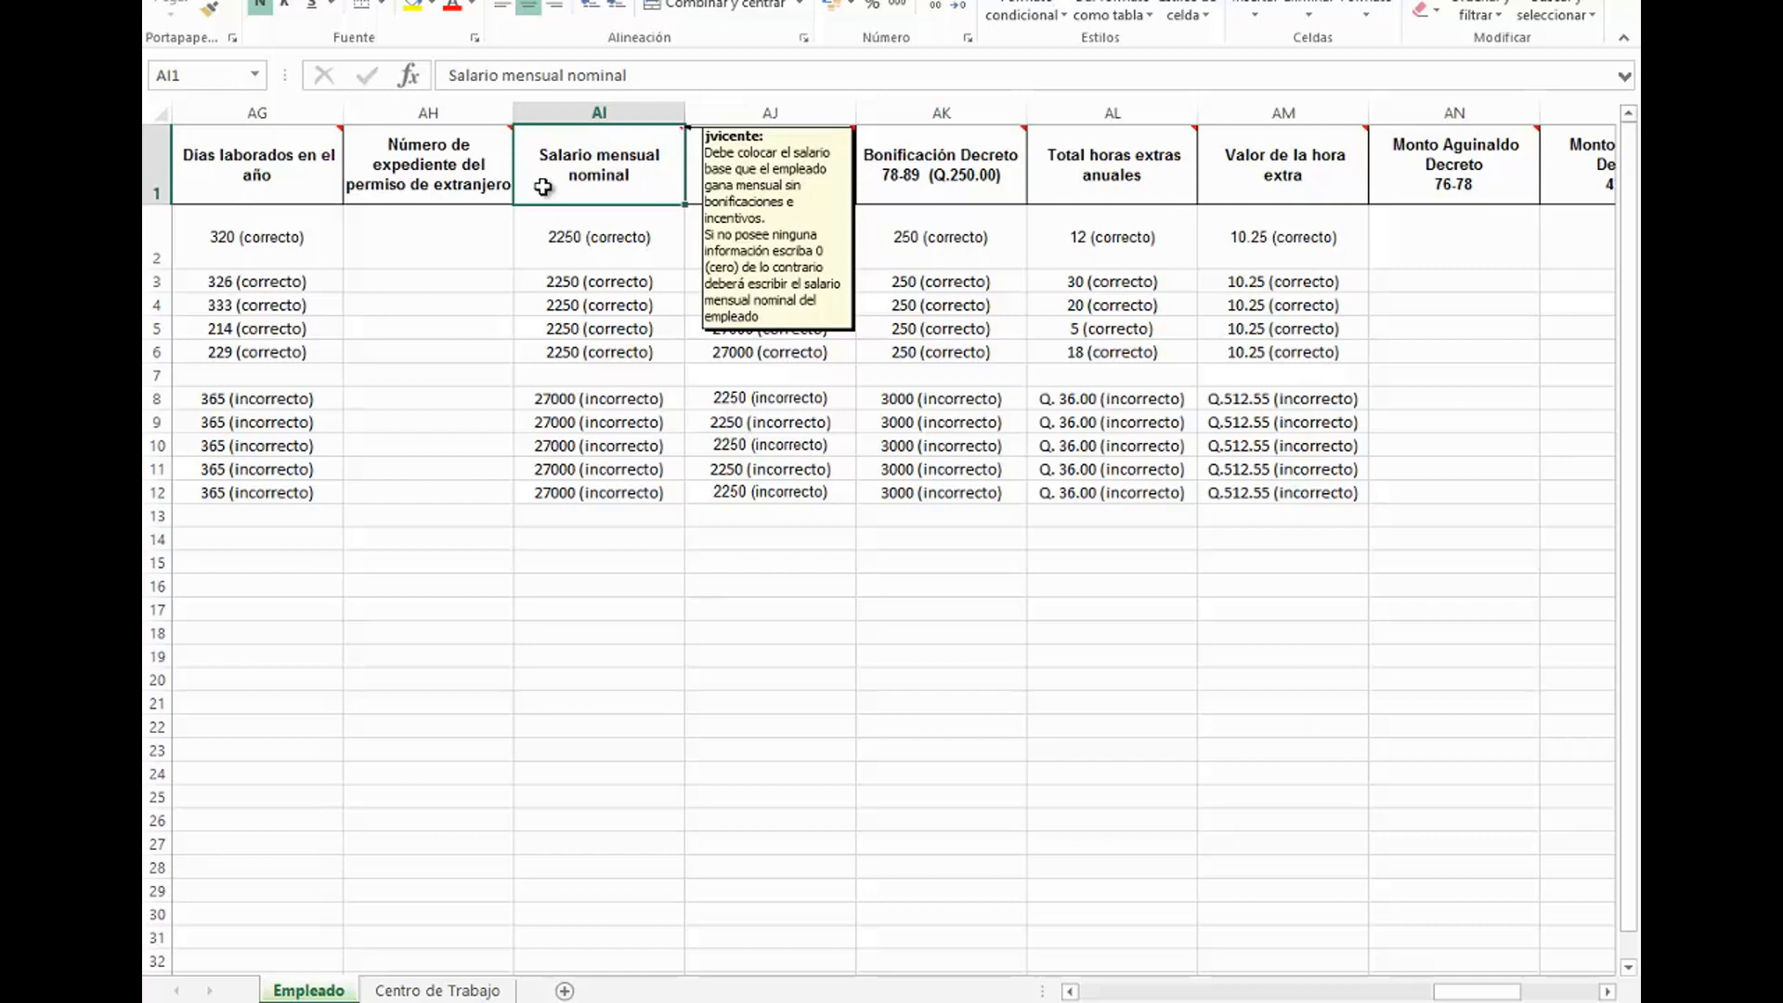
{"action": "left_click_drag", "start_coordinate": [603, 236], "coordinate": [658, 351]}
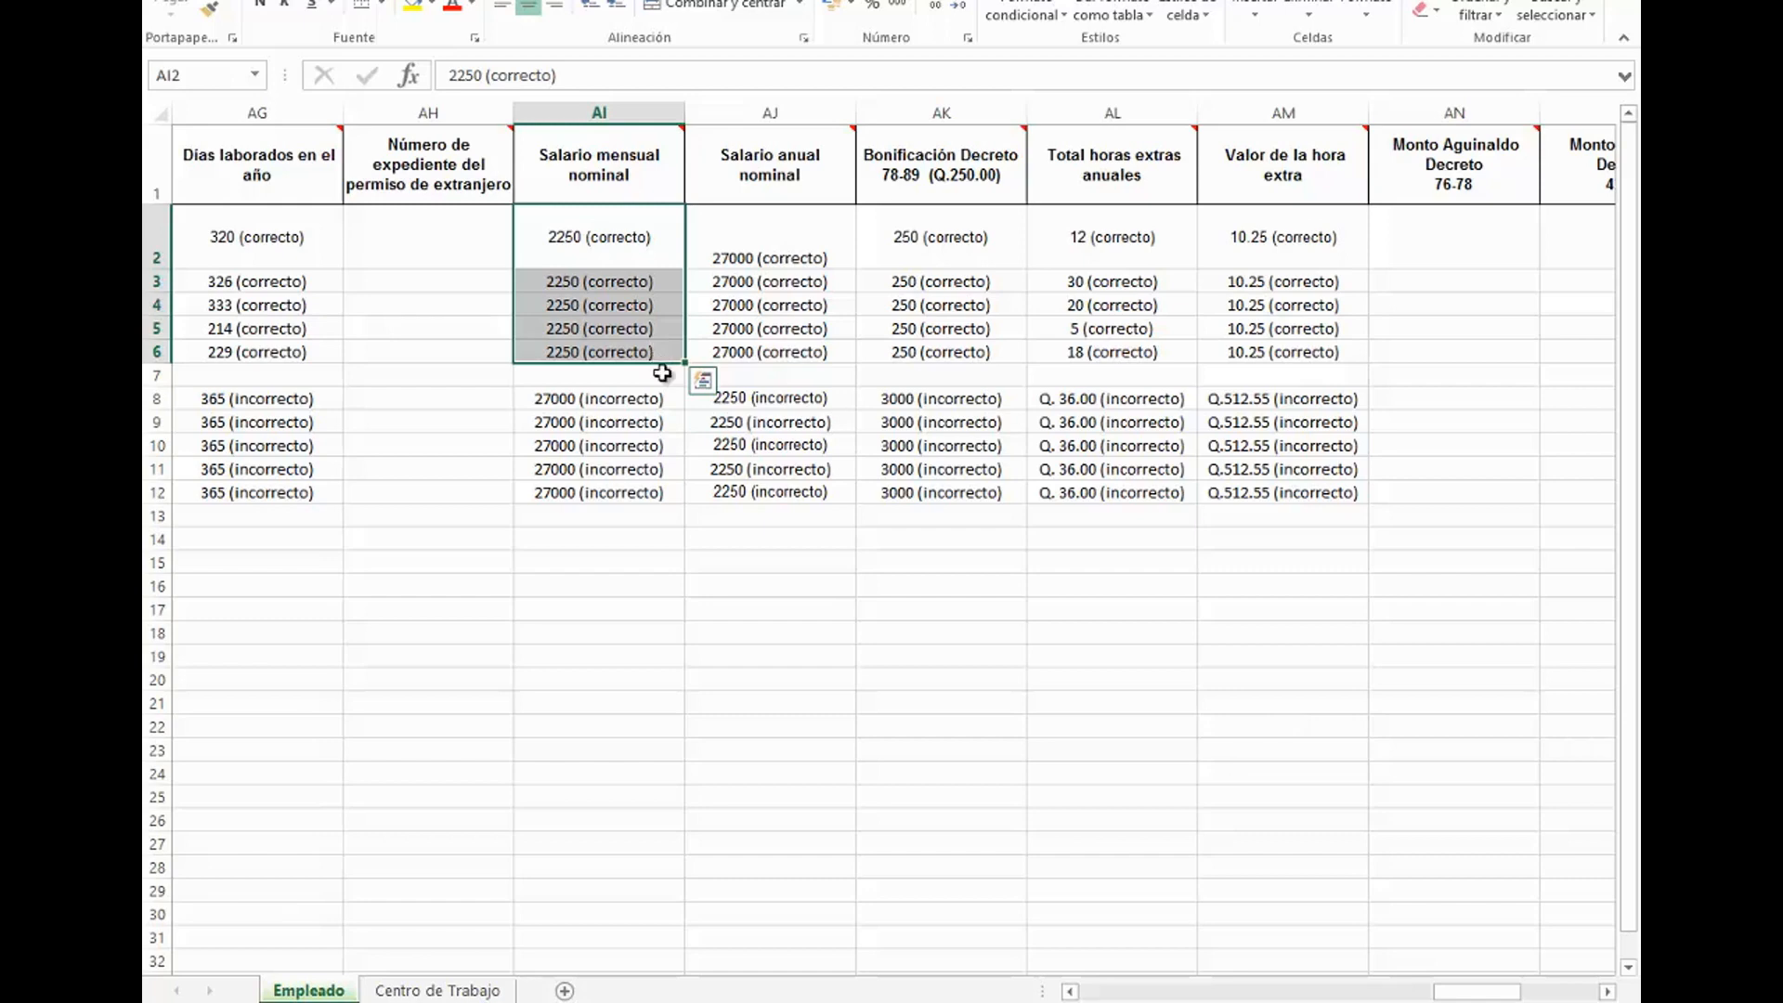
{"action": "left_click_drag", "start_coordinate": [661, 399], "coordinate": [671, 494]}
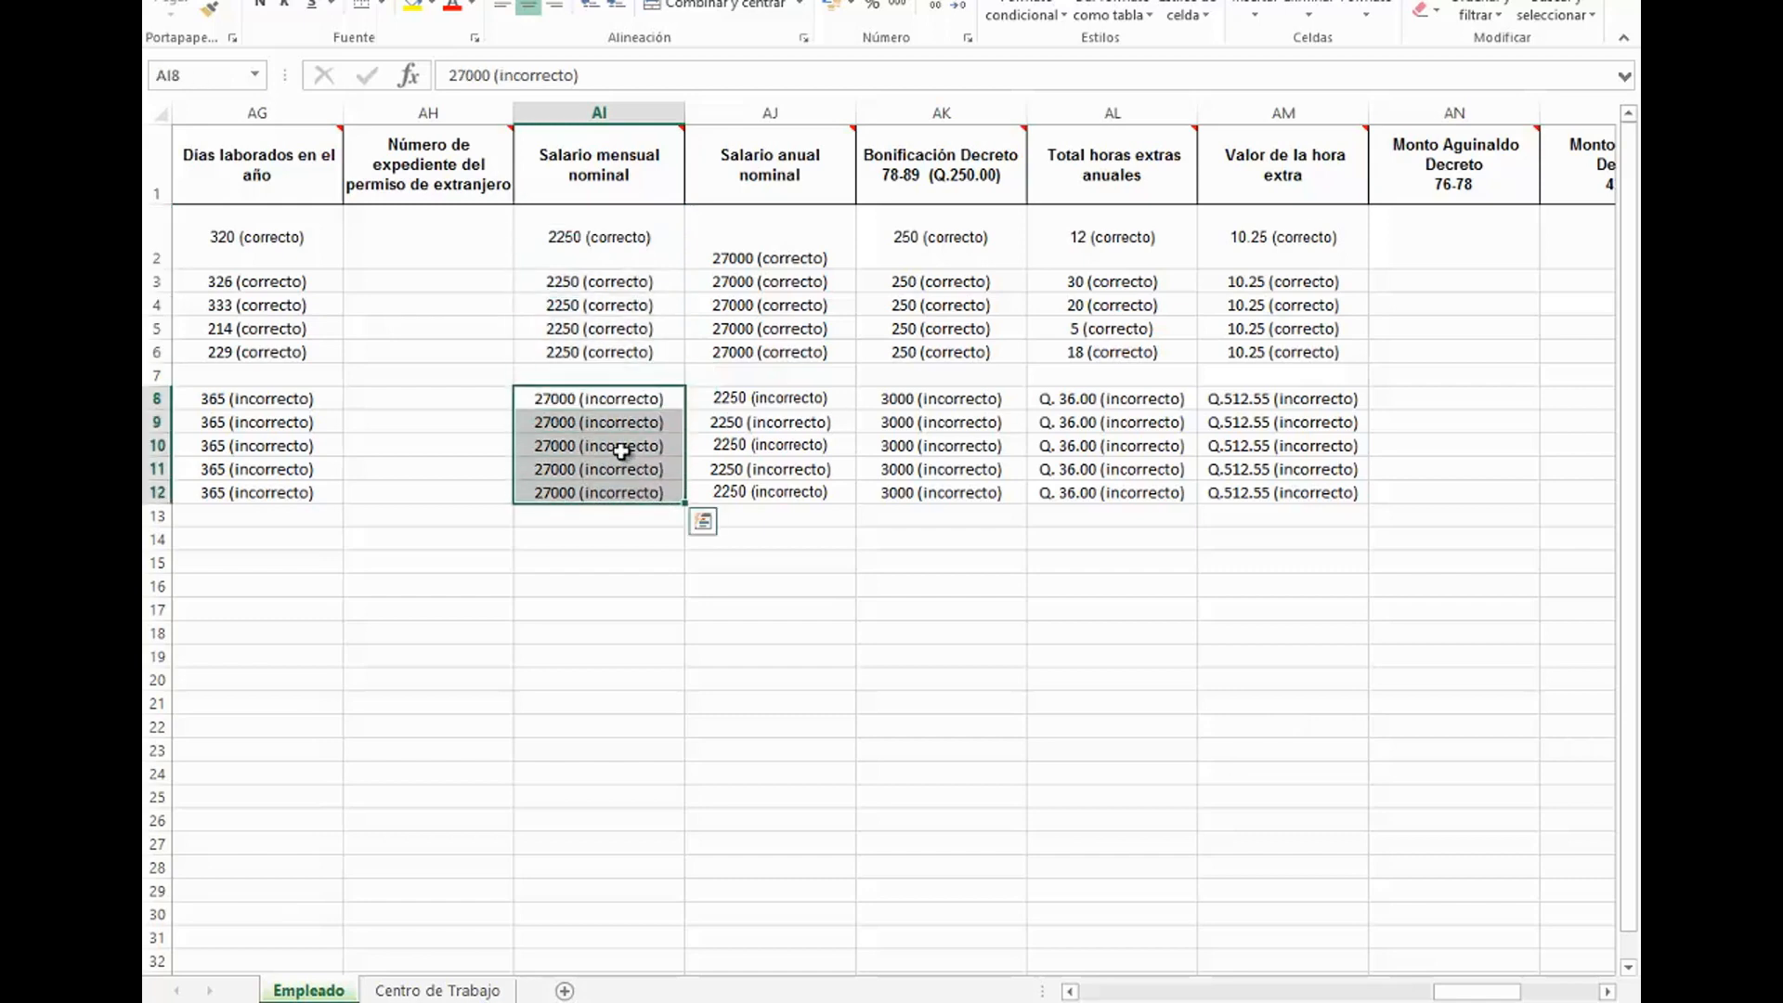
{"action": "left_click", "coordinate": [716, 188]}
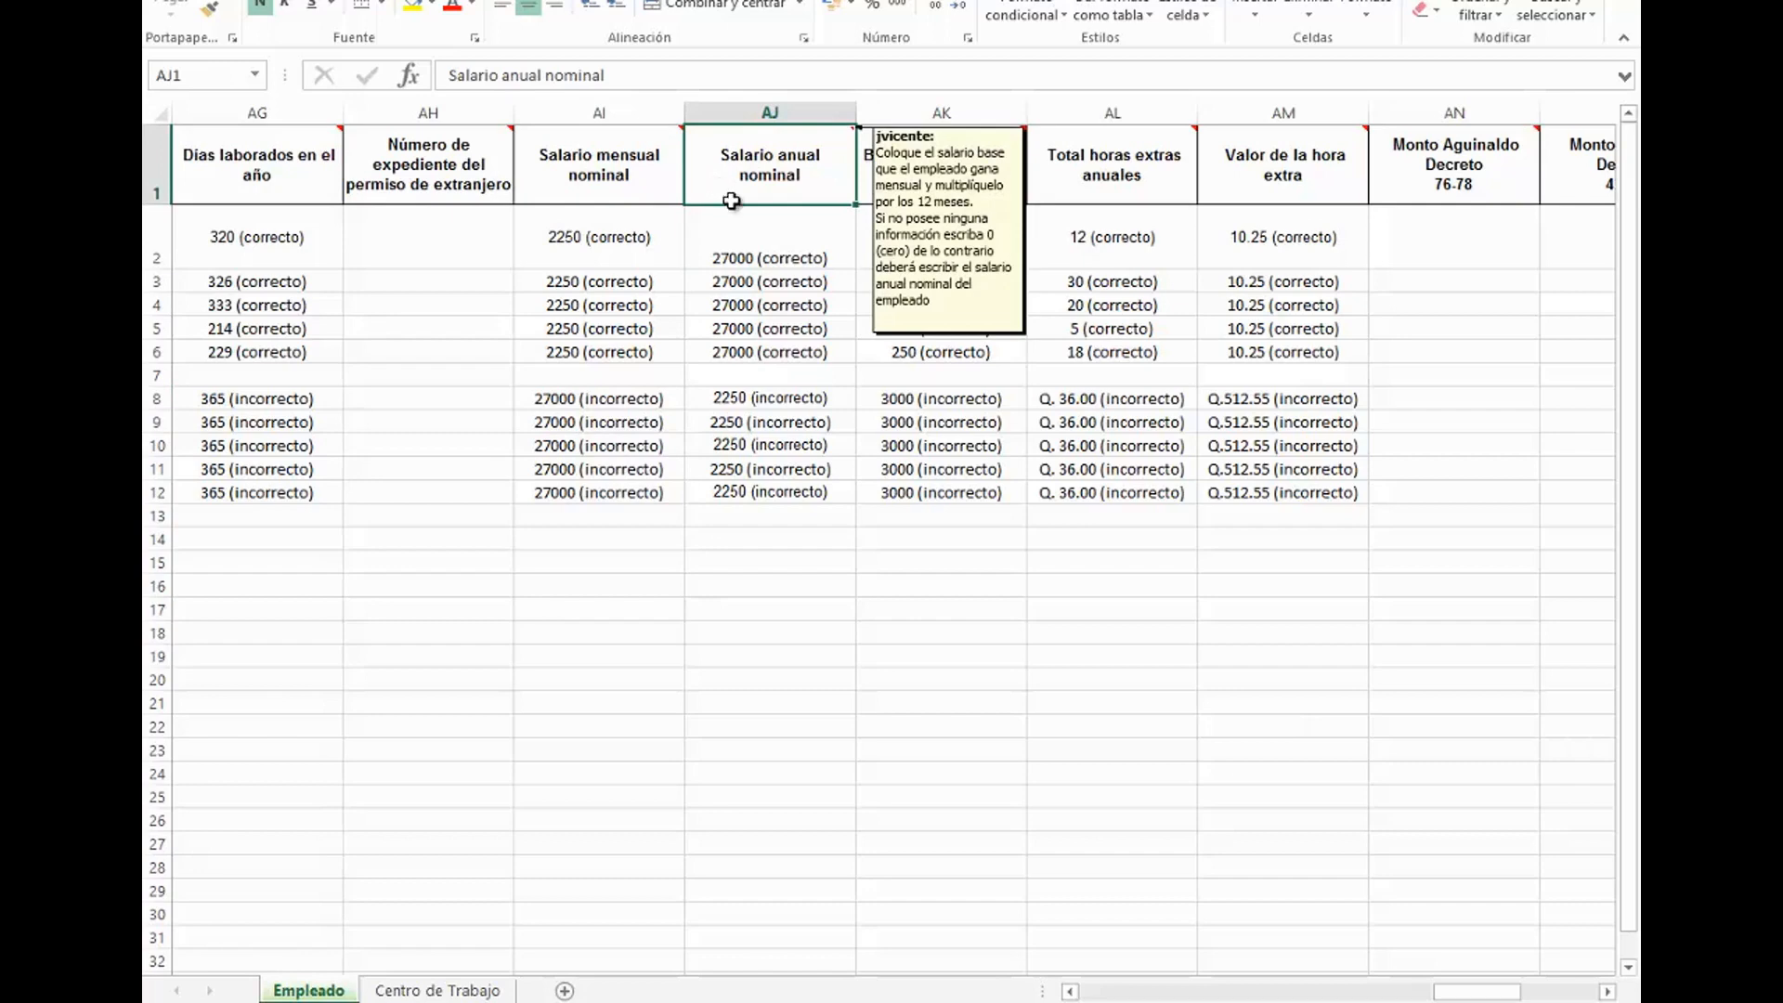
{"action": "left_click_drag", "start_coordinate": [784, 247], "coordinate": [817, 351]}
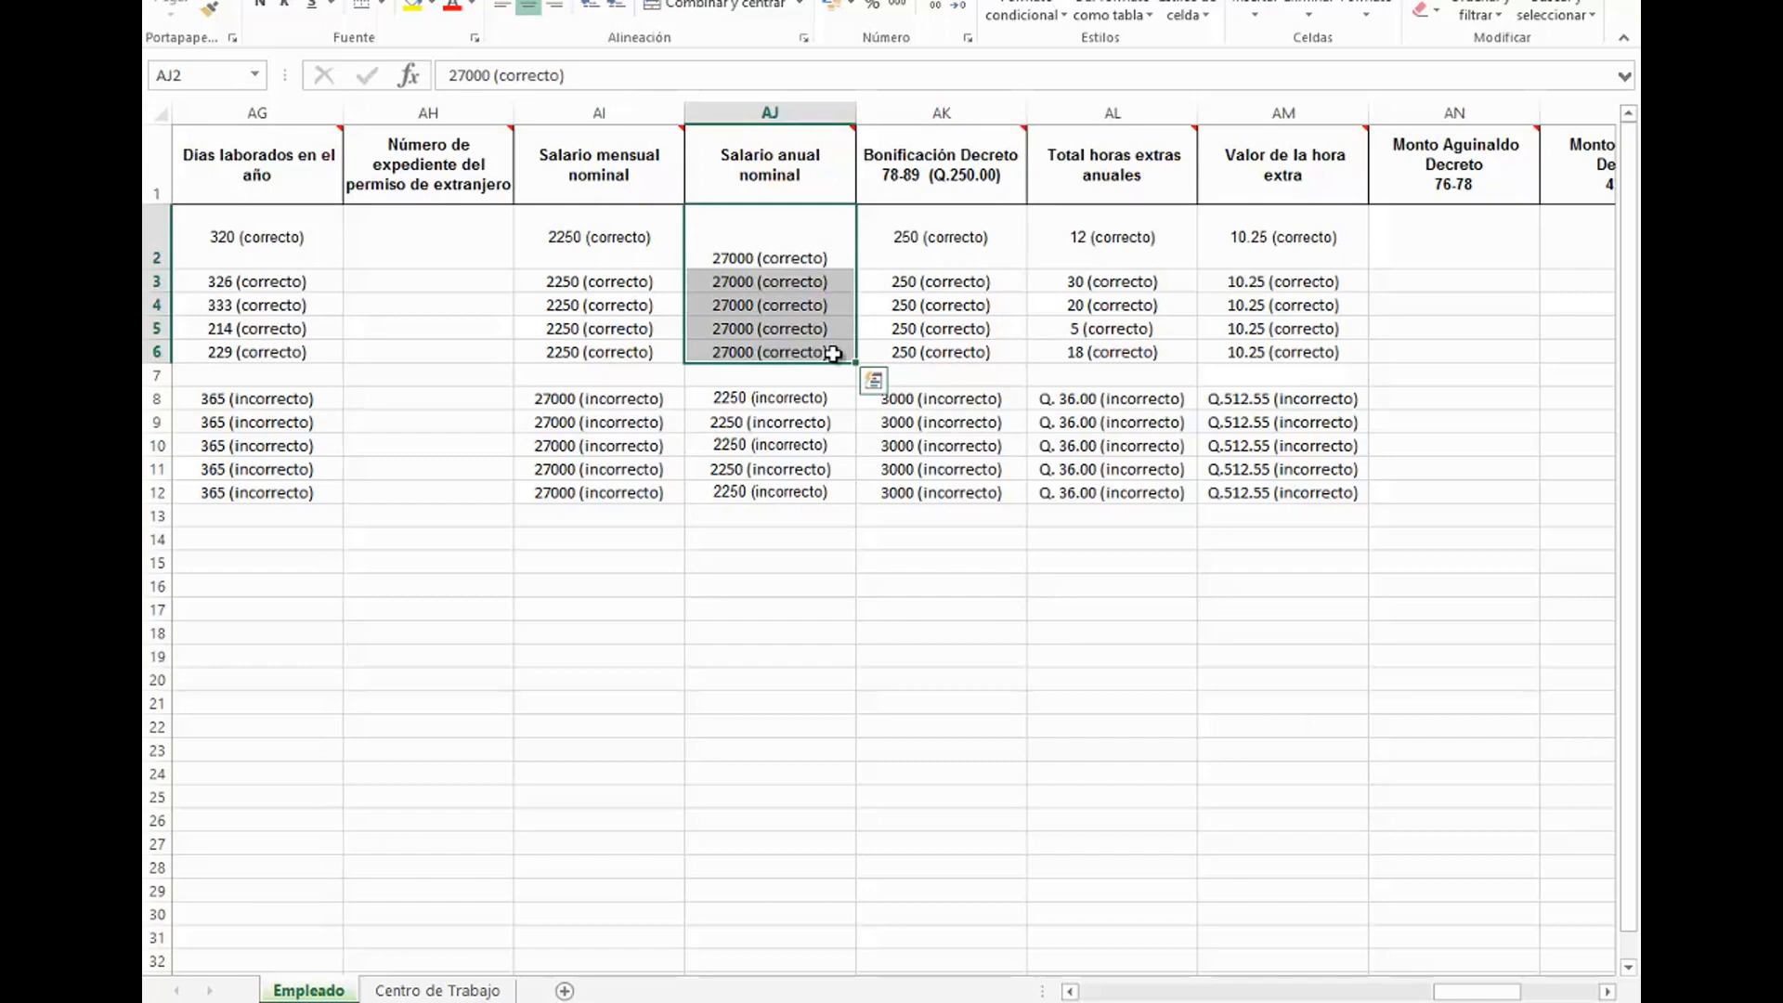
{"action": "left_click_drag", "start_coordinate": [841, 399], "coordinate": [834, 490]}
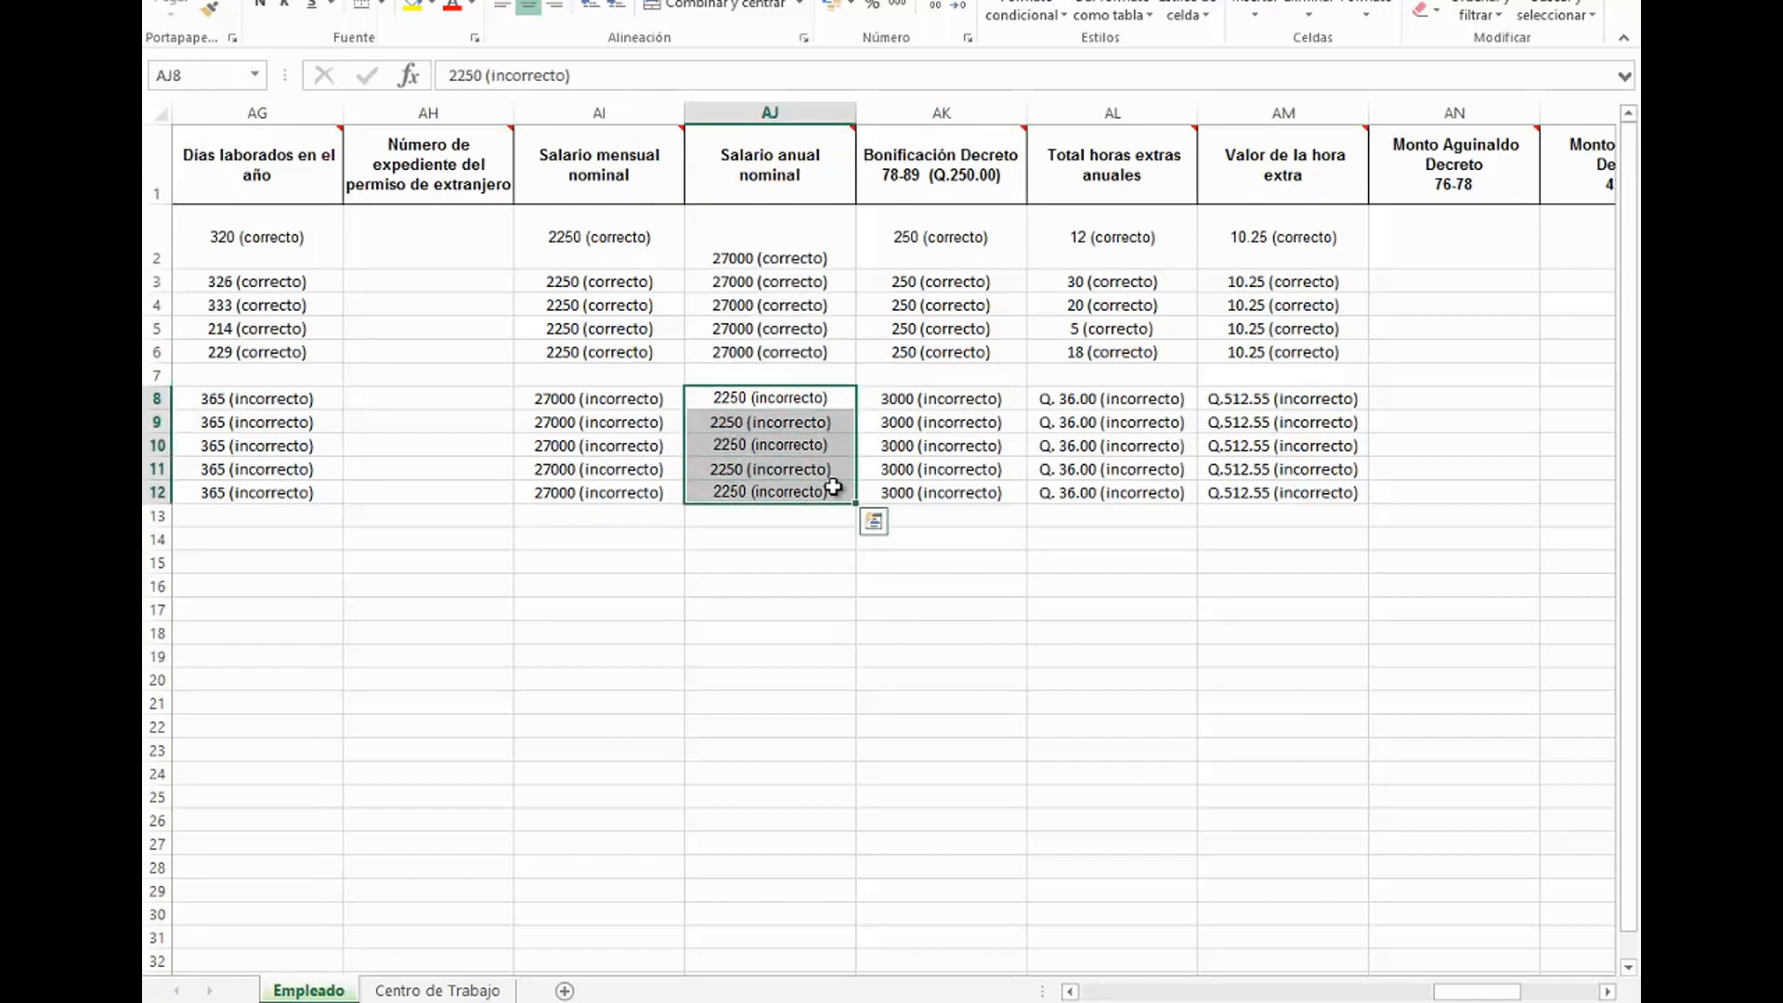
Step: Review the Bonificación Decreto 78-89 column: read the header note and examine the correct examples in rows 2–6 and incorrect ones in rows 8–12
{"action": "left_click", "coordinate": [878, 184]}
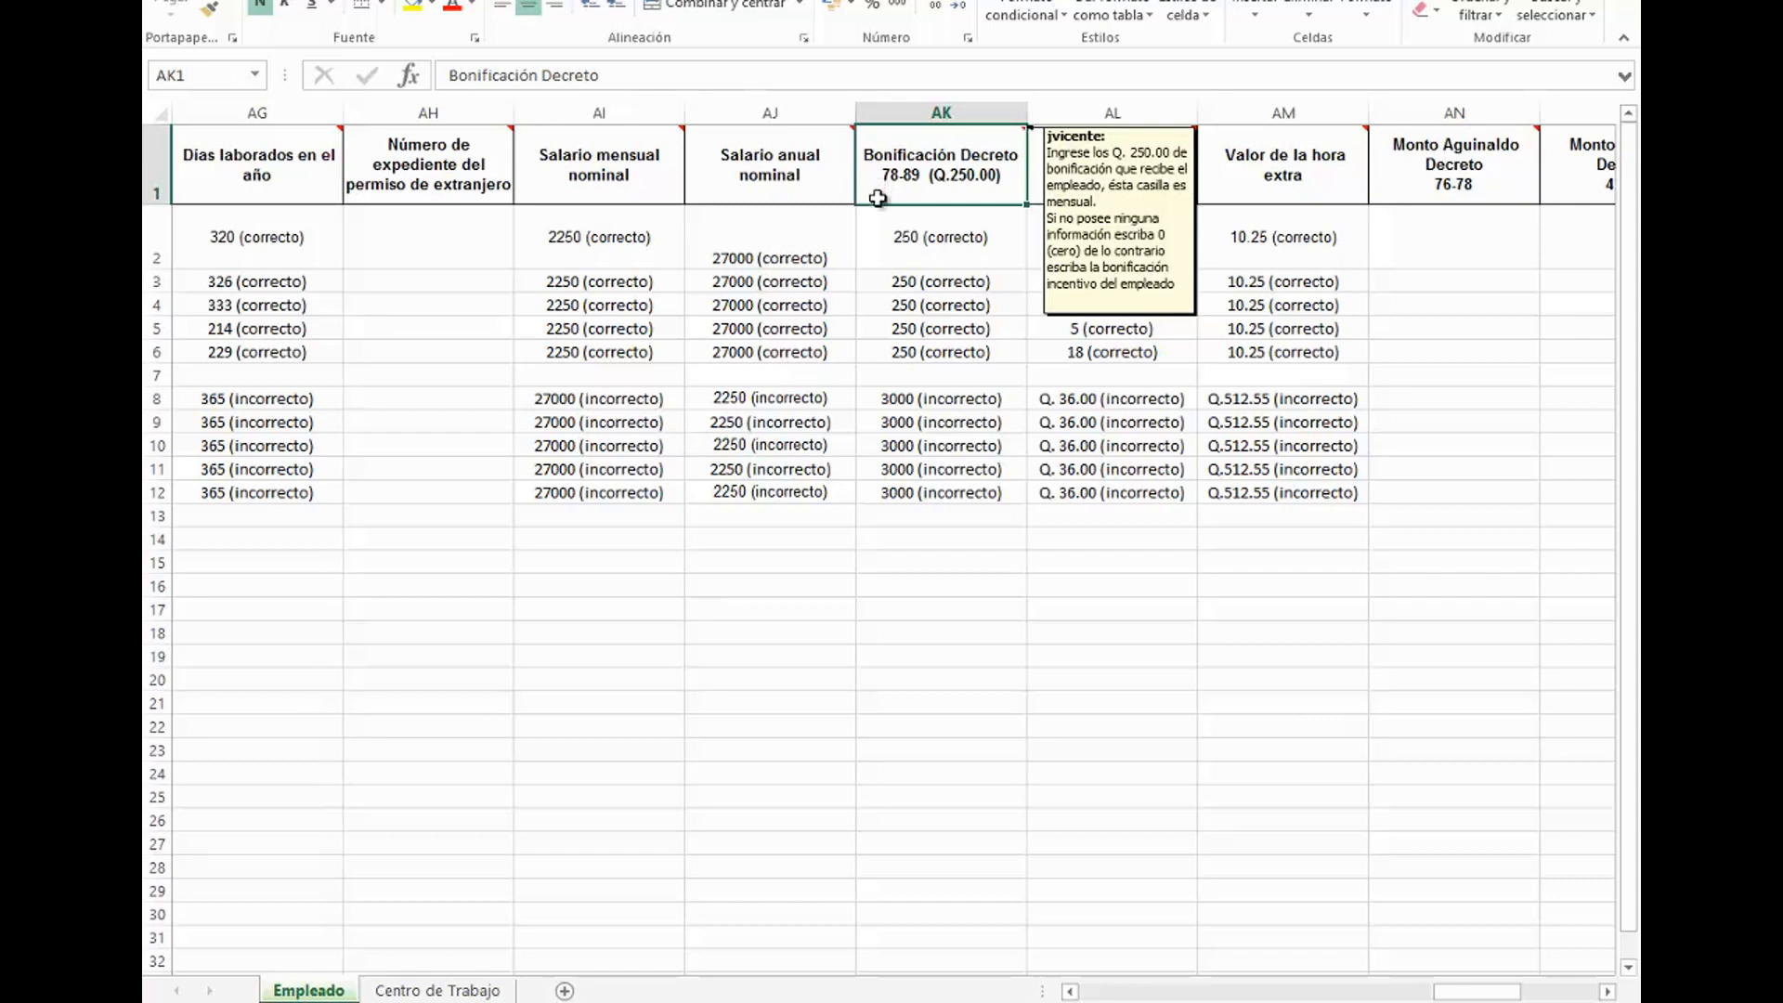
{"action": "left_click_drag", "start_coordinate": [876, 239], "coordinate": [879, 353]}
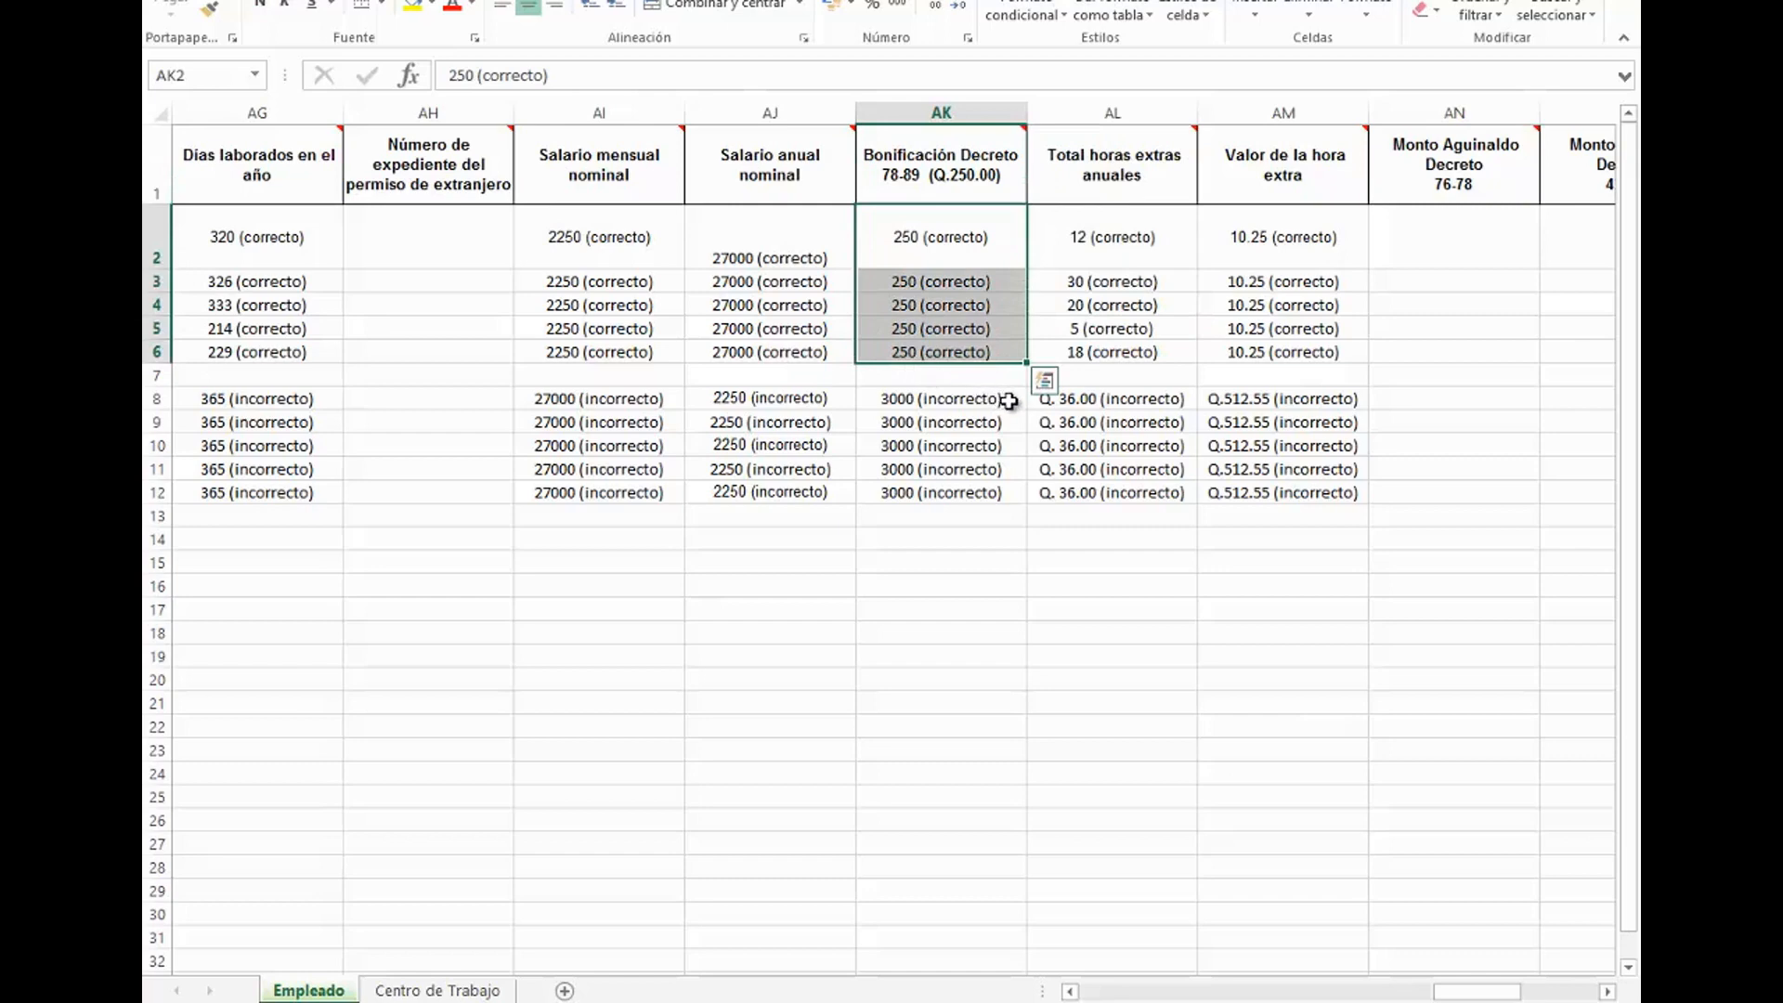
{"action": "left_click_drag", "start_coordinate": [1008, 401], "coordinate": [1012, 489]}
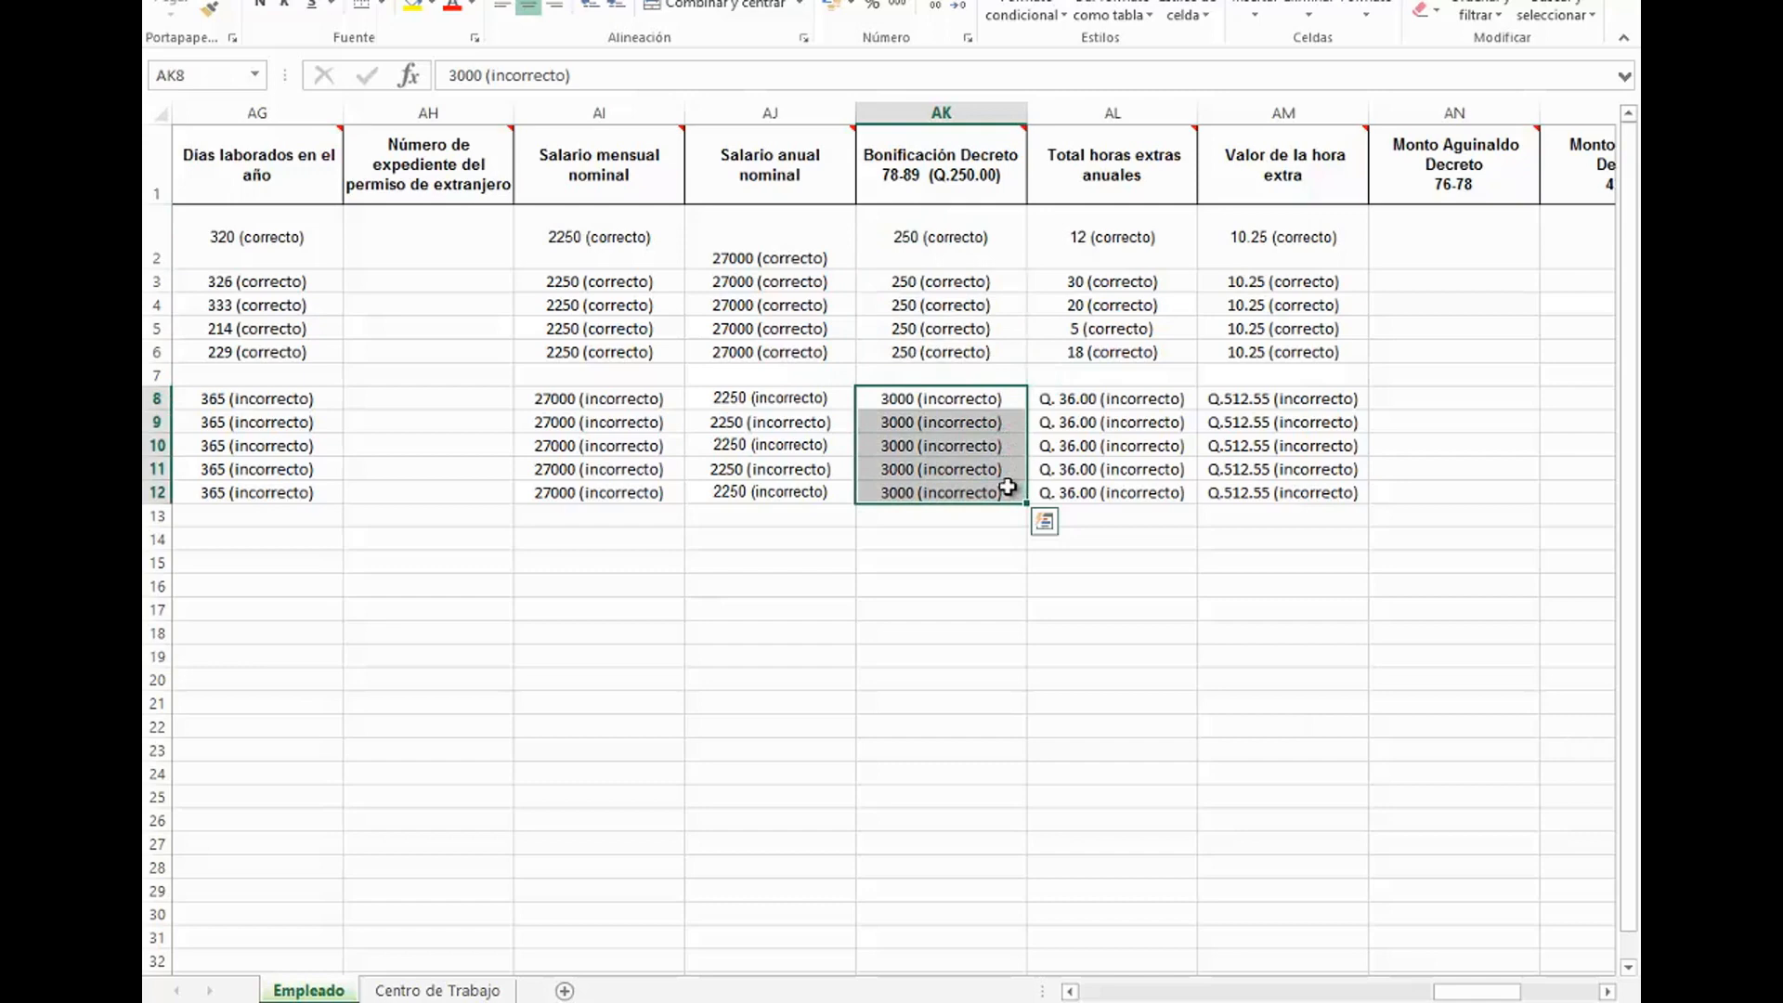
{"action": "left_click", "coordinate": [878, 184]}
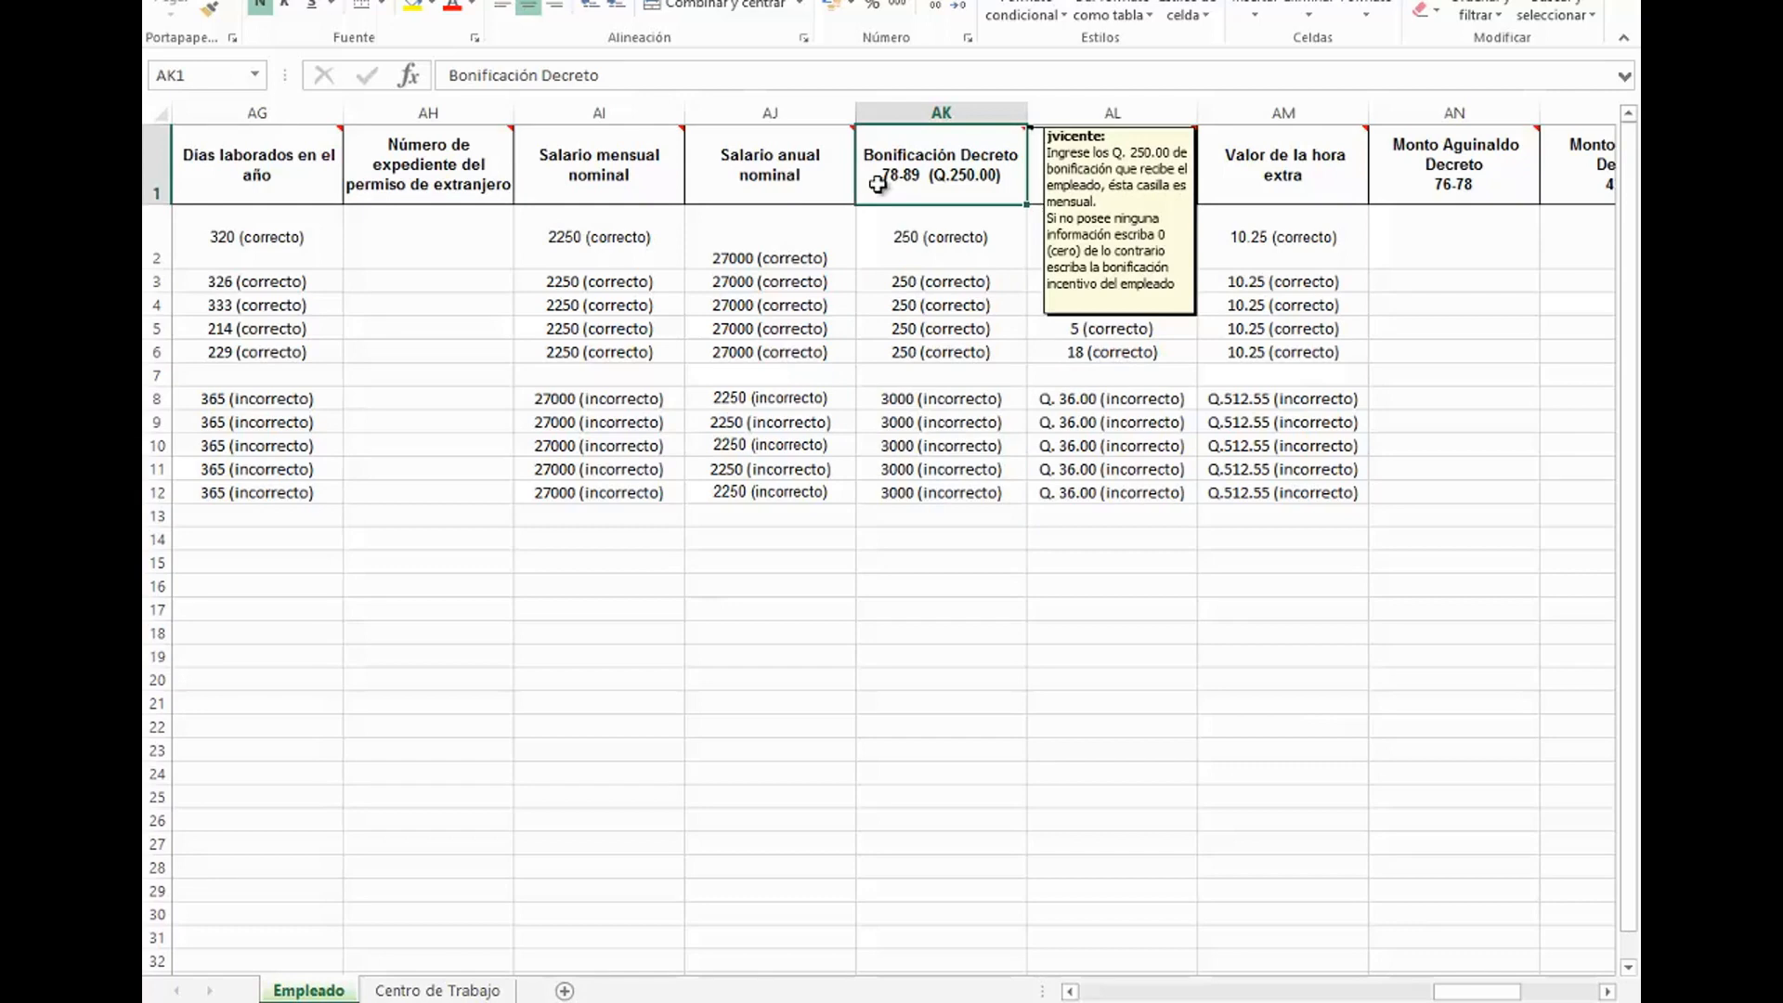
{"action": "left_click_drag", "start_coordinate": [883, 239], "coordinate": [879, 353]}
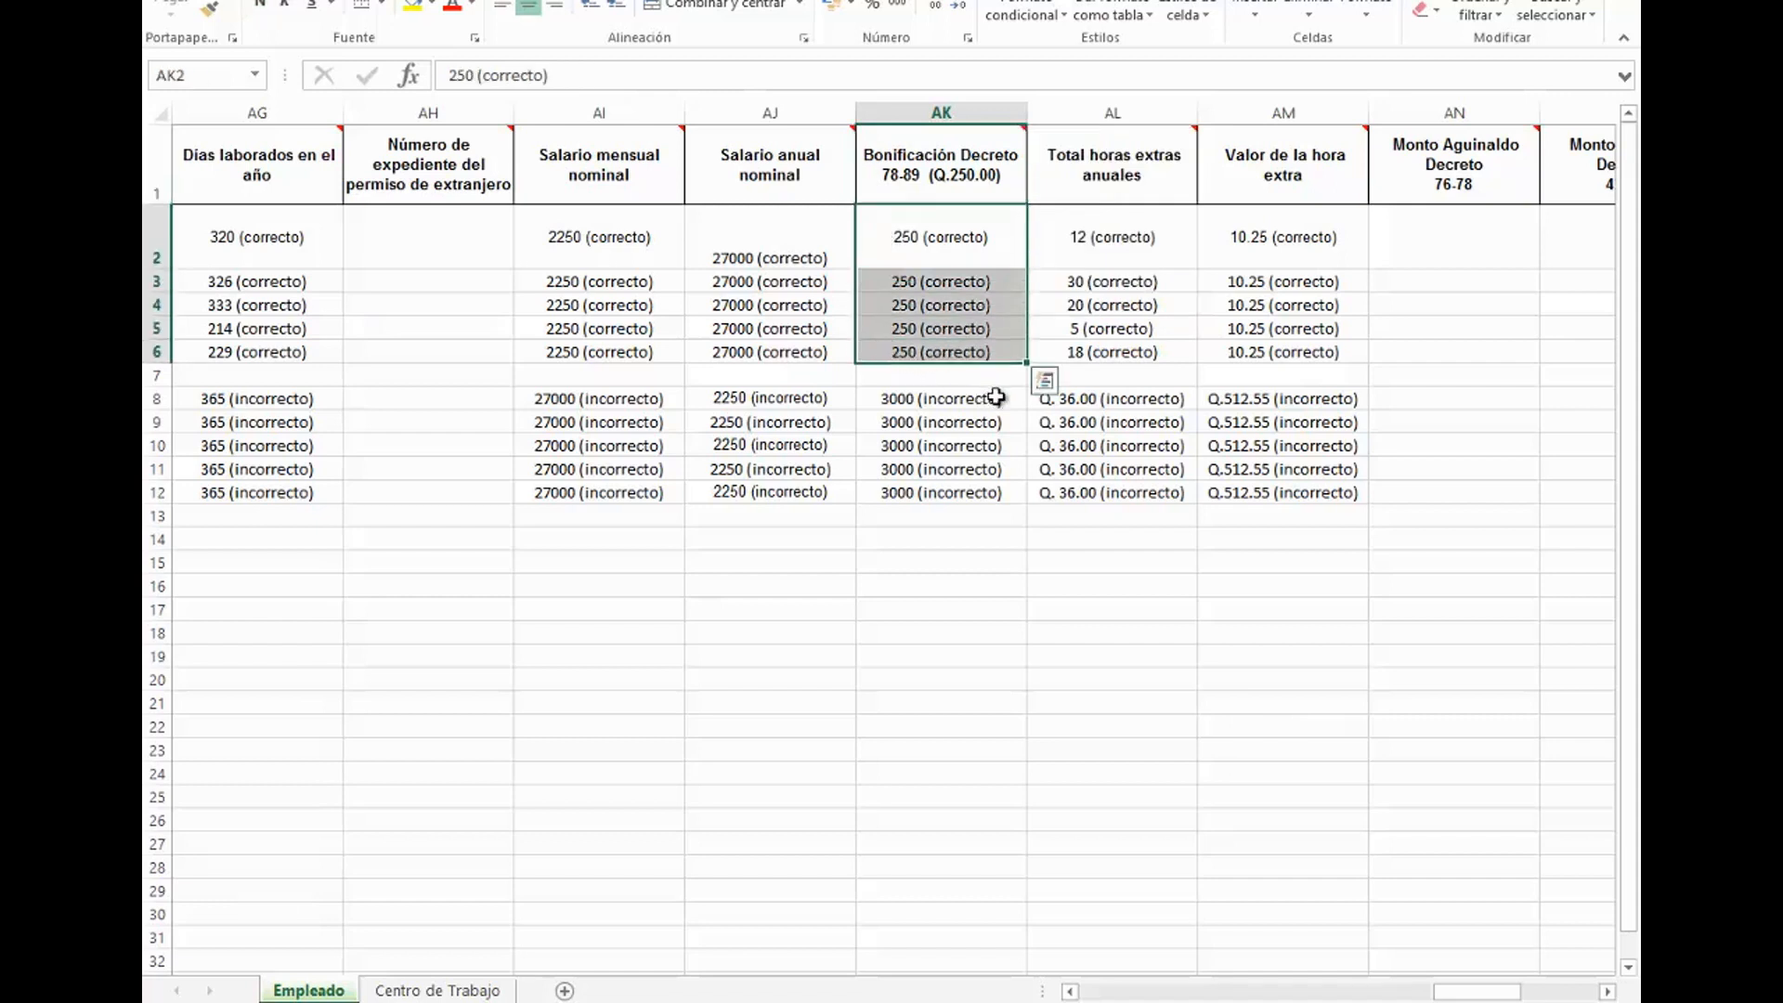
{"action": "left_click_drag", "start_coordinate": [1008, 401], "coordinate": [1012, 490]}
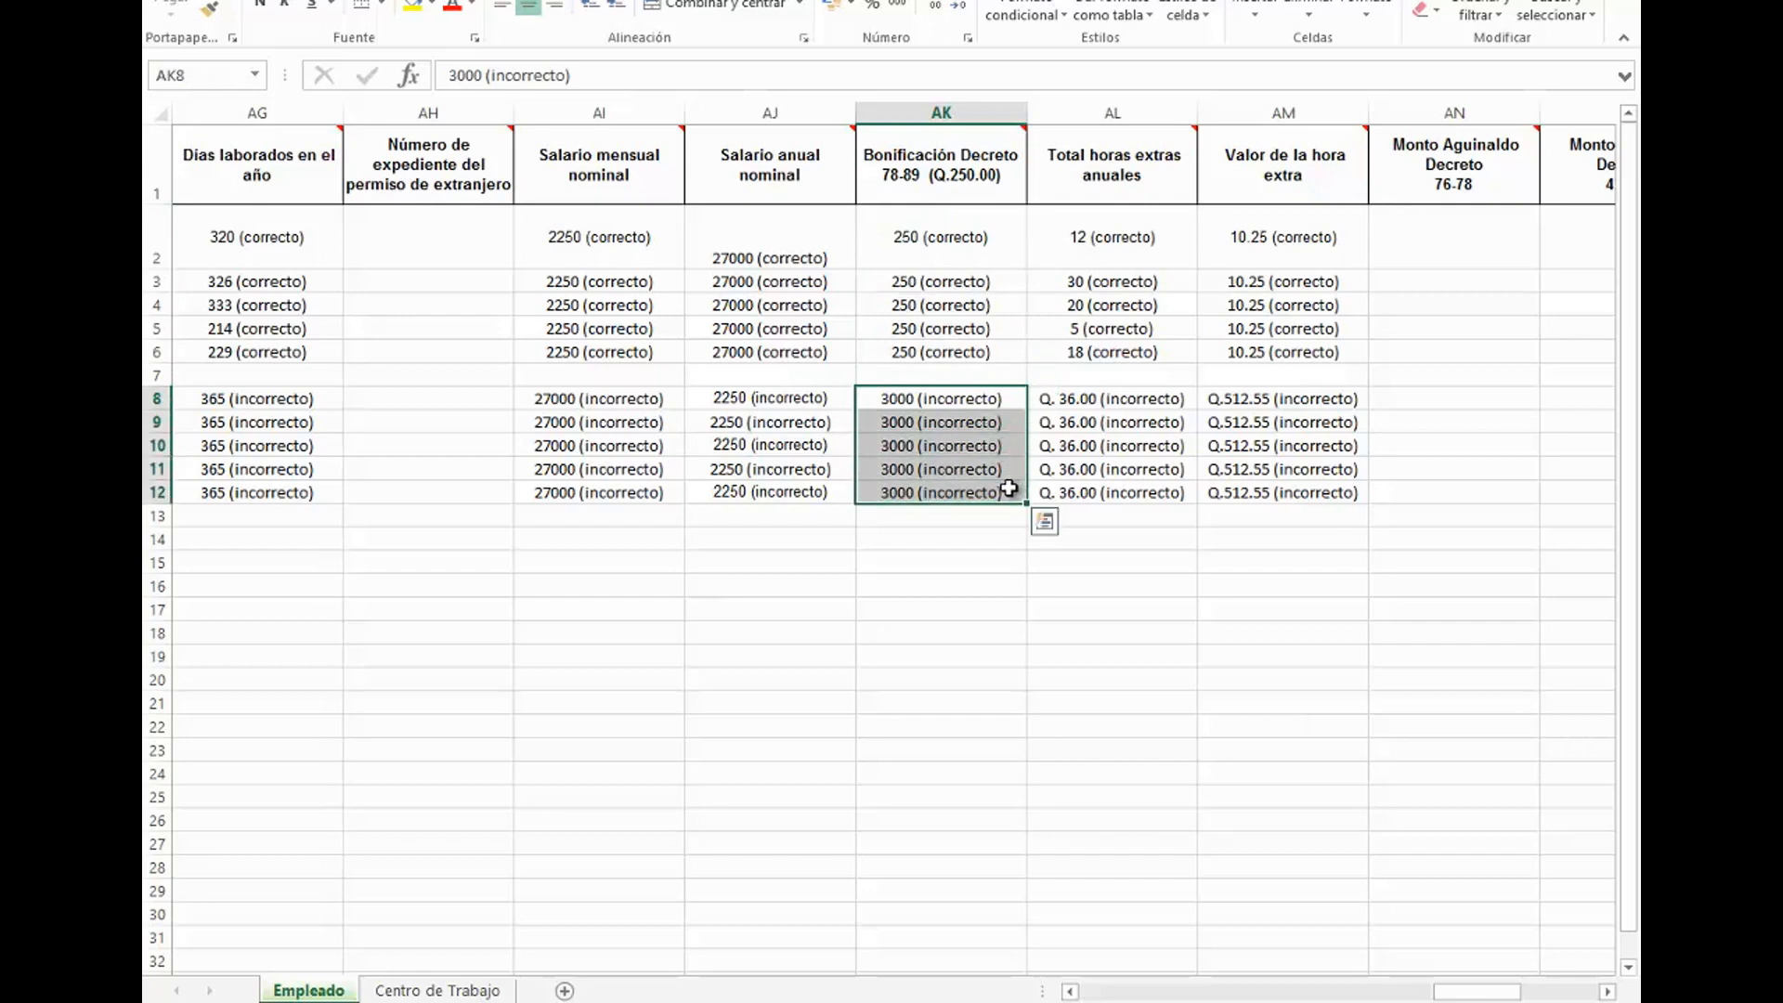
Step: Review the Total horas extras anuales column: read the header note and compare the correct and incorrect overtime examples
{"action": "left_click", "coordinate": [1049, 195]}
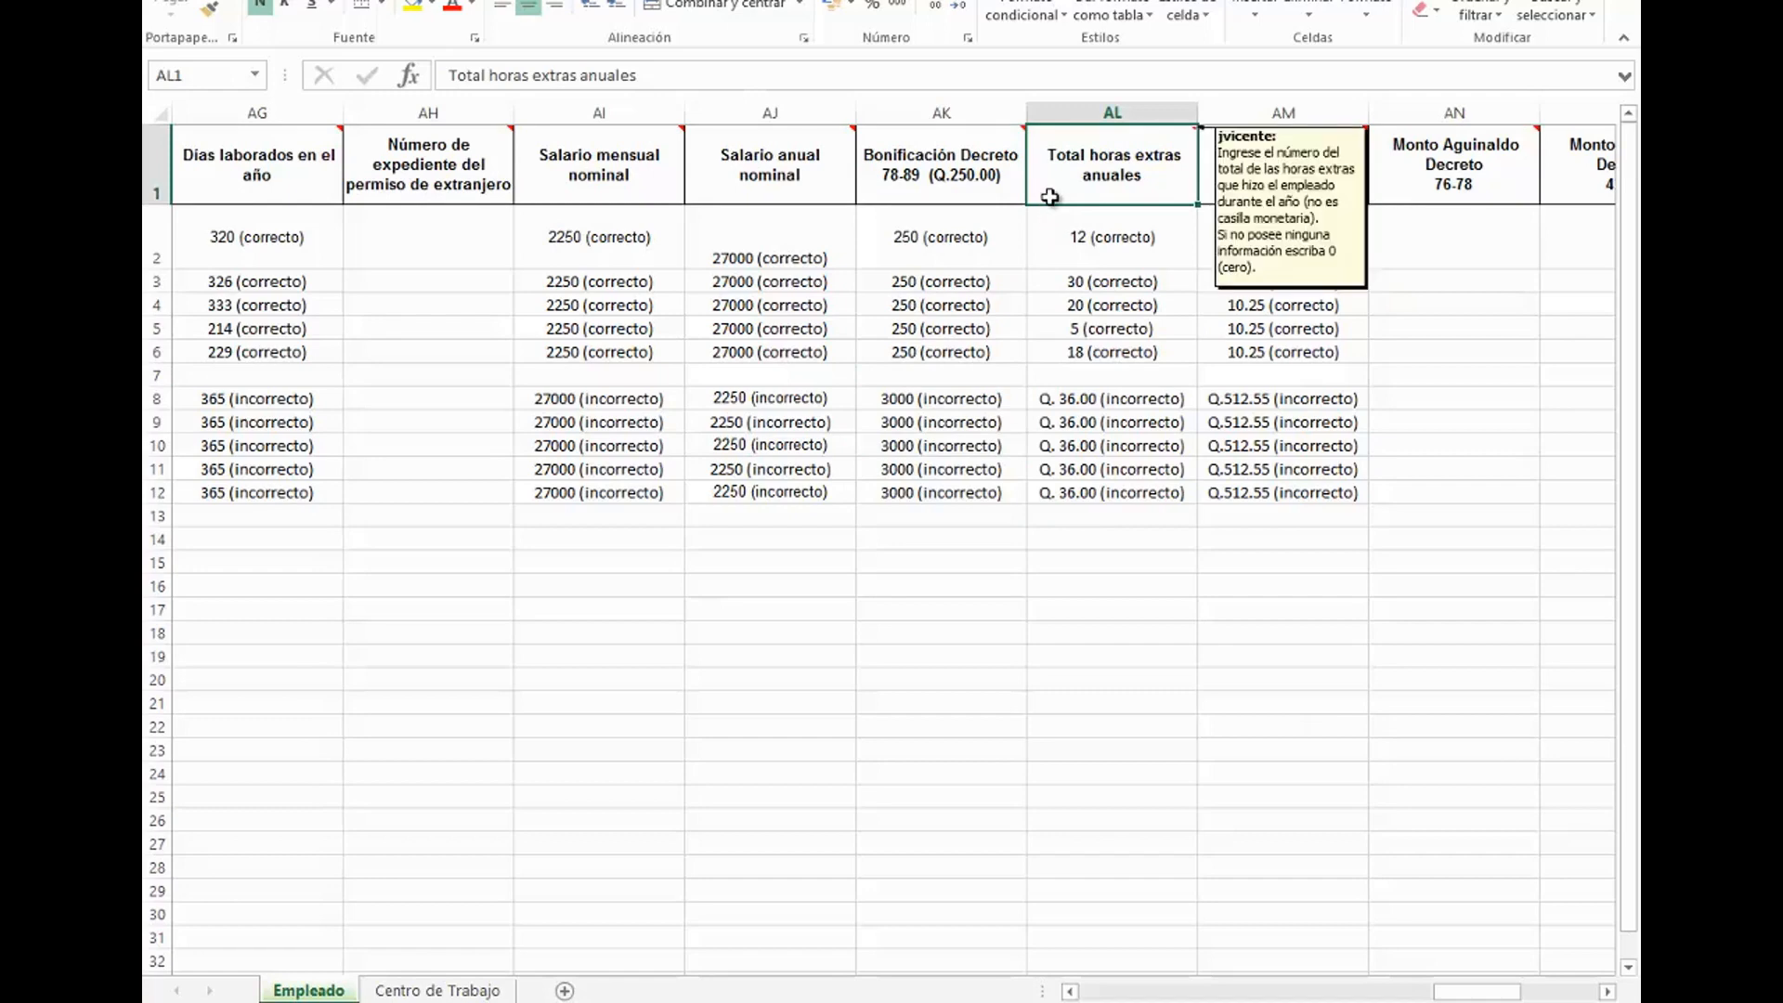
{"action": "left_click_drag", "start_coordinate": [1052, 232], "coordinate": [1049, 351]}
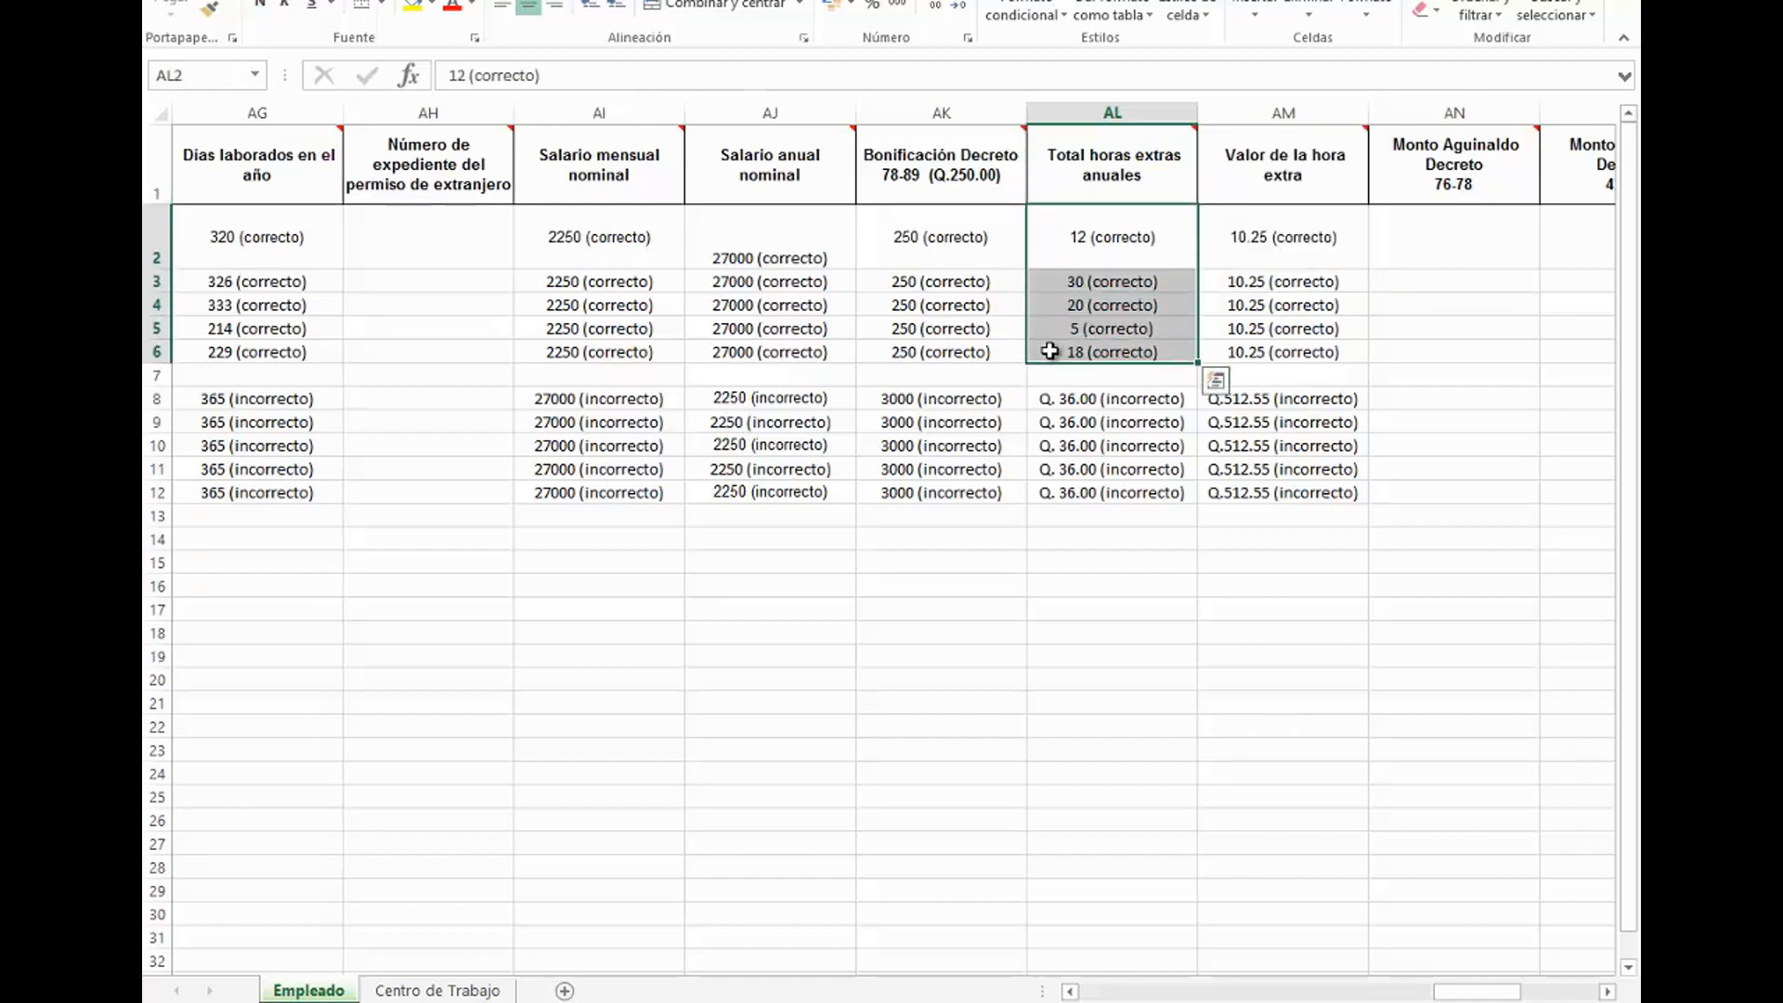
{"action": "left_click", "coordinate": [1049, 197]}
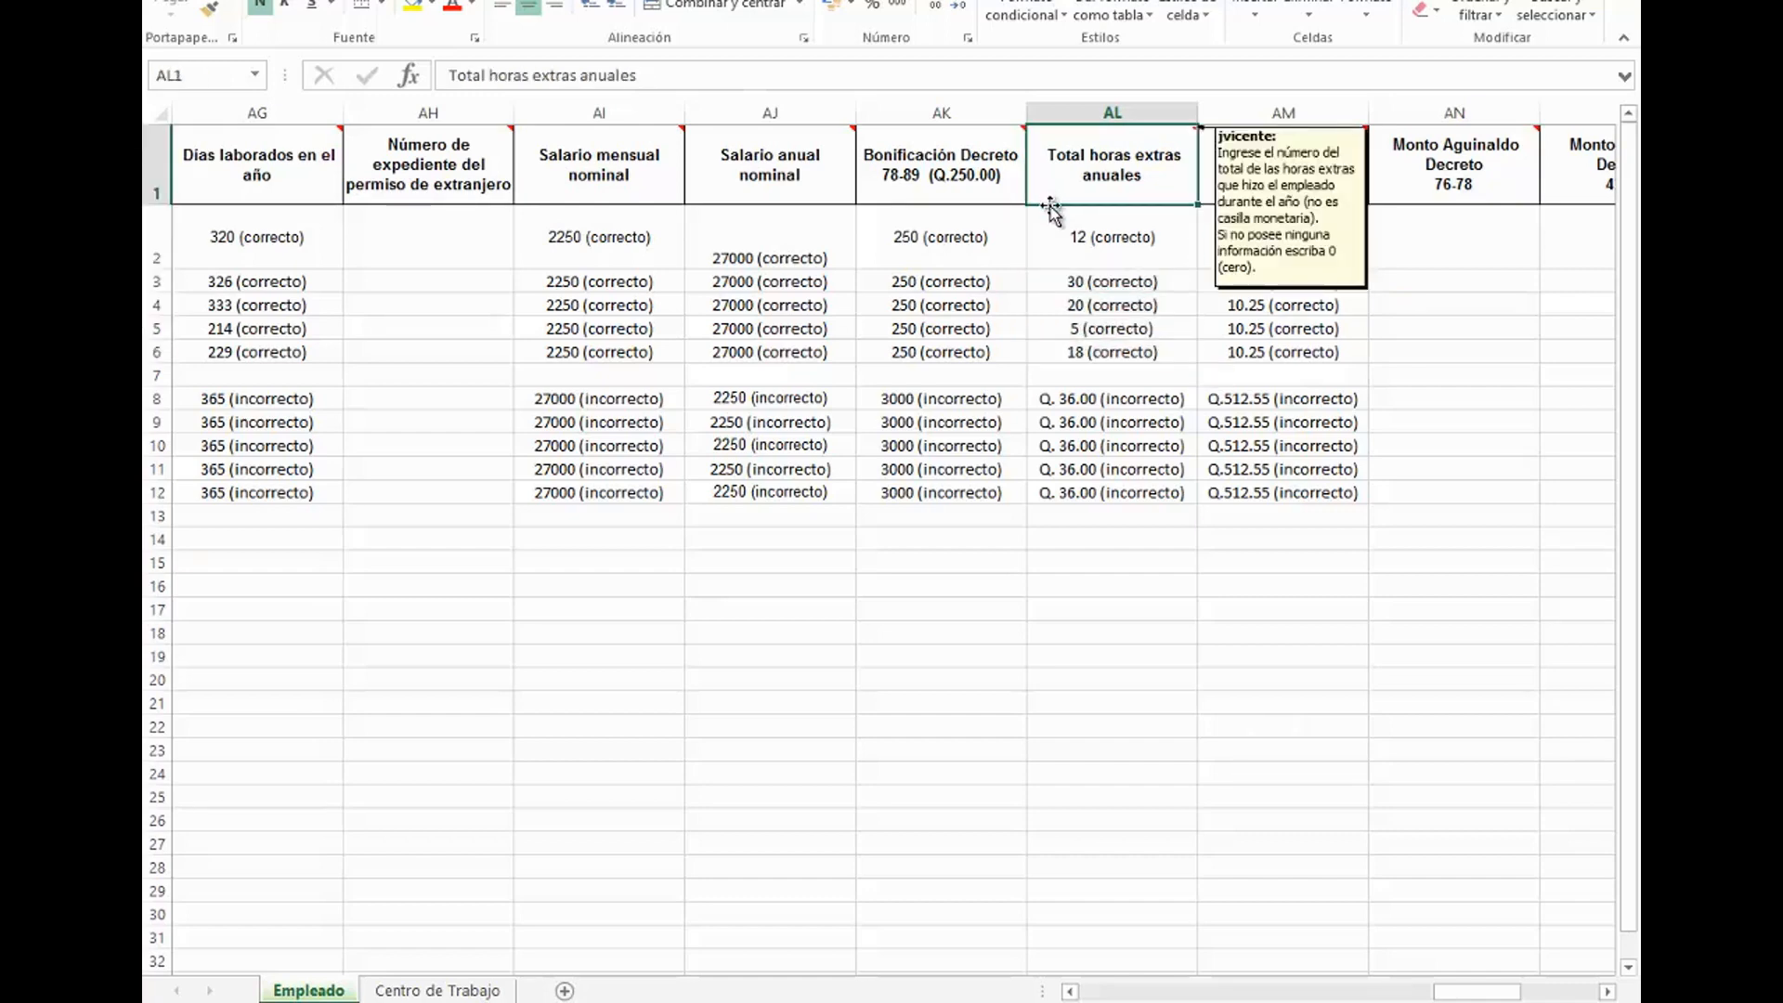
{"action": "left_click_drag", "start_coordinate": [1047, 211], "coordinate": [1050, 351]}
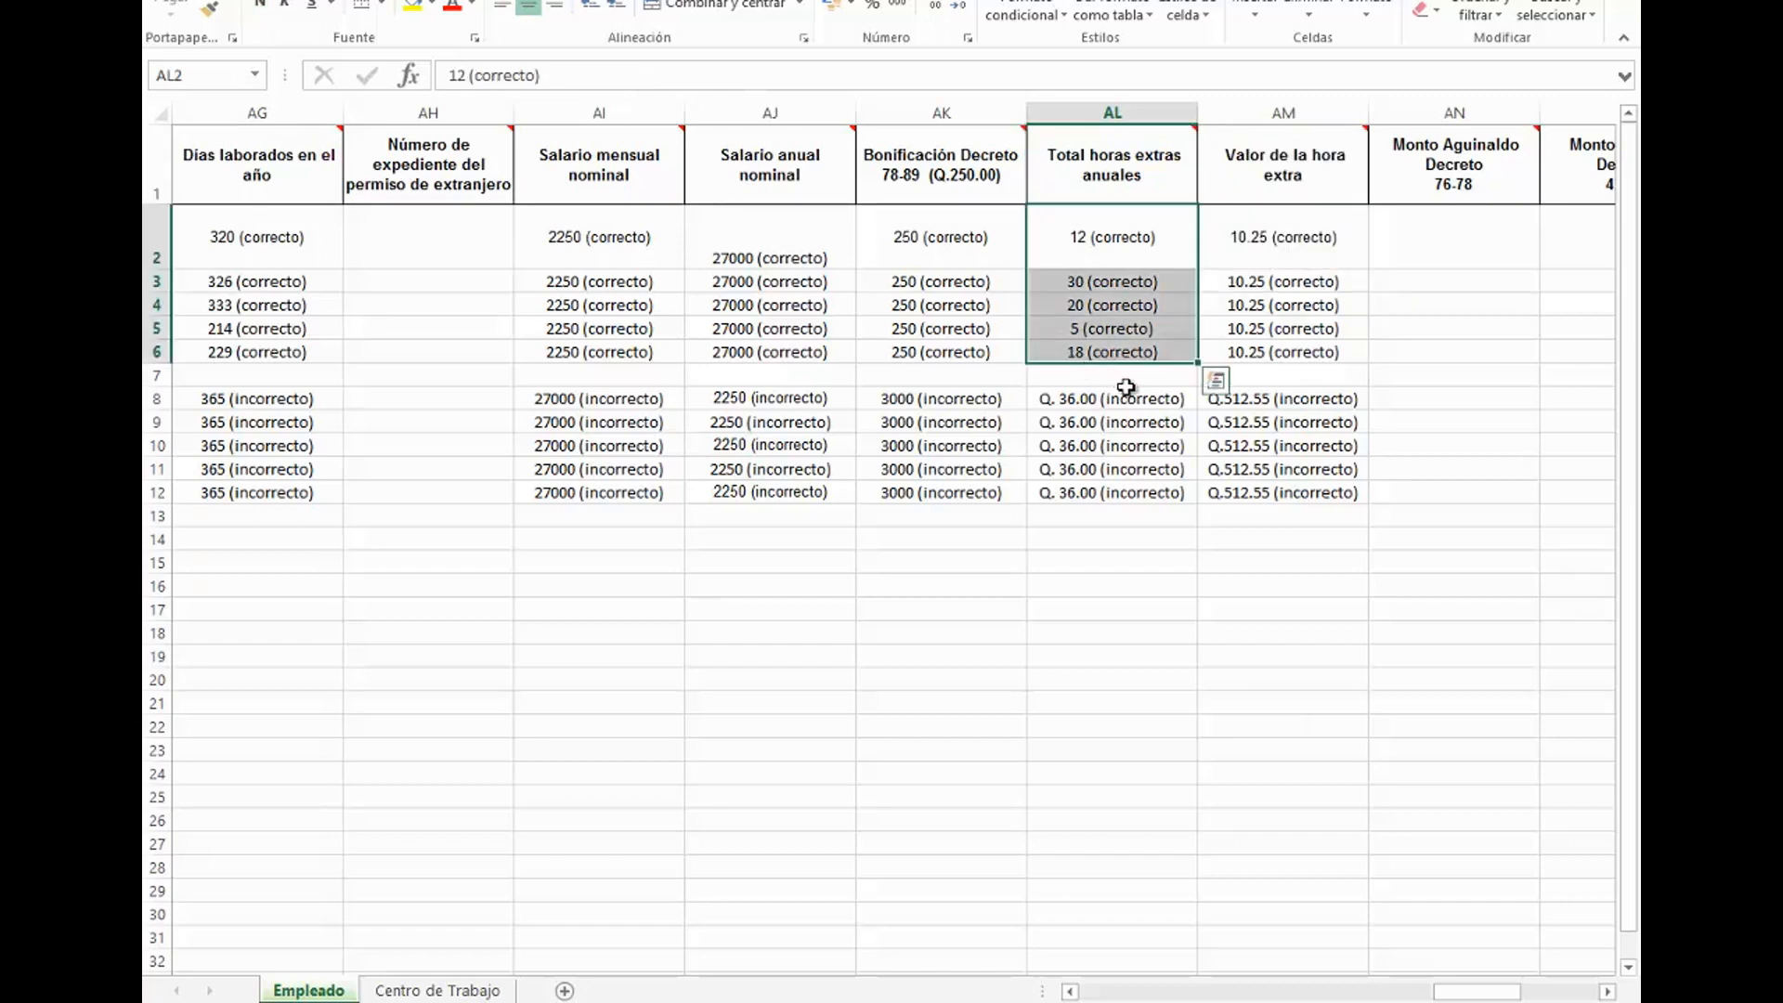
{"action": "left_click_drag", "start_coordinate": [1186, 399], "coordinate": [1187, 492]}
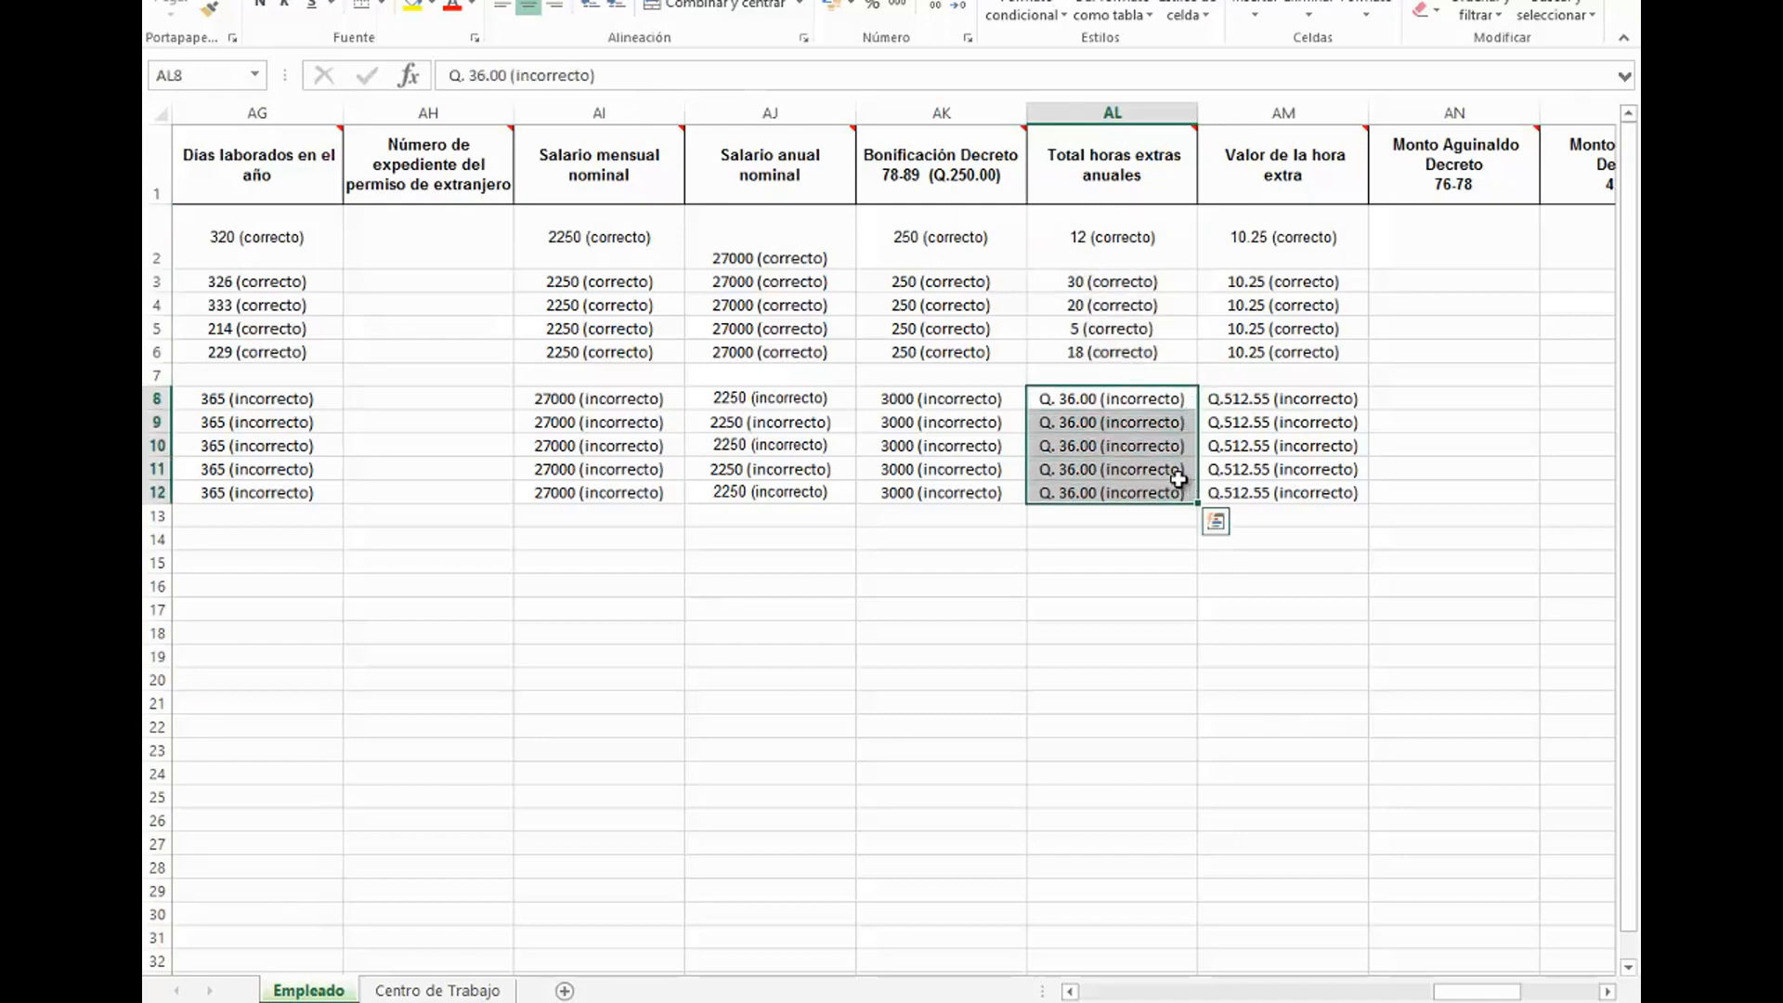
Step: Read the Valor de la hora extra header note and examine the column's correct and incorrect hourly rate examples
{"action": "left_click", "coordinate": [1234, 181]}
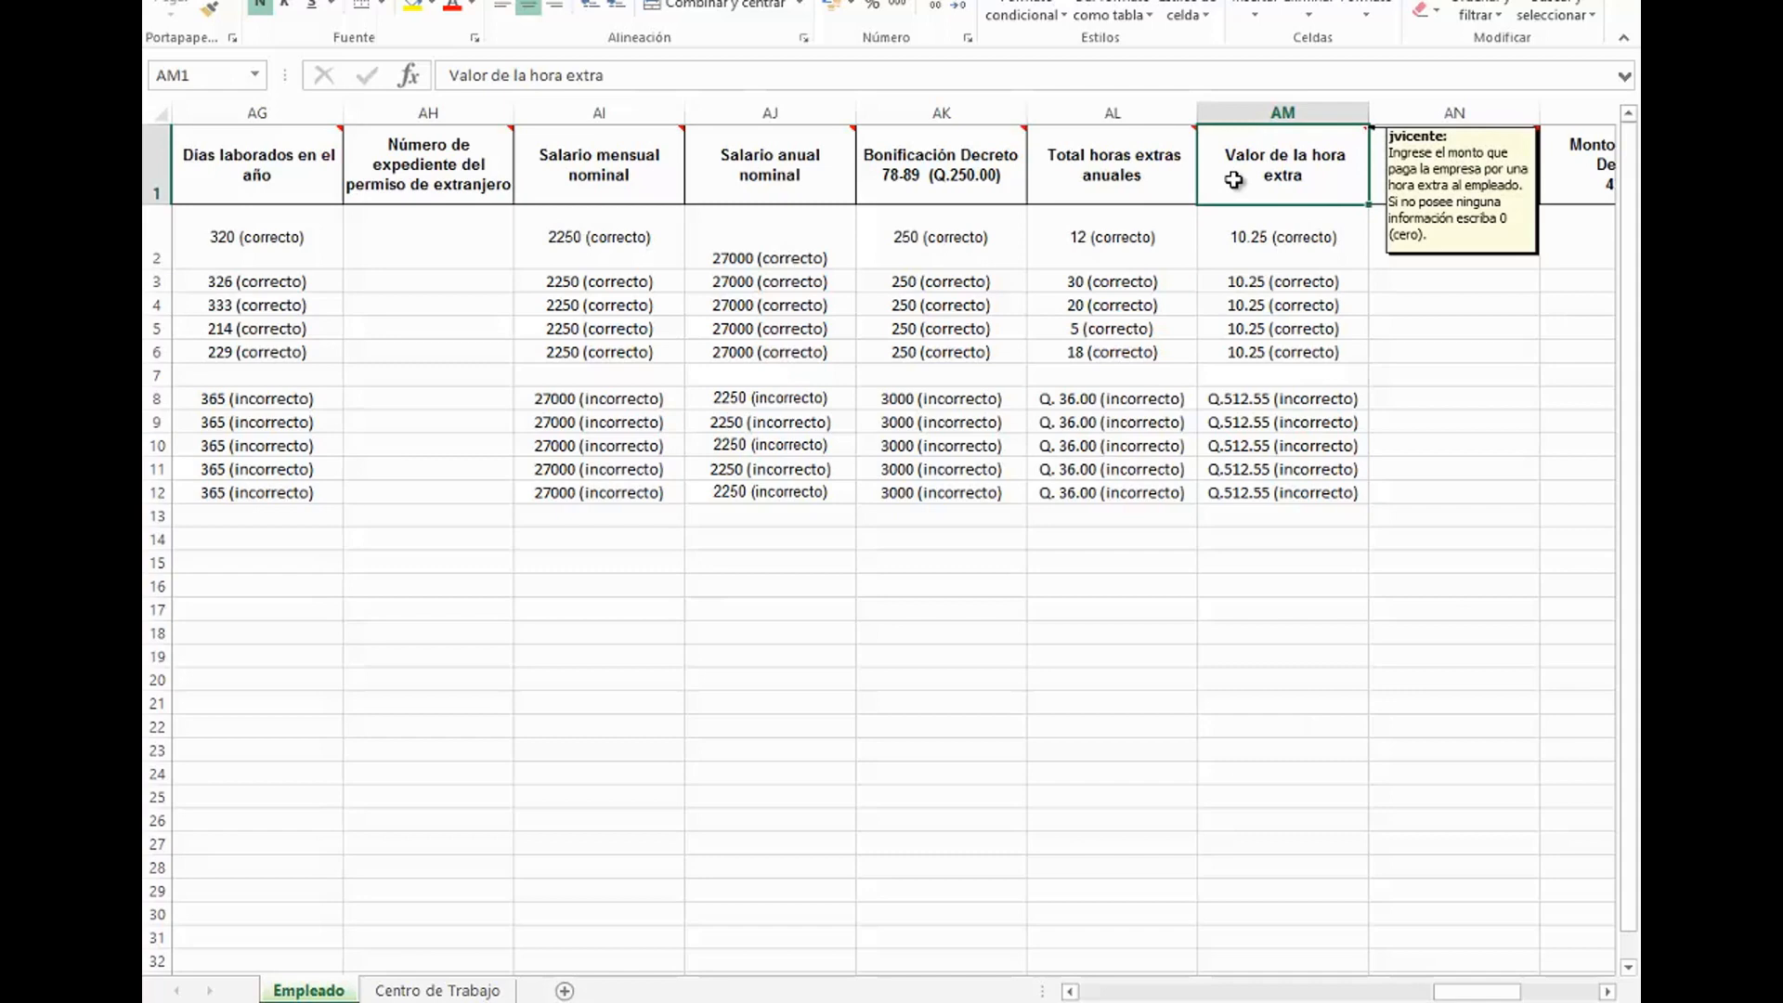
{"action": "left_click_drag", "start_coordinate": [1224, 237], "coordinate": [1206, 349]}
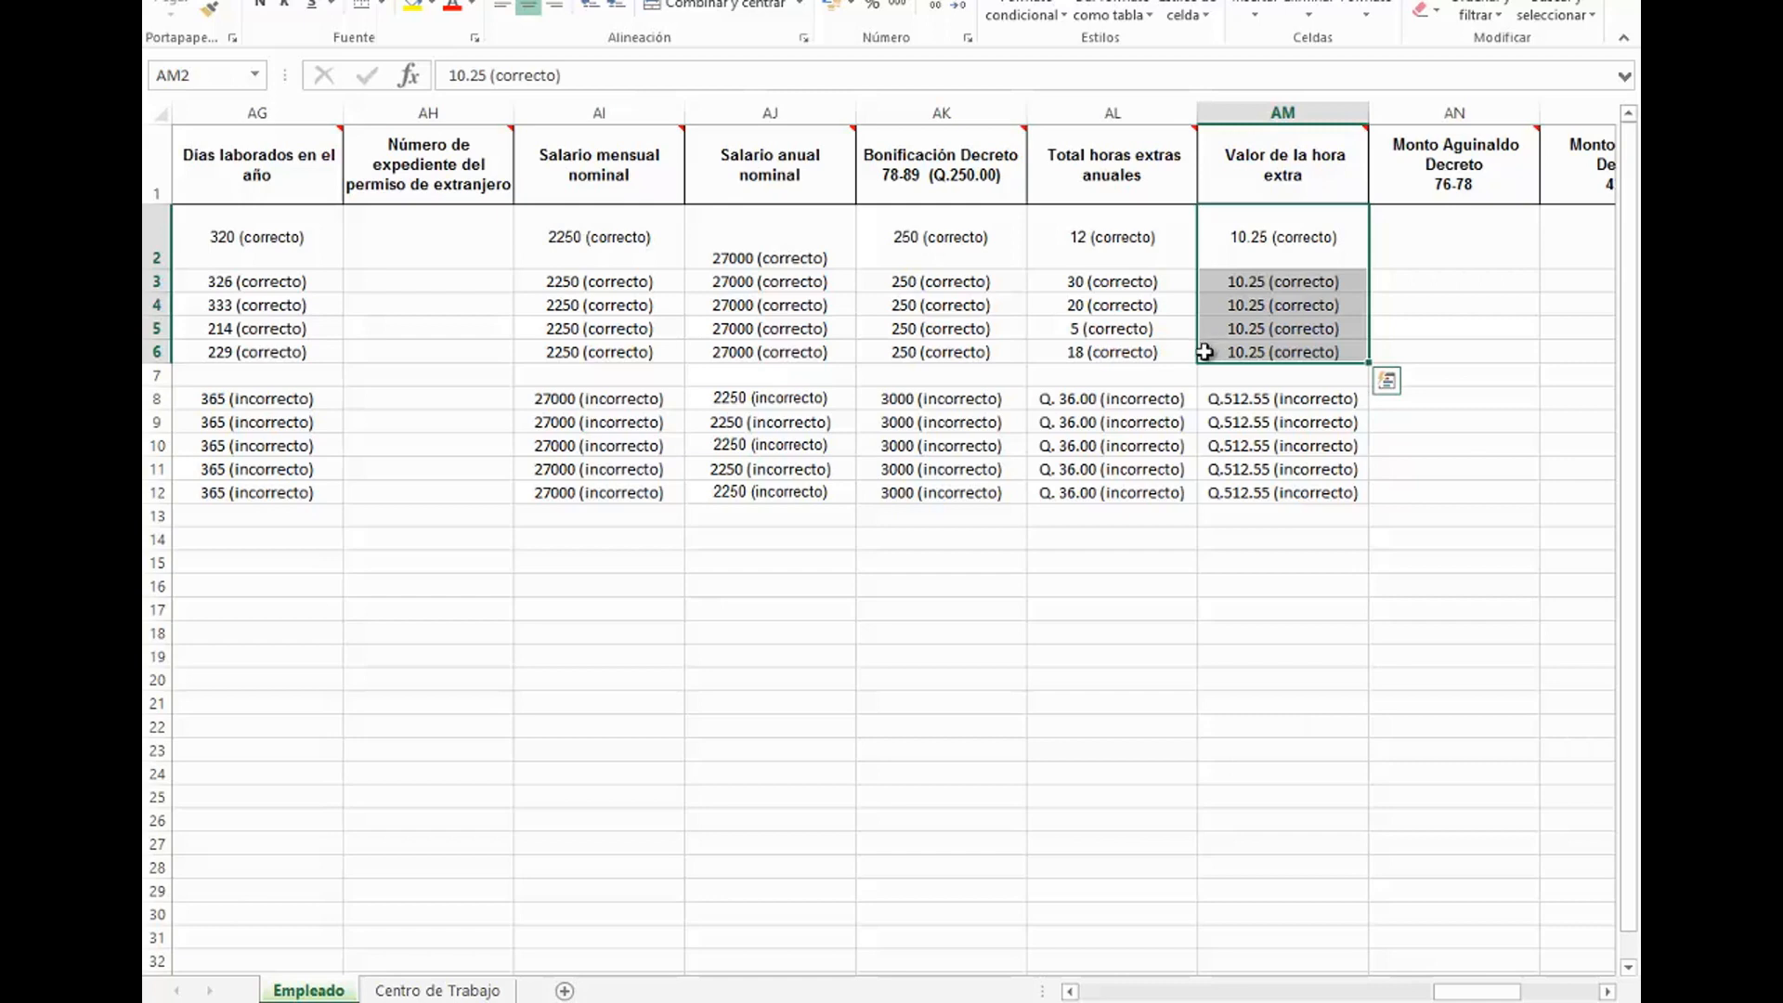
{"action": "left_click_drag", "start_coordinate": [1286, 398], "coordinate": [1253, 488]}
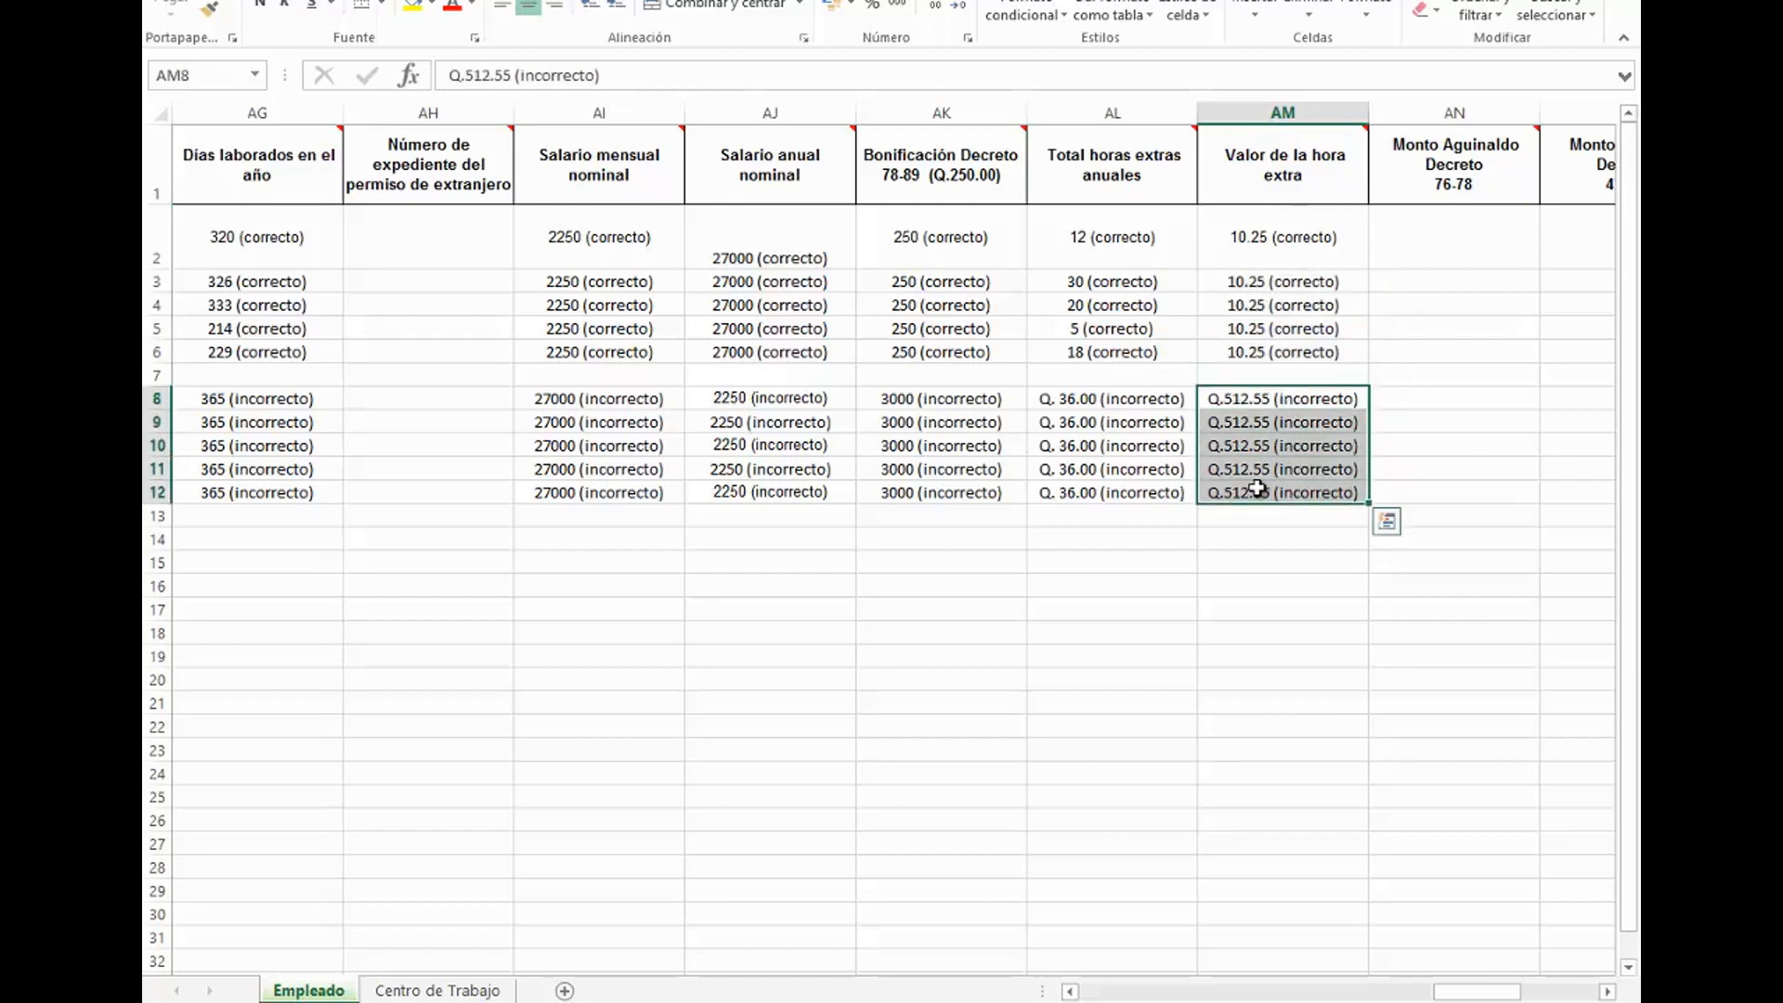
Step: Read the header notes of the Monto Aguinaldo Decreto 76-78 and Monto Bono 14 Decreto 42-92 columns, checking the cell below each header
{"action": "scroll", "coordinate": [1607, 992], "scroll_direction": "right", "scroll_amount": 5}
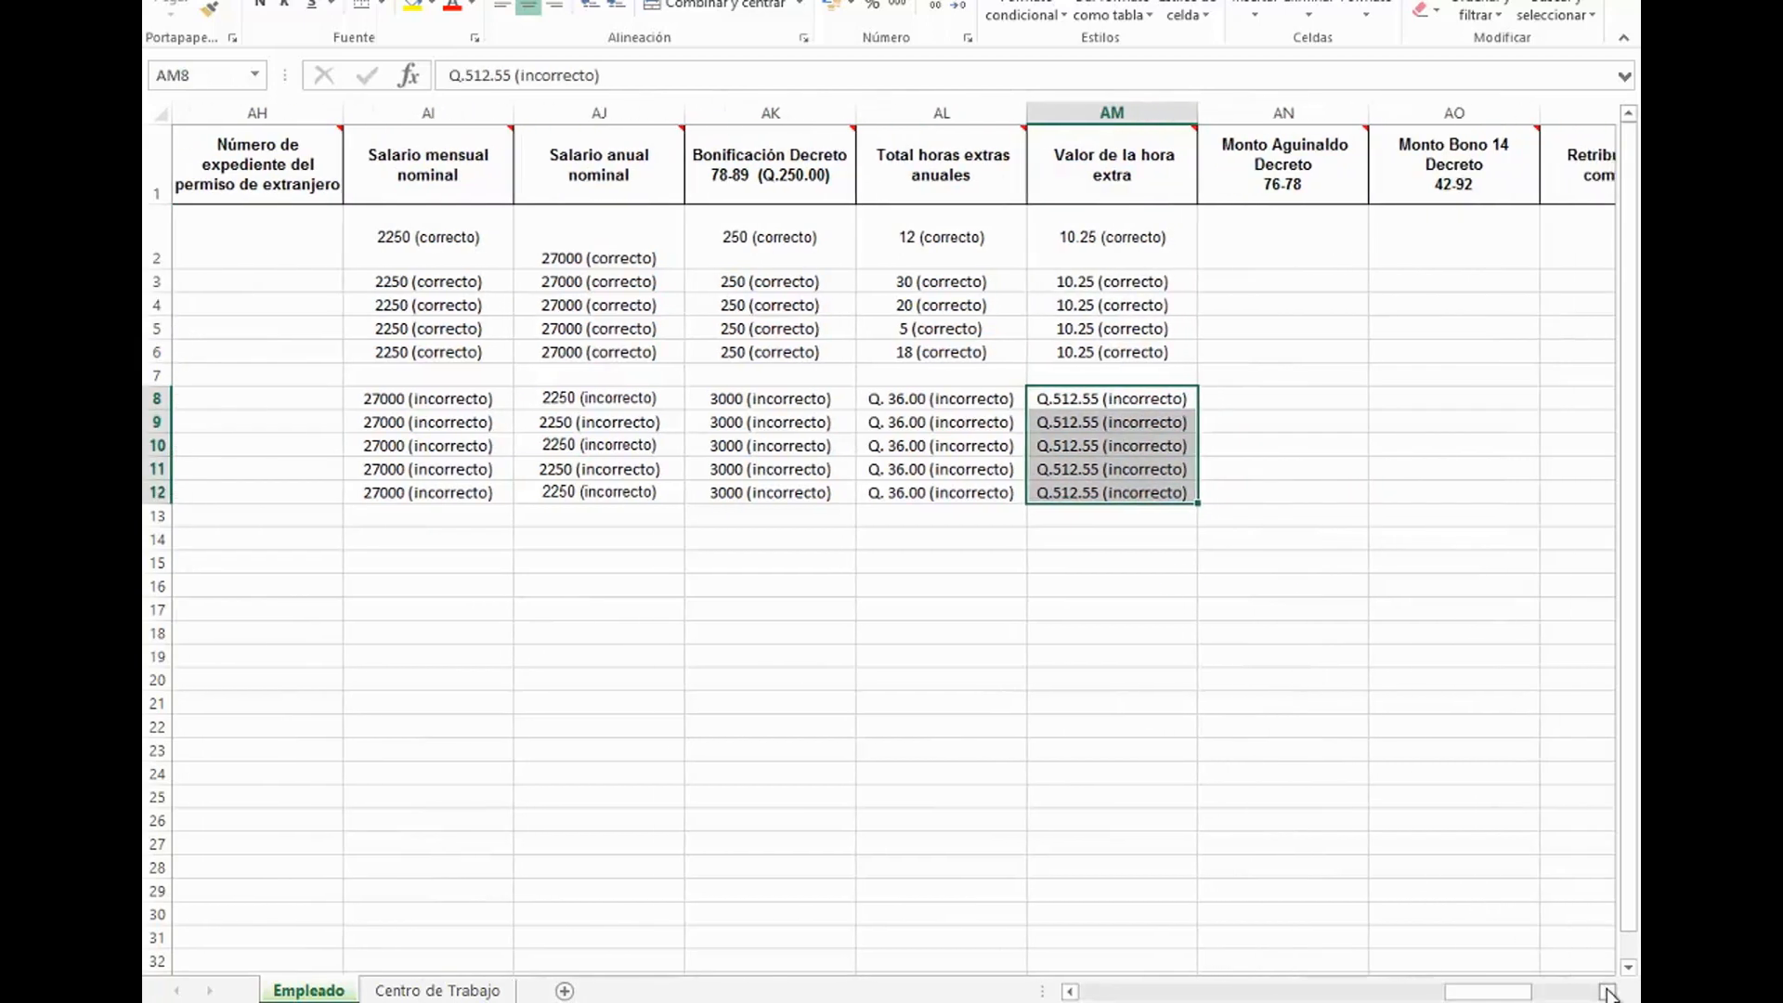
{"action": "left_click", "coordinate": [1607, 991]}
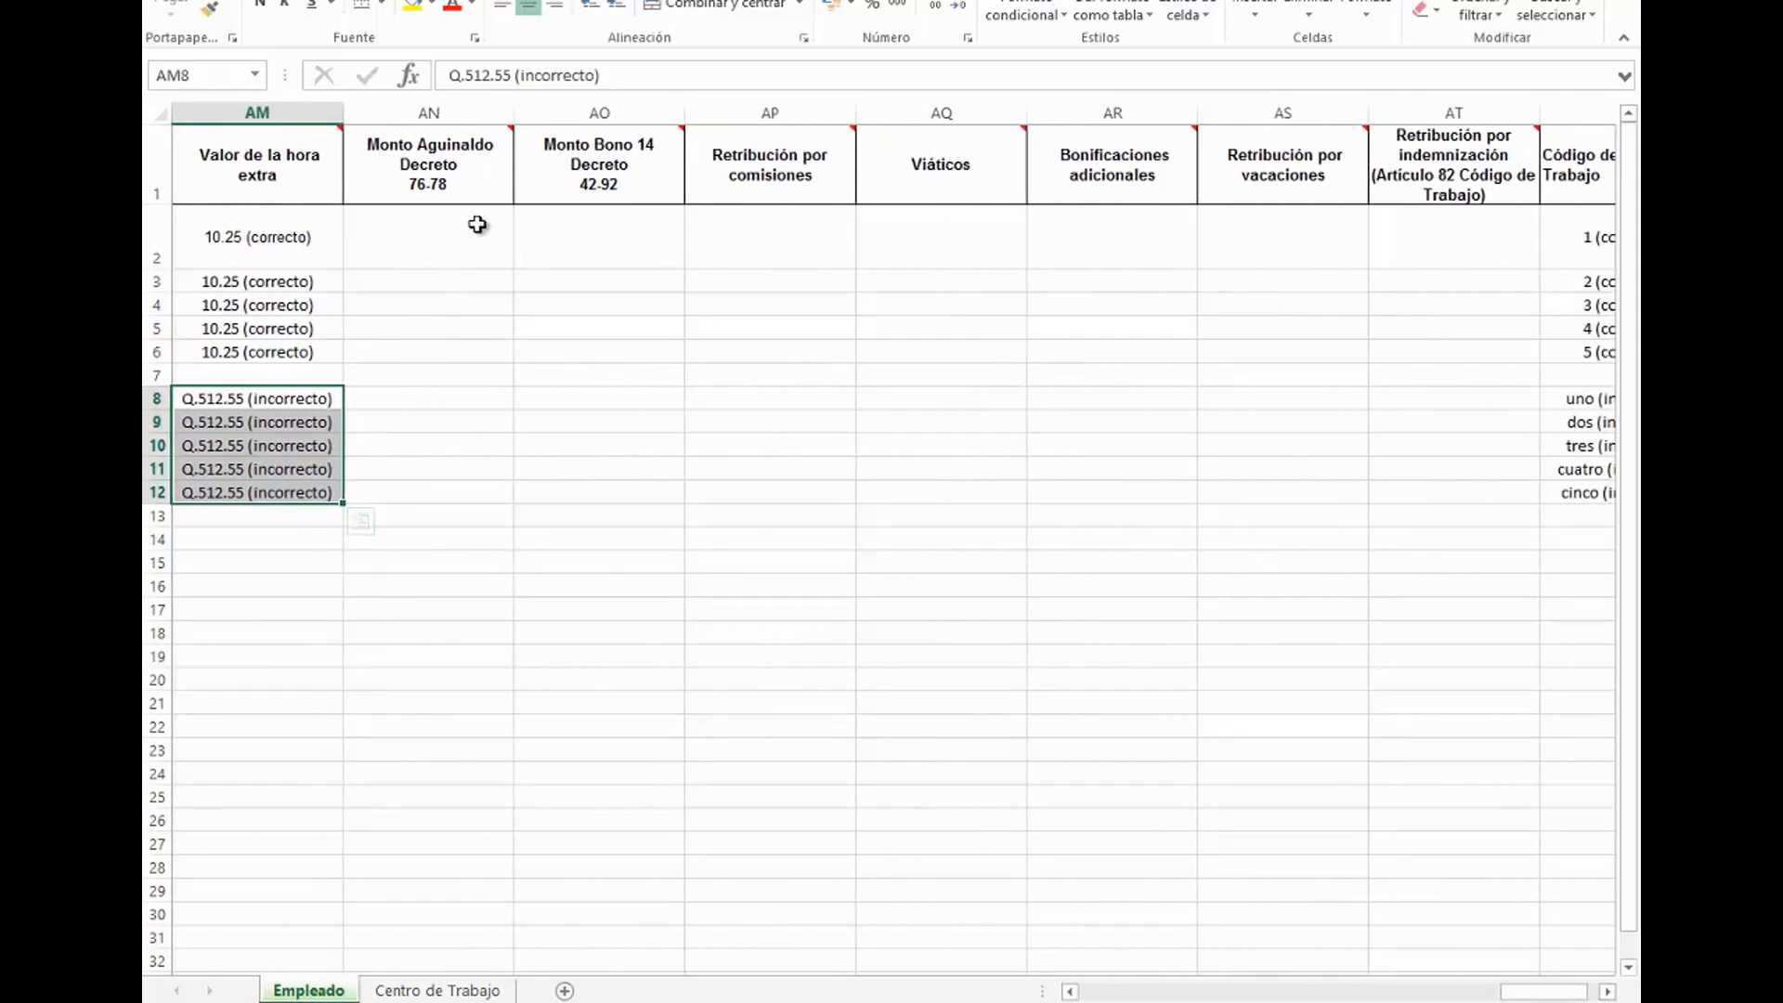
{"action": "mouse_move", "coordinate": [483, 181]}
{"action": "left_click", "coordinate": [485, 182]}
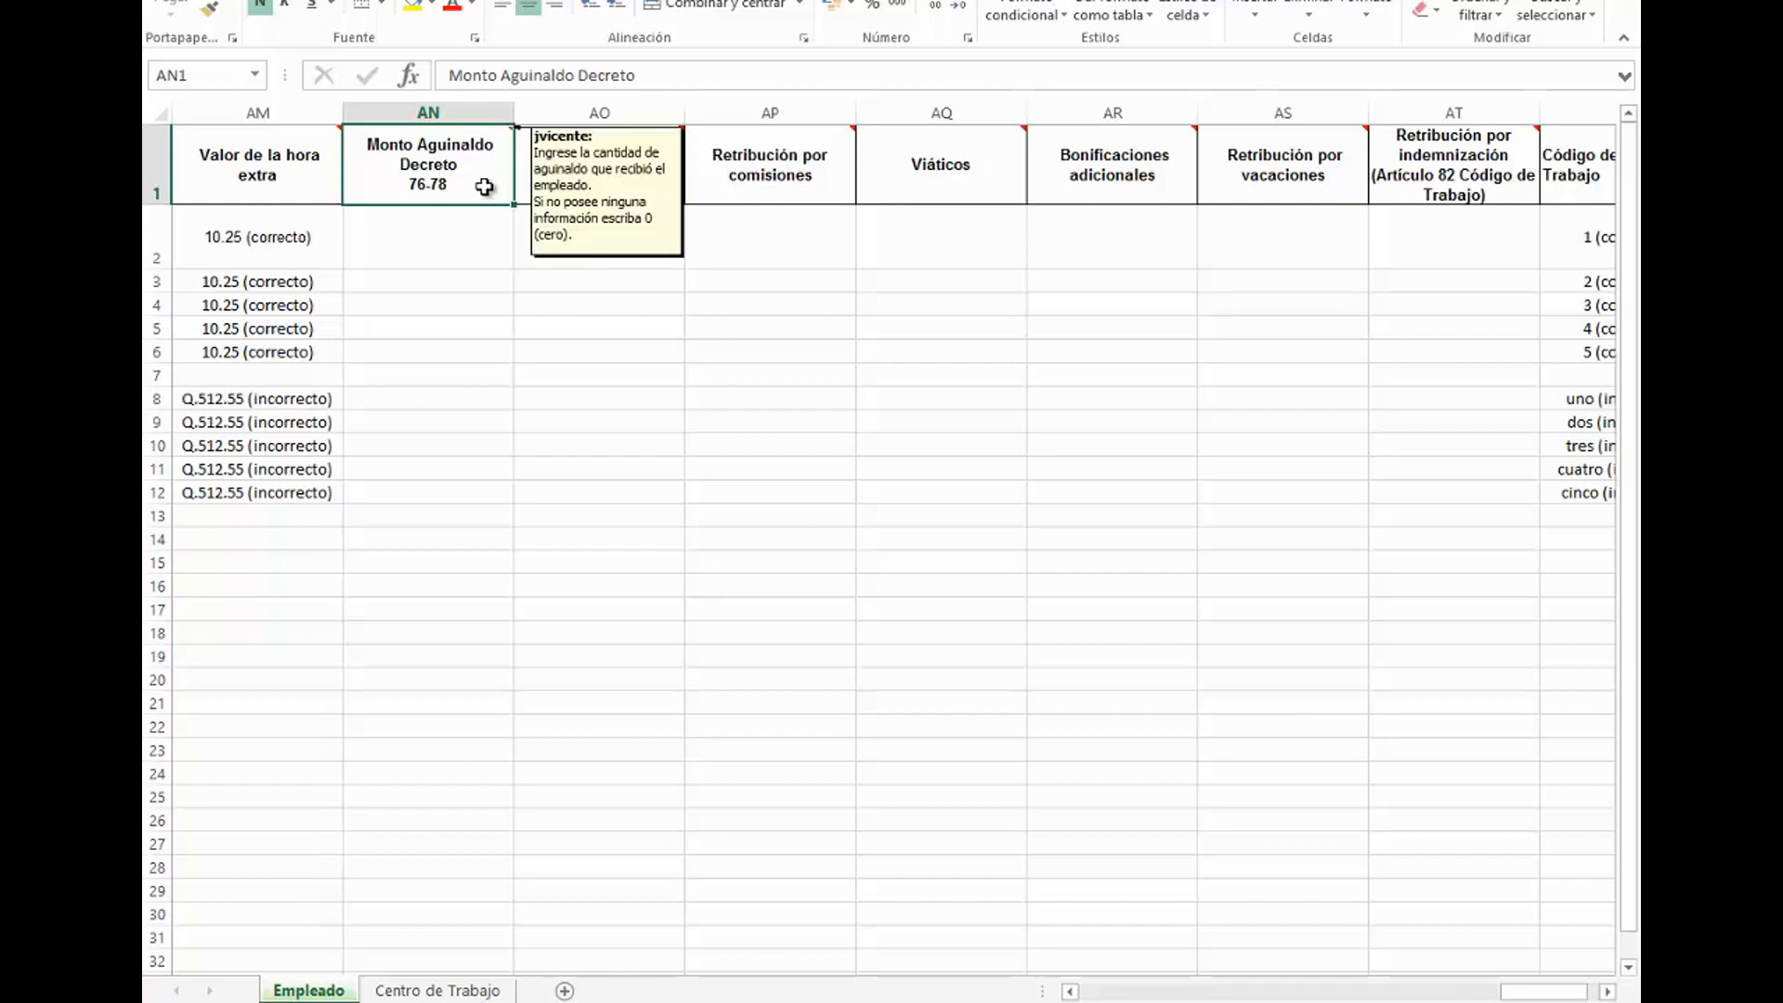
{"action": "left_click", "coordinate": [469, 235]}
{"action": "left_click", "coordinate": [531, 184]}
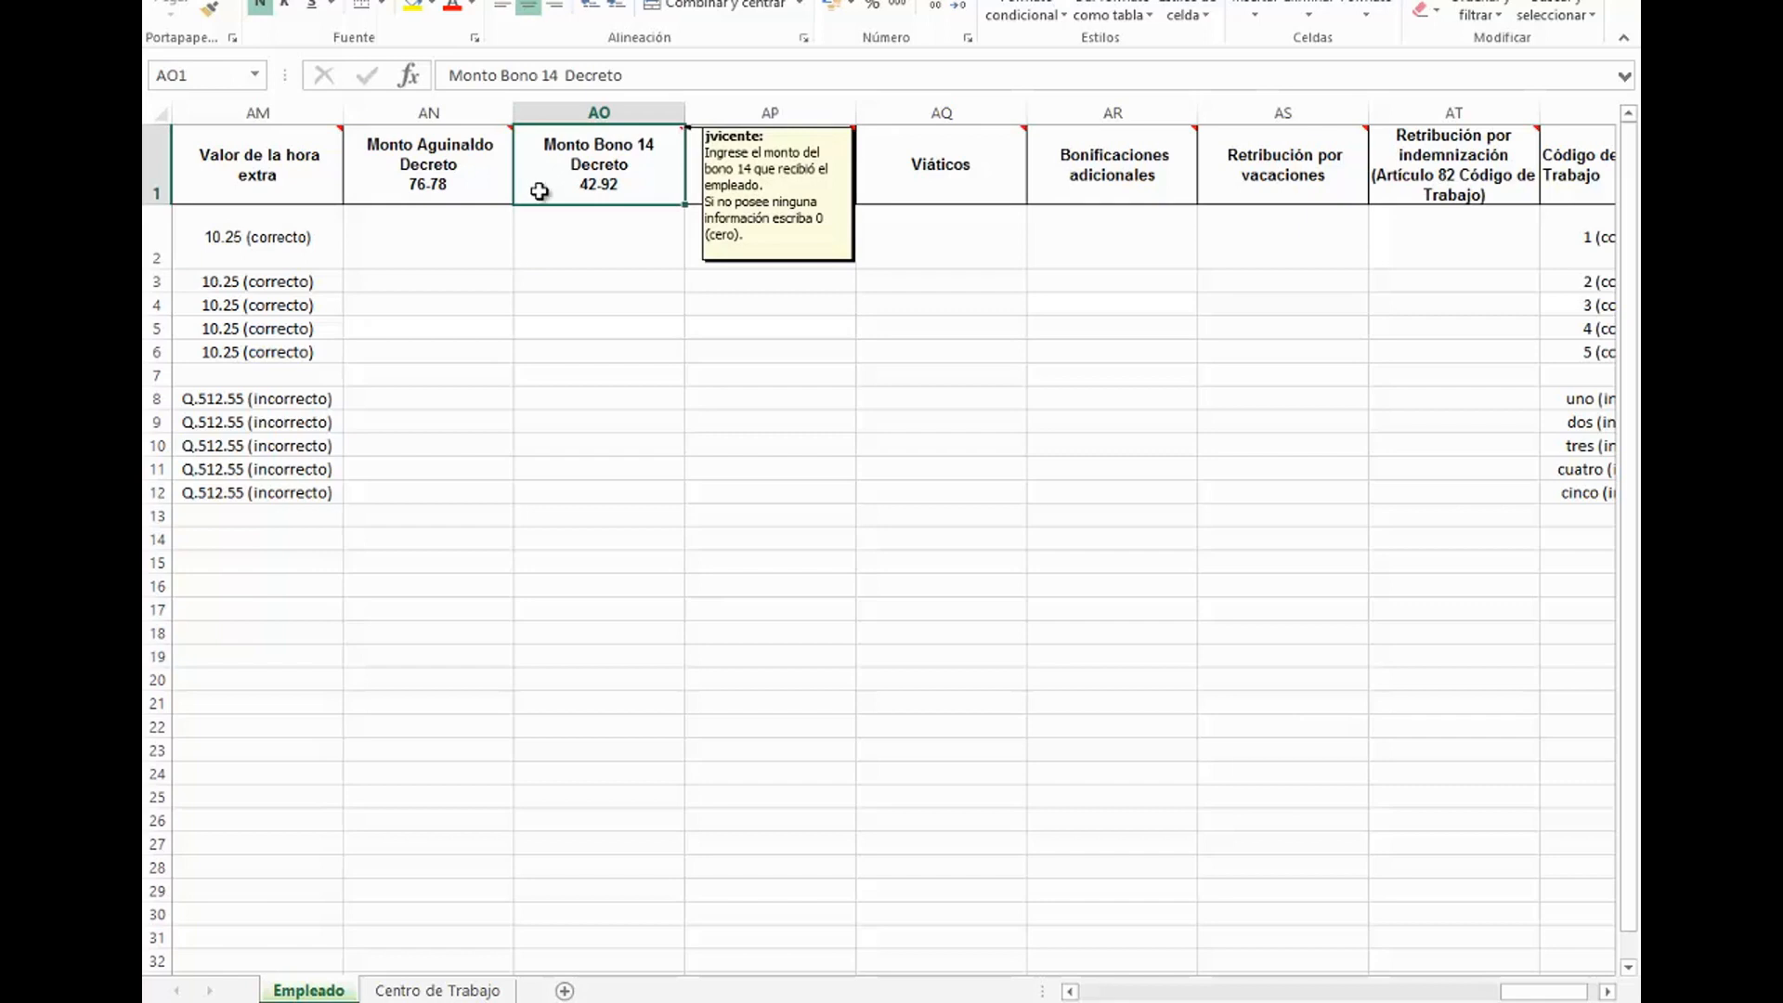
{"action": "left_click", "coordinate": [586, 245]}
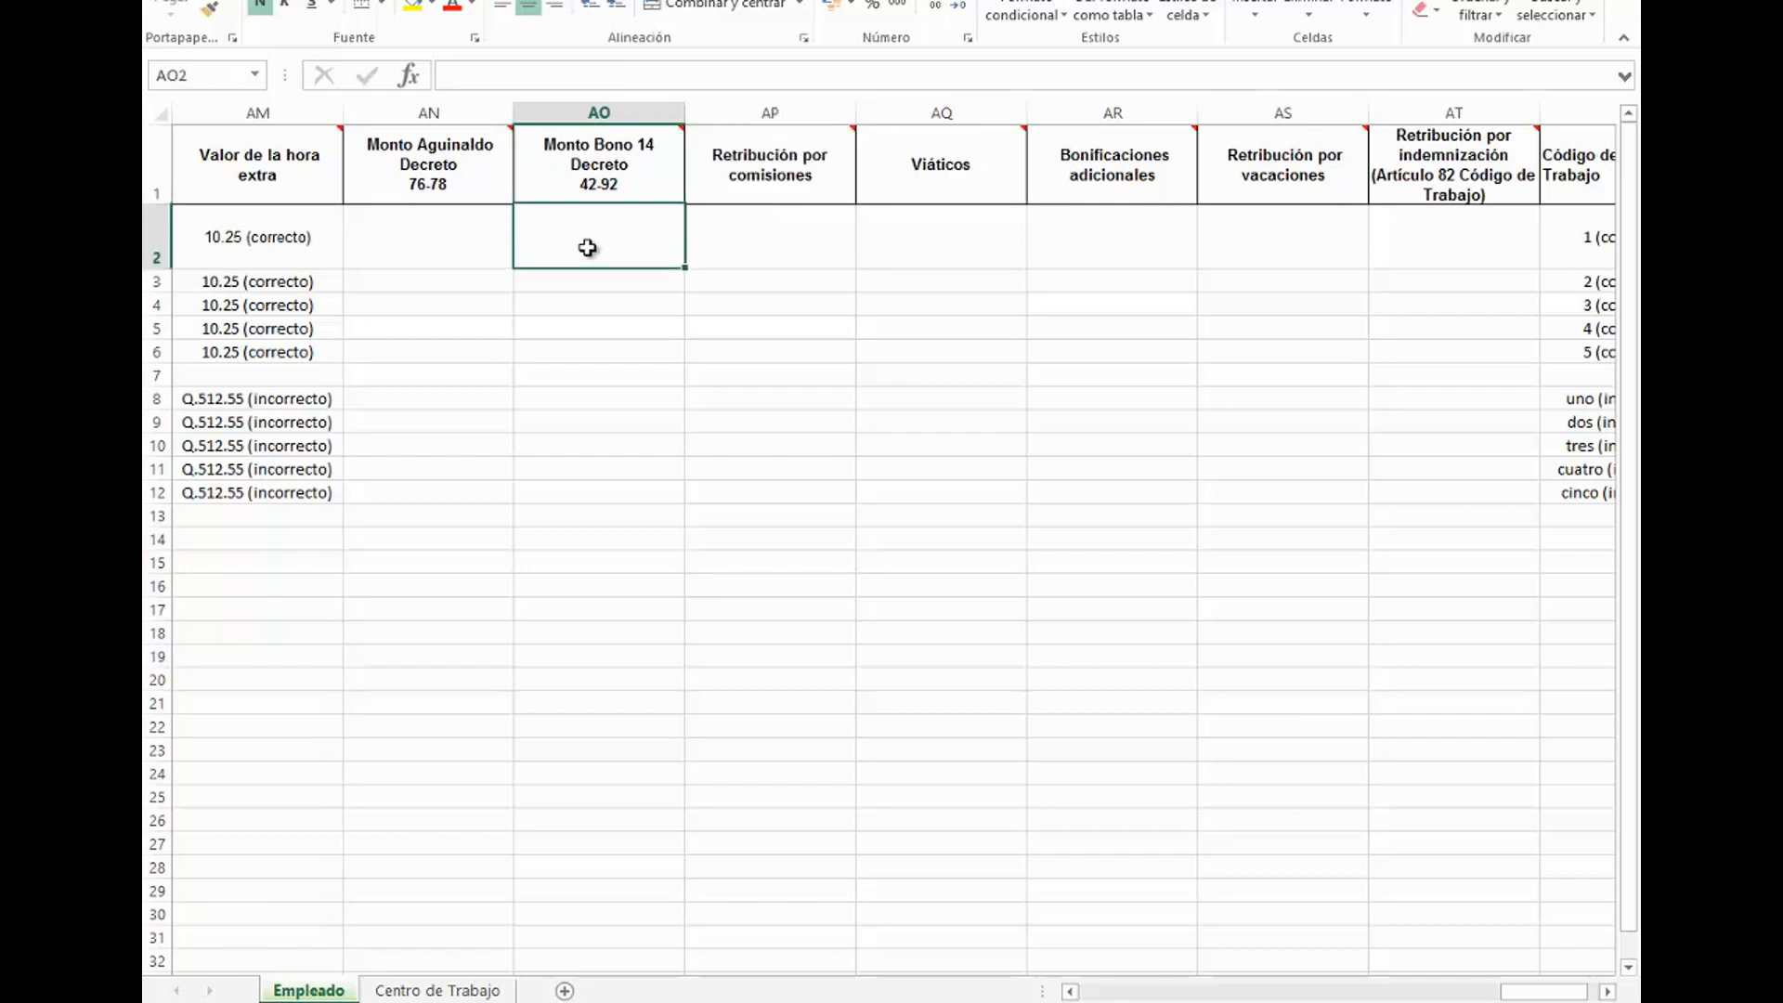
Step: Read the Retribución por comisiones and Viáticos header notes, and check the first entry cell under Viáticos
{"action": "left_click", "coordinate": [711, 183]}
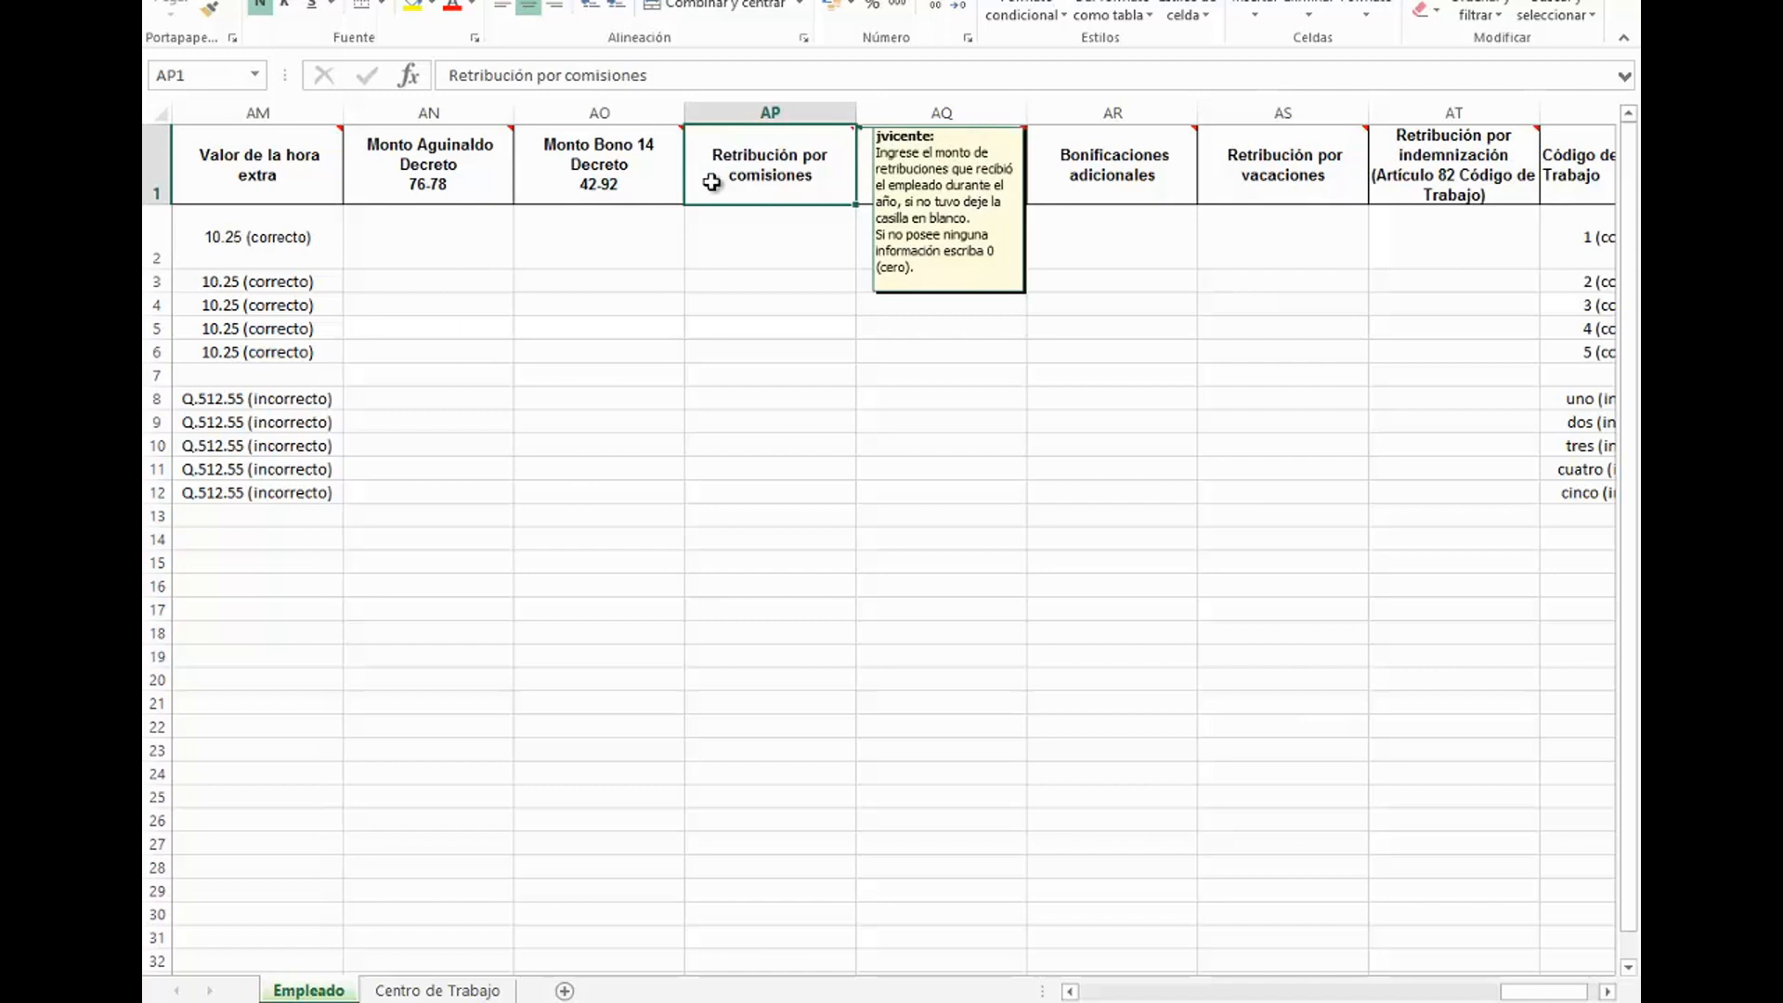
{"action": "left_click", "coordinate": [889, 185]}
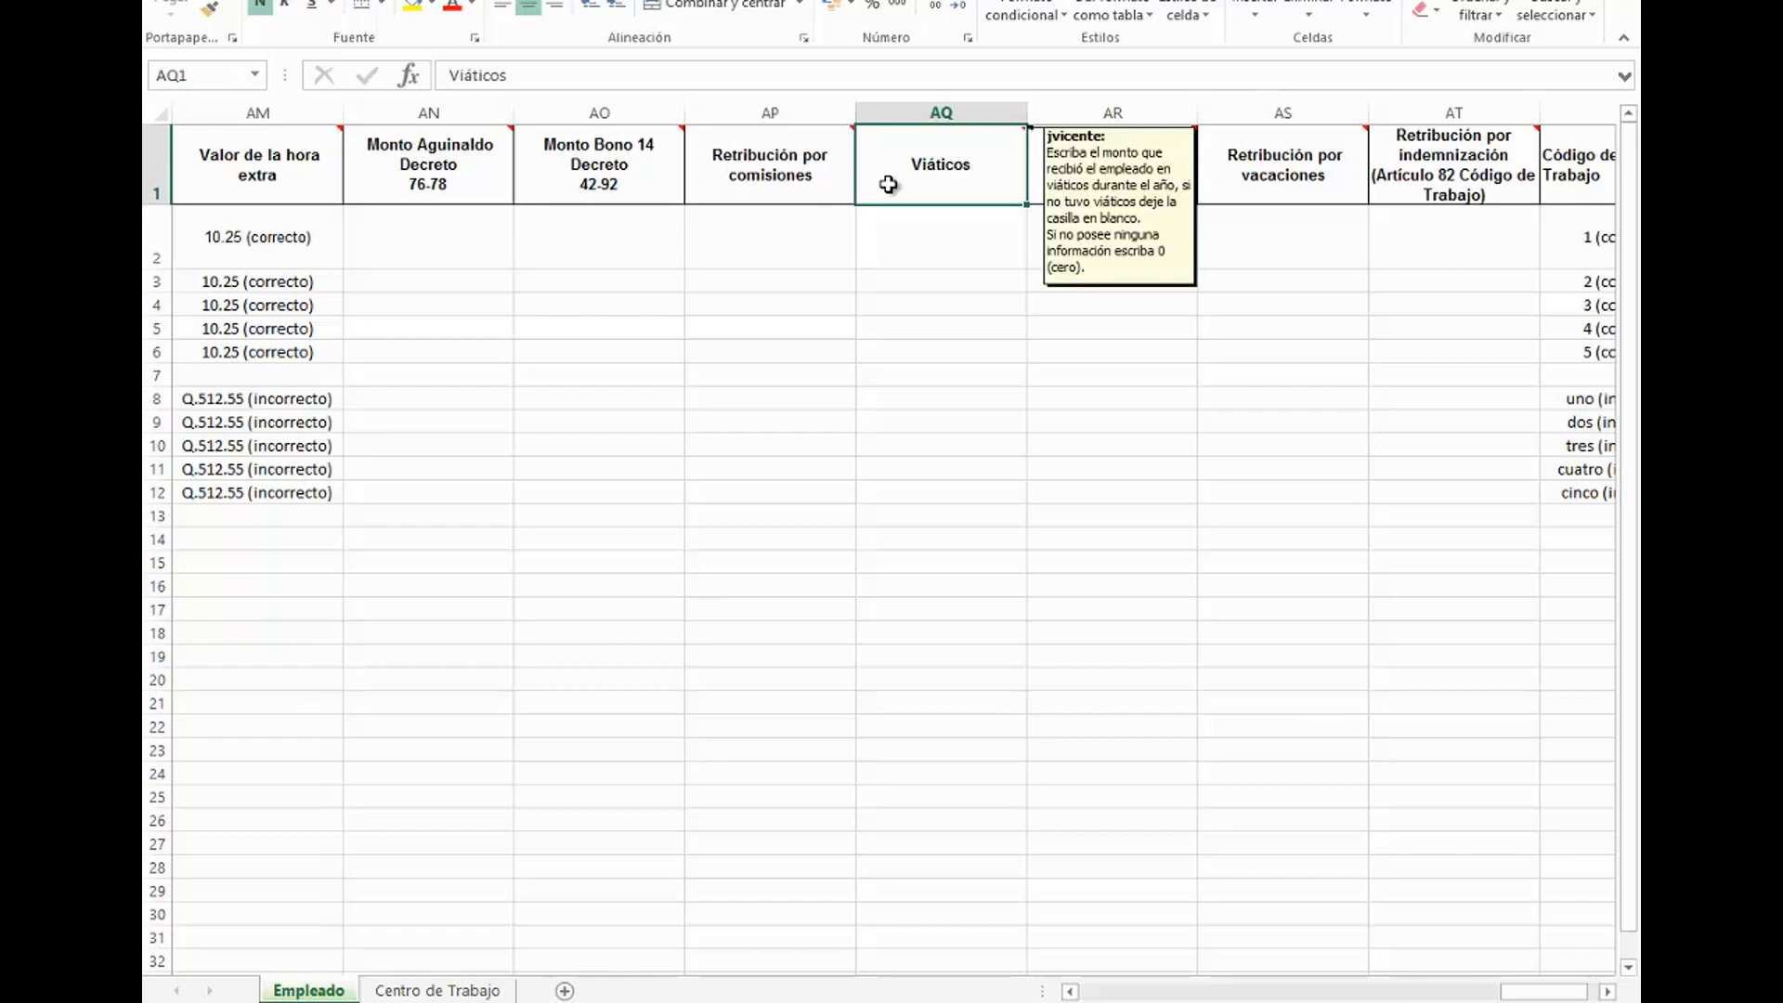
{"action": "left_click", "coordinate": [903, 232]}
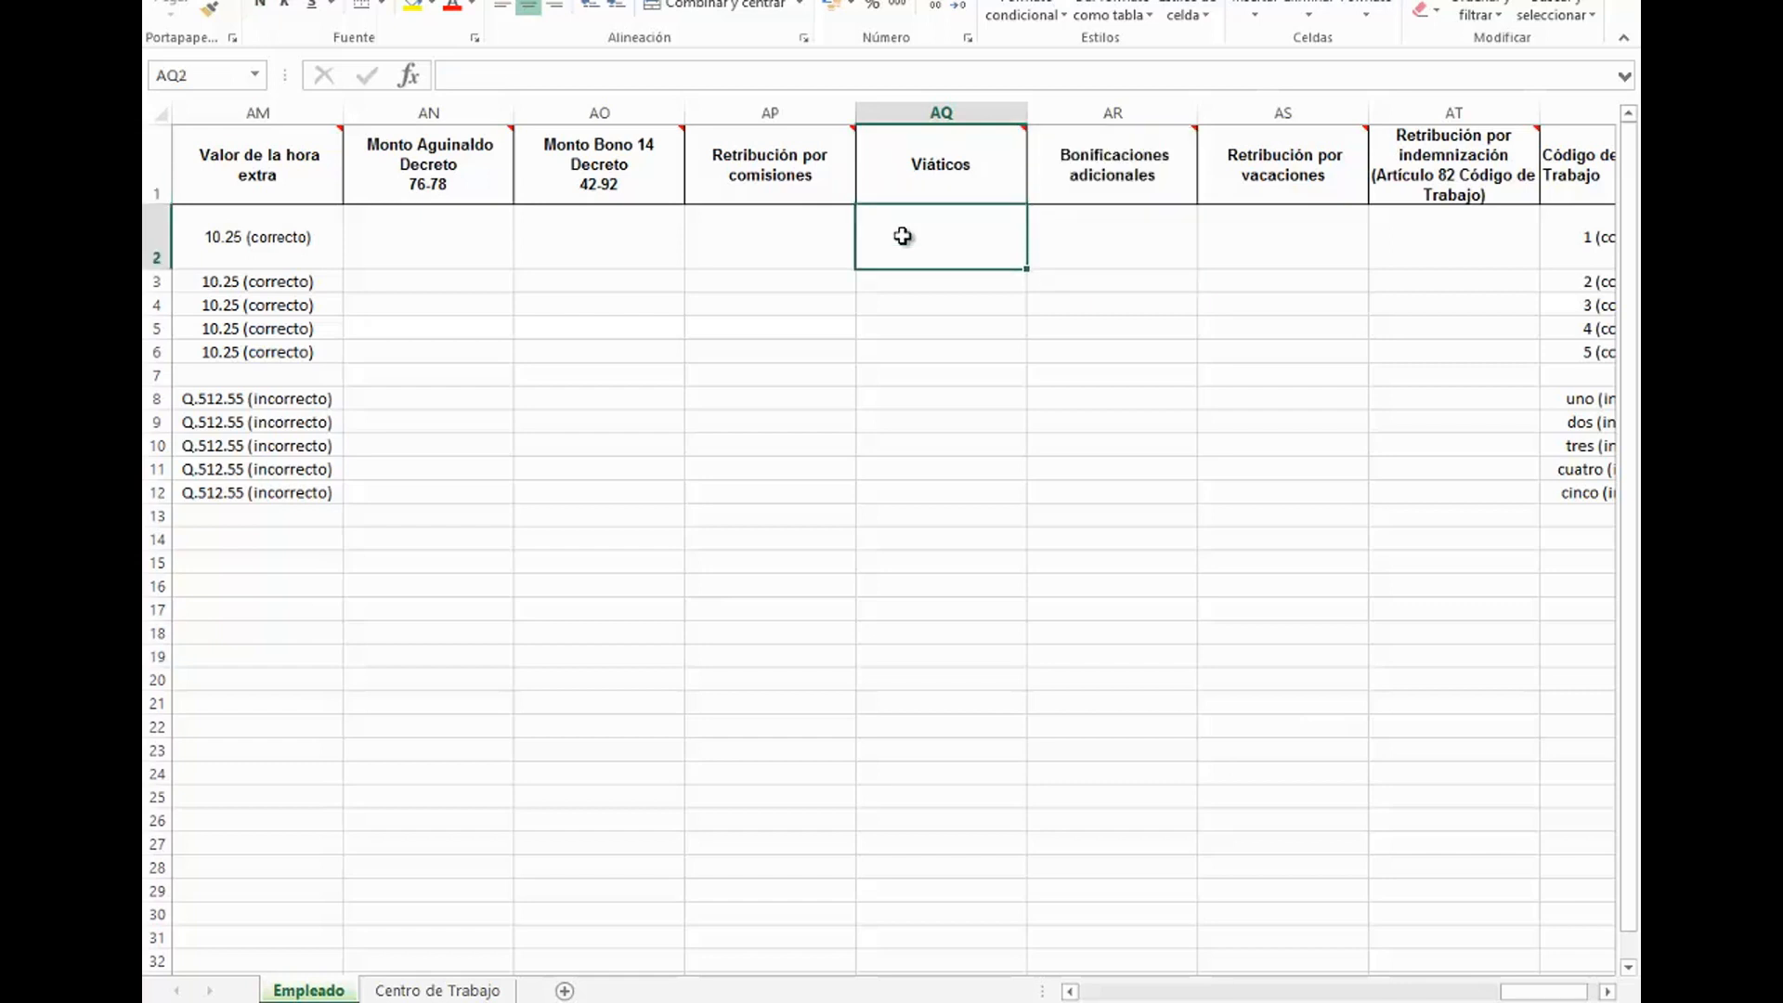
Step: Read the header notes of the Bonificaciones adicionales and Retribución por vacaciones columns, checking the cell below each header
{"action": "left_click", "coordinate": [1059, 182]}
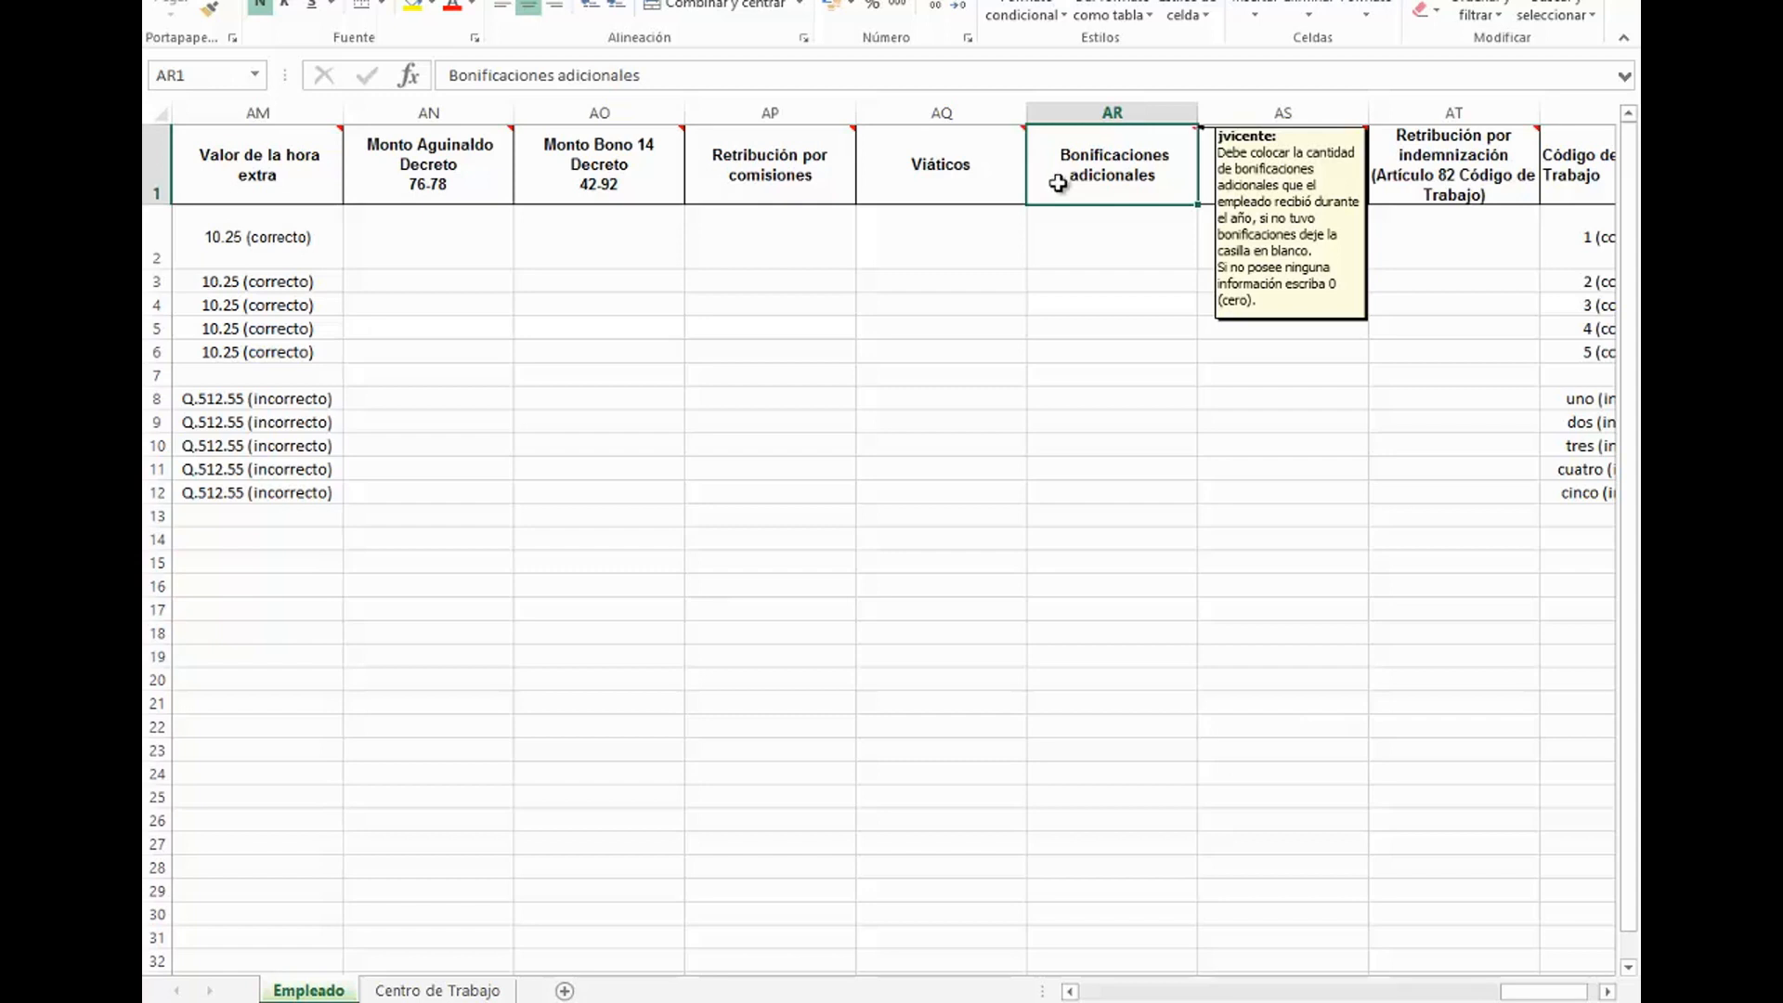
{"action": "left_click", "coordinate": [1083, 243]}
{"action": "left_click", "coordinate": [1226, 180]}
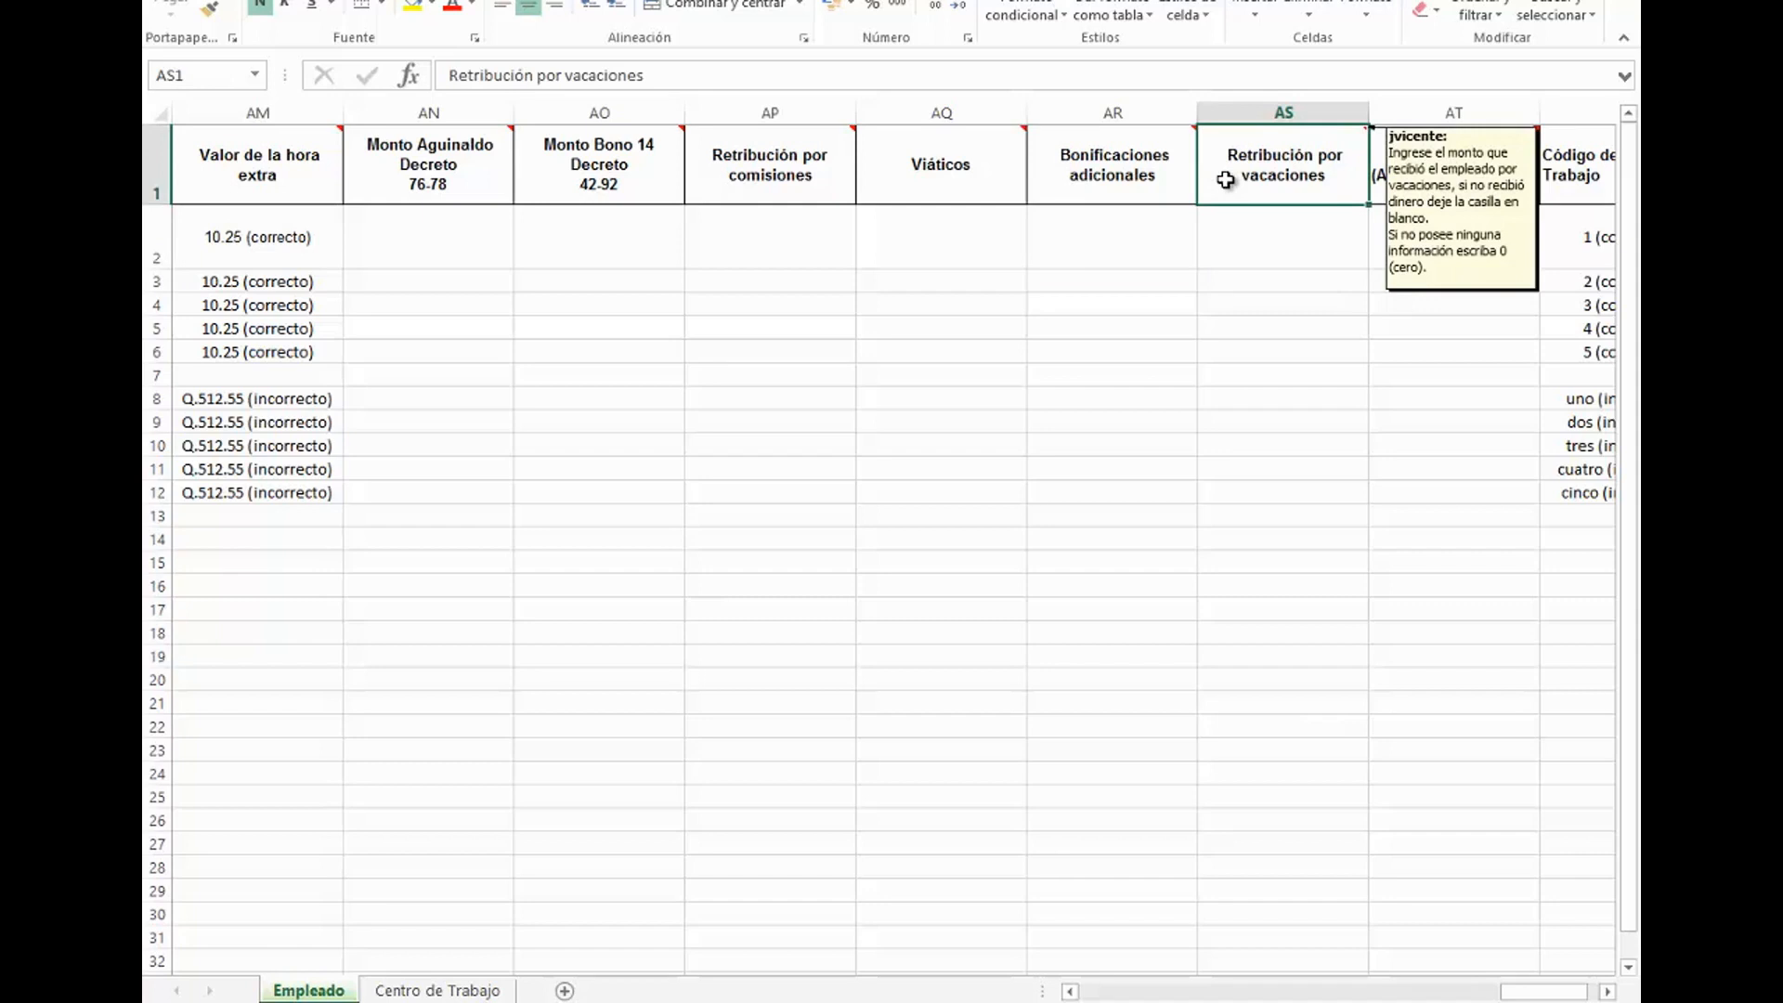
{"action": "left_click", "coordinate": [1261, 237]}
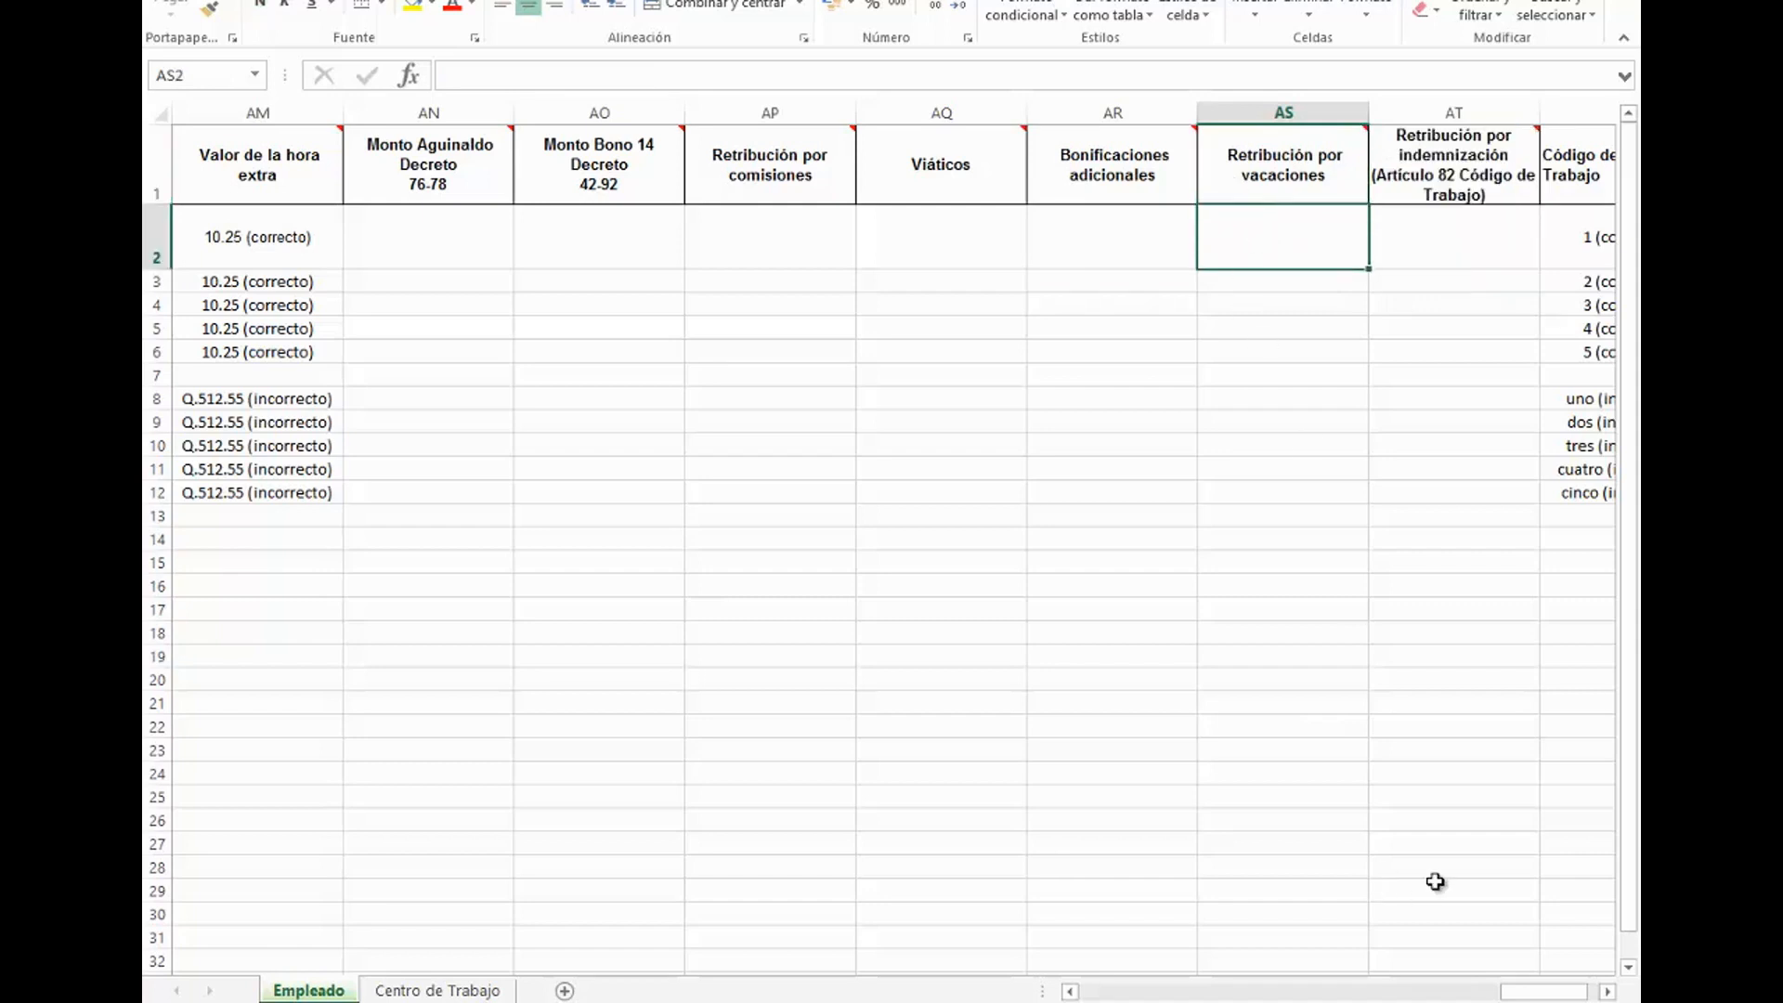
Step: Read the header note of the Retribución por indemnización (Artículo 82 Código de Trabajo) column and check the cell below it
{"action": "left_click", "coordinate": [1607, 991]}
{"action": "left_click", "coordinate": [1607, 992]}
{"action": "left_click", "coordinate": [1607, 992]}
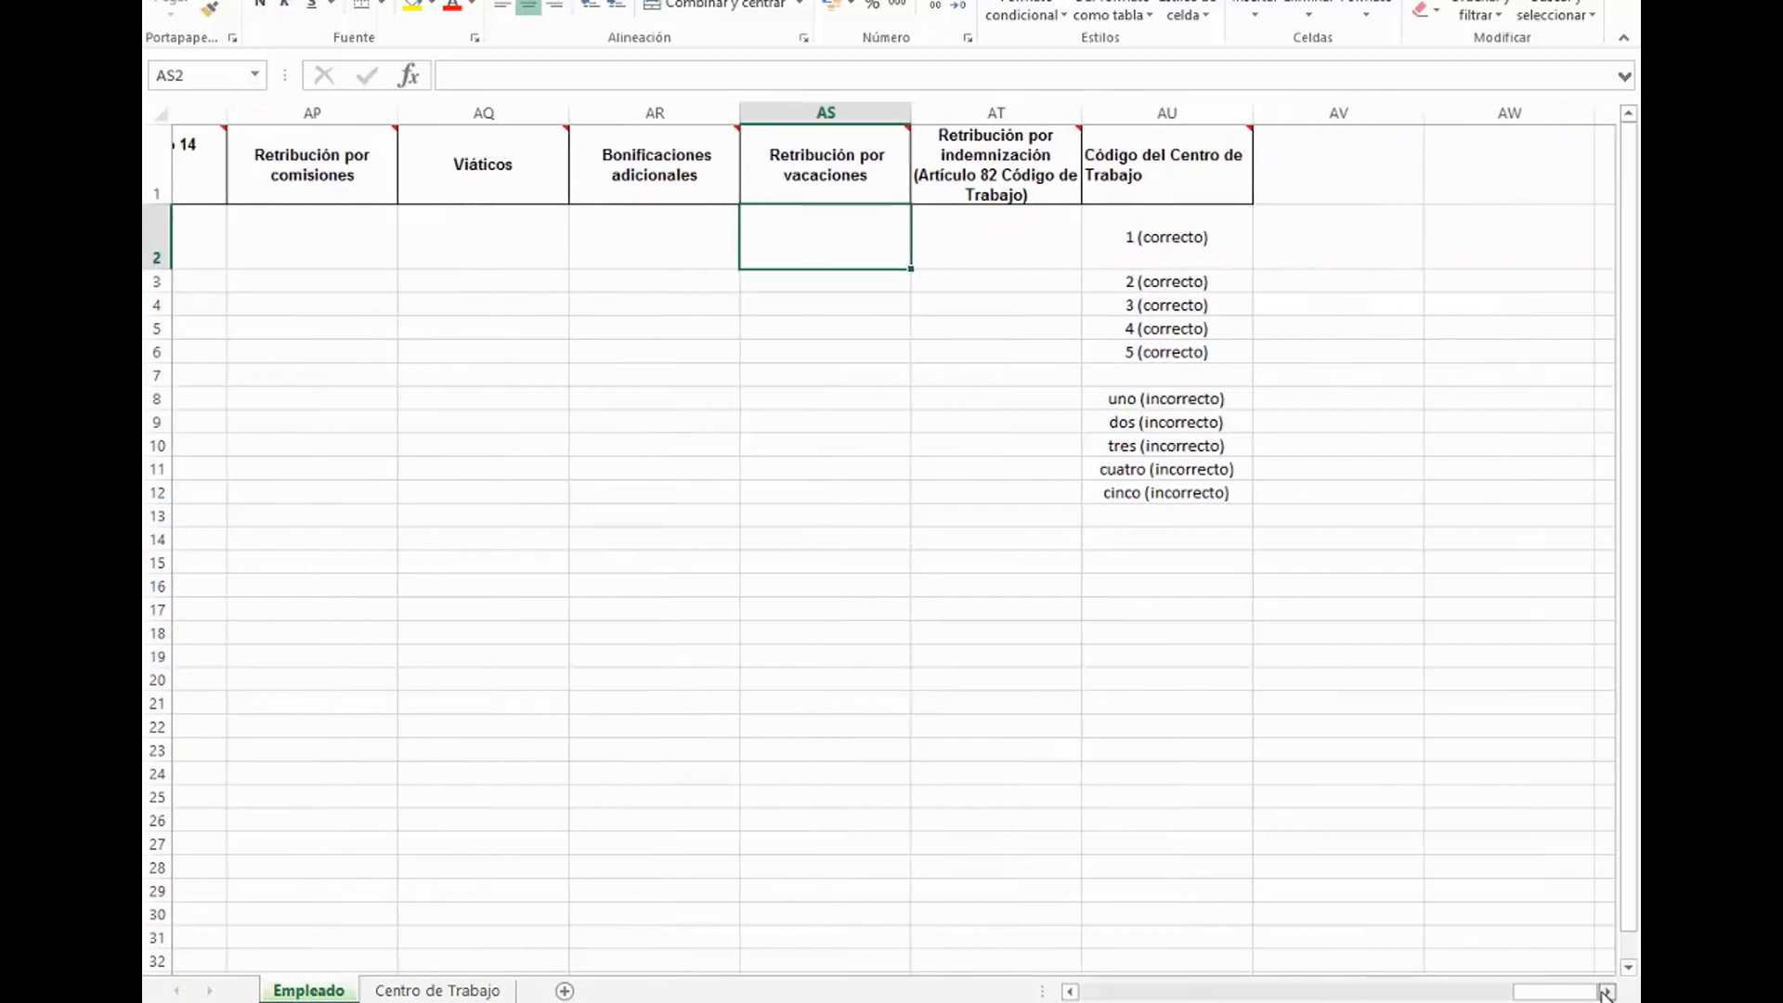
{"action": "left_click", "coordinate": [998, 192]}
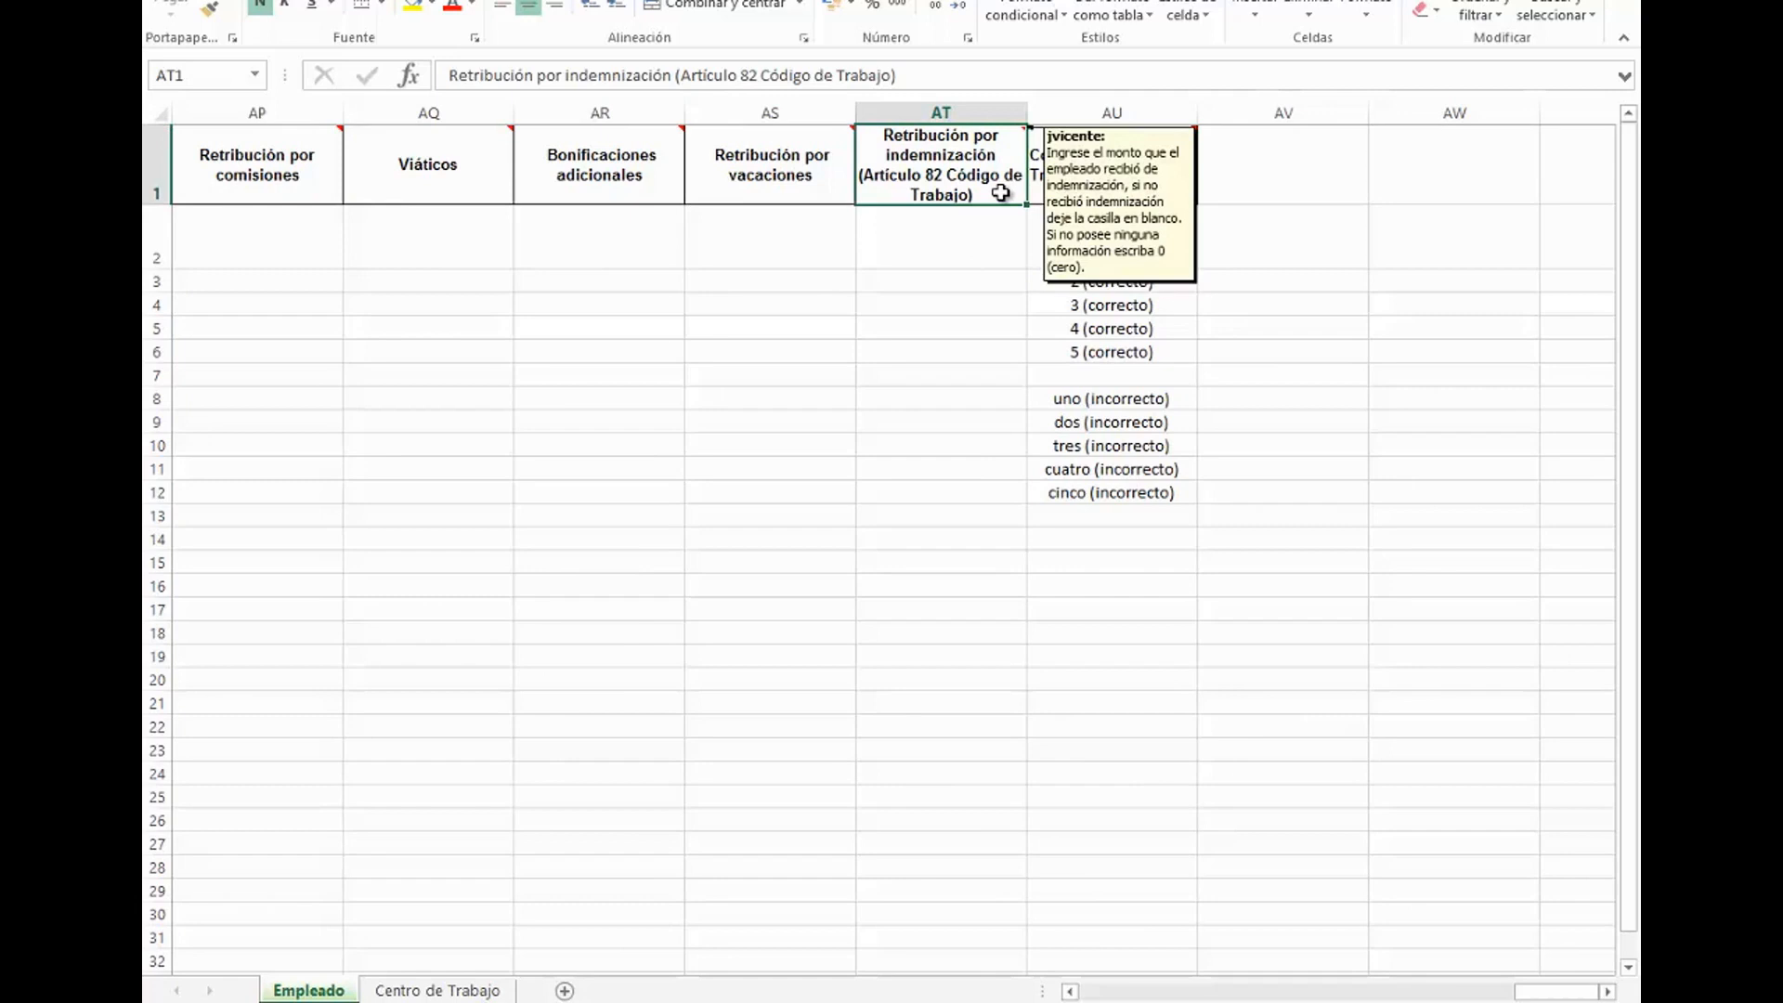
{"action": "left_click", "coordinate": [1000, 240]}
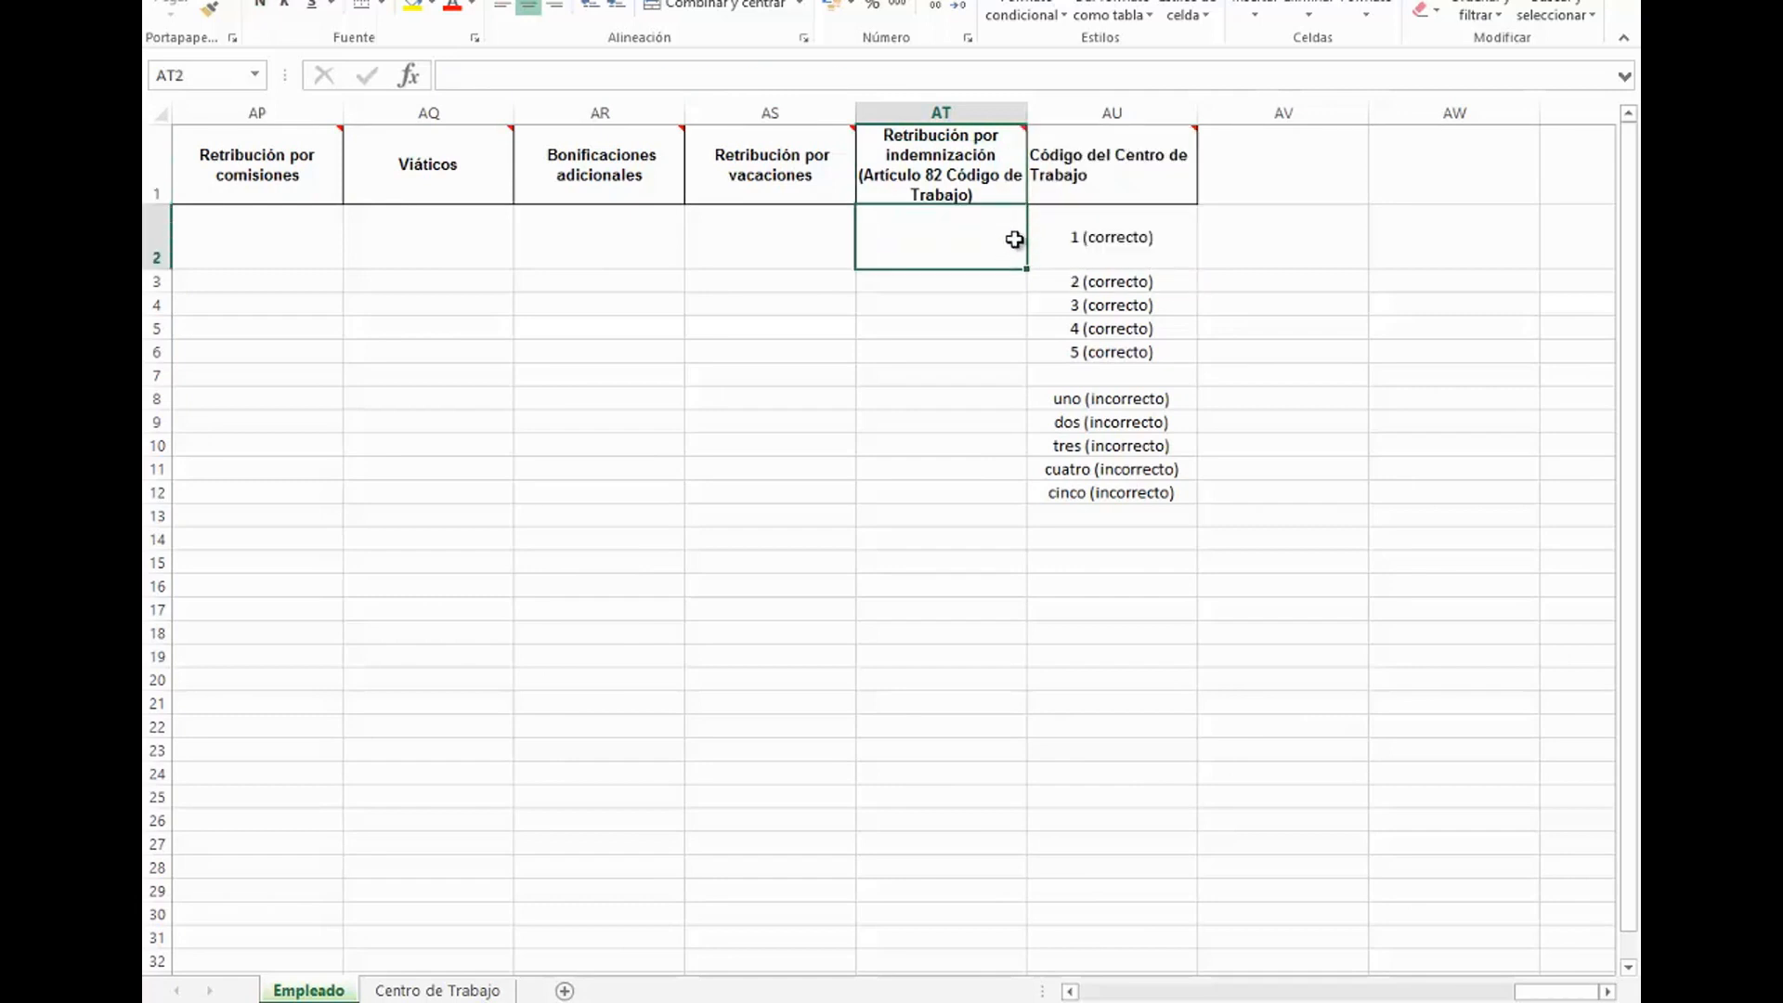
Step: Review the Código del Centro de Trabajo column: read the header note and examine the correct examples in rows 2–6 and incorrect ones in rows 8–12
{"action": "left_click", "coordinate": [1139, 181]}
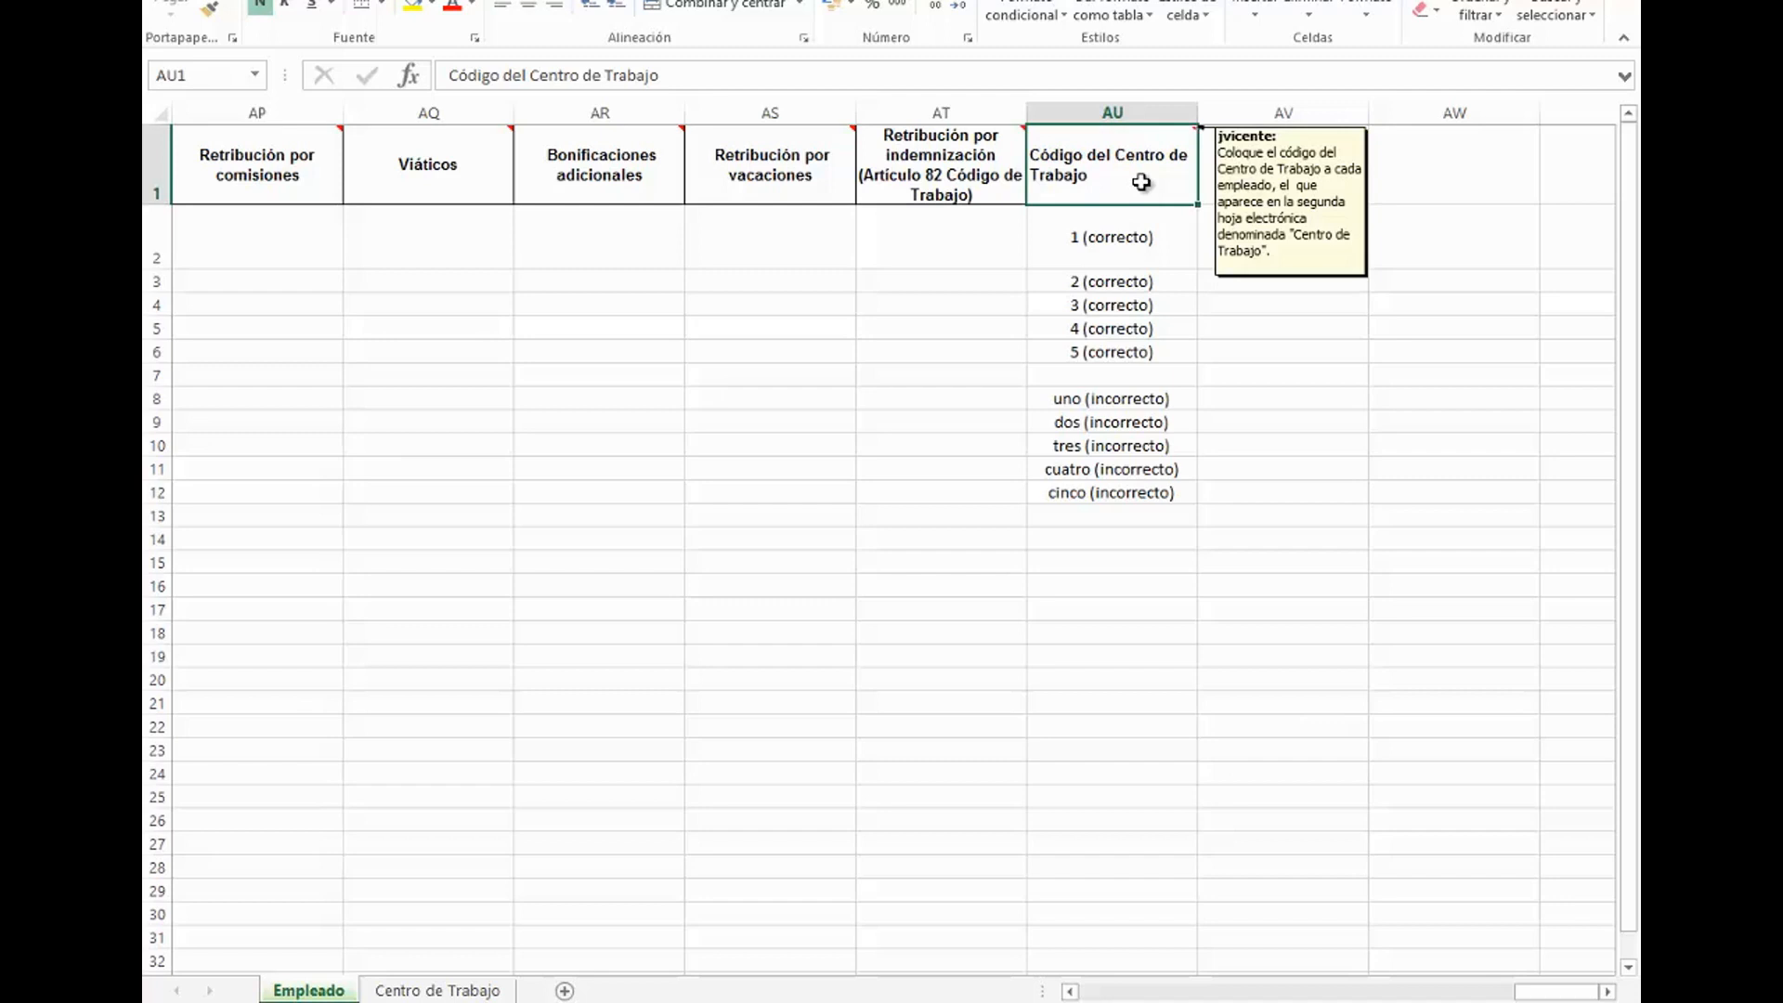
{"action": "left_click_drag", "start_coordinate": [1154, 227], "coordinate": [1158, 351]}
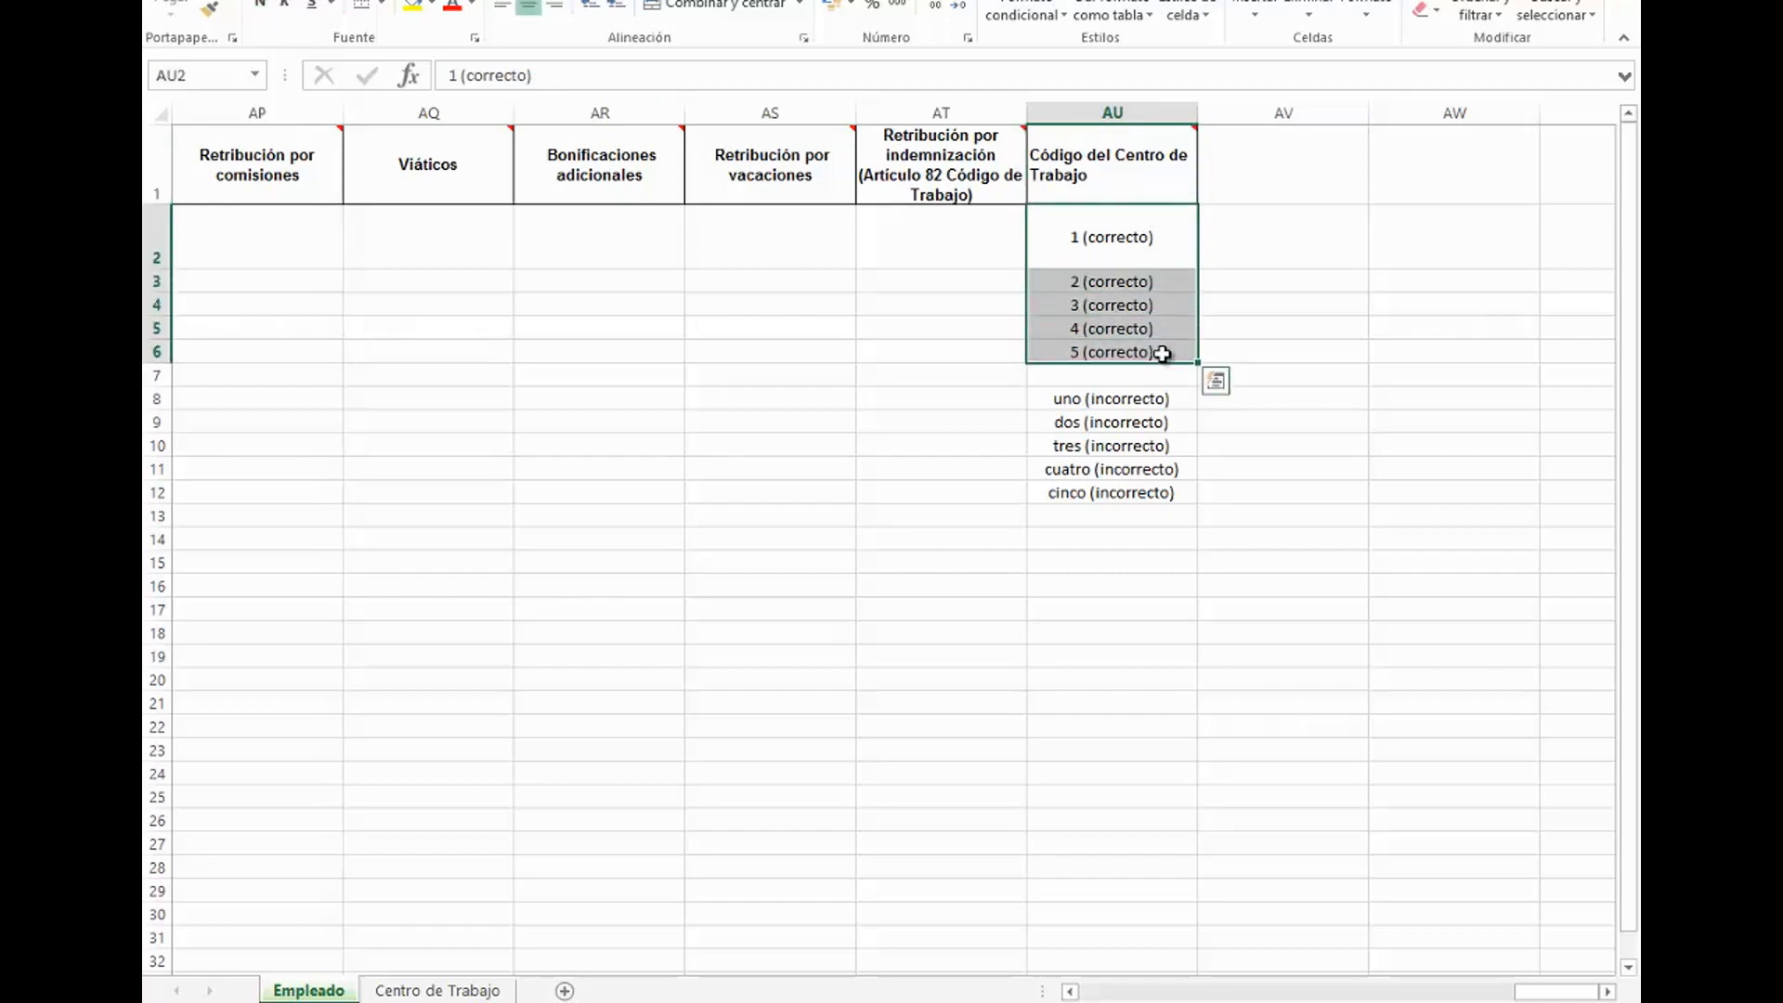
{"action": "left_click_drag", "start_coordinate": [1158, 398], "coordinate": [1156, 488]}
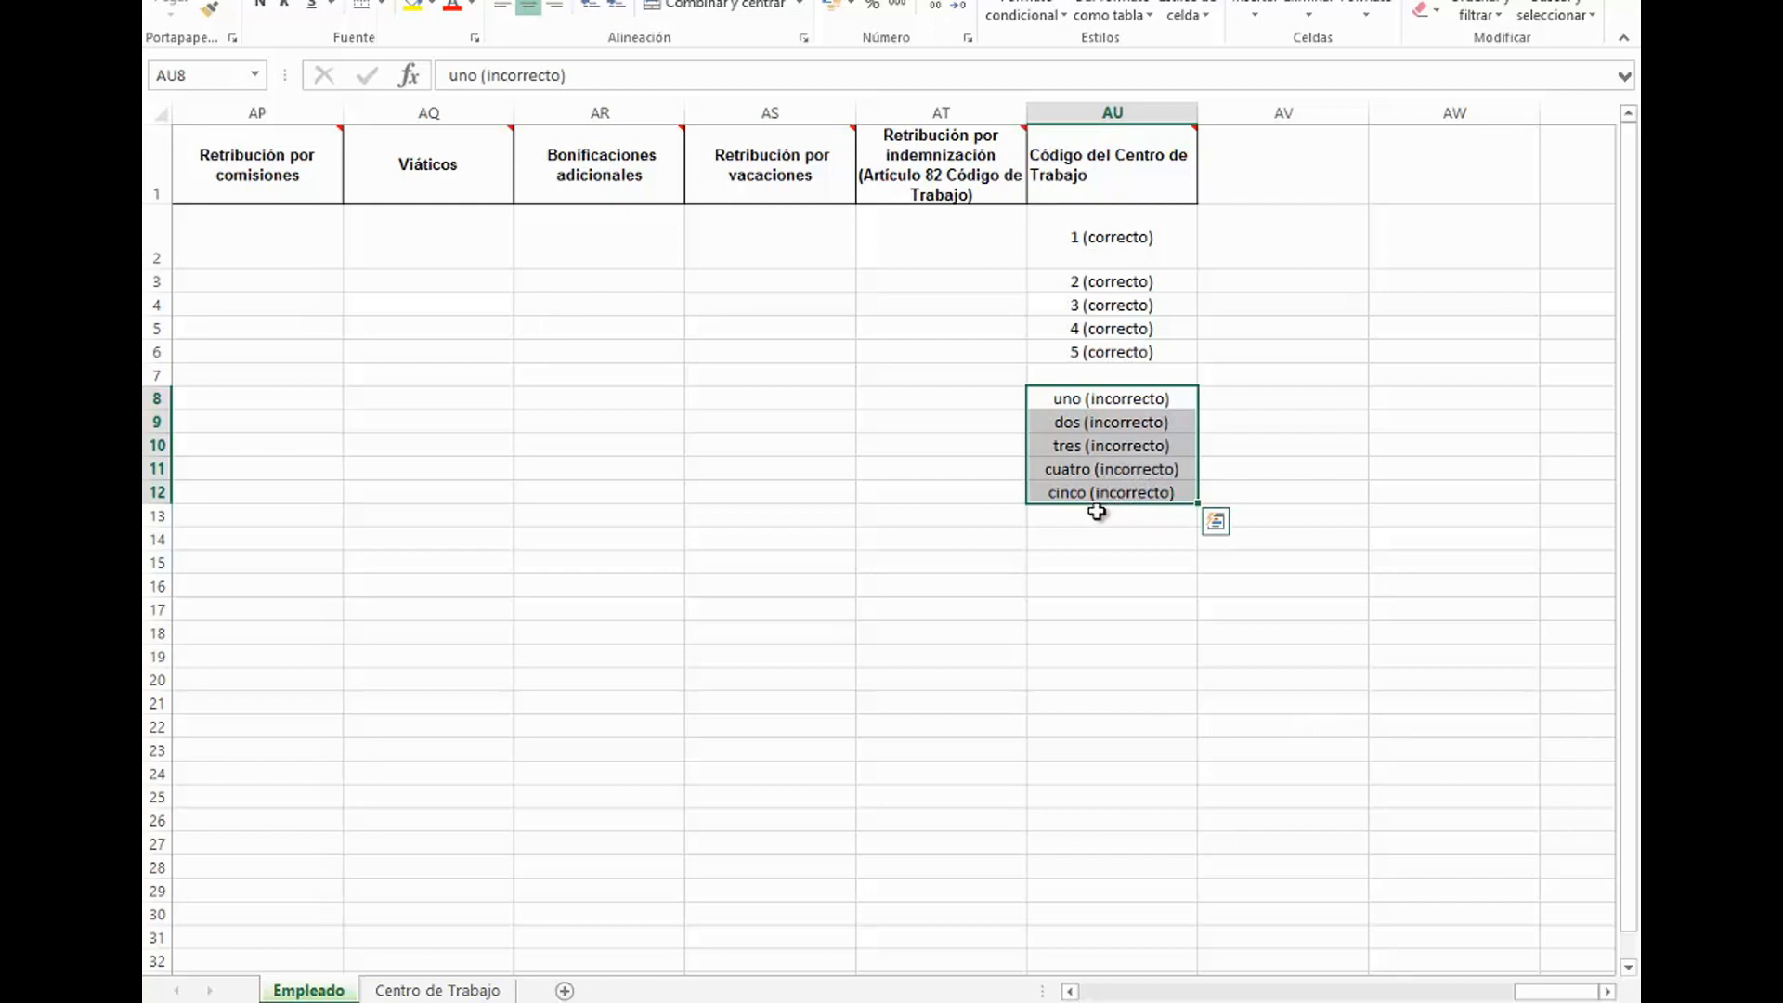
{"action": "left_click", "coordinate": [910, 518]}
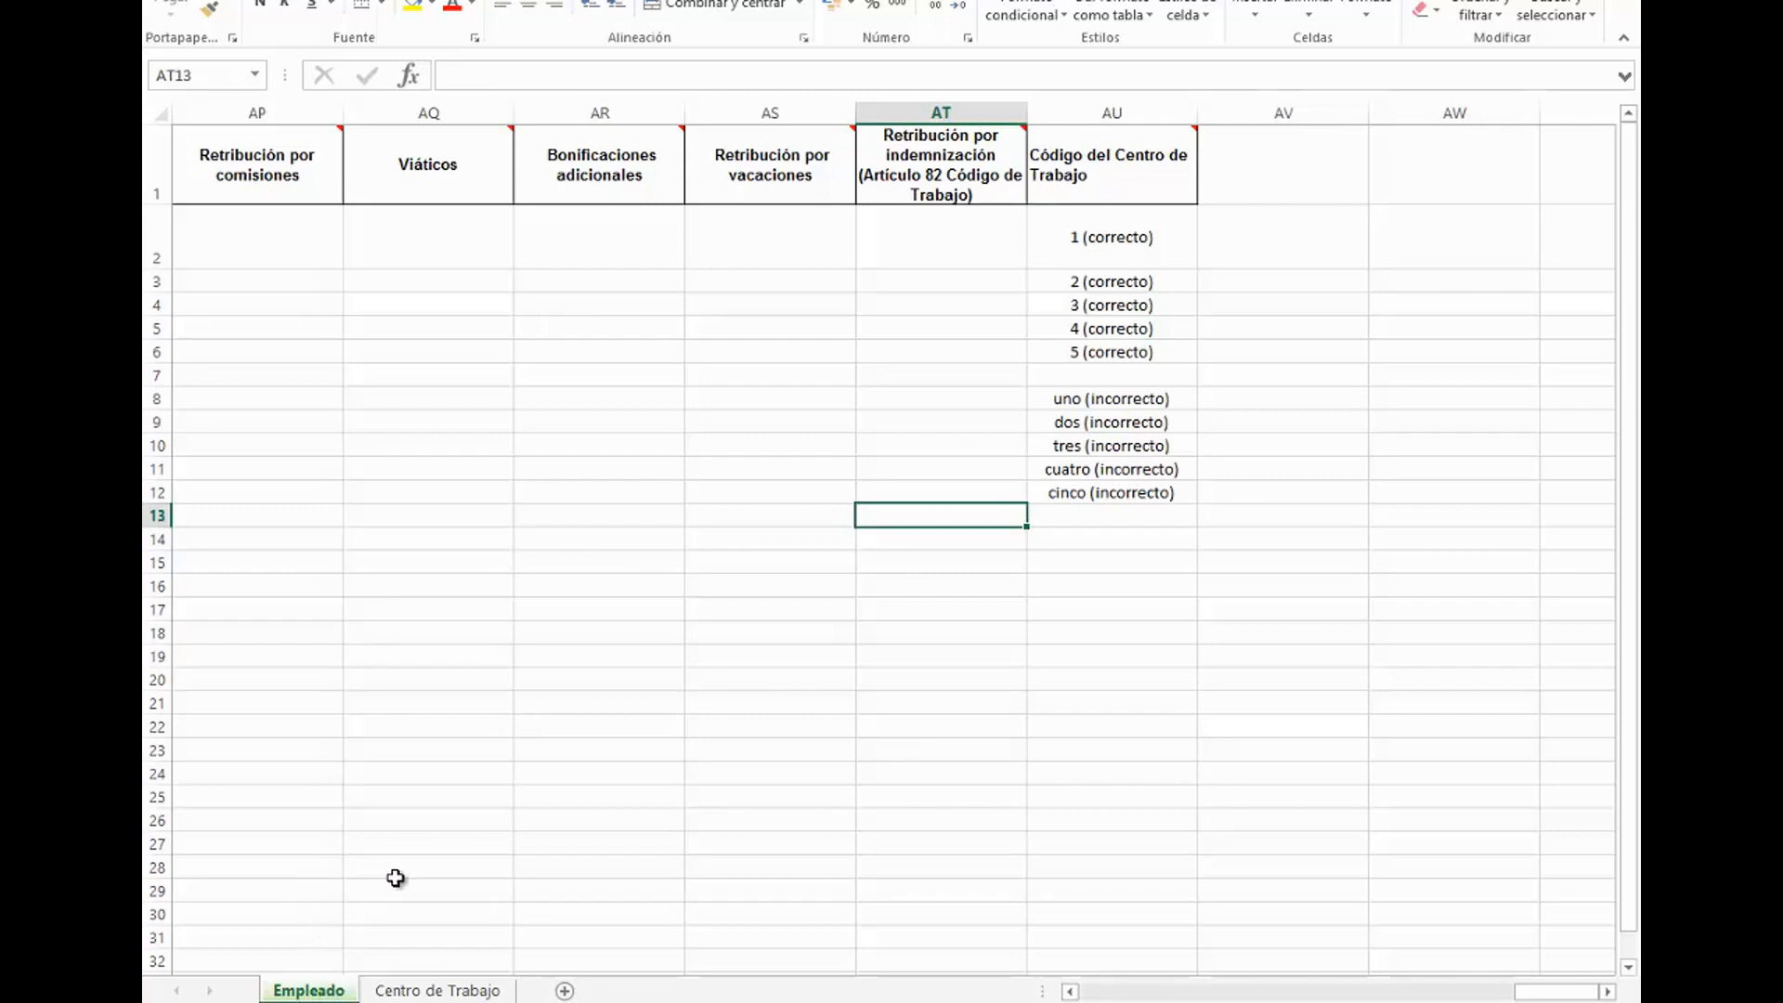
Step: Open the Centro de Trabajo sheet and enlarge its view to examine the columns and their examples
{"action": "left_click", "coordinate": [444, 992]}
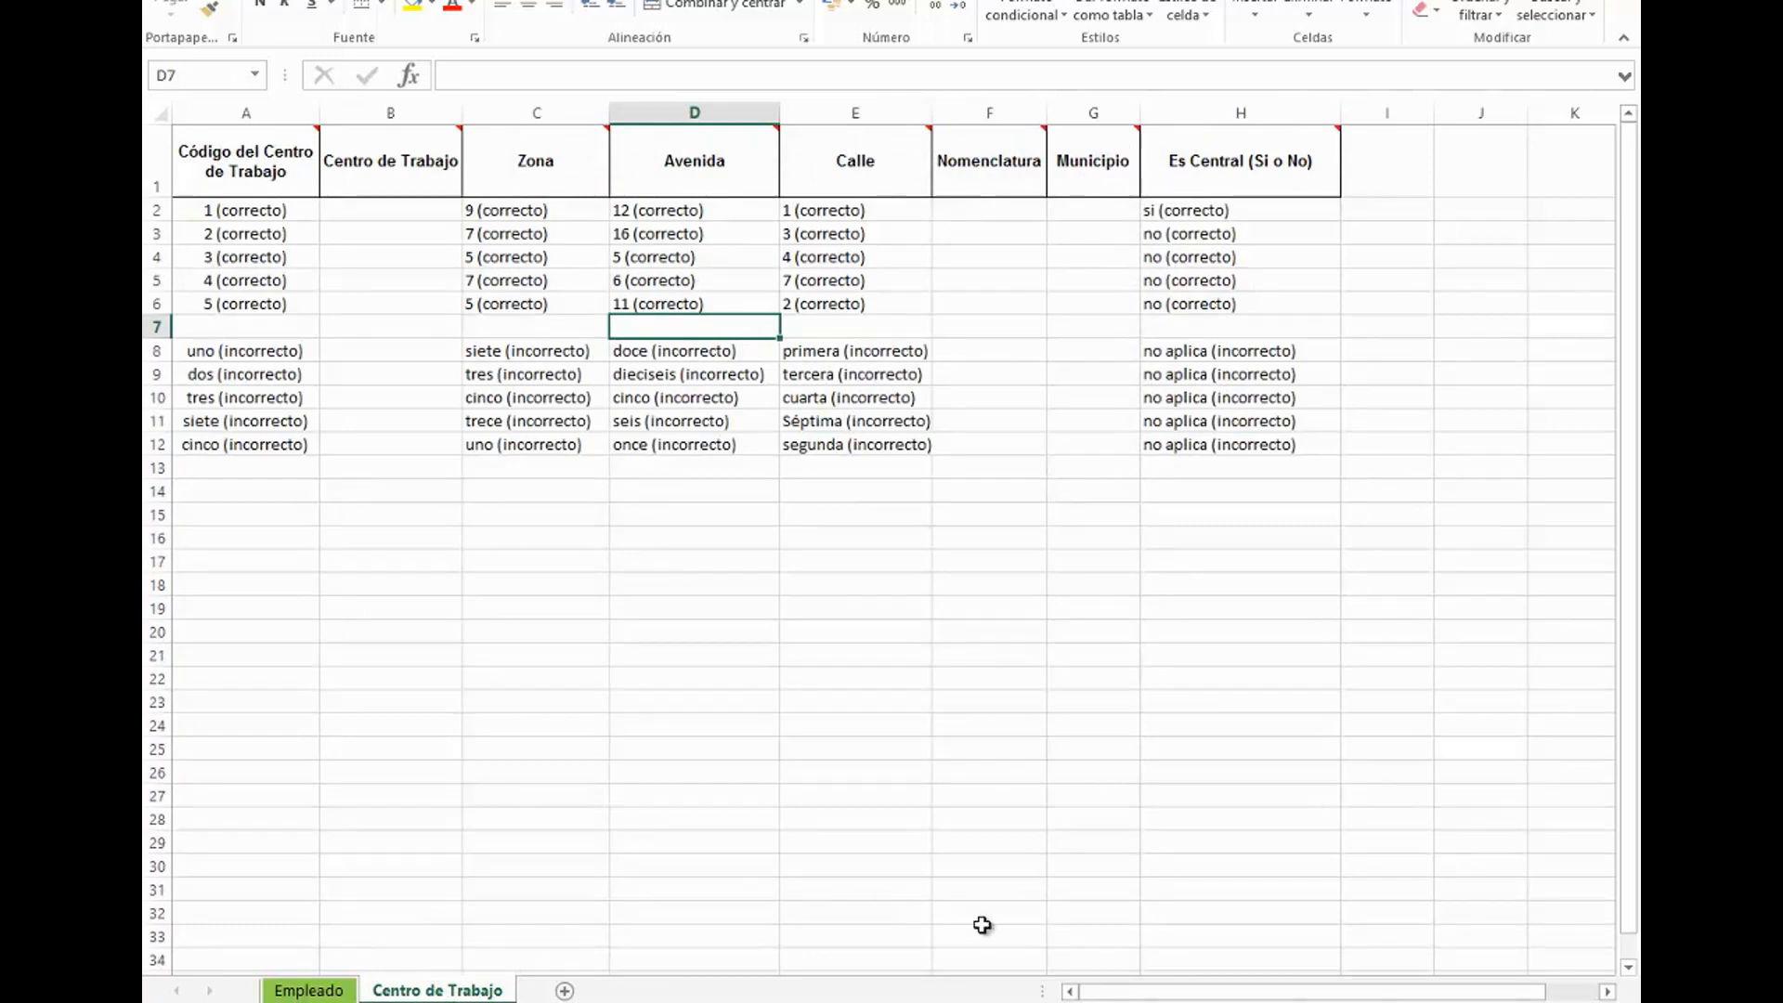
{"action": "left_click", "coordinate": [1574, 1002]}
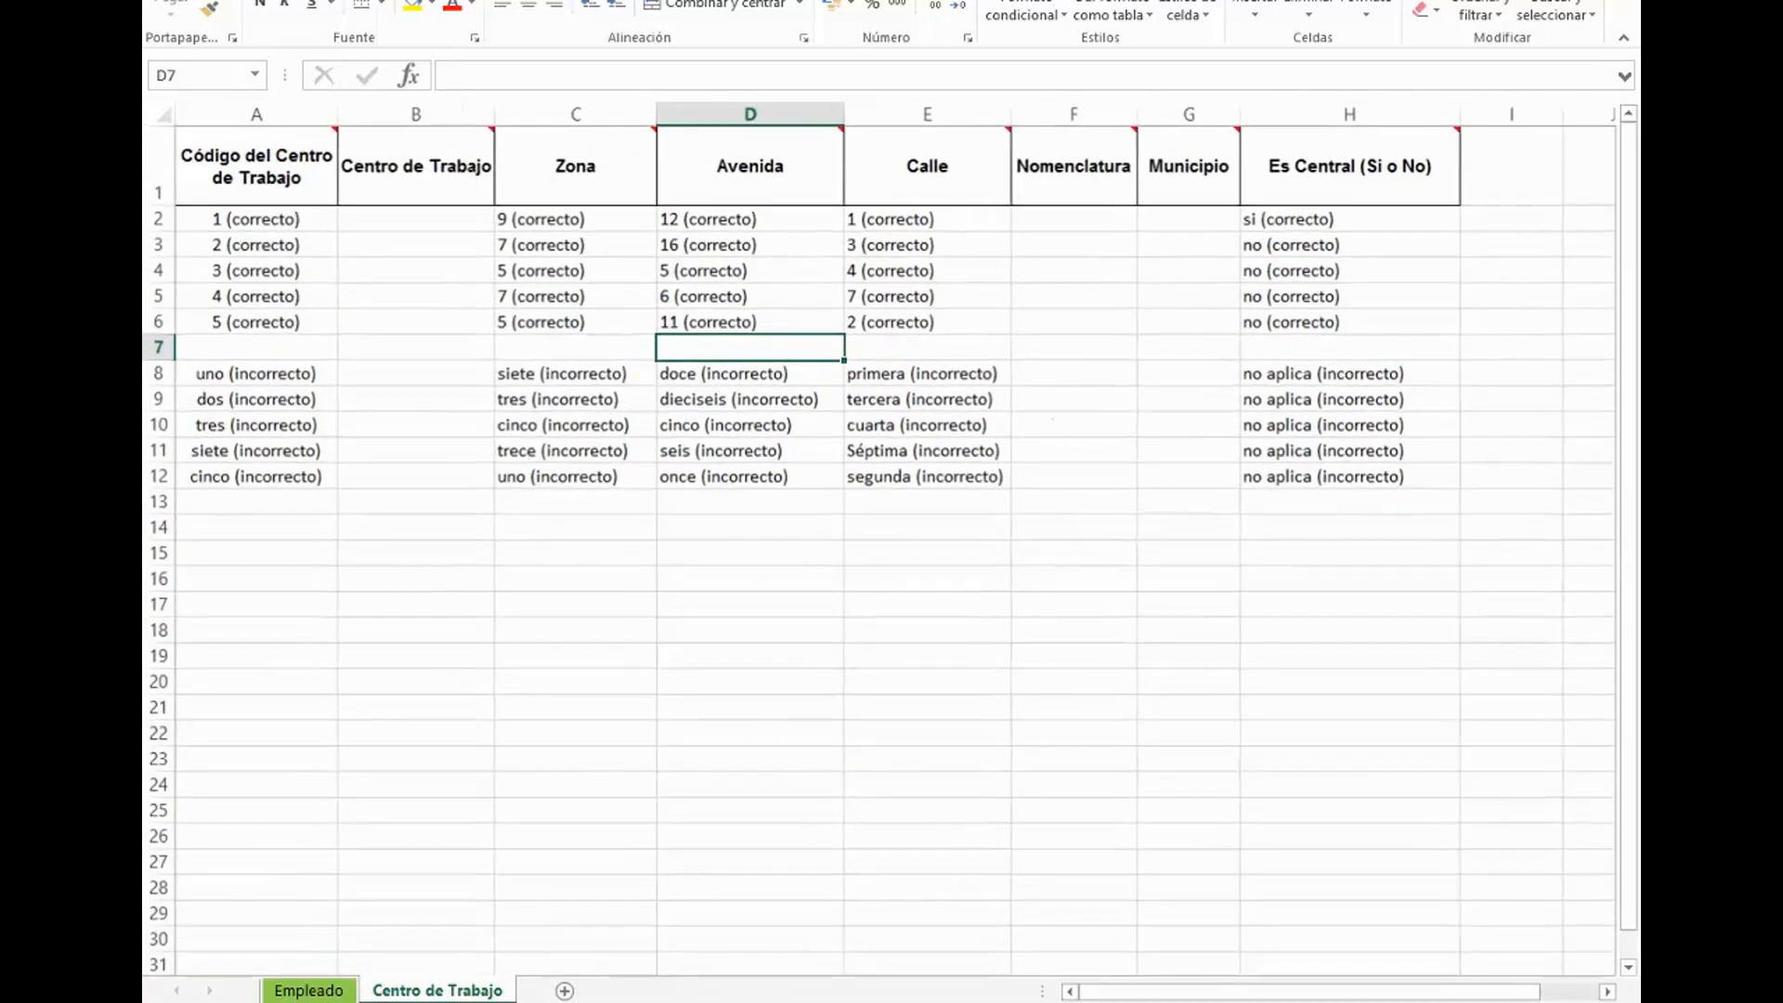
{"action": "left_click", "coordinate": [1575, 1002]}
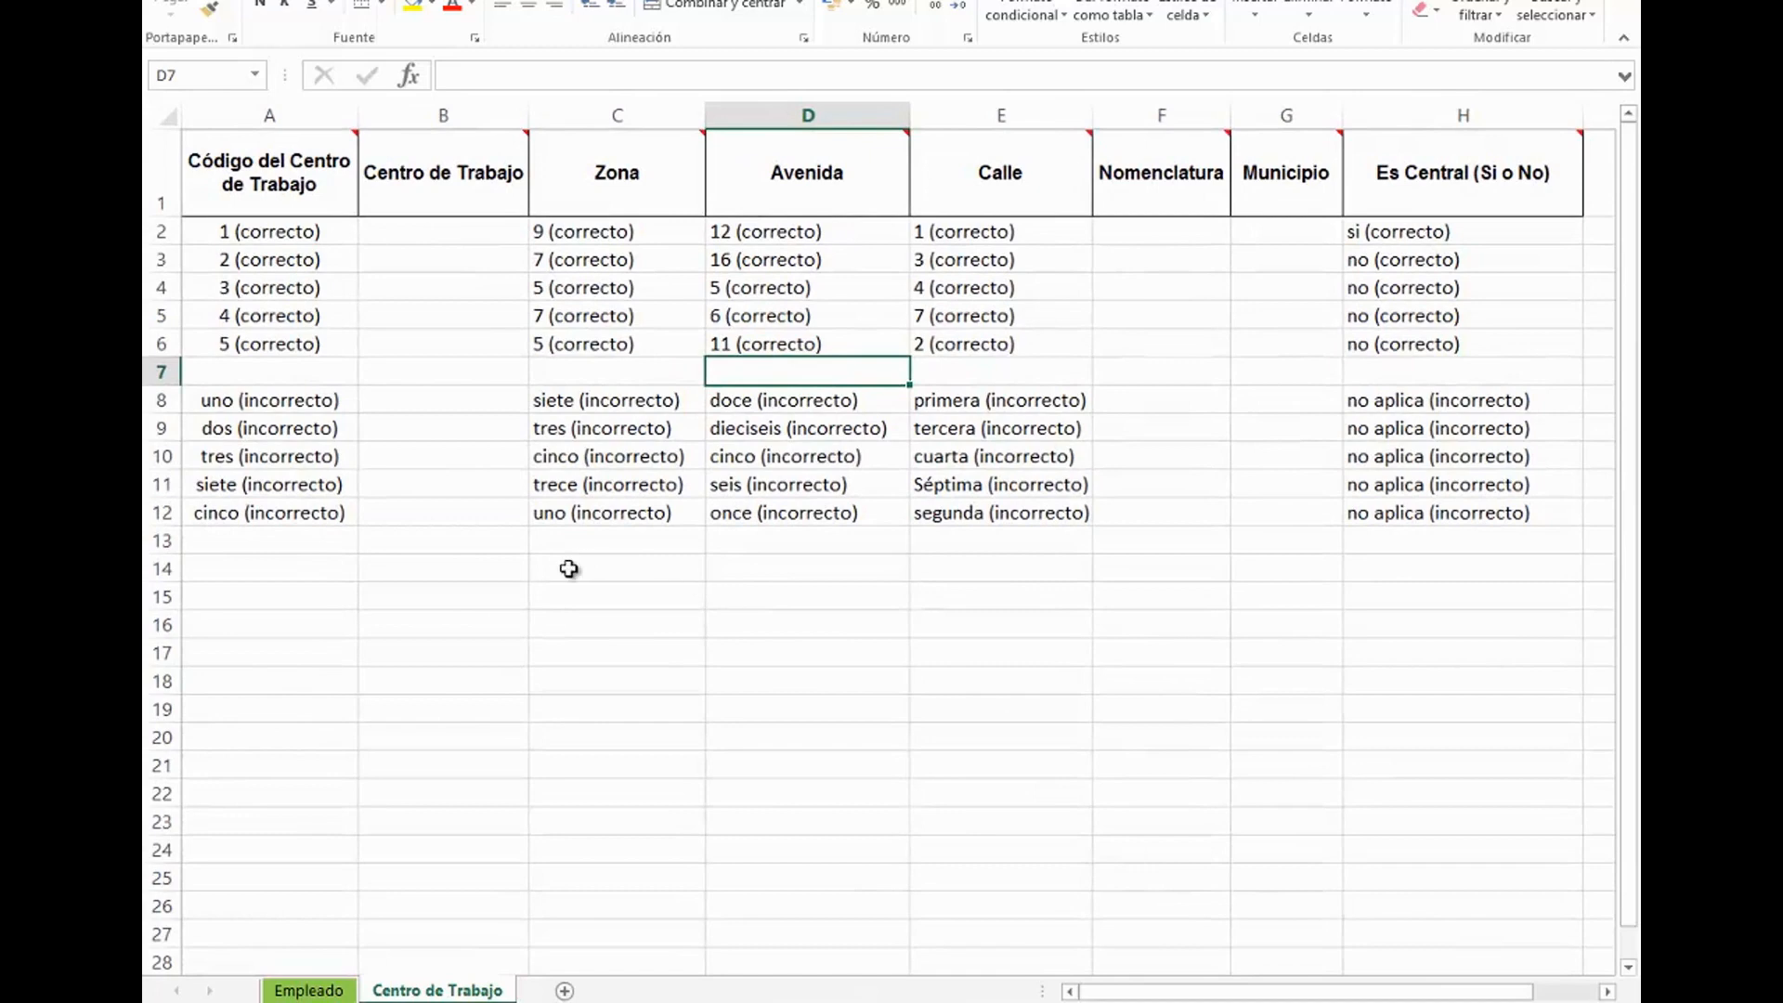
Step: On the Centro de Trabajo sheet, read the header notes of the Código del Centro de Trabajo and Centro de Trabajo columns and check the cells below
{"action": "left_click", "coordinate": [337, 205]}
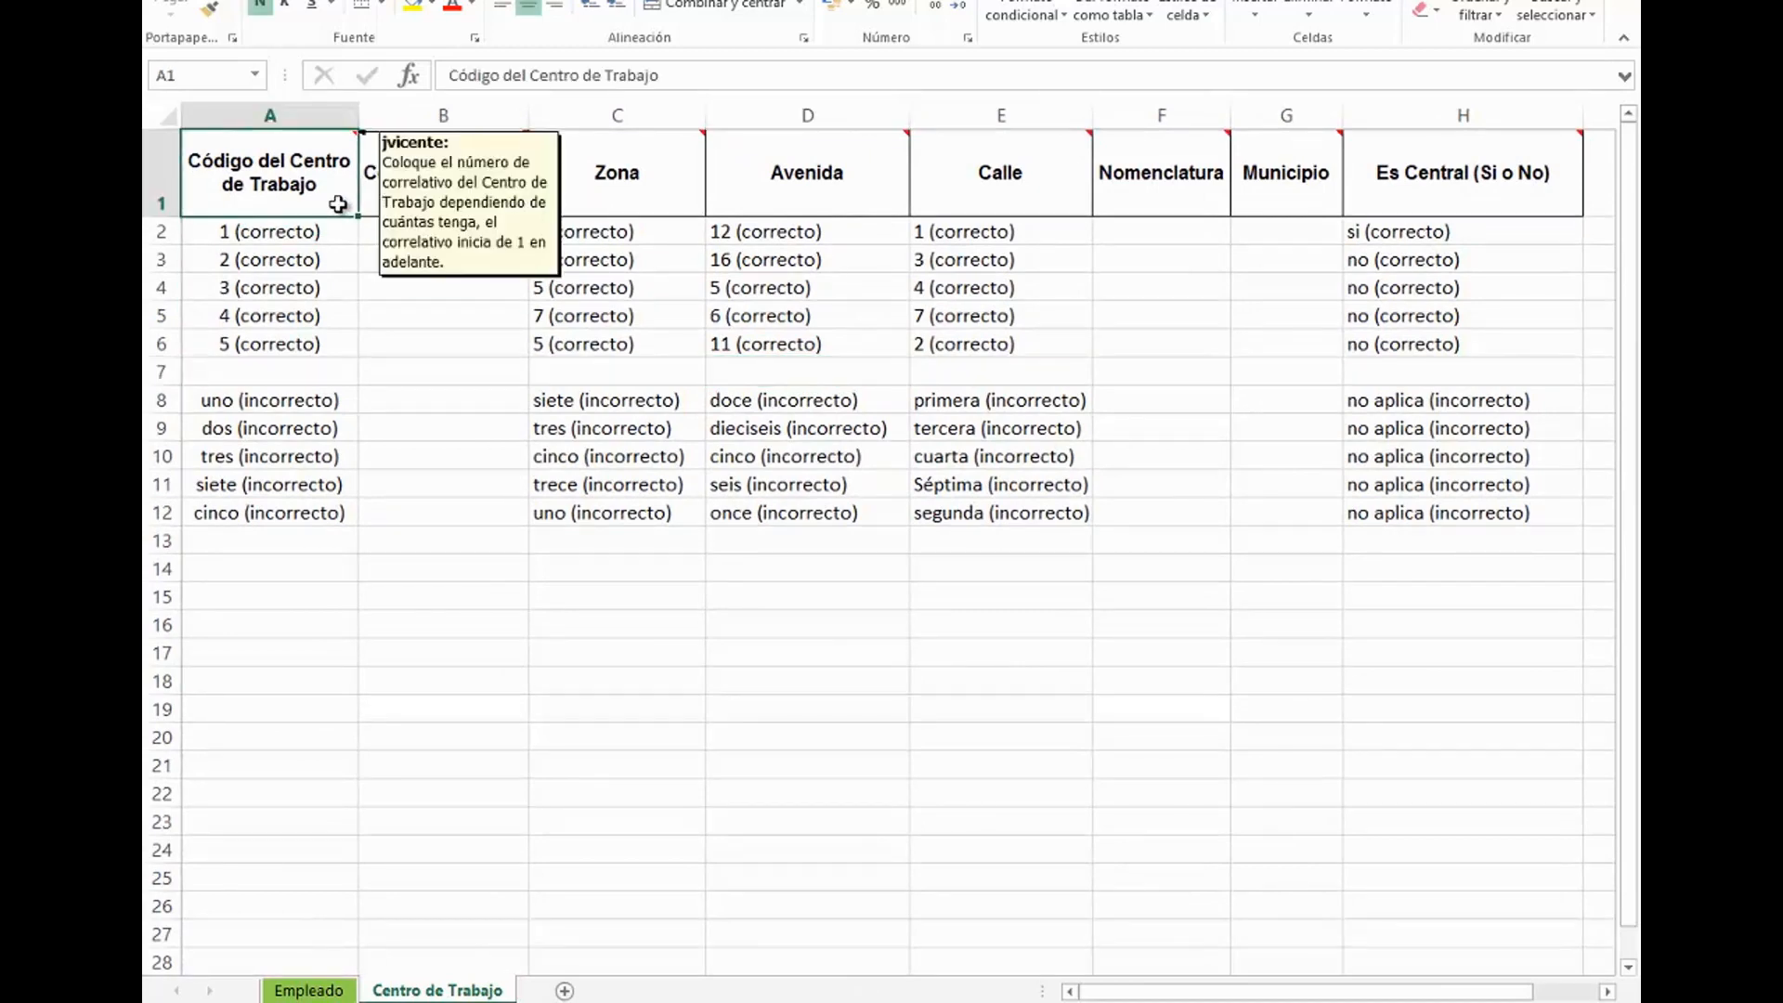
{"action": "left_click_drag", "start_coordinate": [306, 400], "coordinate": [315, 512]}
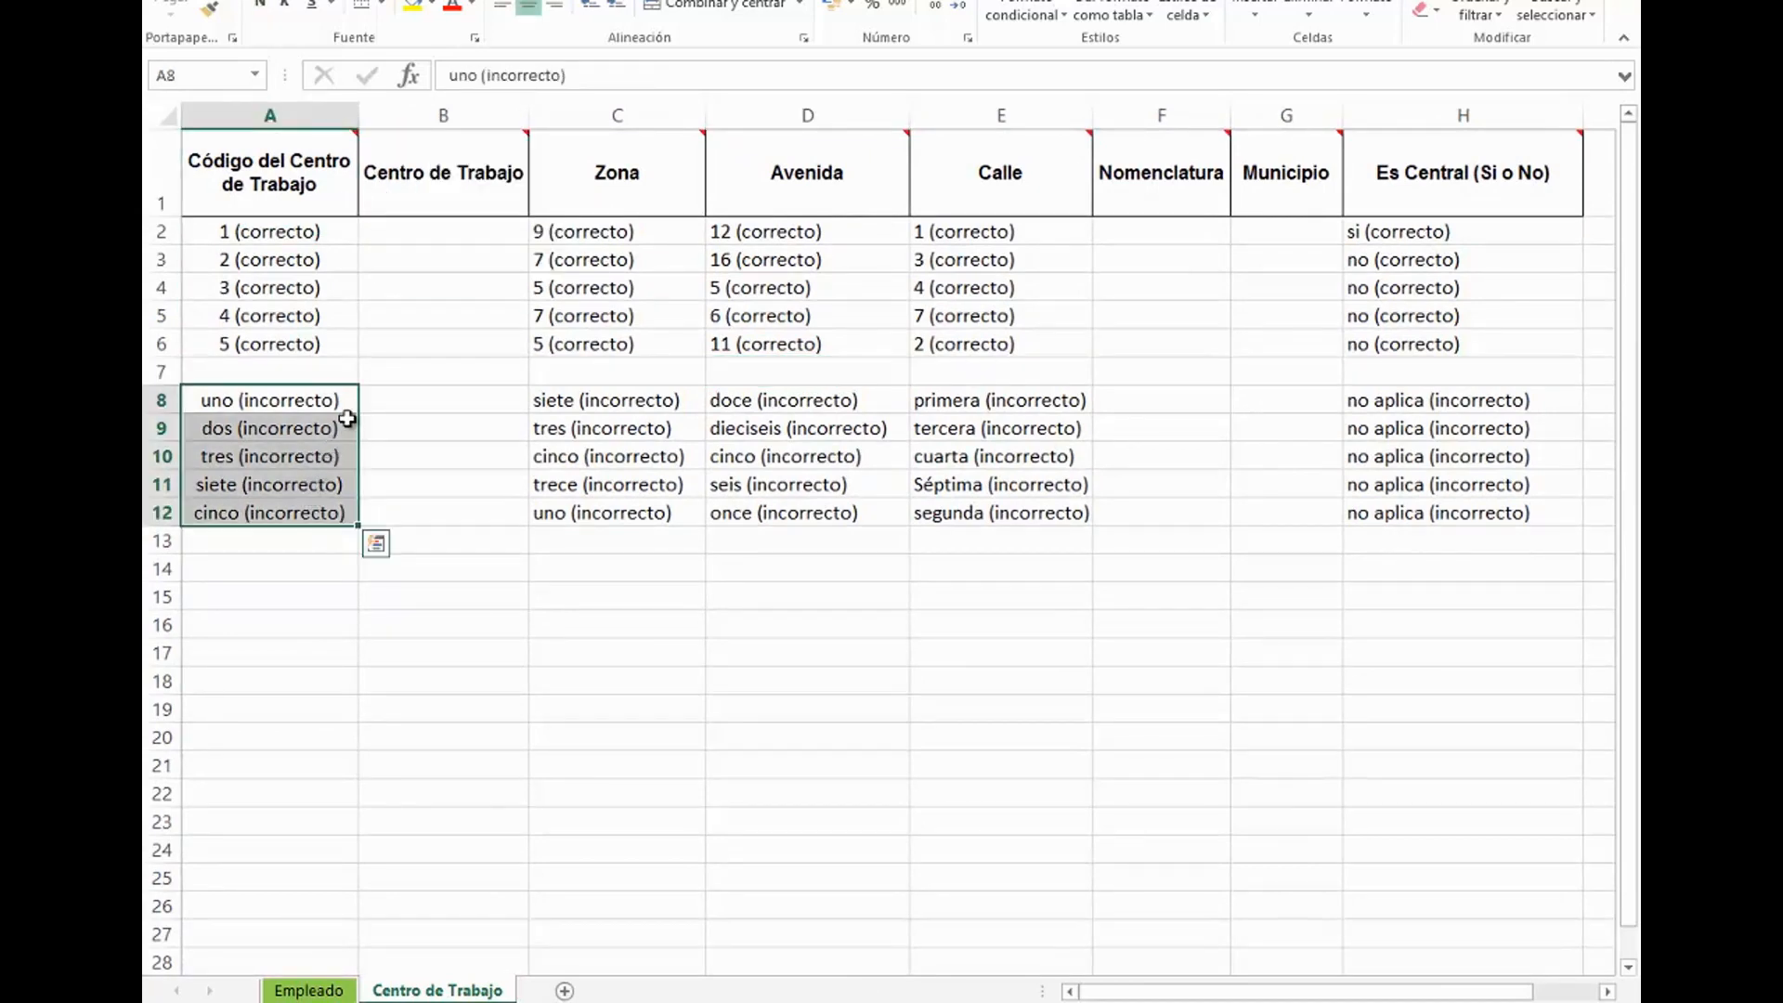
{"action": "left_click", "coordinate": [420, 210]}
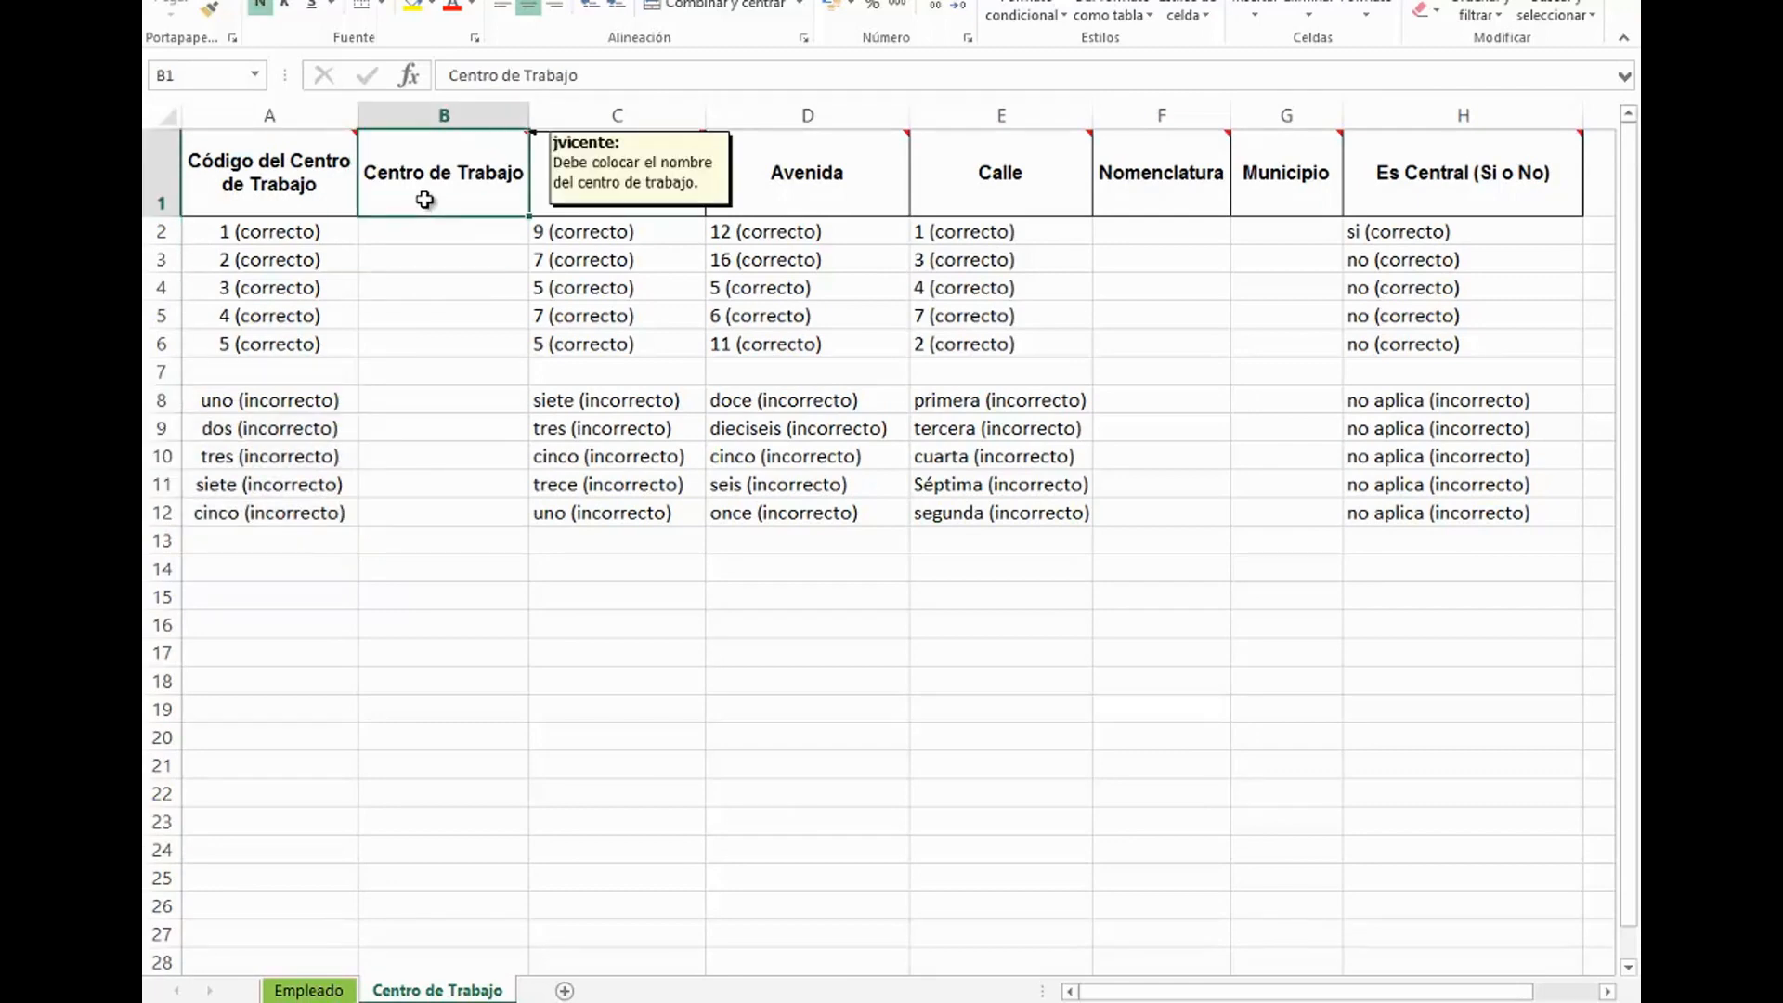
{"action": "left_click", "coordinate": [431, 236]}
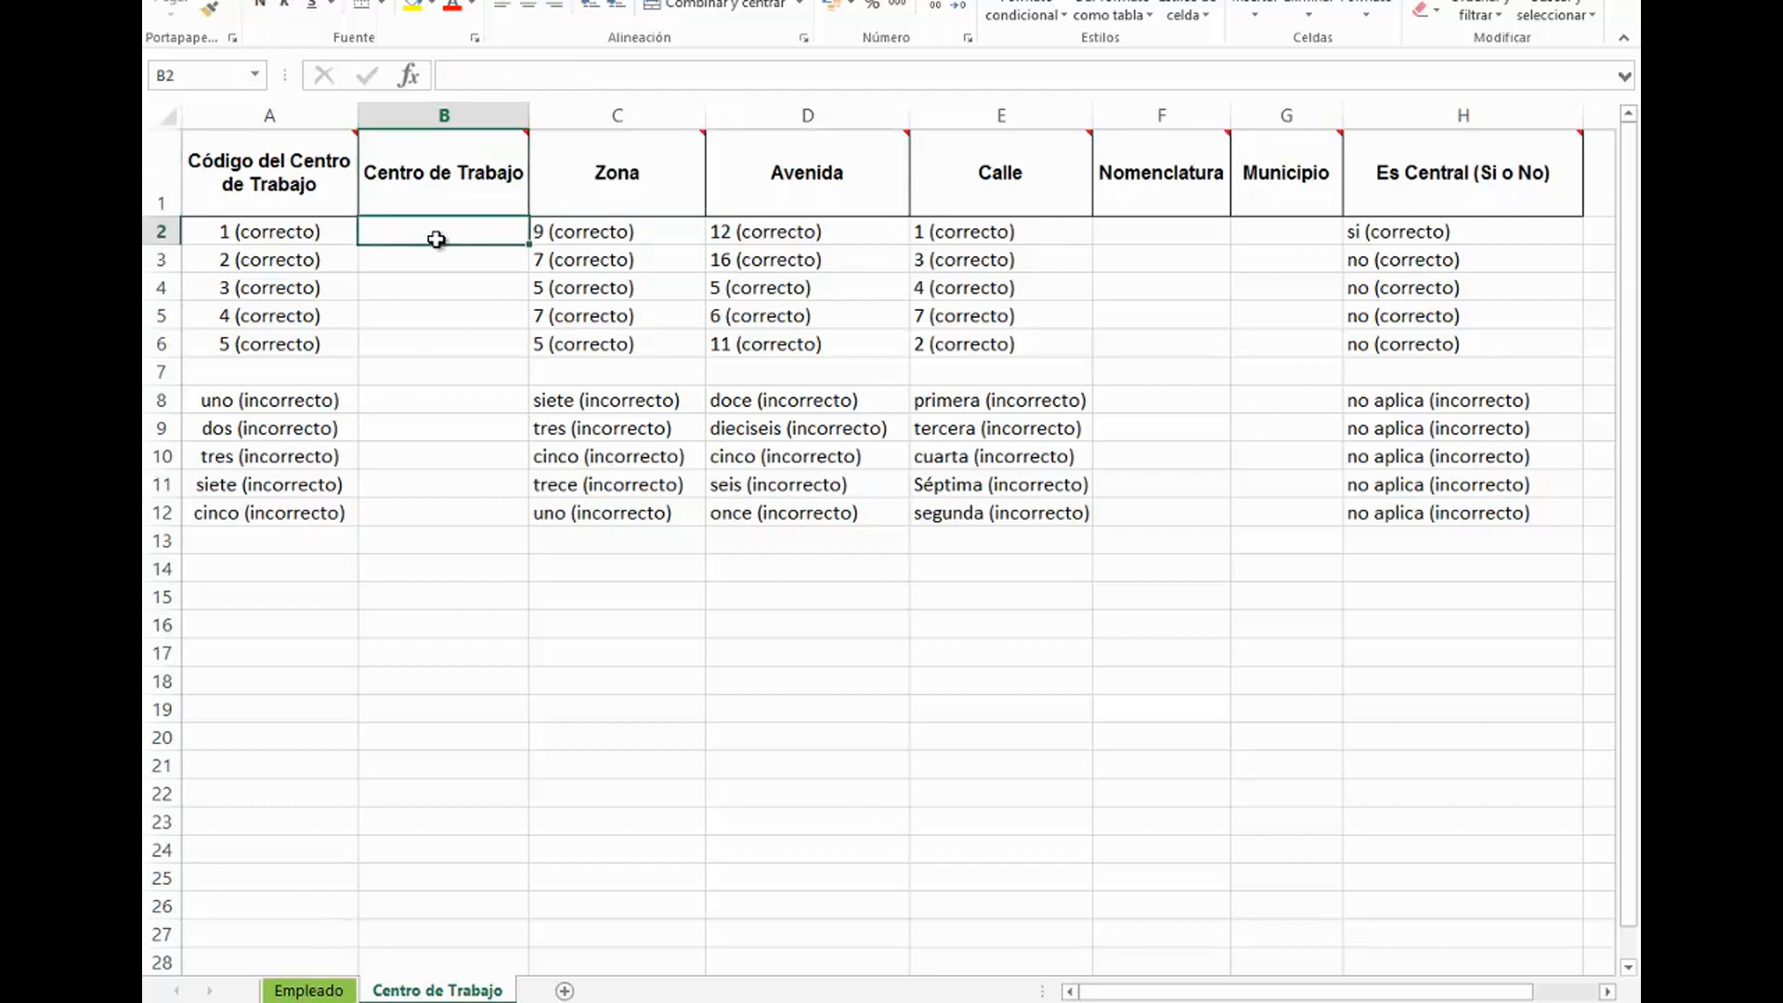
Step: Read the header notes of the Zona and Avenida columns, examining Zona's incorrect examples in rows 8–12 and Avenida's correct ones in rows 2–6
{"action": "left_click", "coordinate": [556, 203]}
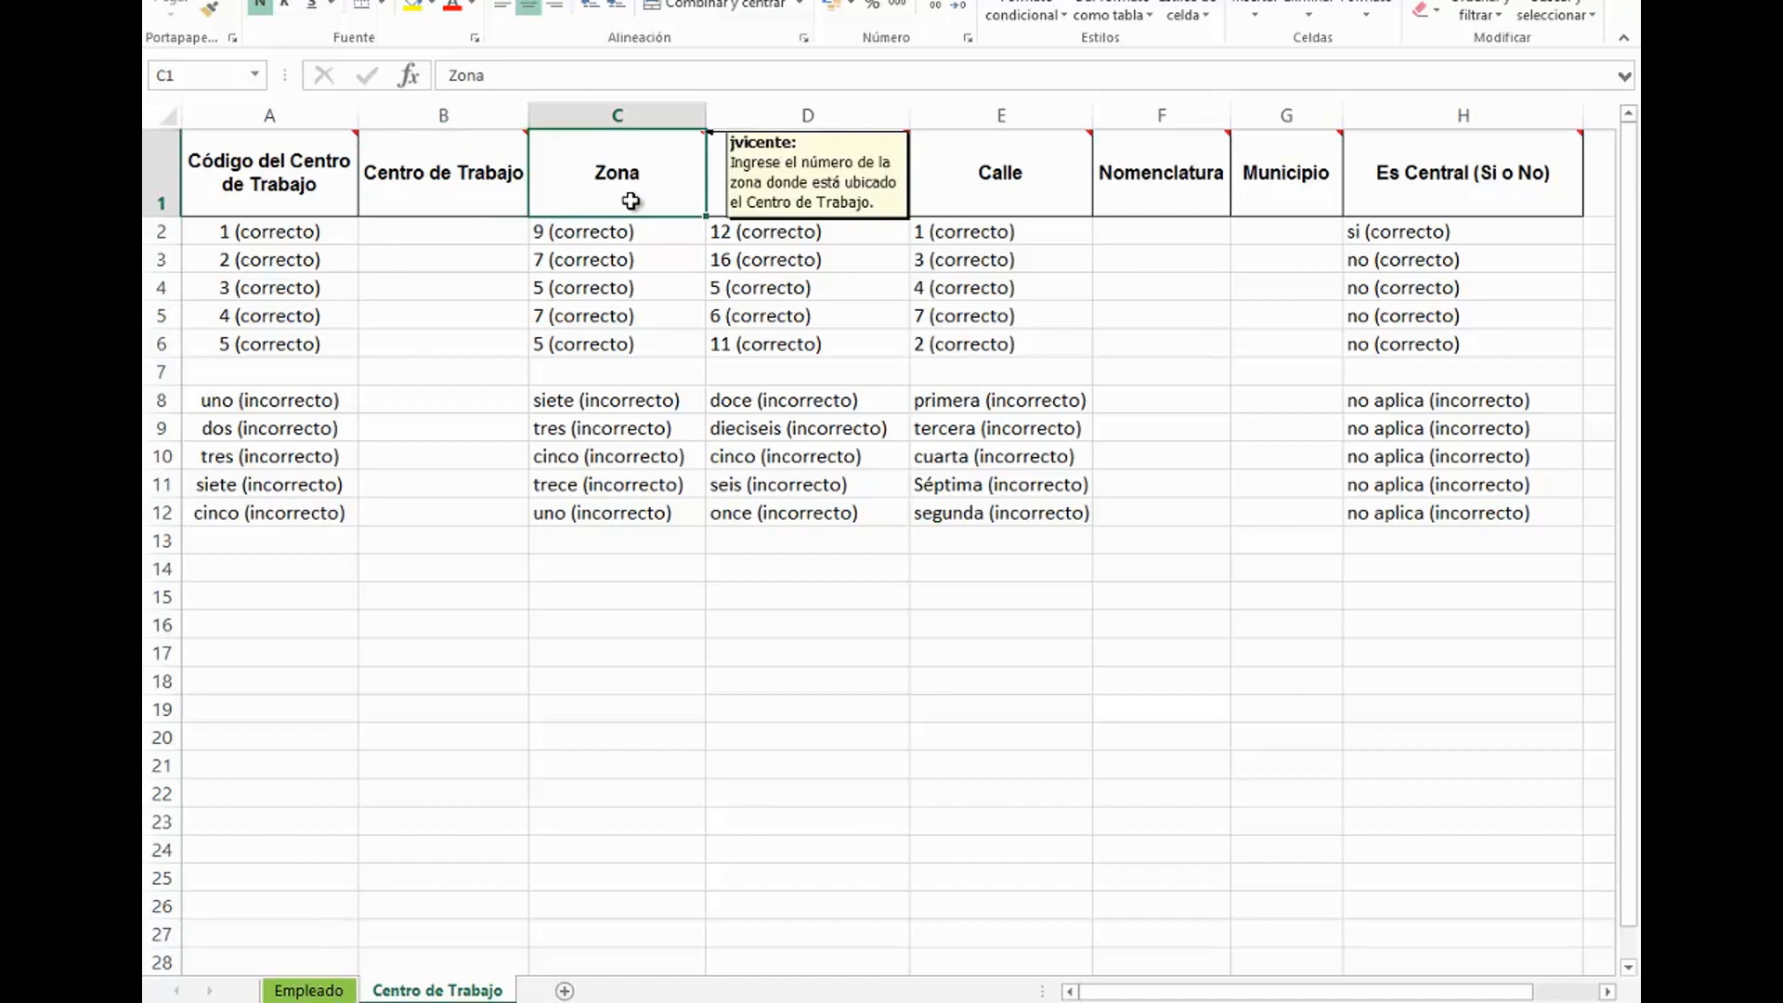
{"action": "left_click_drag", "start_coordinate": [603, 400], "coordinate": [650, 512]}
{"action": "left_click", "coordinate": [768, 188]}
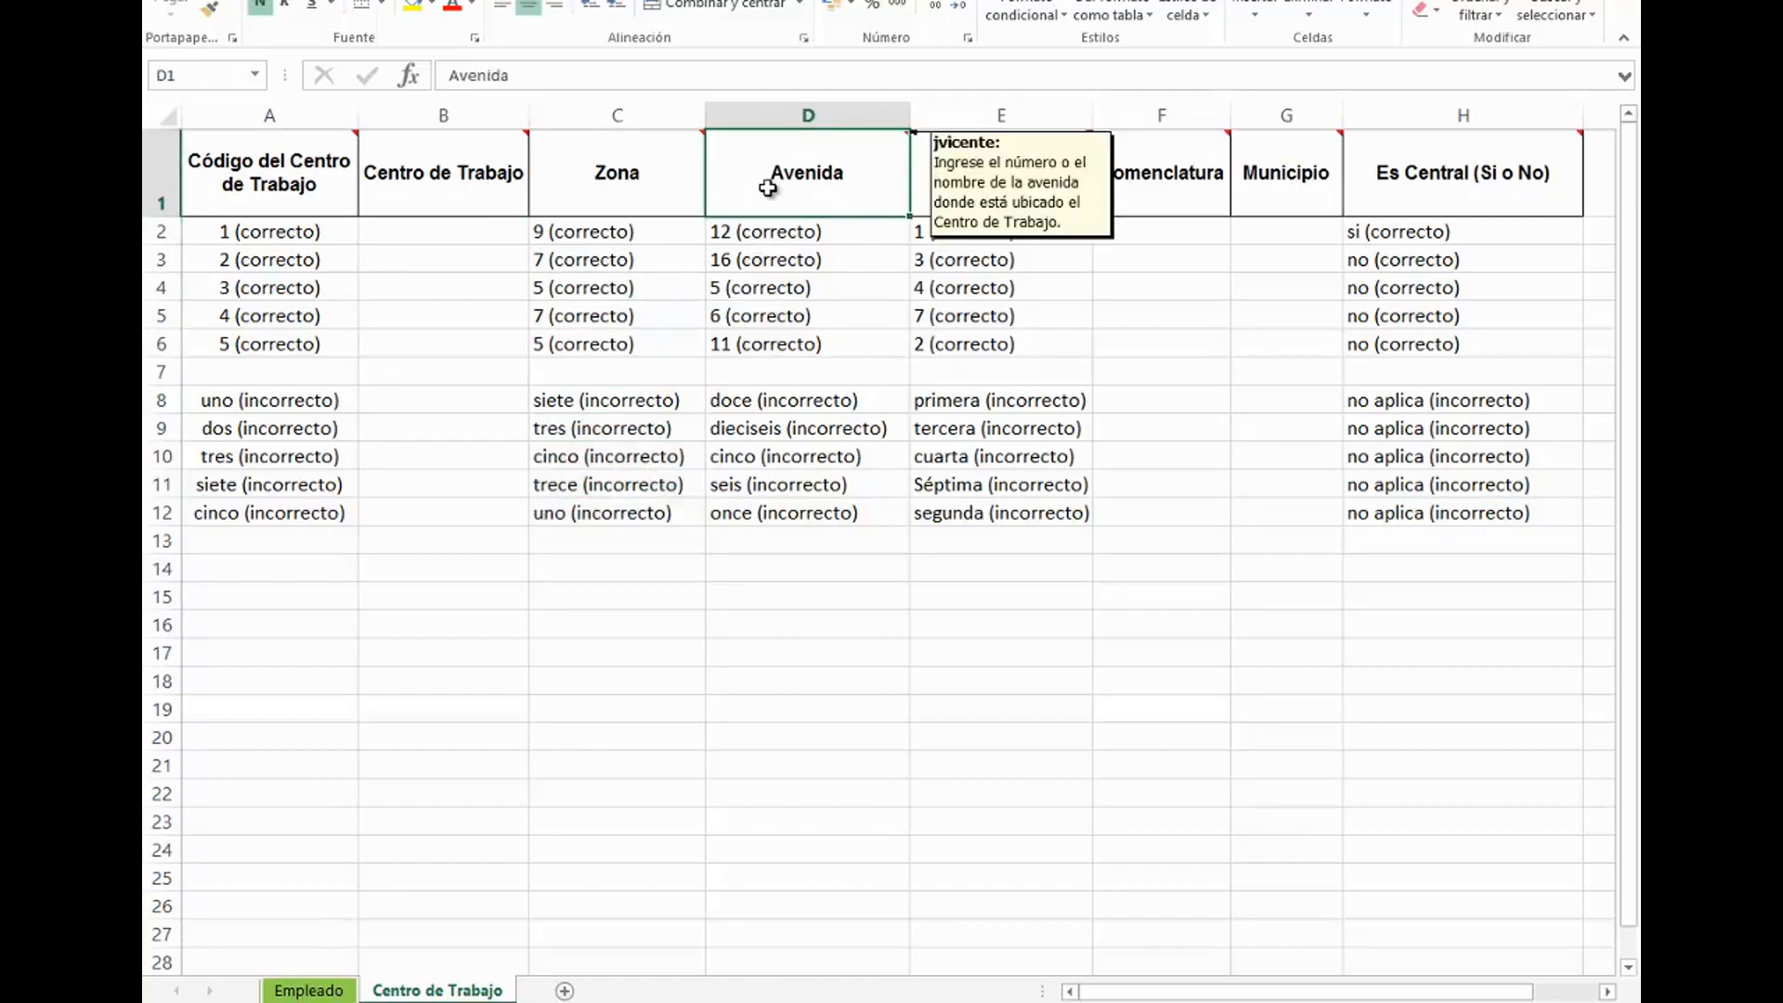
{"action": "left_click_drag", "start_coordinate": [817, 233], "coordinate": [852, 345]}
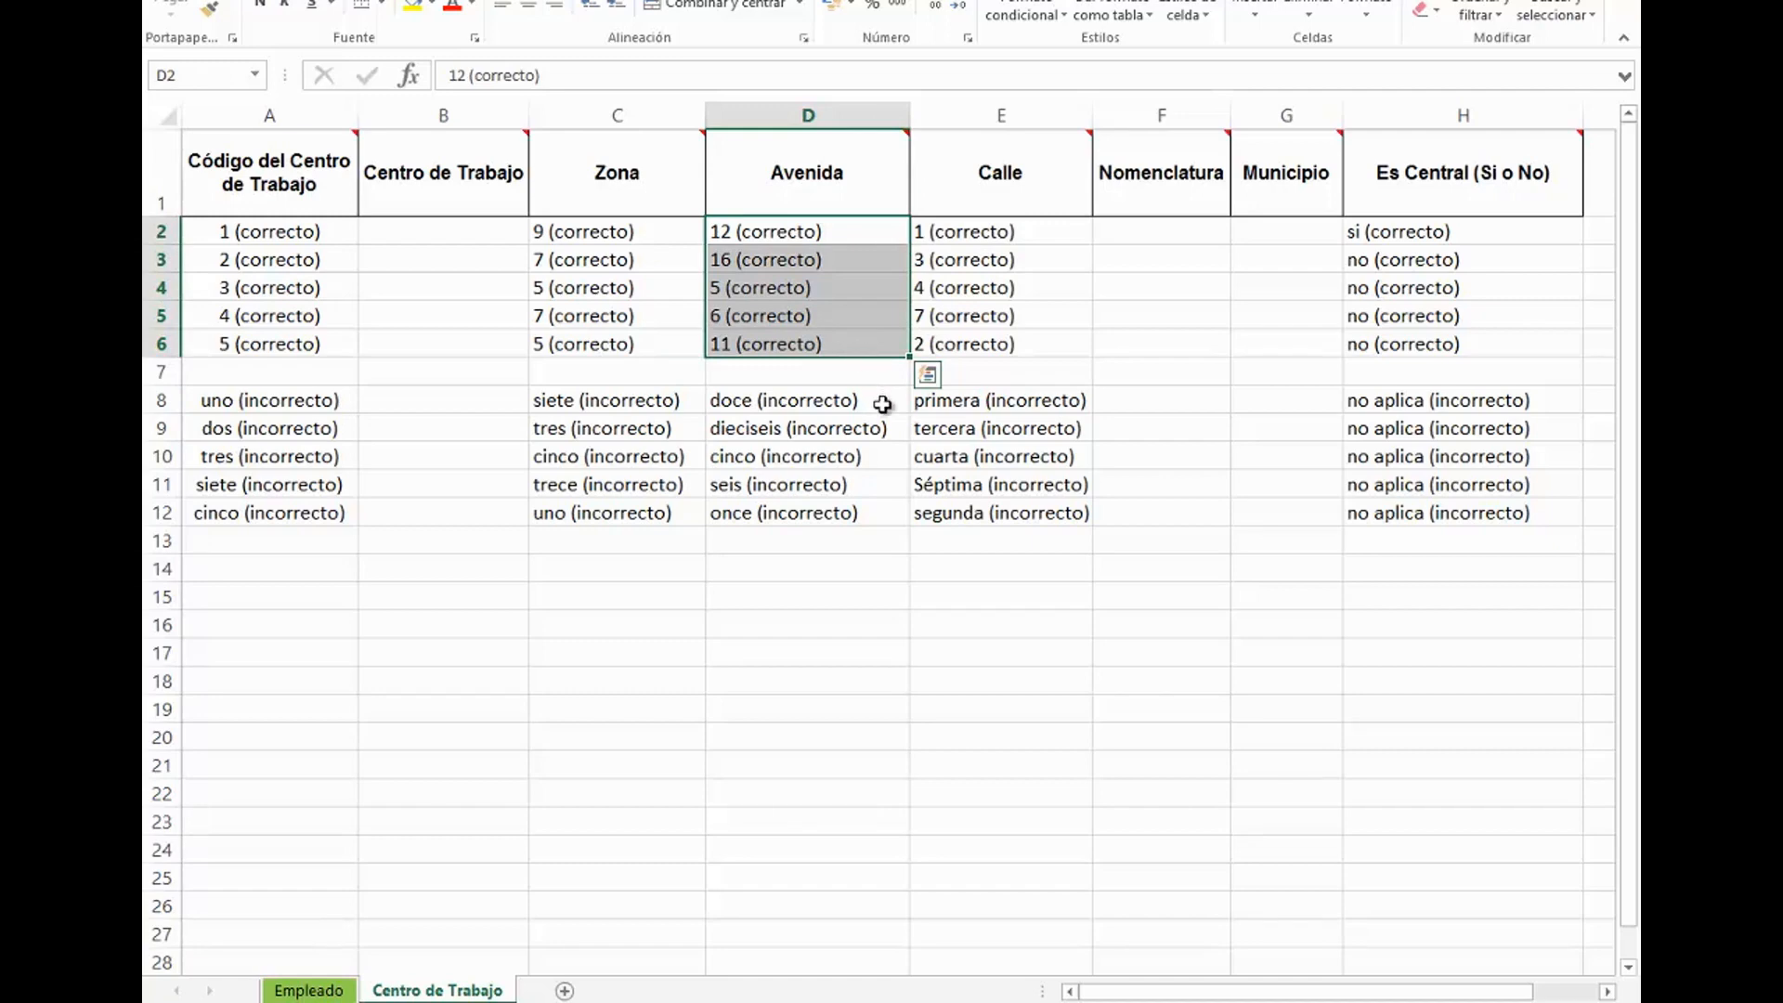
Step: Review the Calle column: read the header note and examine the correct examples in rows 2–6 and incorrect ones in rows 8–12
{"action": "left_click", "coordinate": [954, 195]}
{"action": "left_click_drag", "start_coordinate": [1018, 231], "coordinate": [1037, 339]}
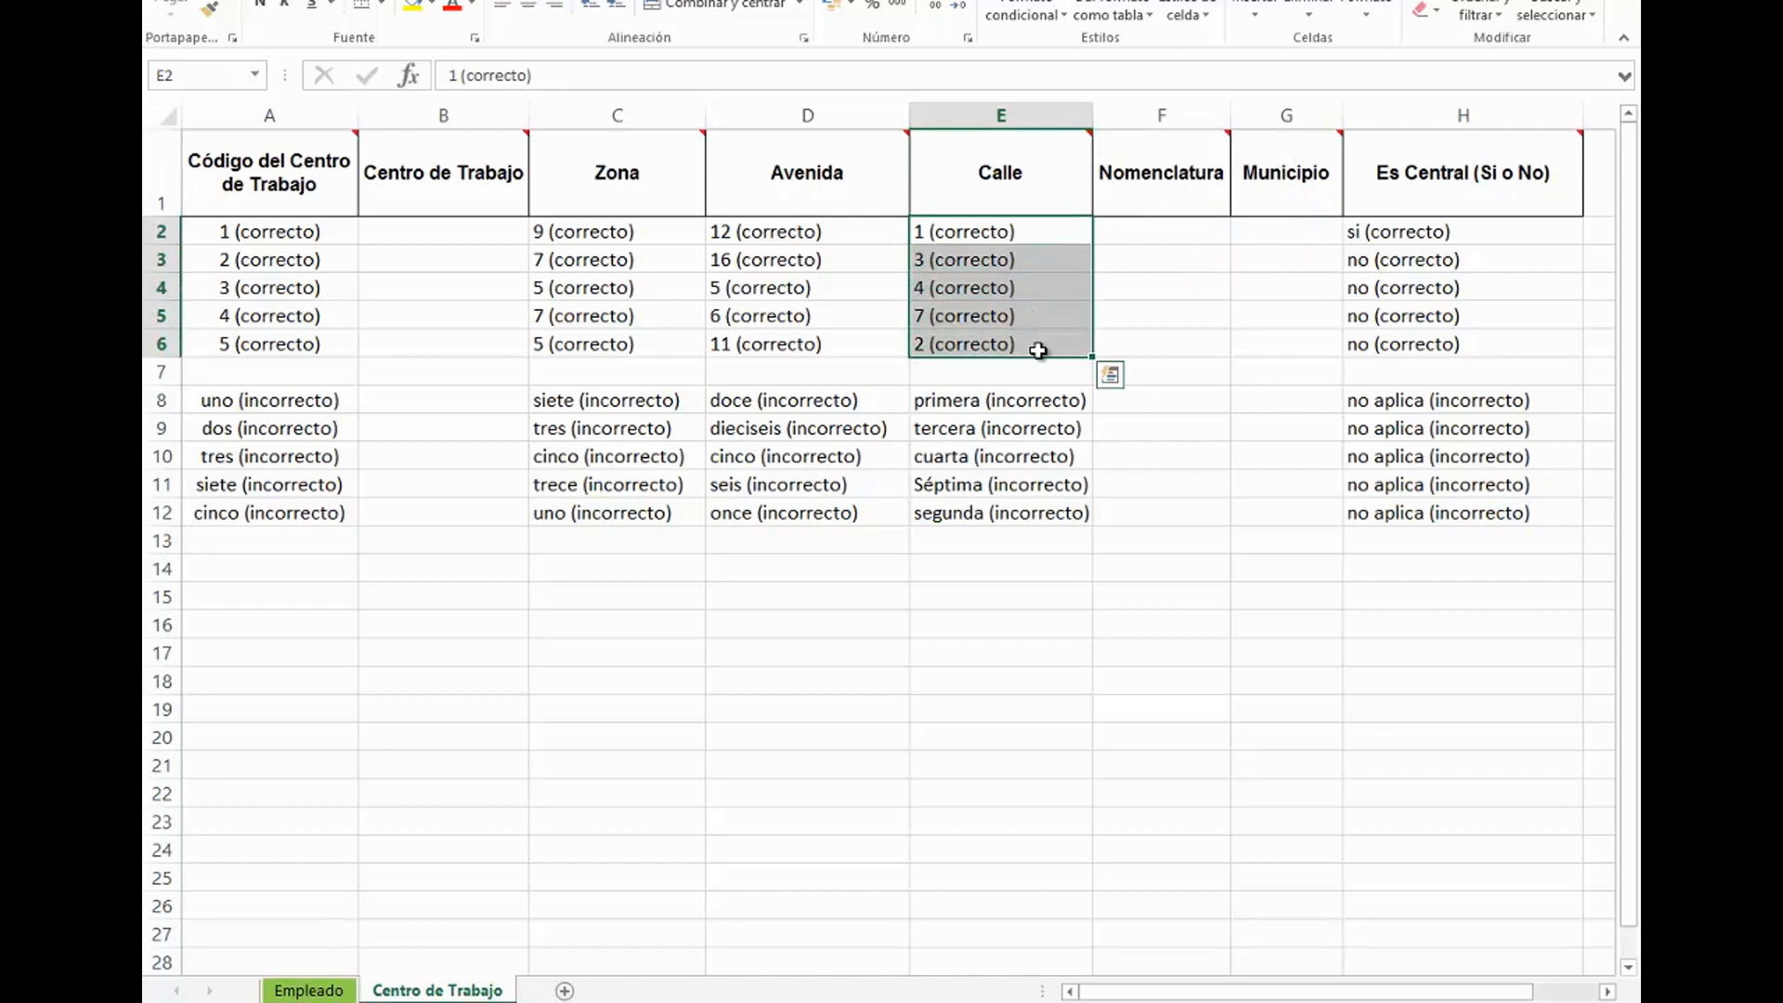
{"action": "left_click_drag", "start_coordinate": [1040, 401], "coordinate": [1042, 509]}
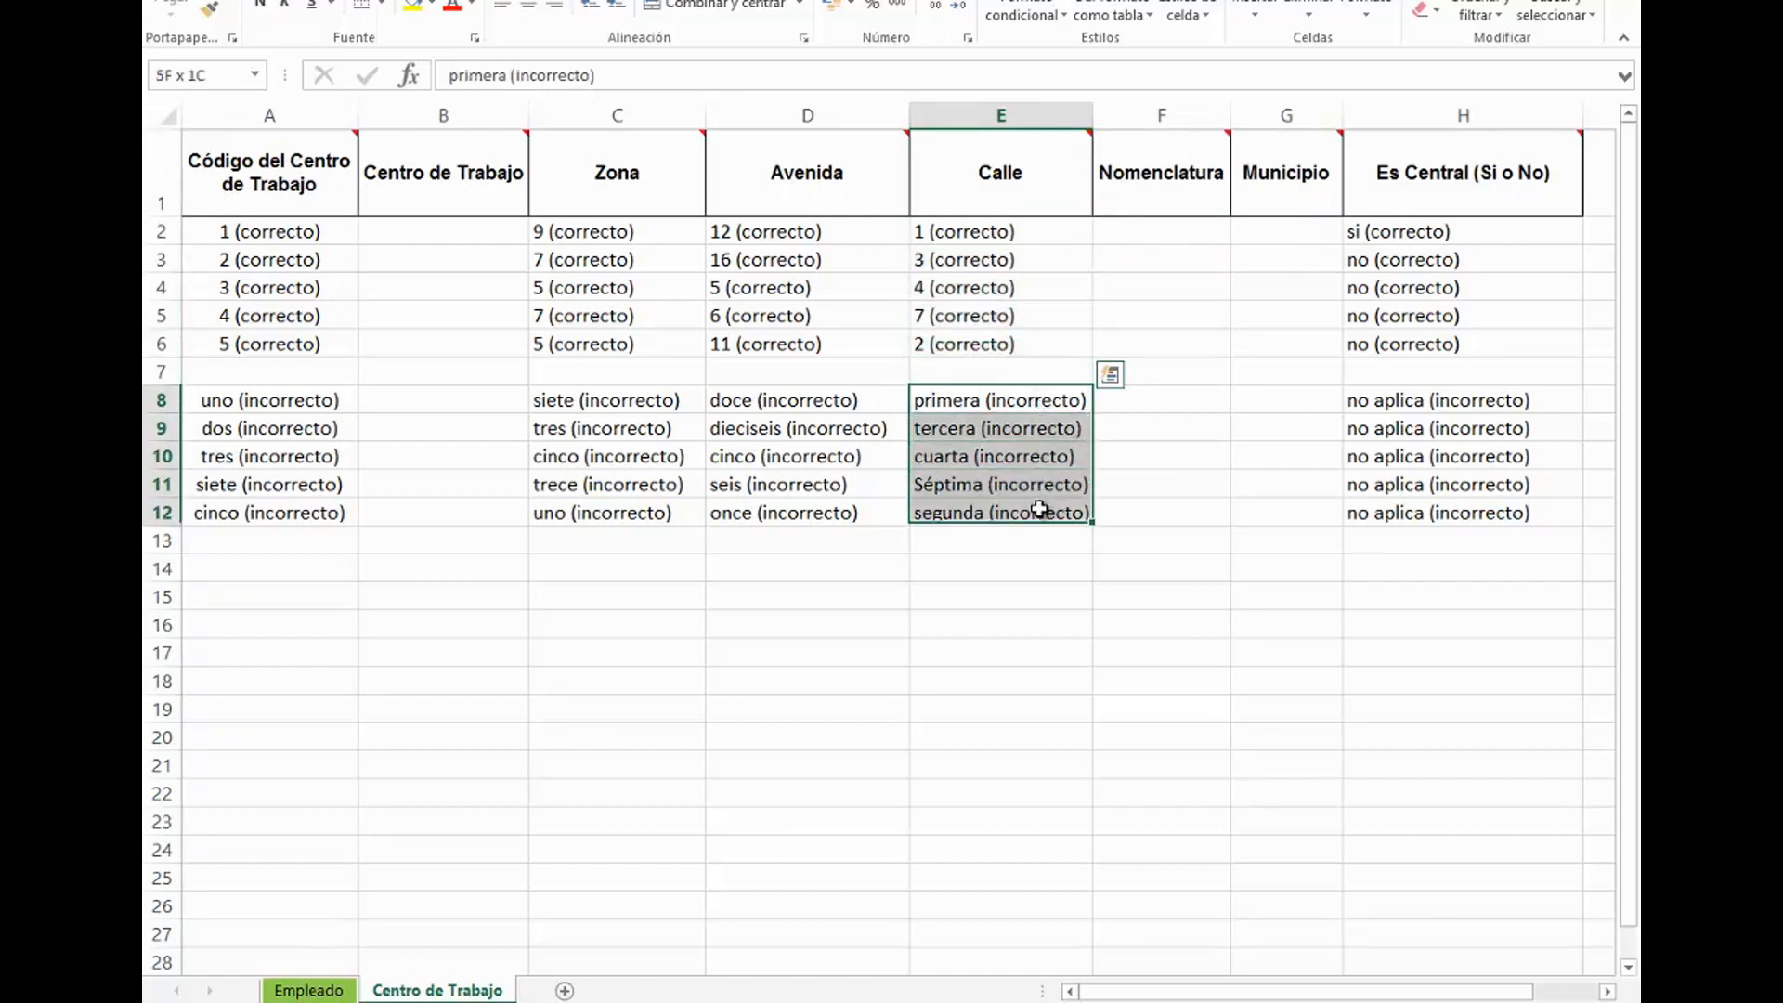
Step: Read the header notes of the Nomenclatura and Municipio columns
{"action": "left_click", "coordinate": [1143, 203]}
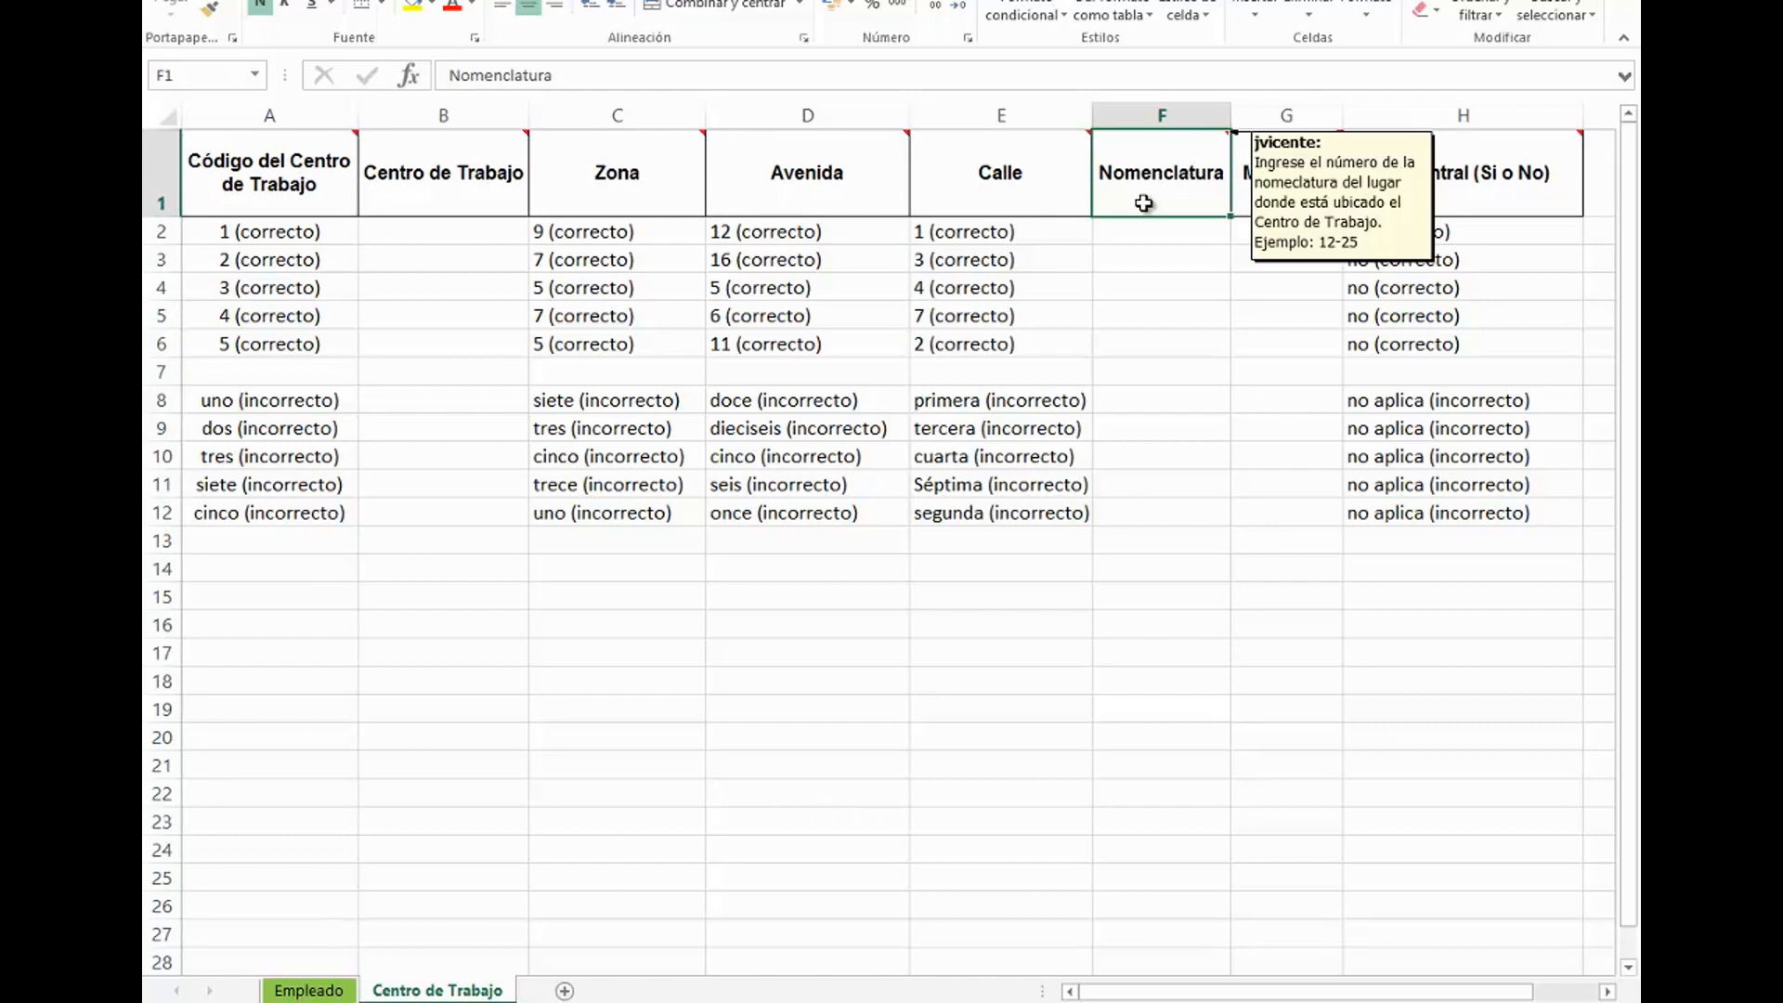
{"action": "left_click", "coordinate": [1263, 206]}
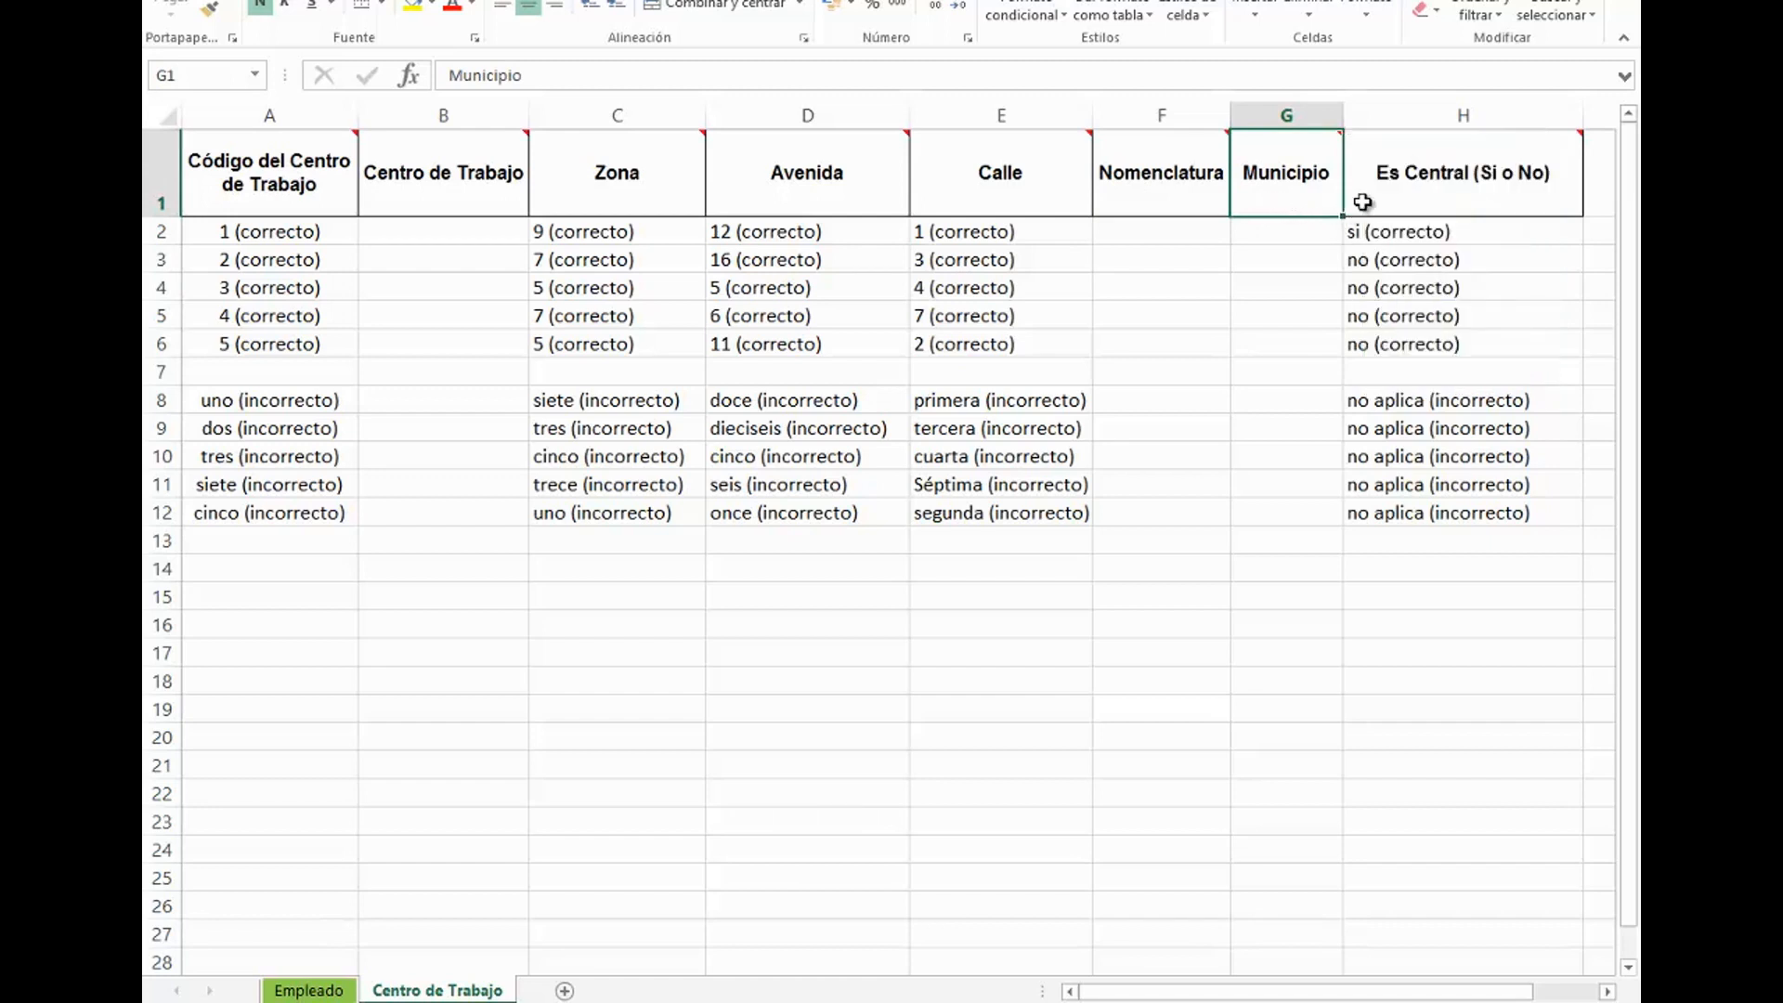
Step: Review the Es Central (Si o No) column: read the header note and examine the correct examples in rows 2–6 and incorrect ones in rows 8–12
{"action": "left_click", "coordinate": [1606, 992]}
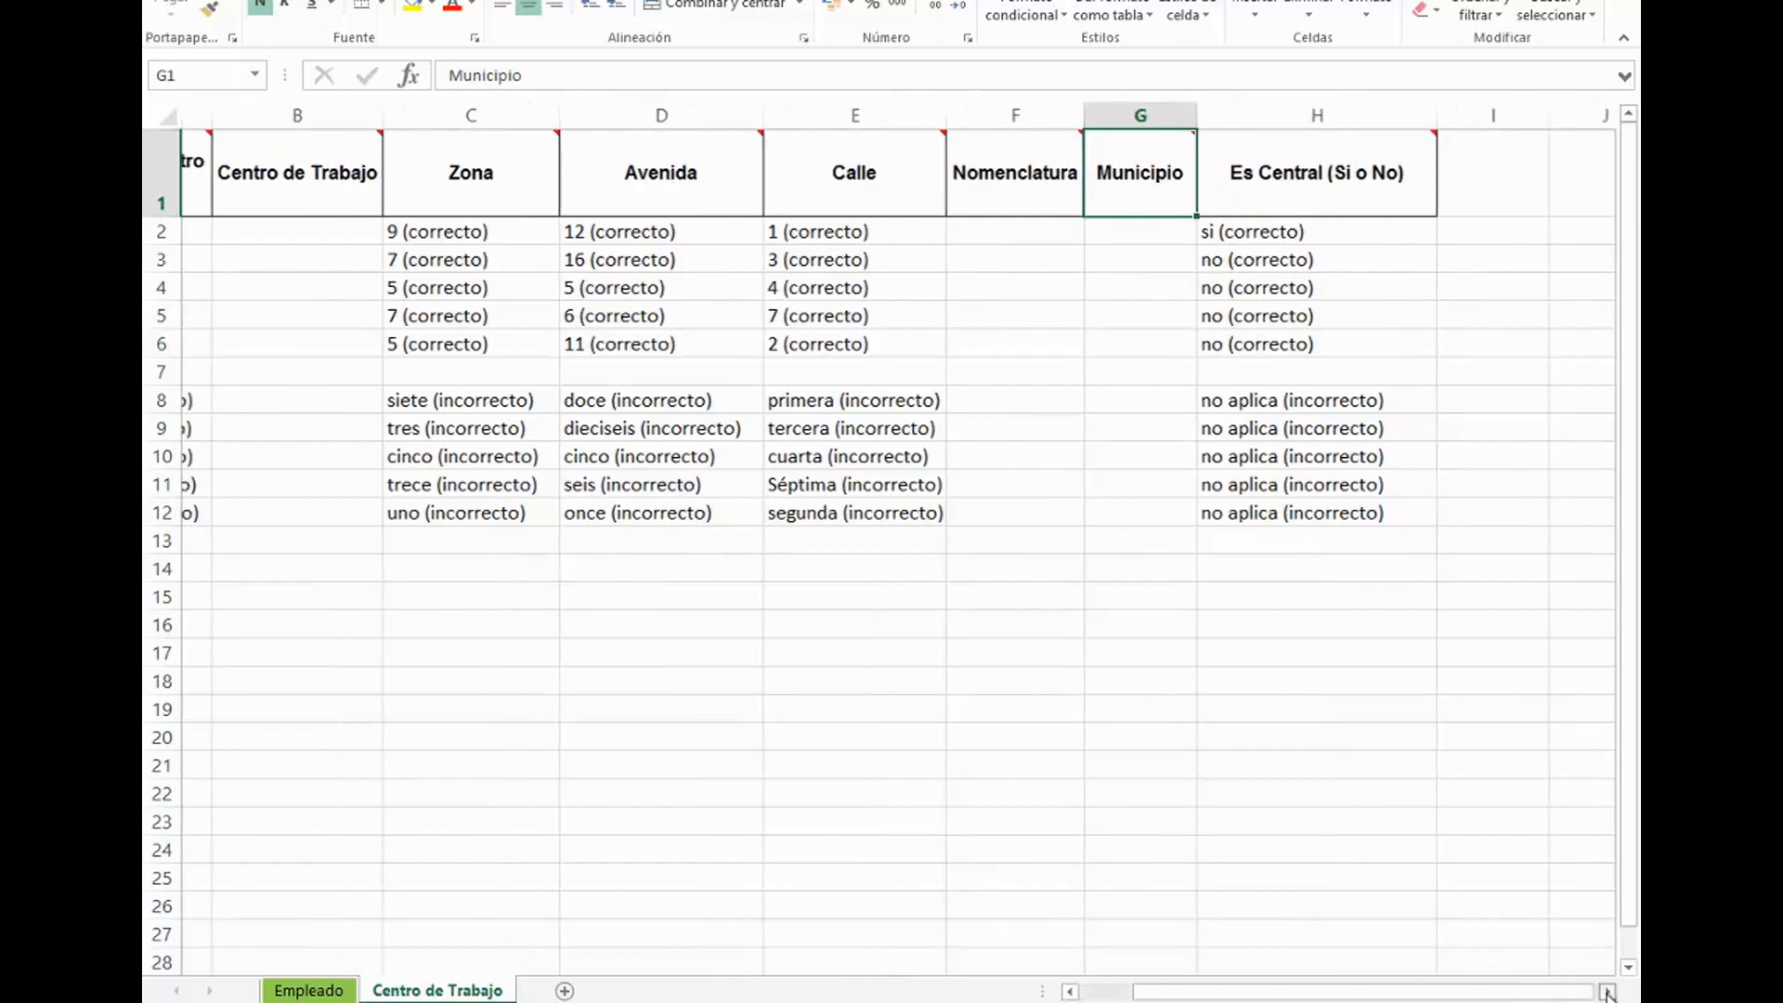
{"action": "left_click", "coordinate": [1606, 991]}
{"action": "left_click", "coordinate": [1021, 202]}
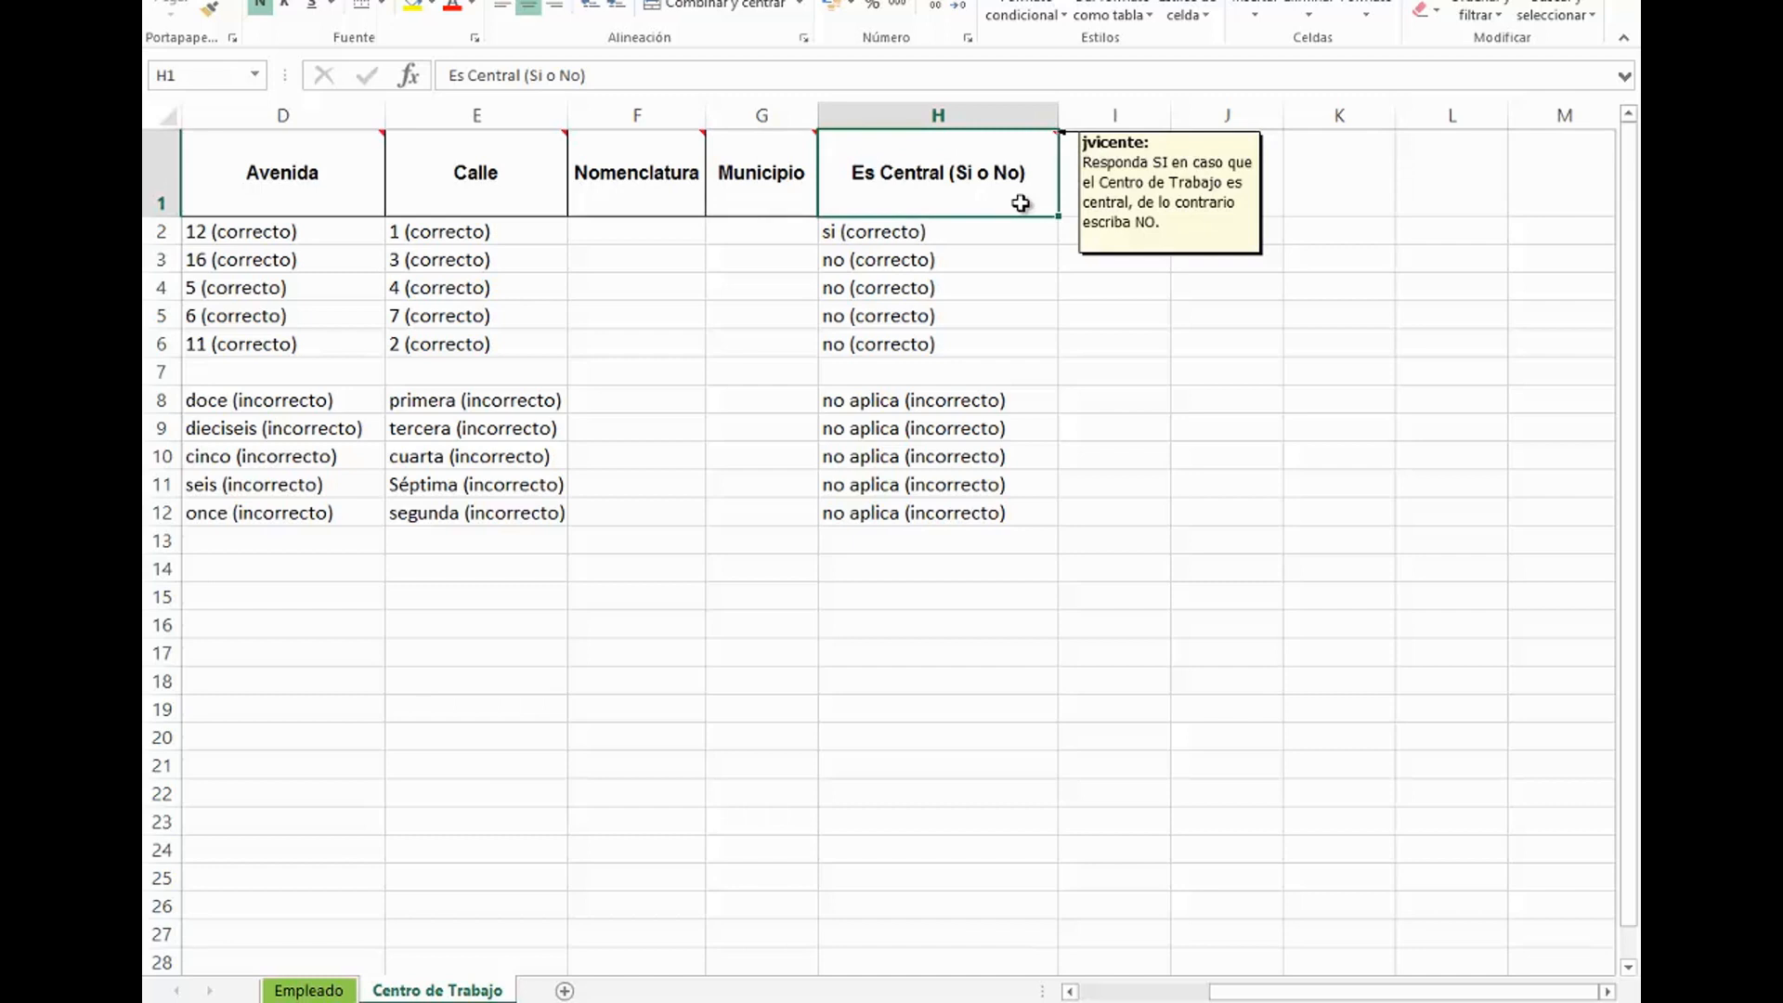
{"action": "left_click_drag", "start_coordinate": [1002, 231], "coordinate": [1002, 335]}
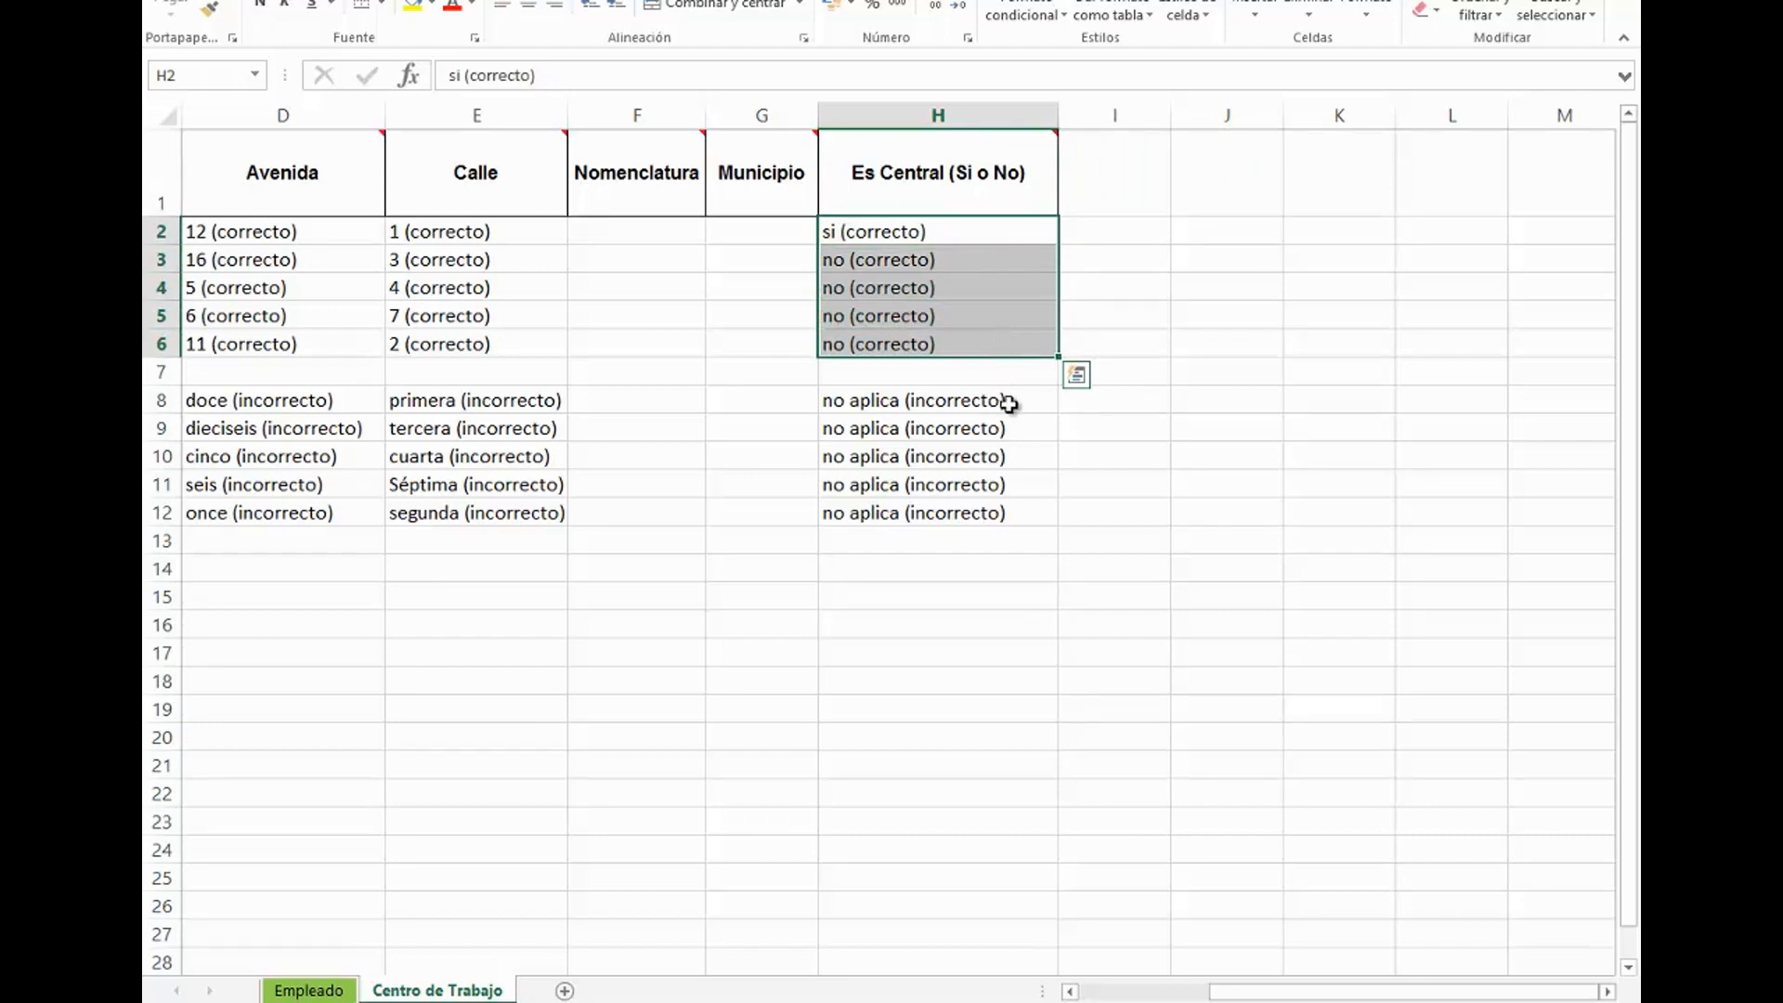
{"action": "left_click_drag", "start_coordinate": [1026, 398], "coordinate": [1033, 495]}
{"action": "left_click_drag", "start_coordinate": [1035, 512], "coordinate": [1035, 507]}
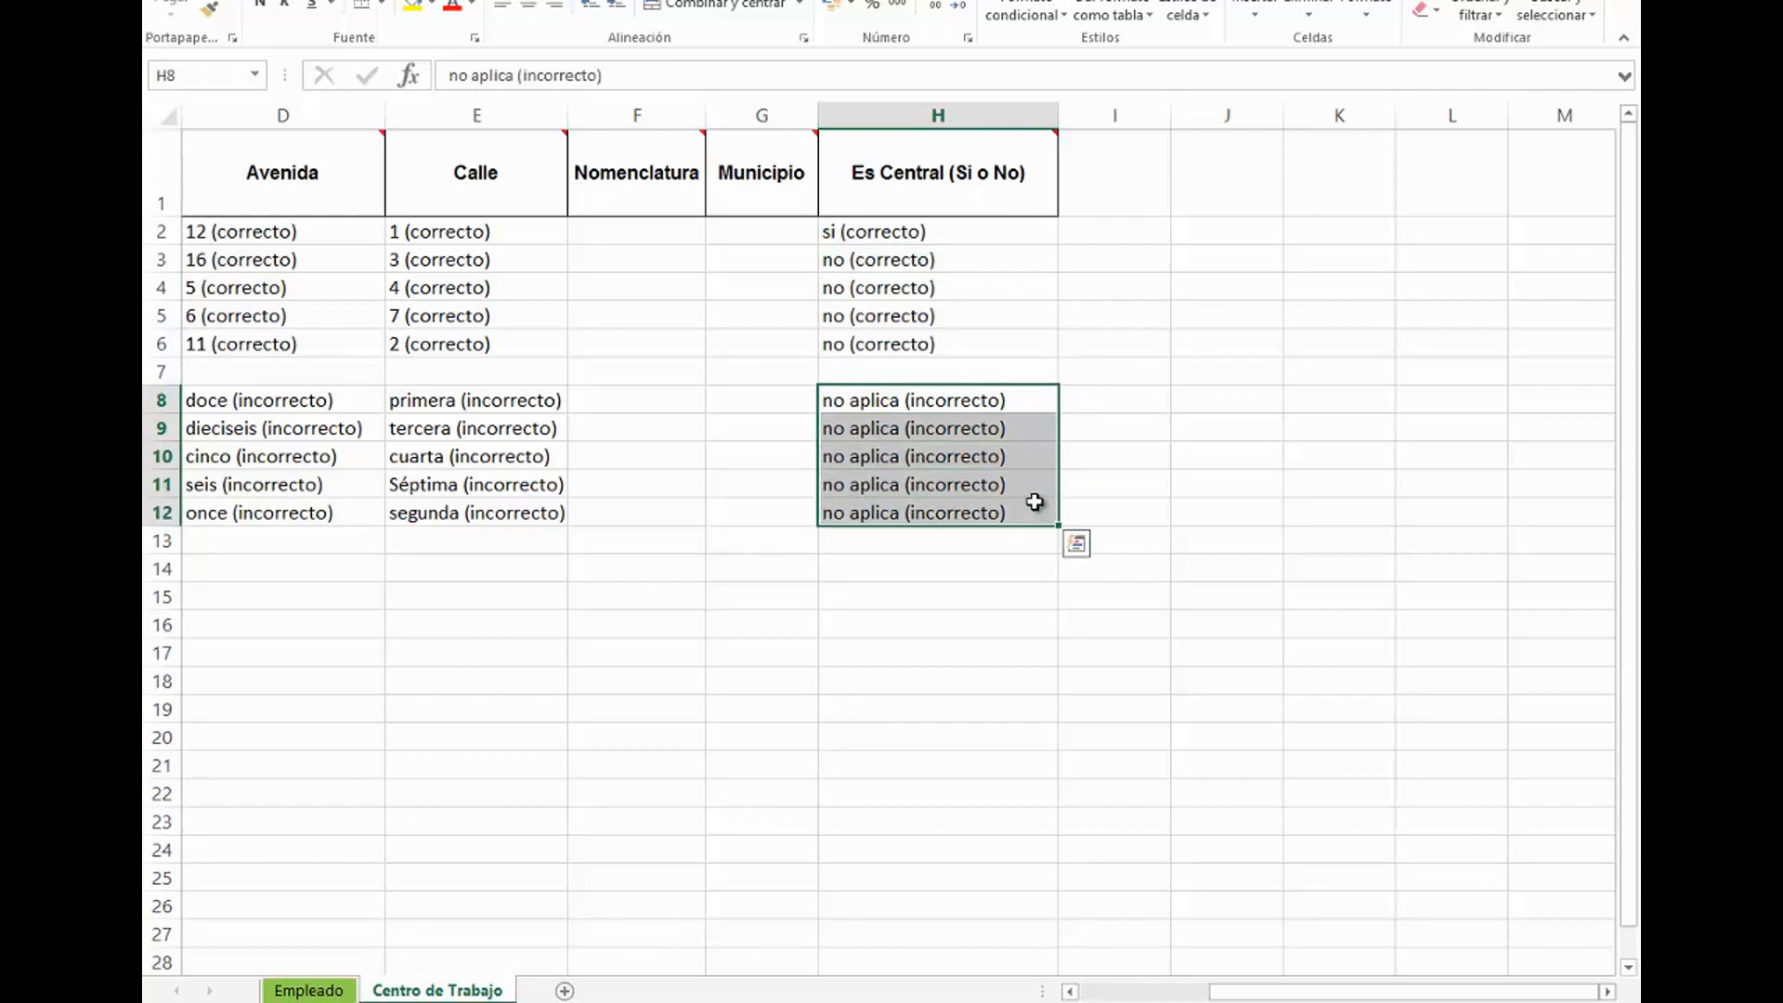